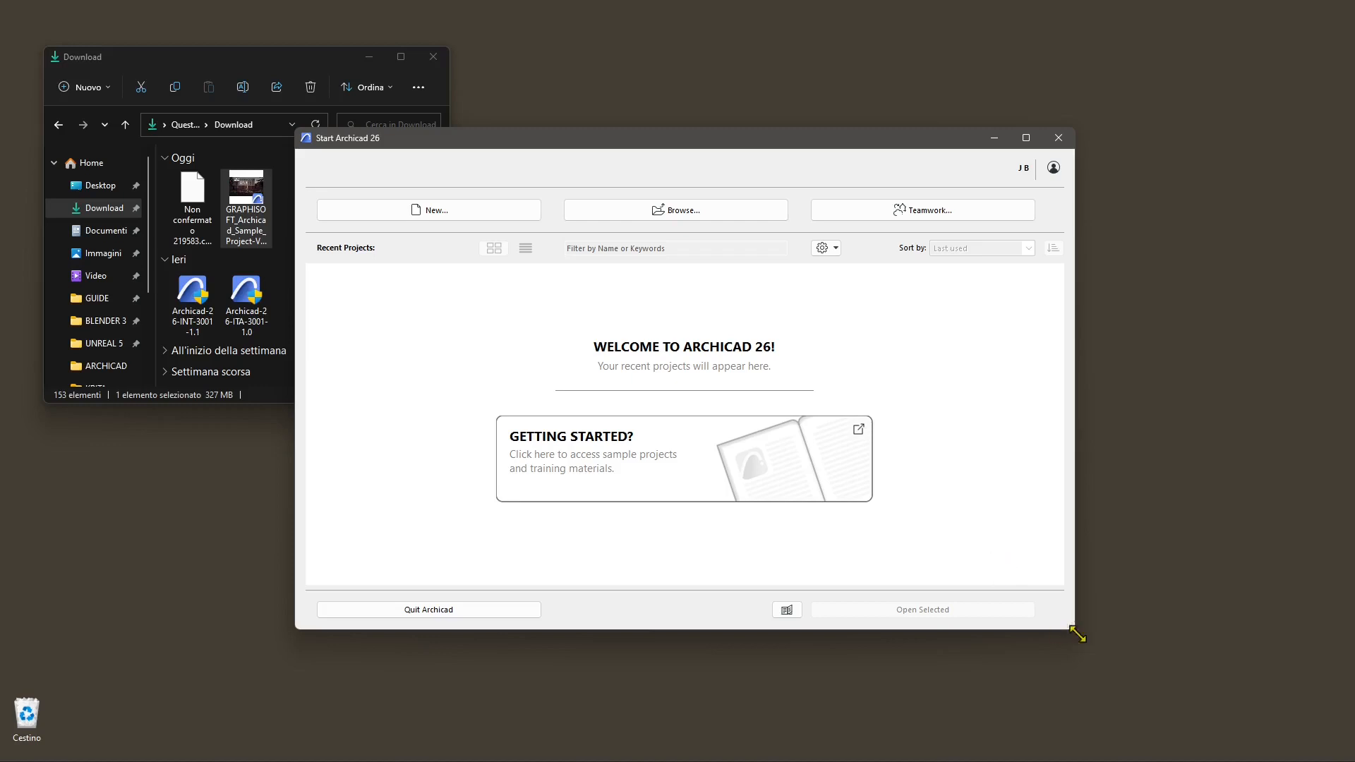
Step: Open the getting-started materials from the enlarged start window and look through the Archicad sample projects page
drag(1072, 633, 1227, 686)
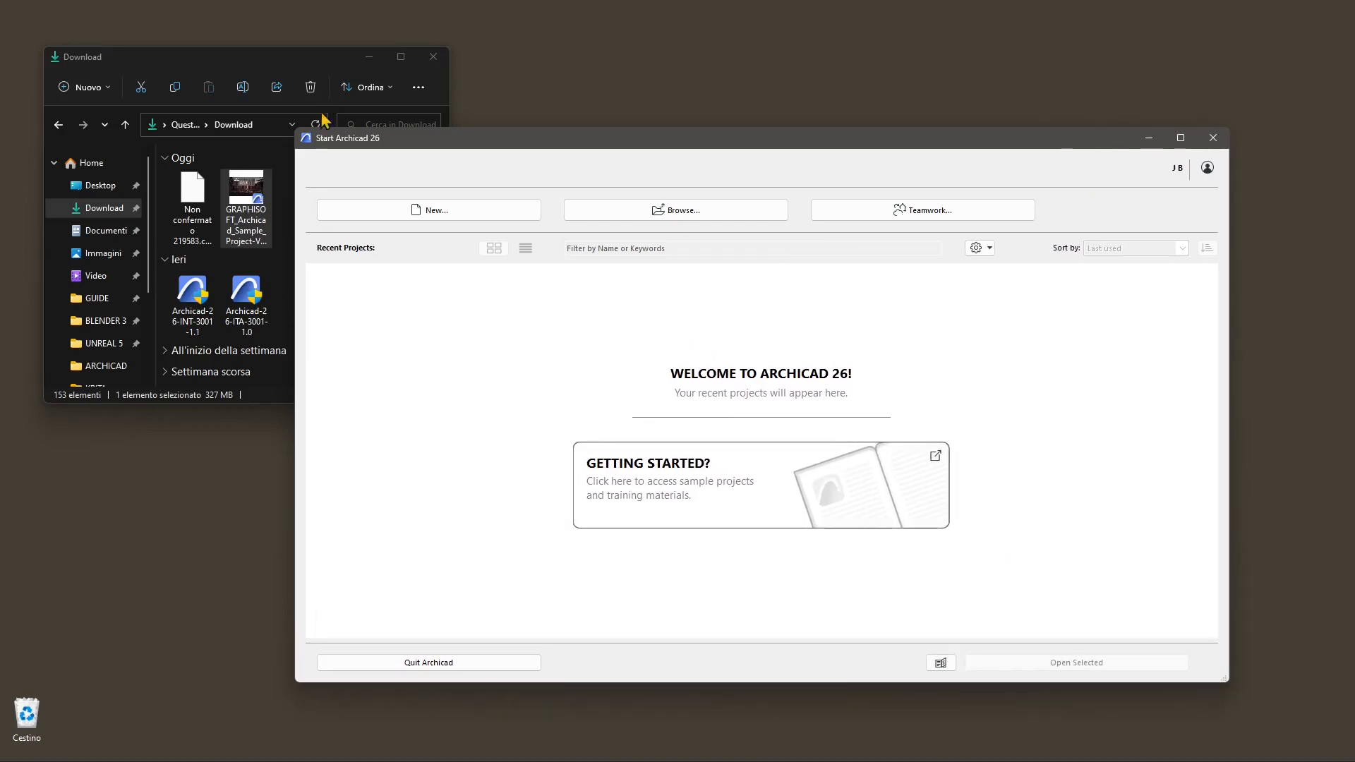
drag(279, 117, 234, 76)
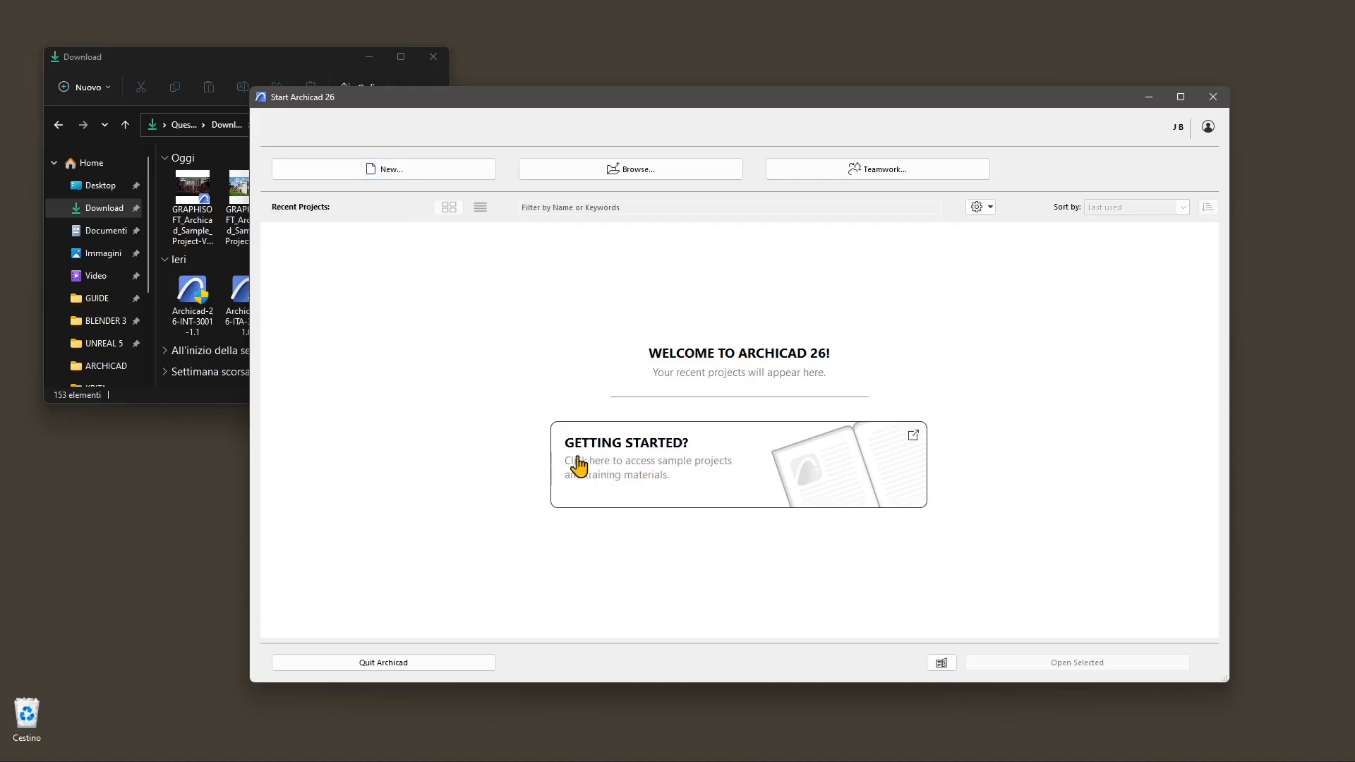
click(679, 479)
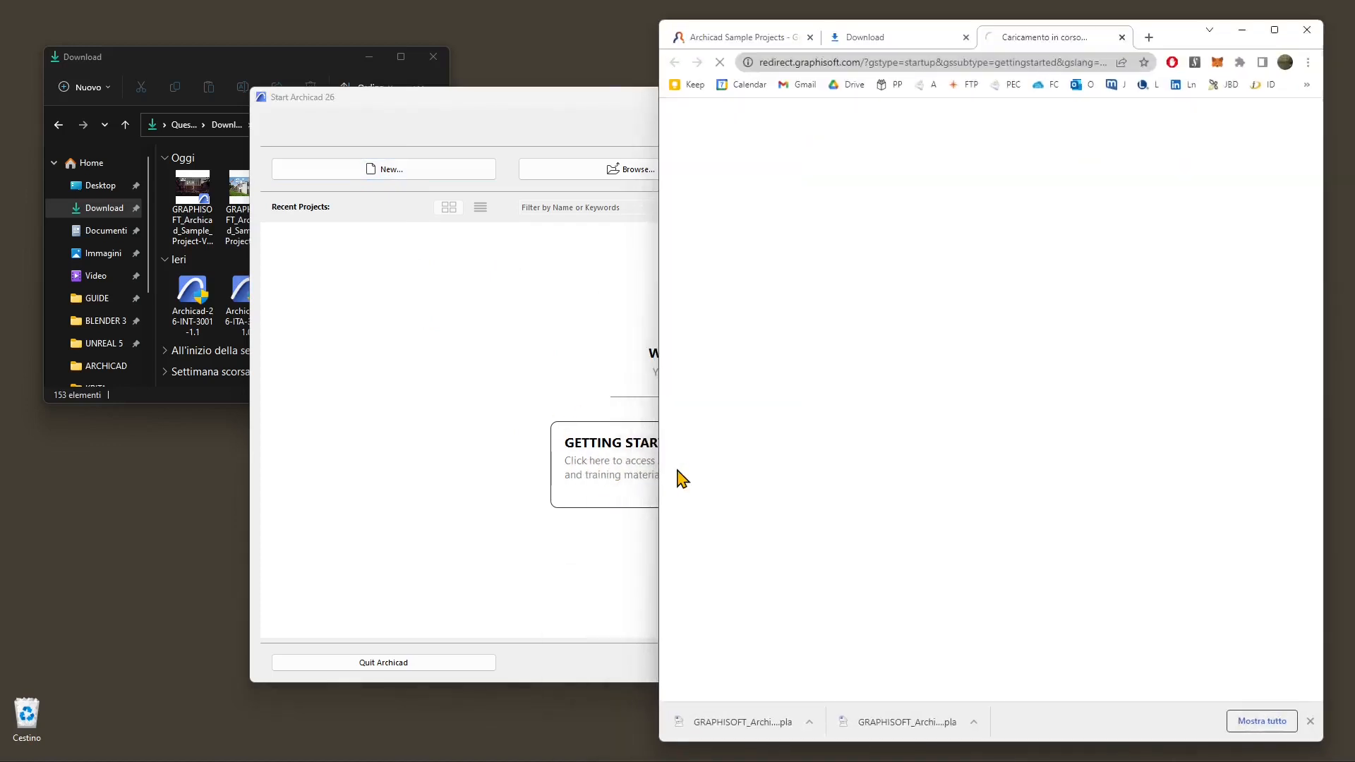
scroll(1129, 523, down, 10)
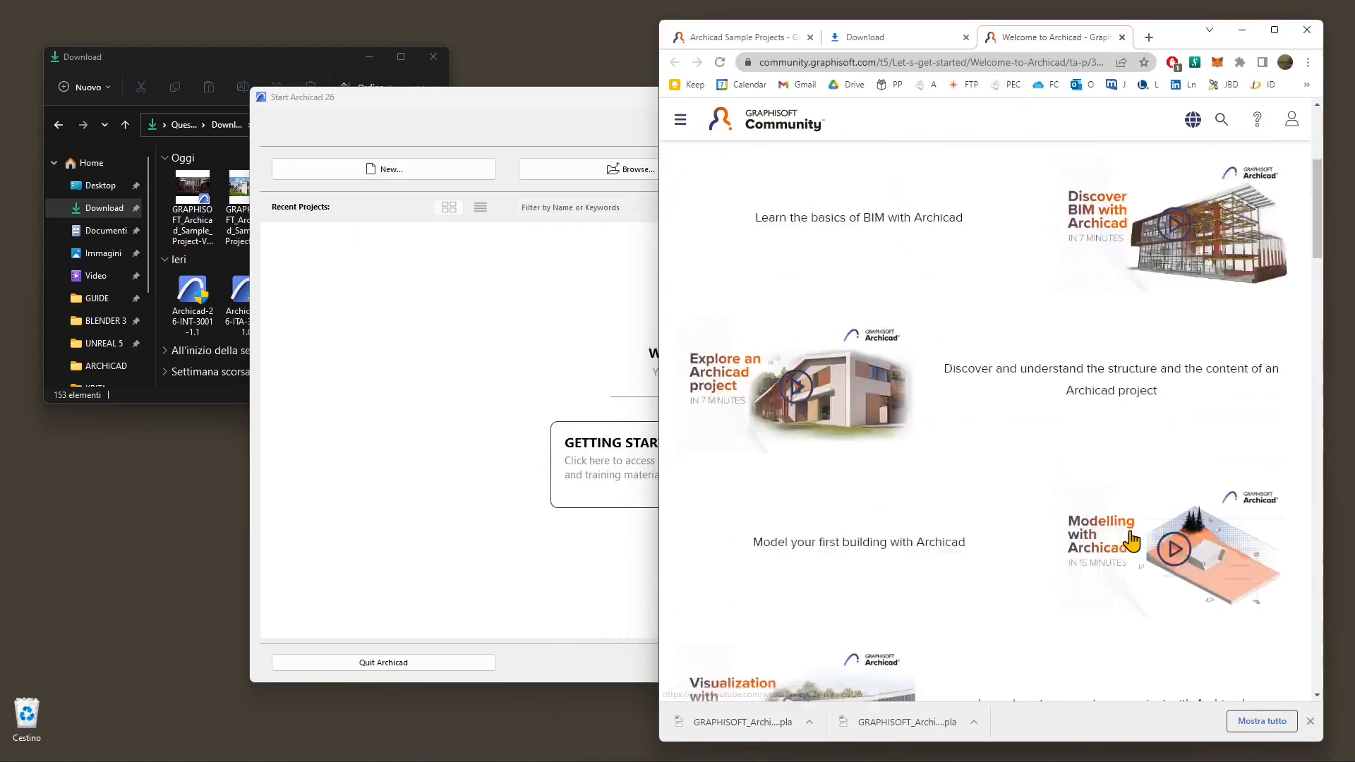
scroll(1128, 539, down, 4)
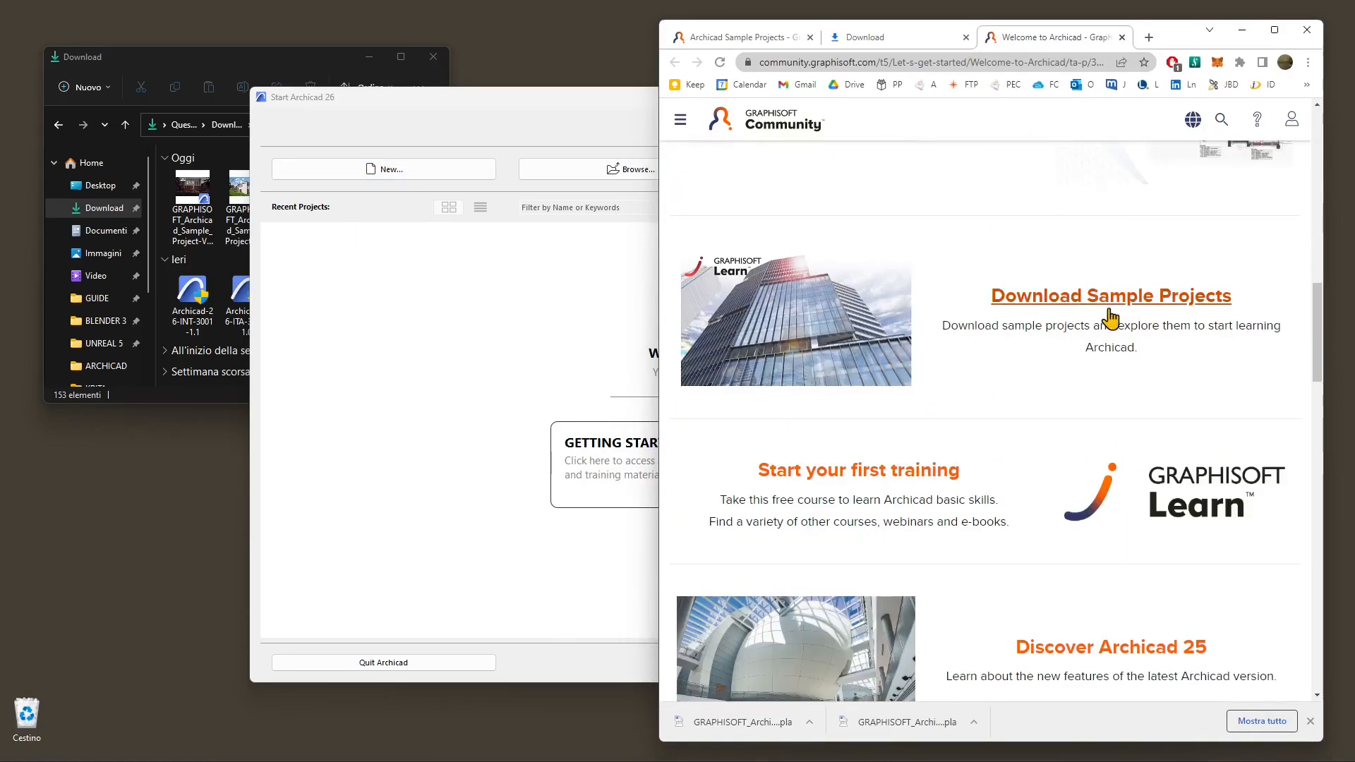
click(1074, 300)
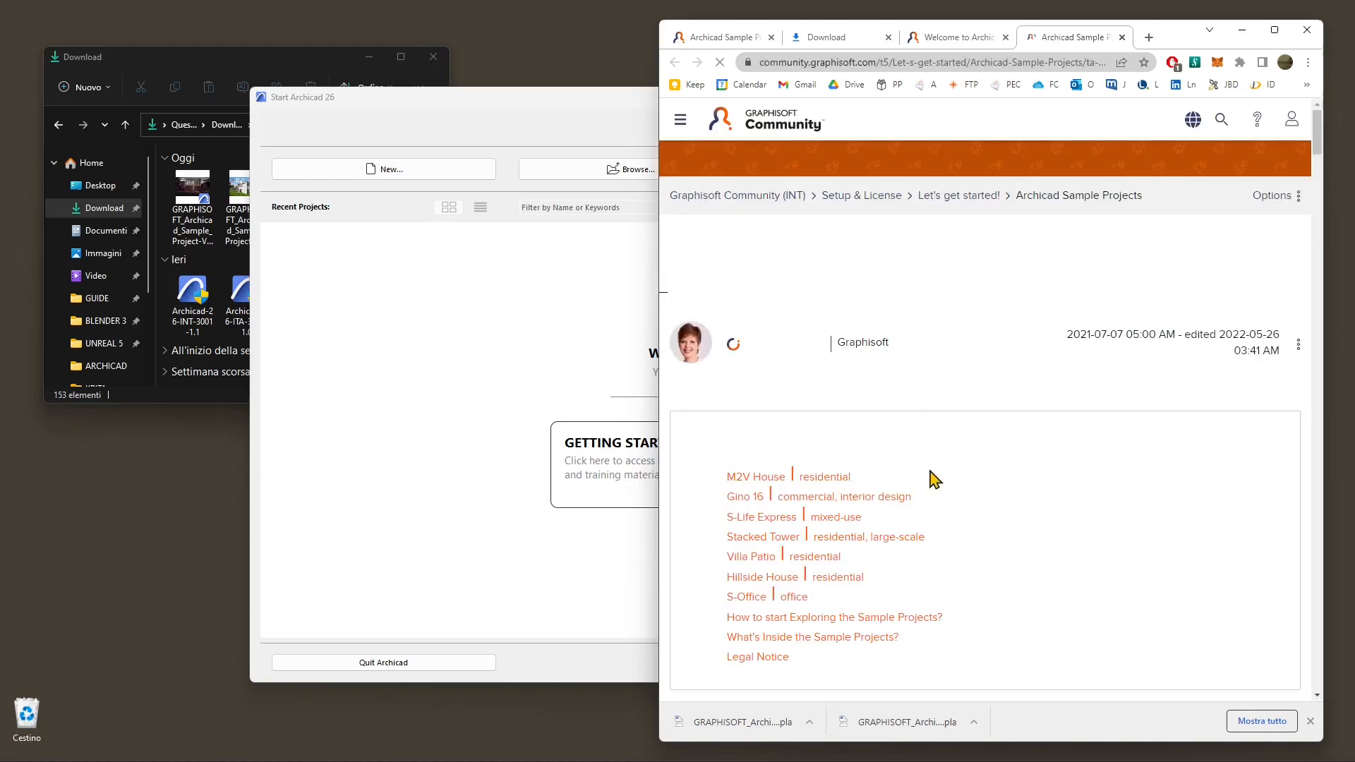
scroll(1019, 463, down, 10)
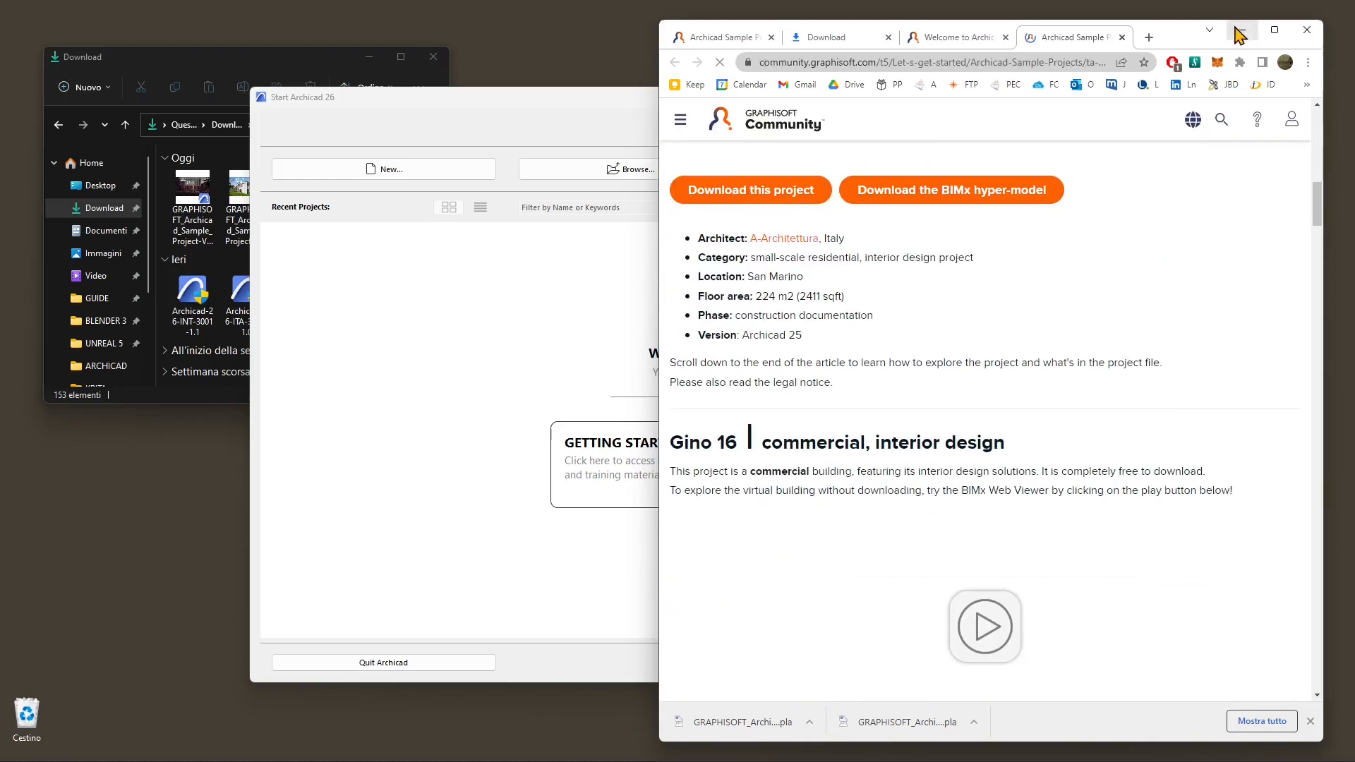
click(1242, 30)
Step: Maximize the start window and set up a new project based on Archicad 26 Template.tpl
double_click(644, 103)
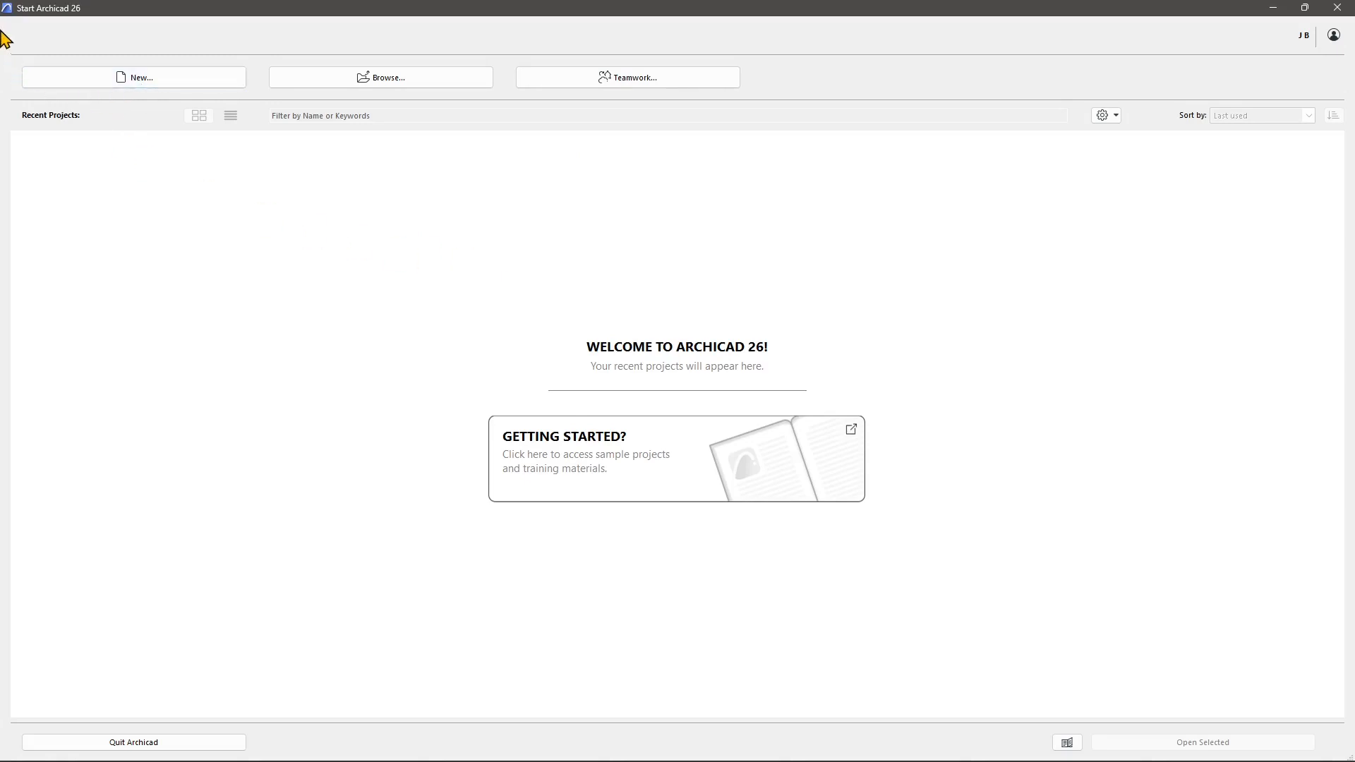
click(157, 93)
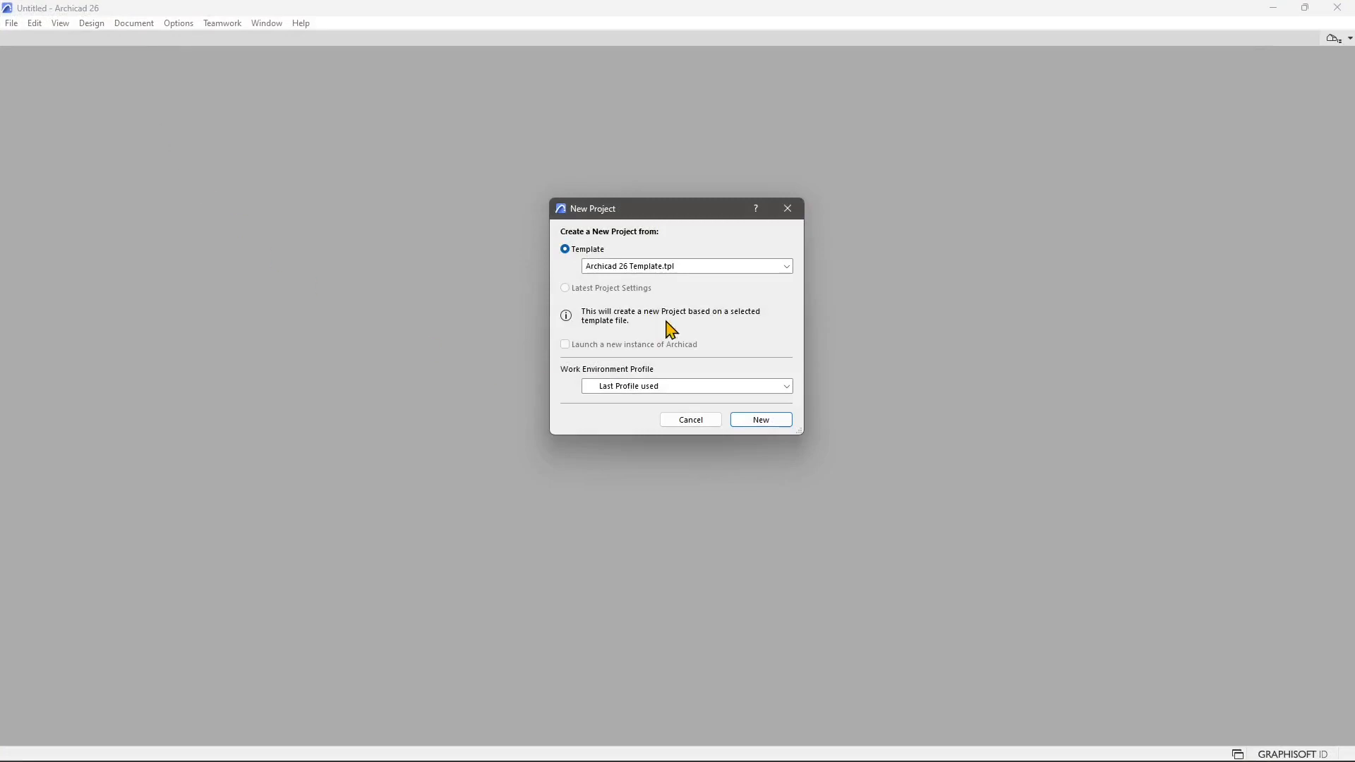
click(660, 267)
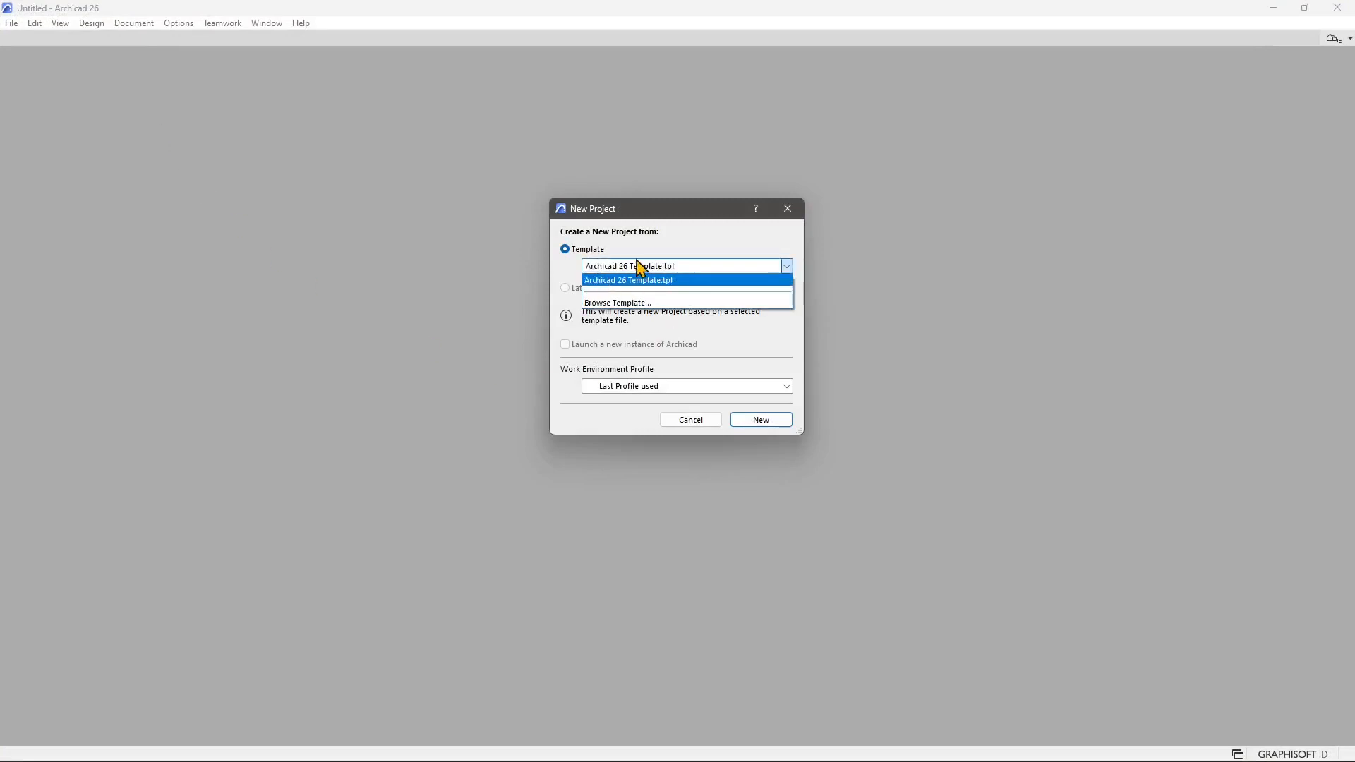
click(596, 281)
drag(684, 216, 686, 230)
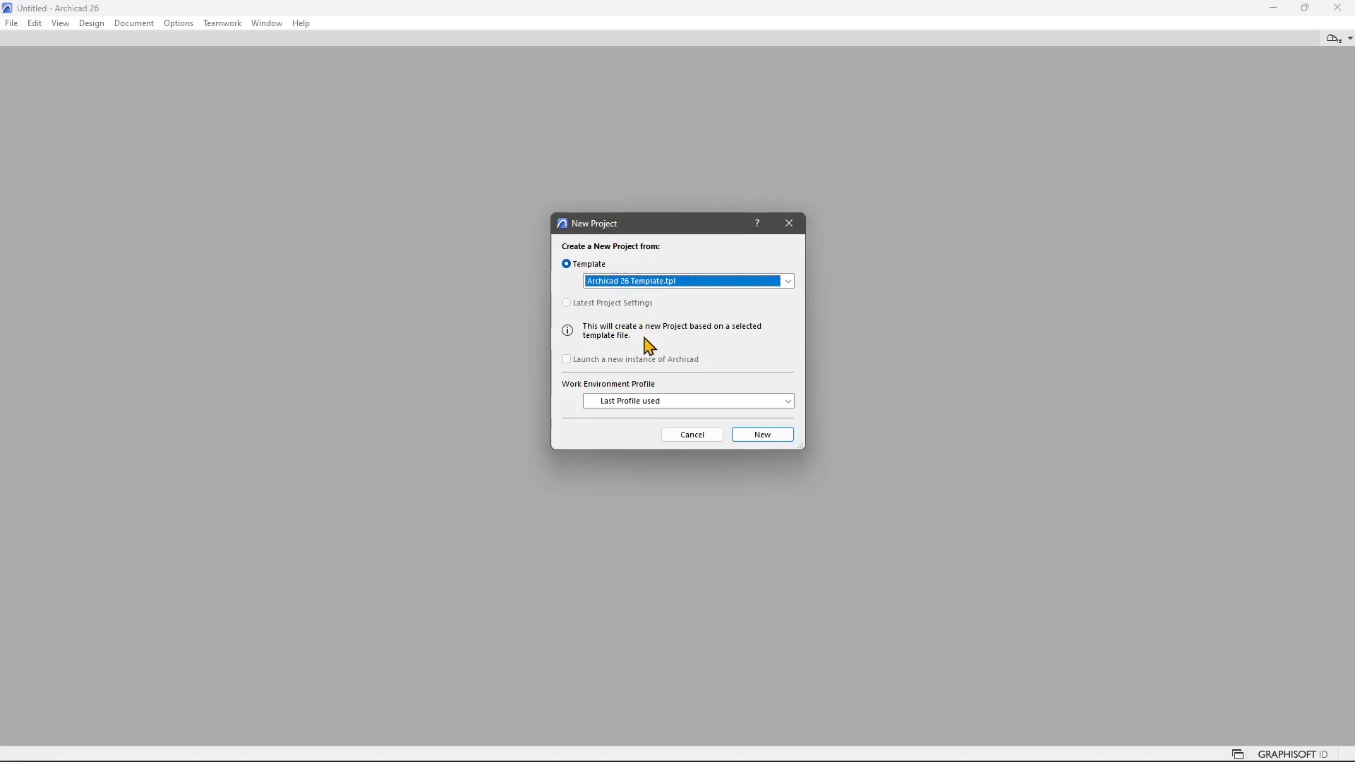
click(789, 283)
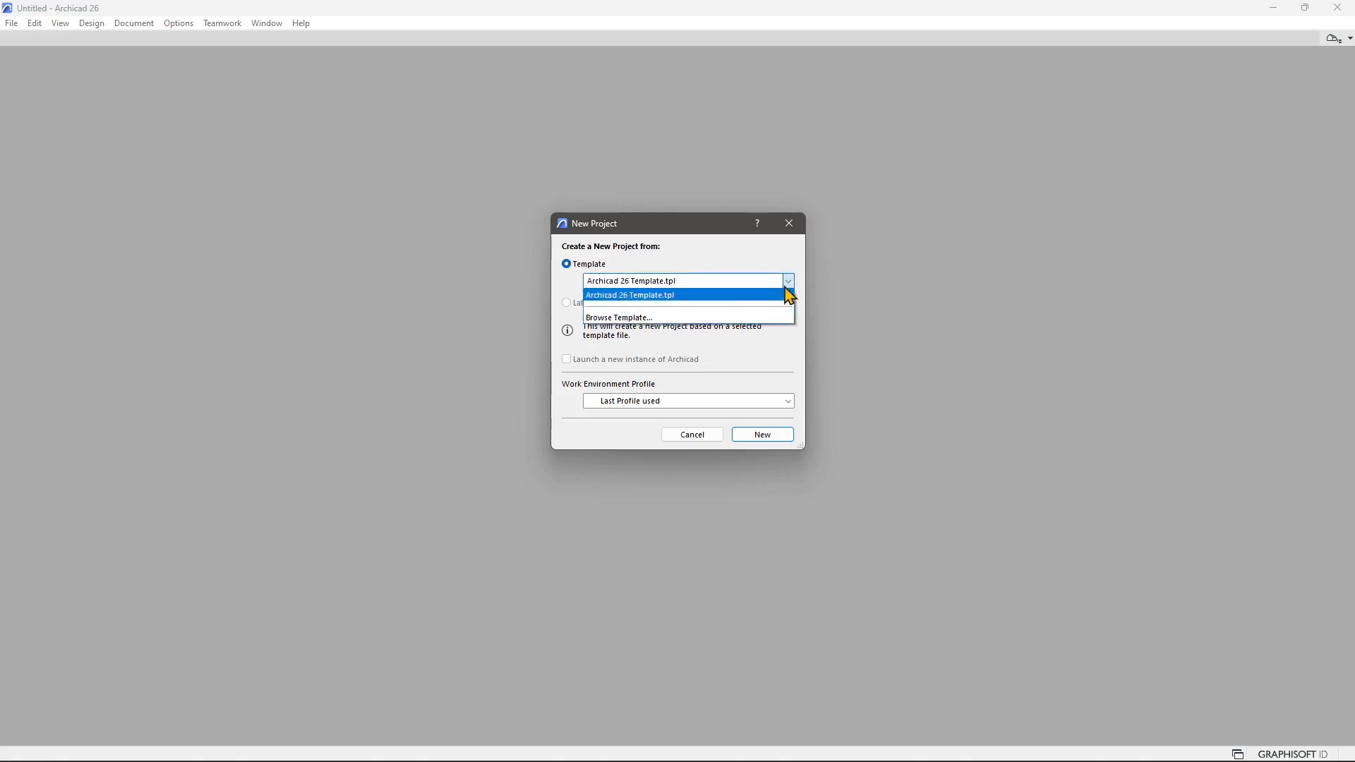
click(613, 318)
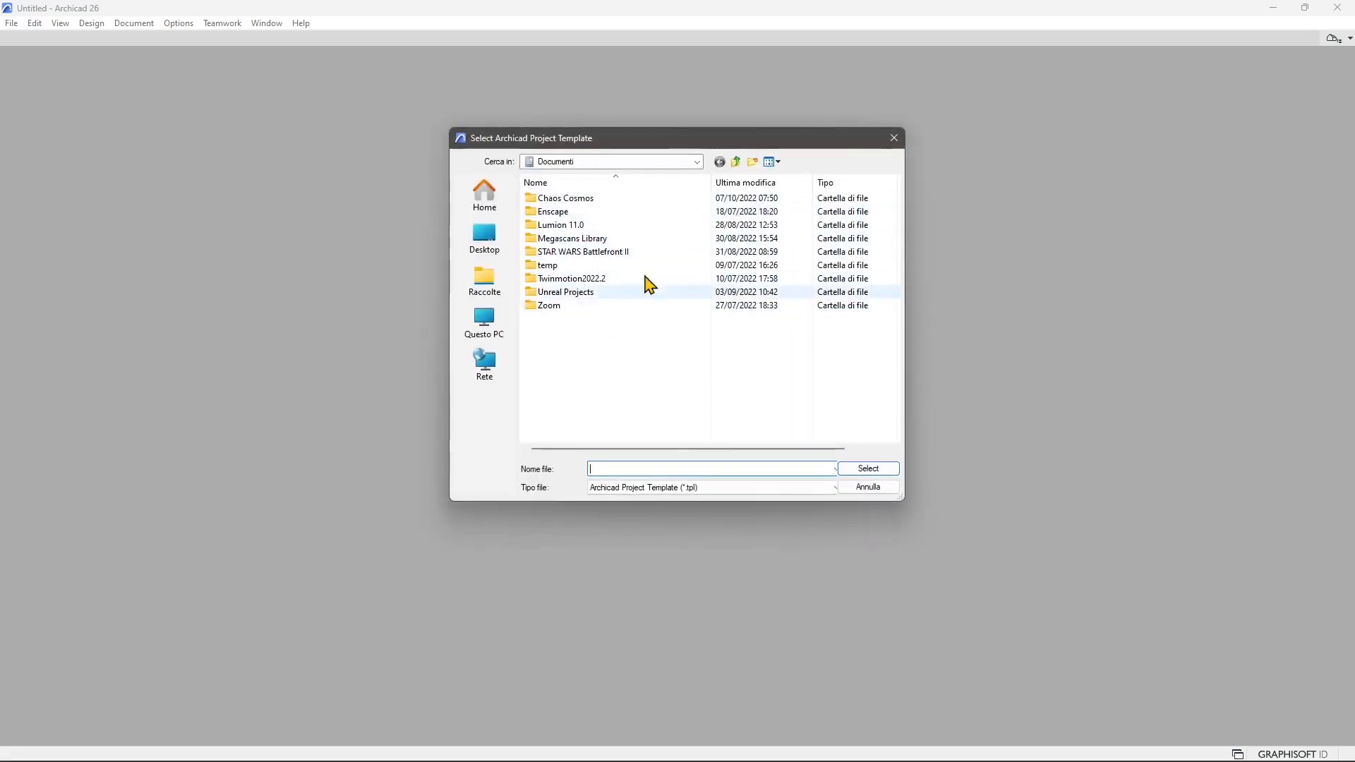
click(894, 138)
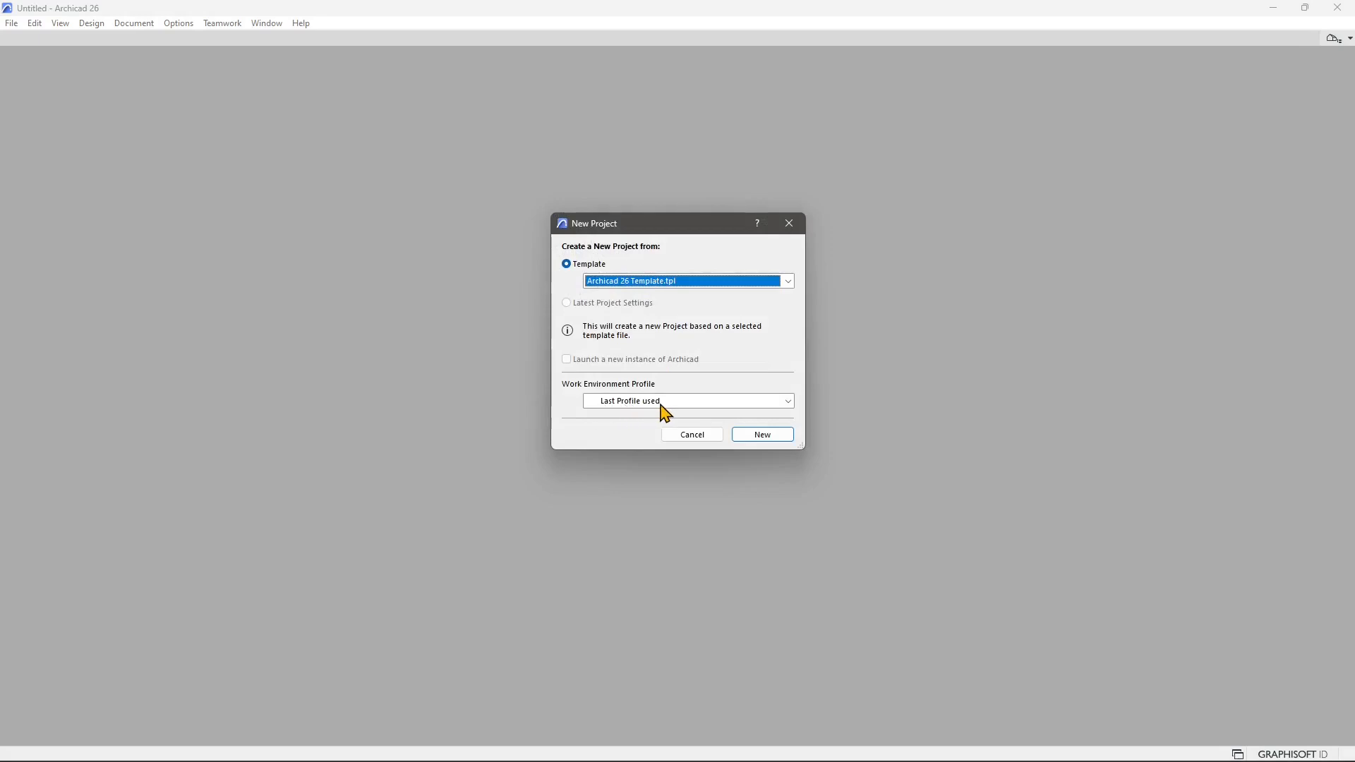
Step: Create the new project with the last used work environment profile and widen the project map navigator
click(770, 439)
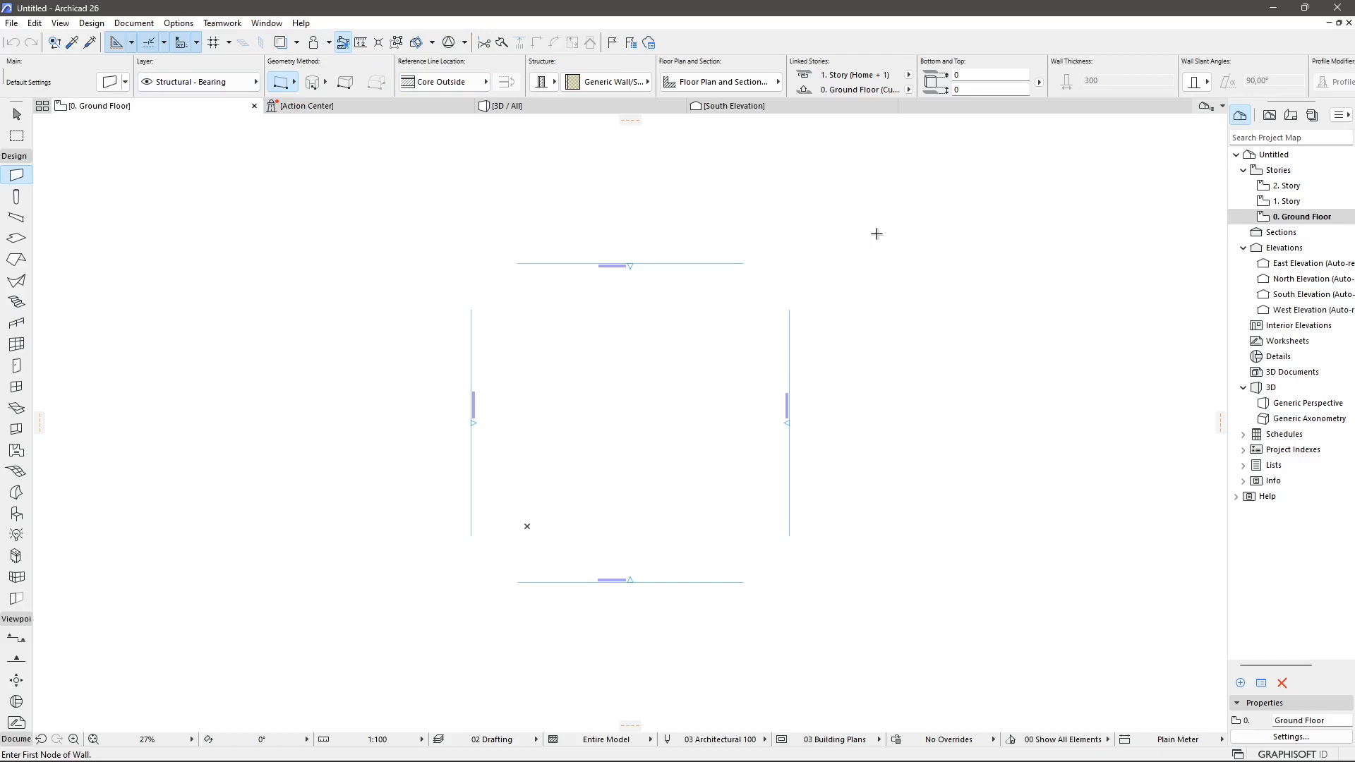
drag(1224, 144, 1157, 151)
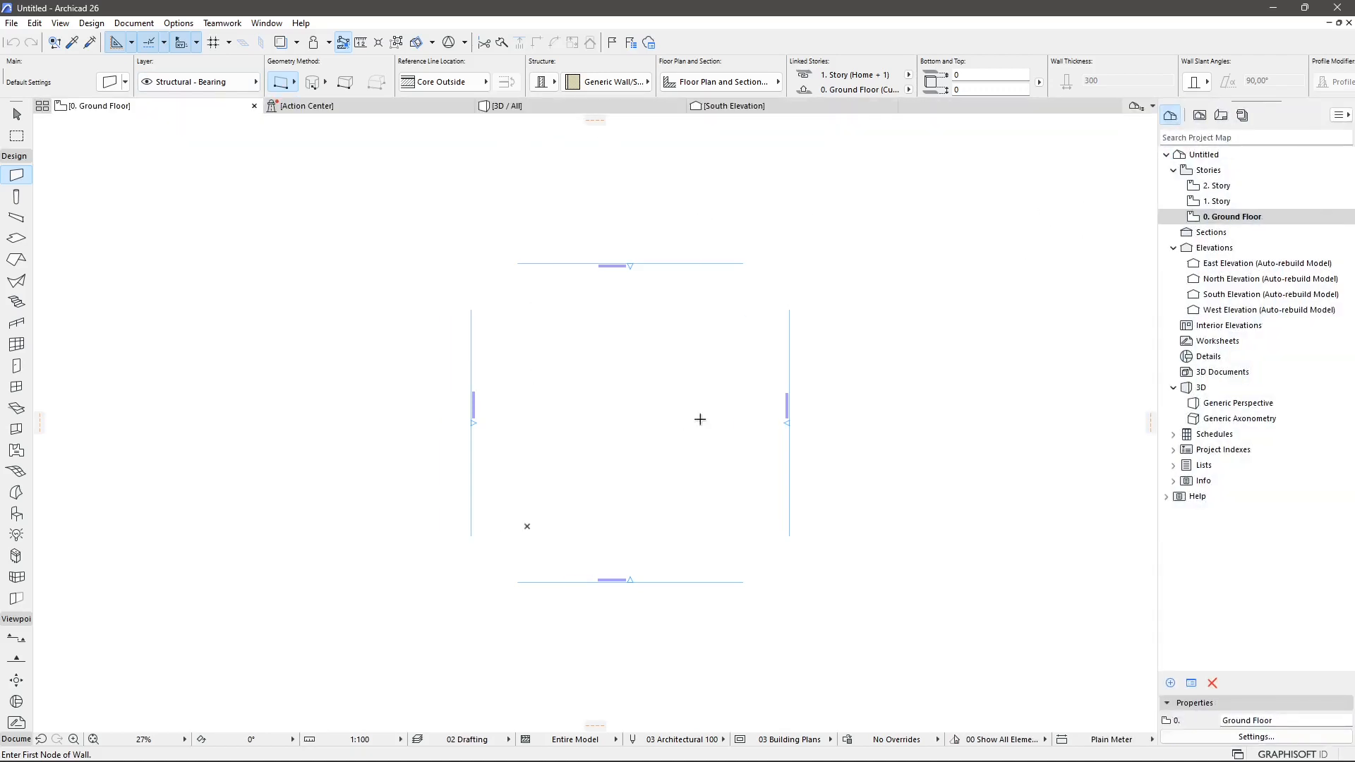
Step: Examine the empty ground floor plan and its four surrounding elevation markers at different zoom levels
scroll(599, 428, up, 5)
scroll(599, 428, down, 7)
scroll(598, 429, up, 2)
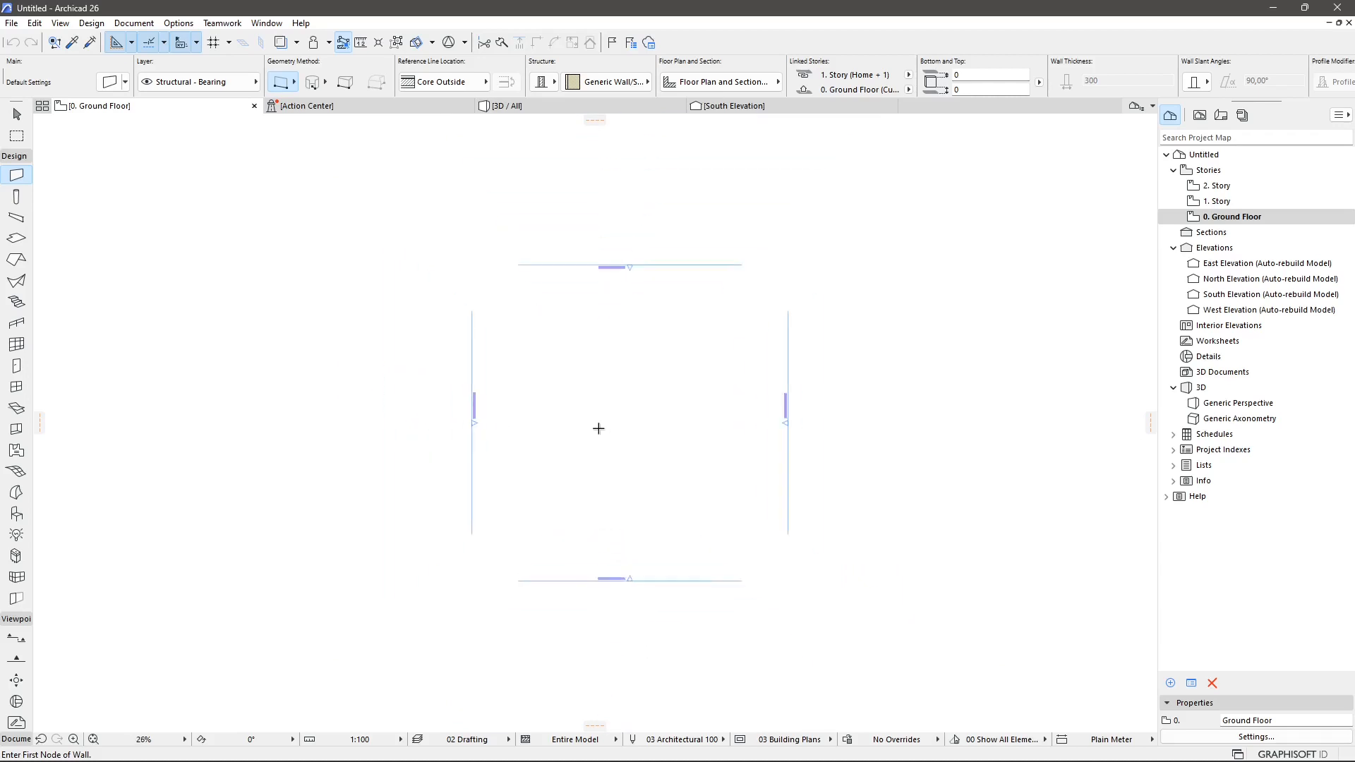
scroll(598, 428, up, 1)
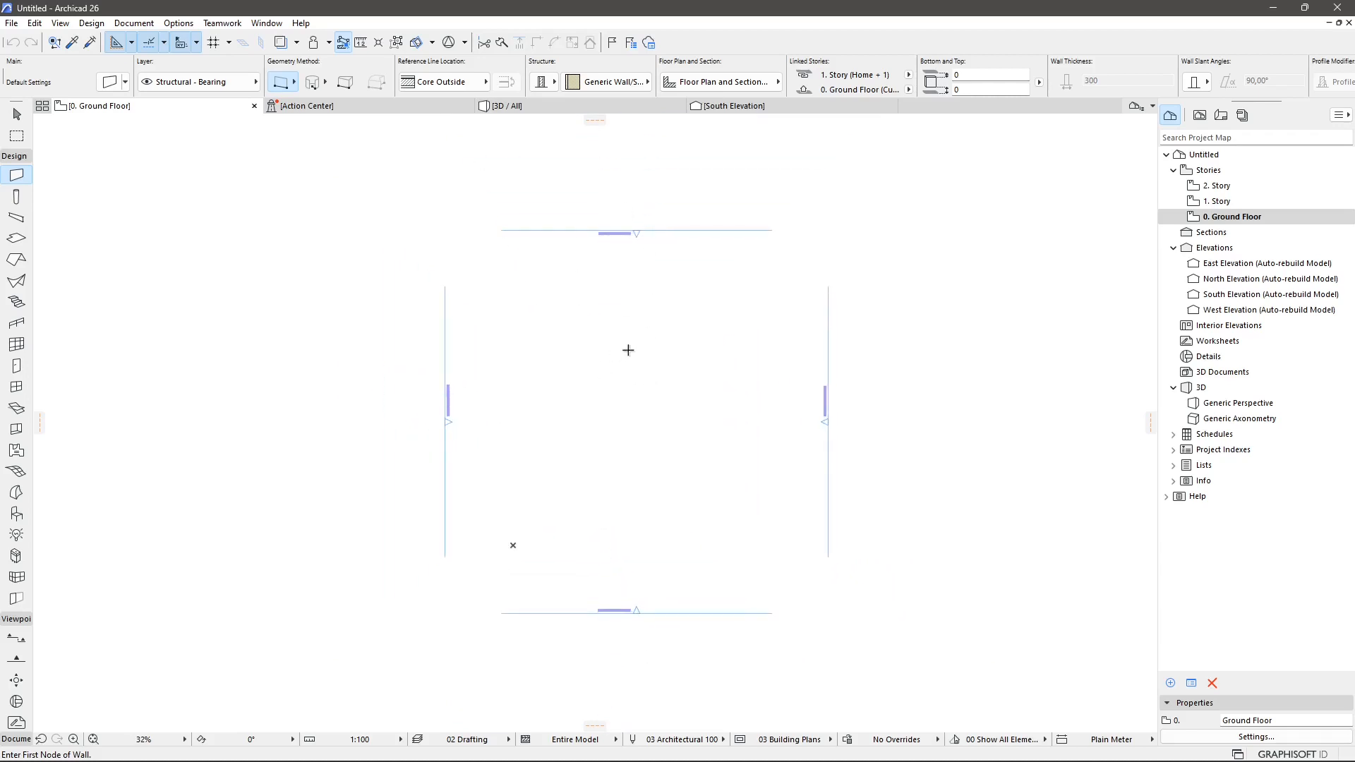
scroll(628, 350, up, 3)
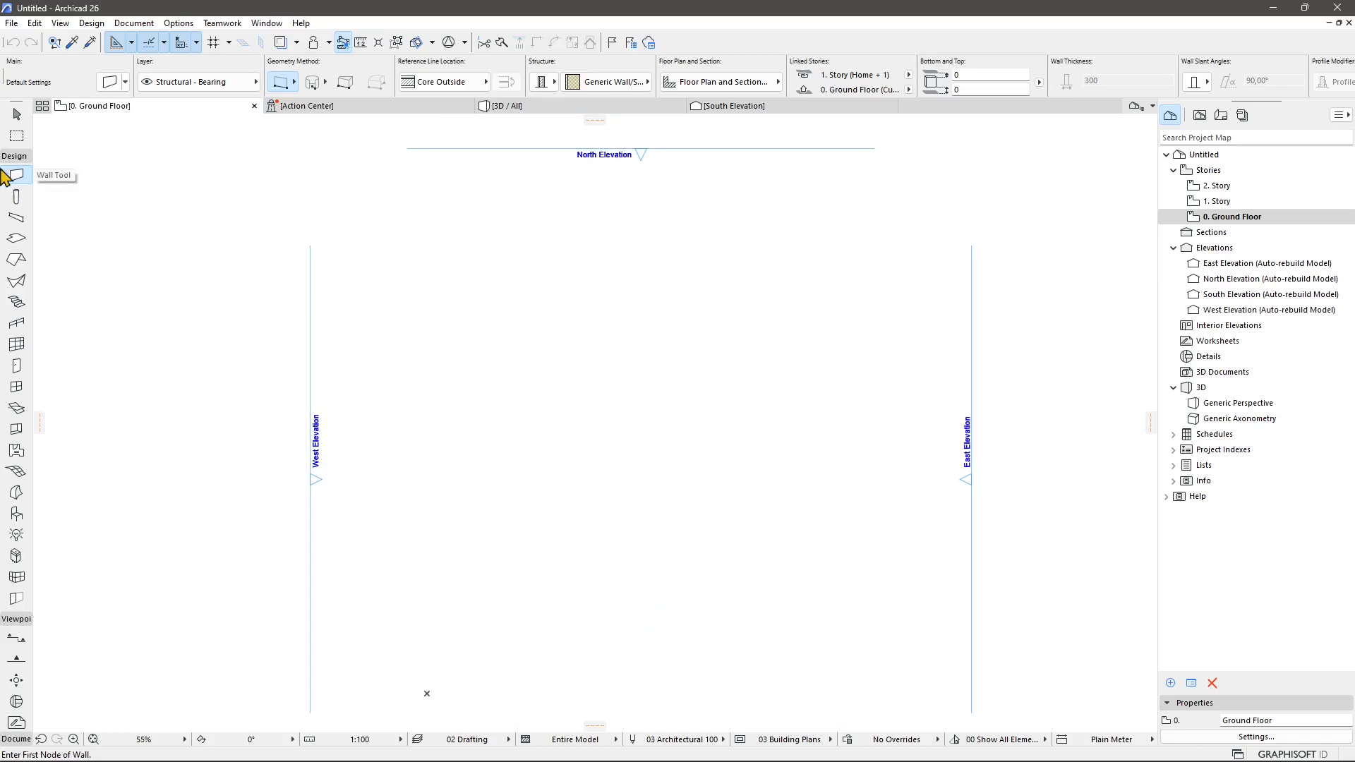
scroll(462, 255, down, 2)
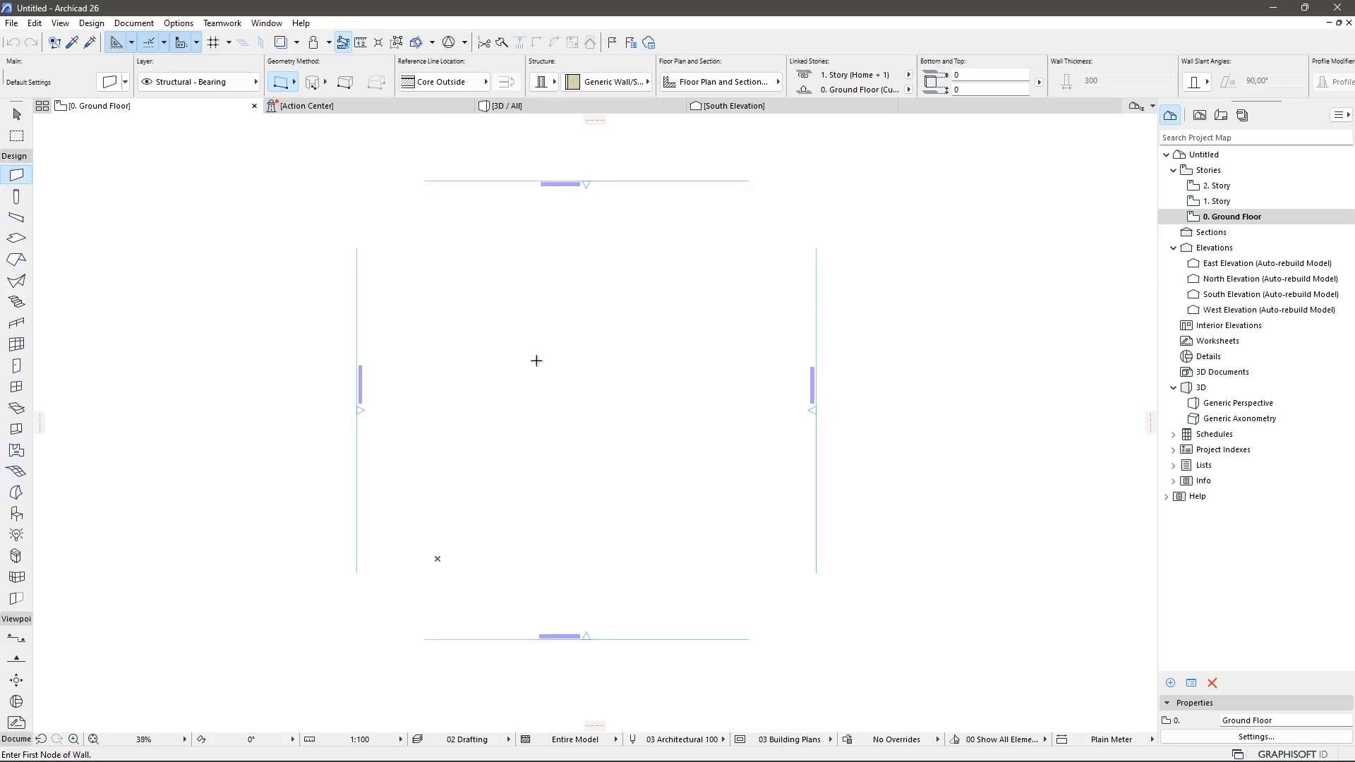
scroll(297, 402, up, 1)
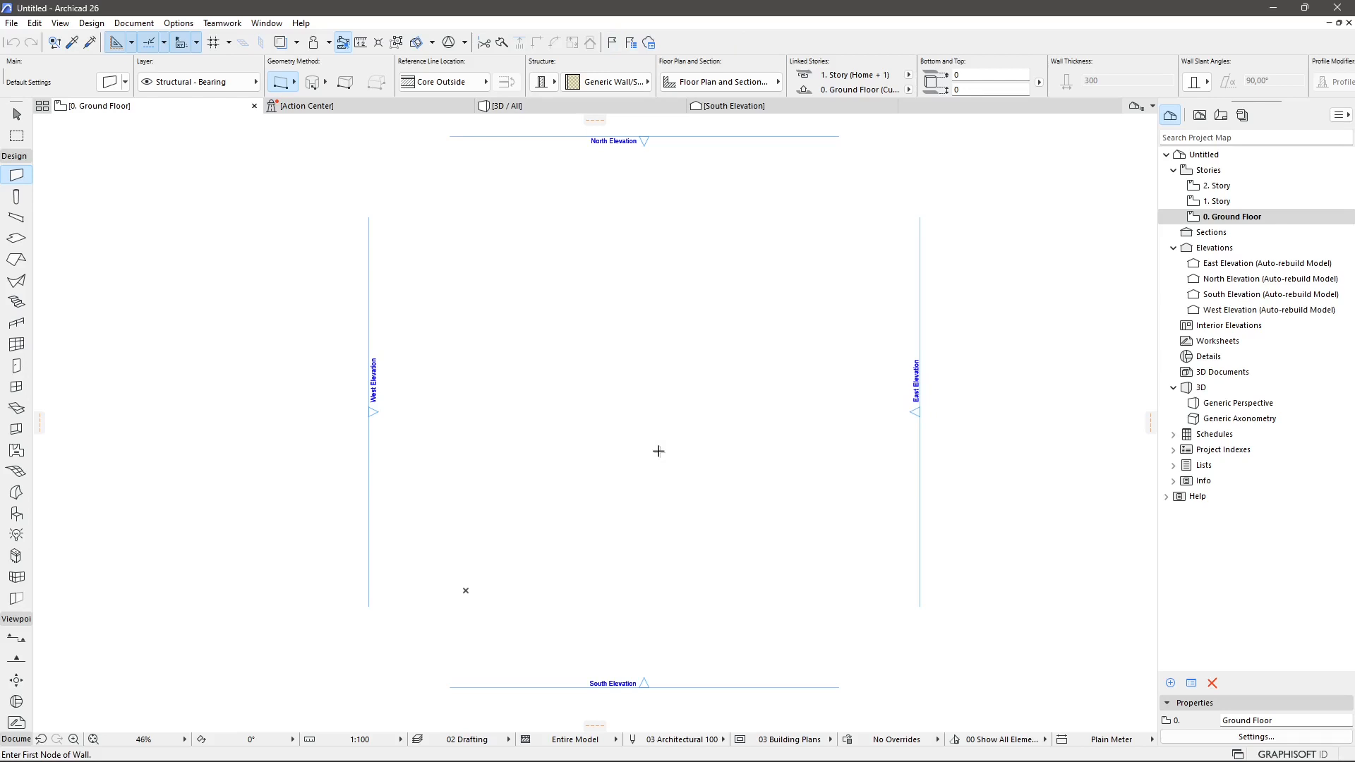
scroll(659, 451, down, 2)
scroll(665, 385, up, 2)
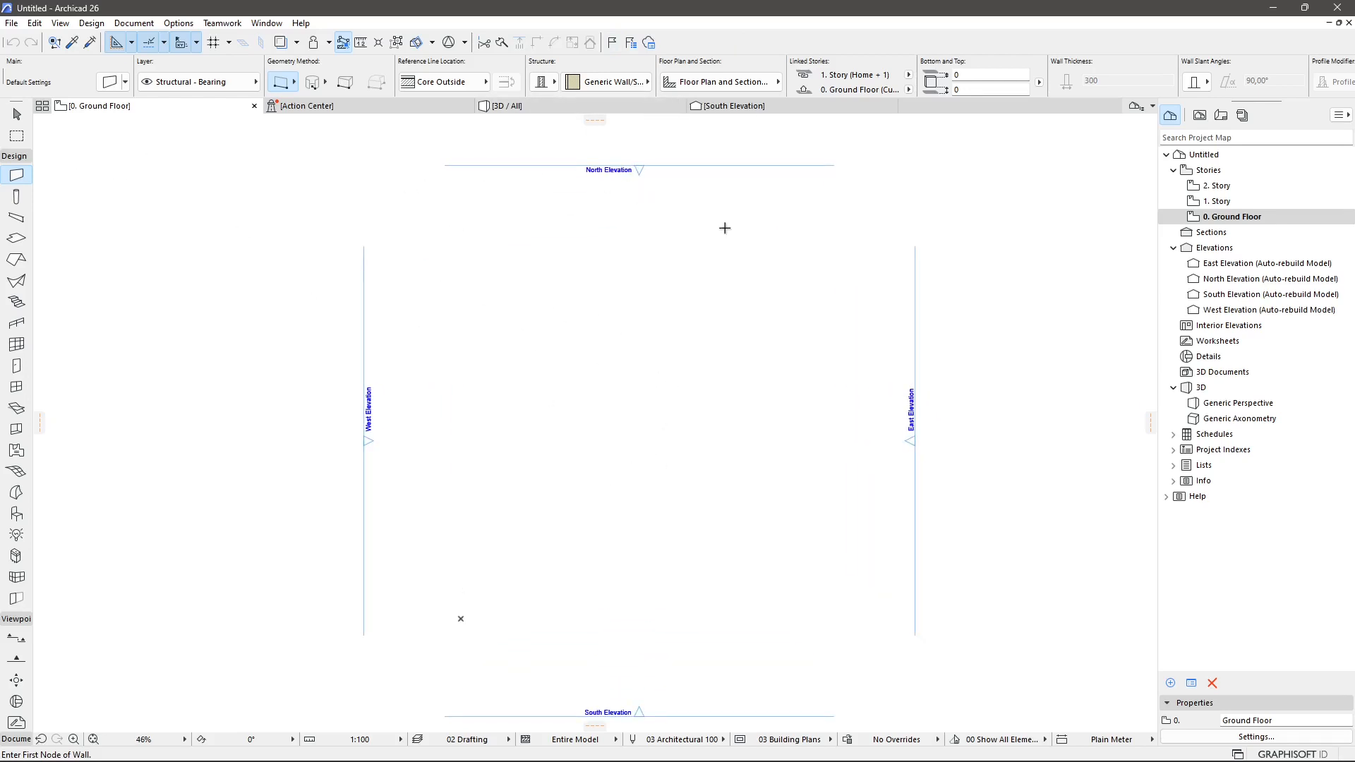
Step: Place a 300 × 300 rectangular column on the ground floor plan, inside the elevation markers near the northwest corner
click(25, 200)
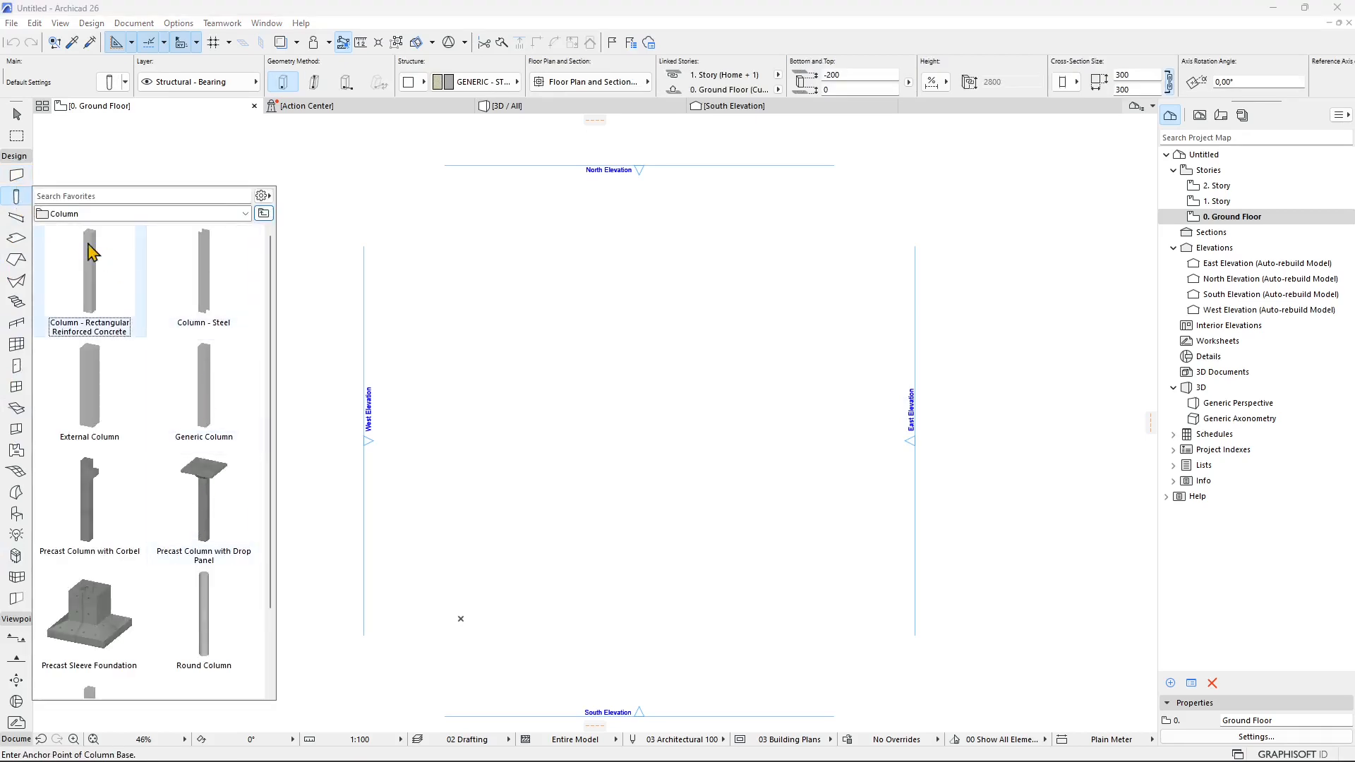
click(22, 202)
click(23, 202)
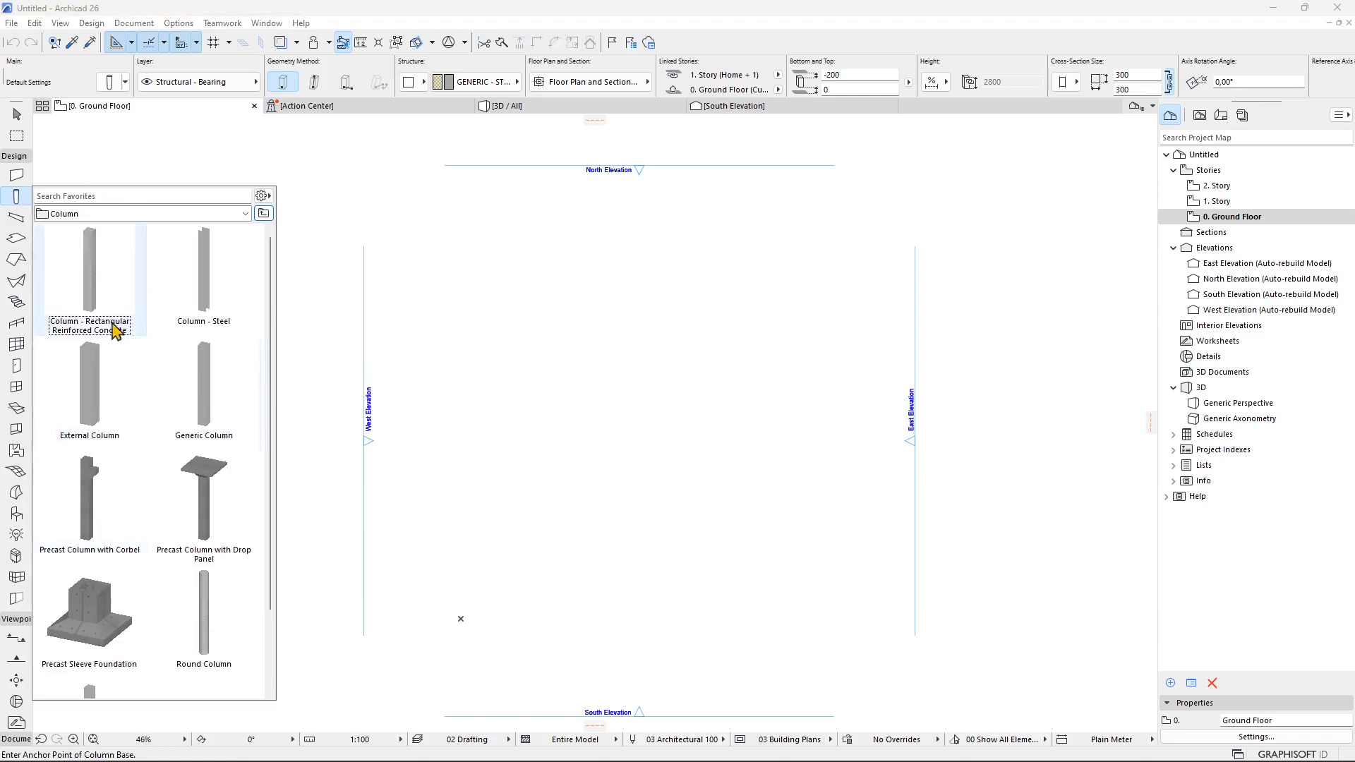
scroll(113, 494, down, 3)
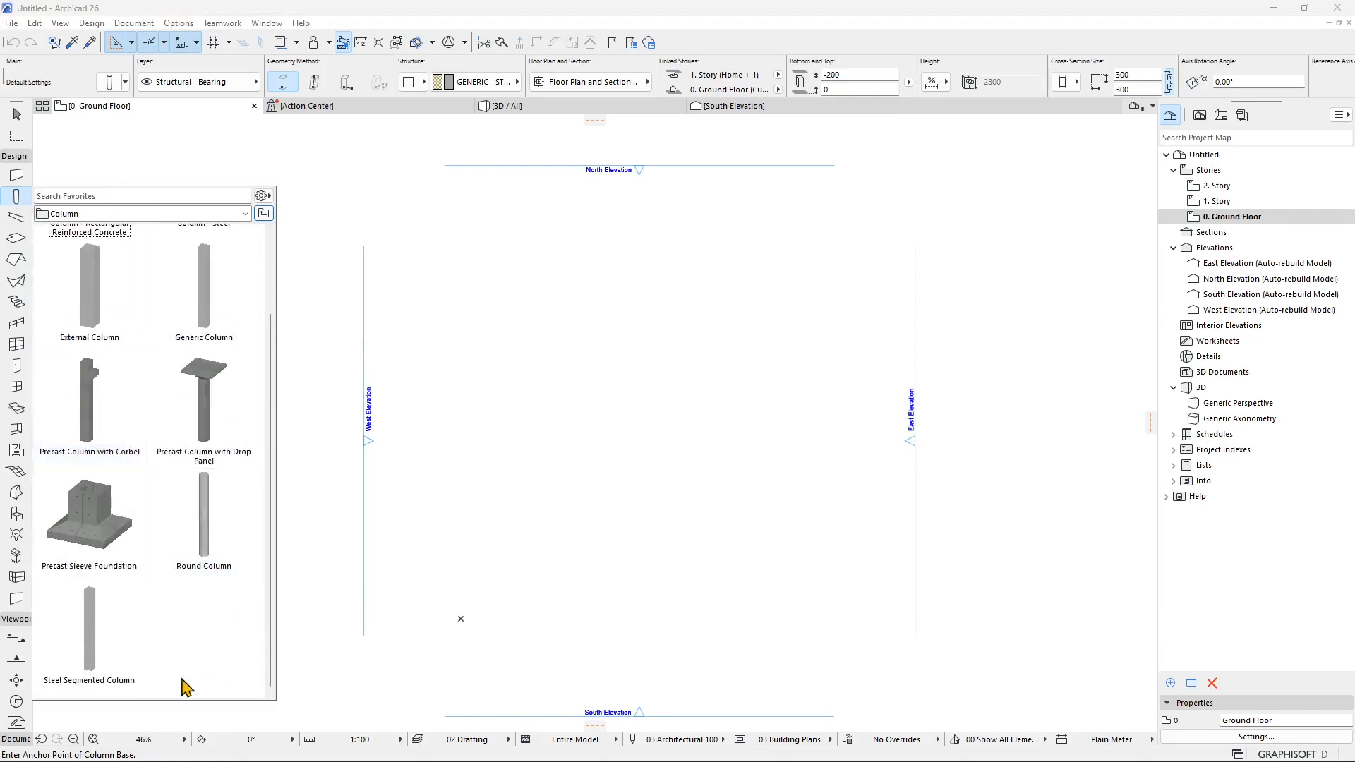
click(212, 530)
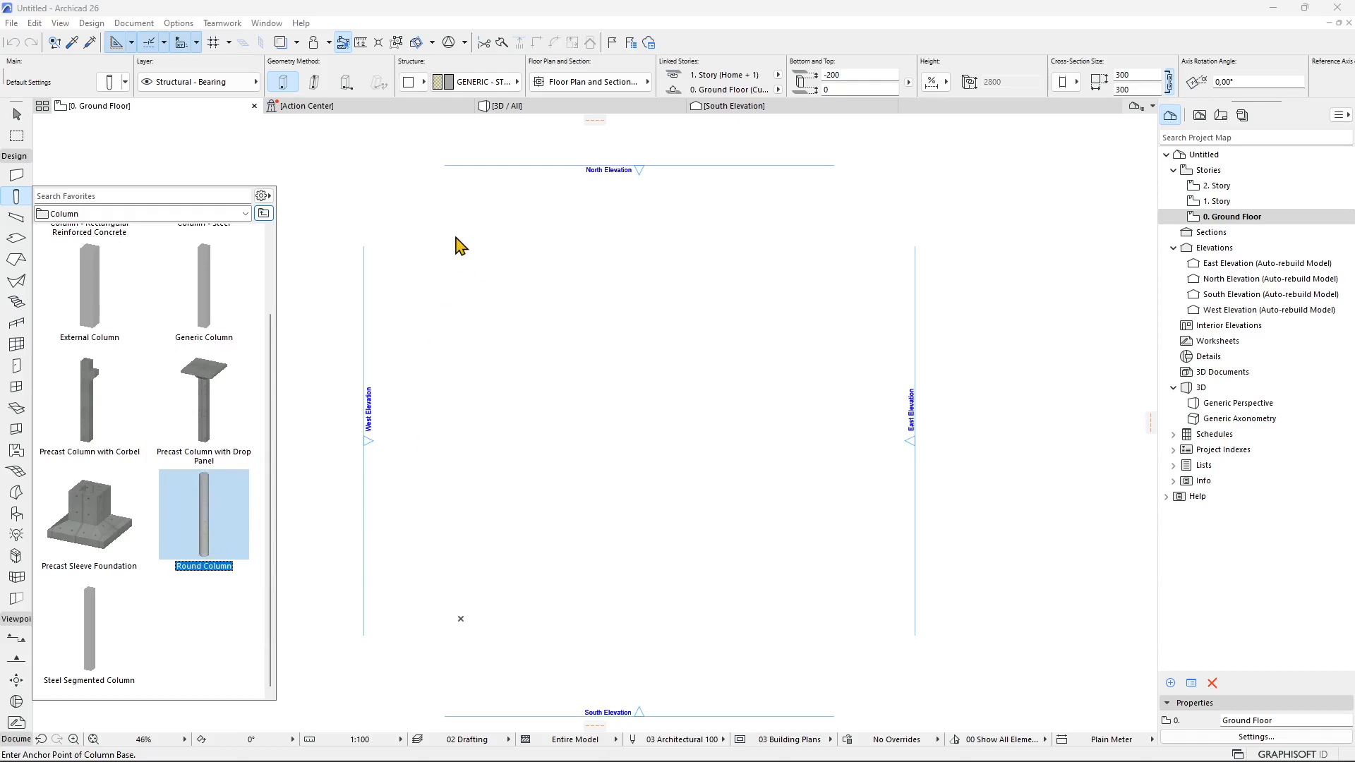
click(492, 266)
click(495, 265)
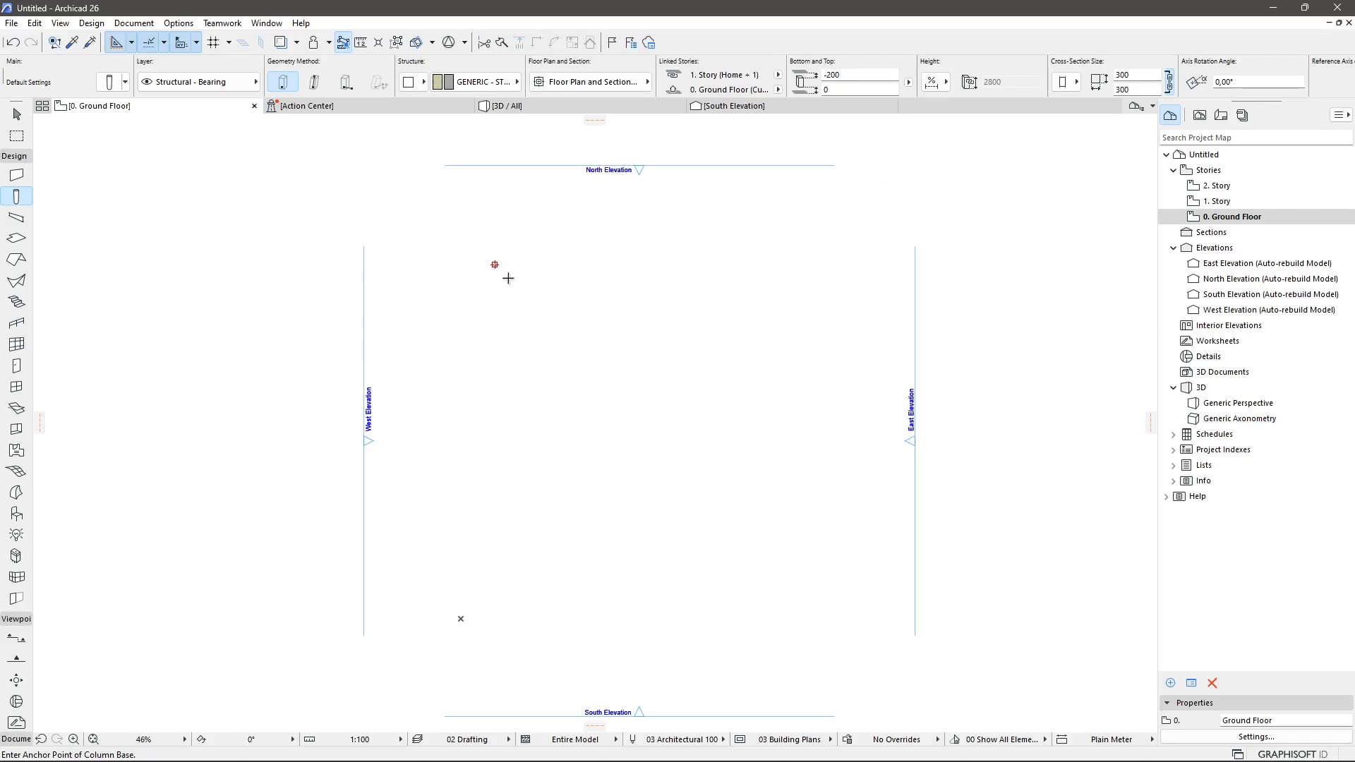
scroll(508, 278, up, 10)
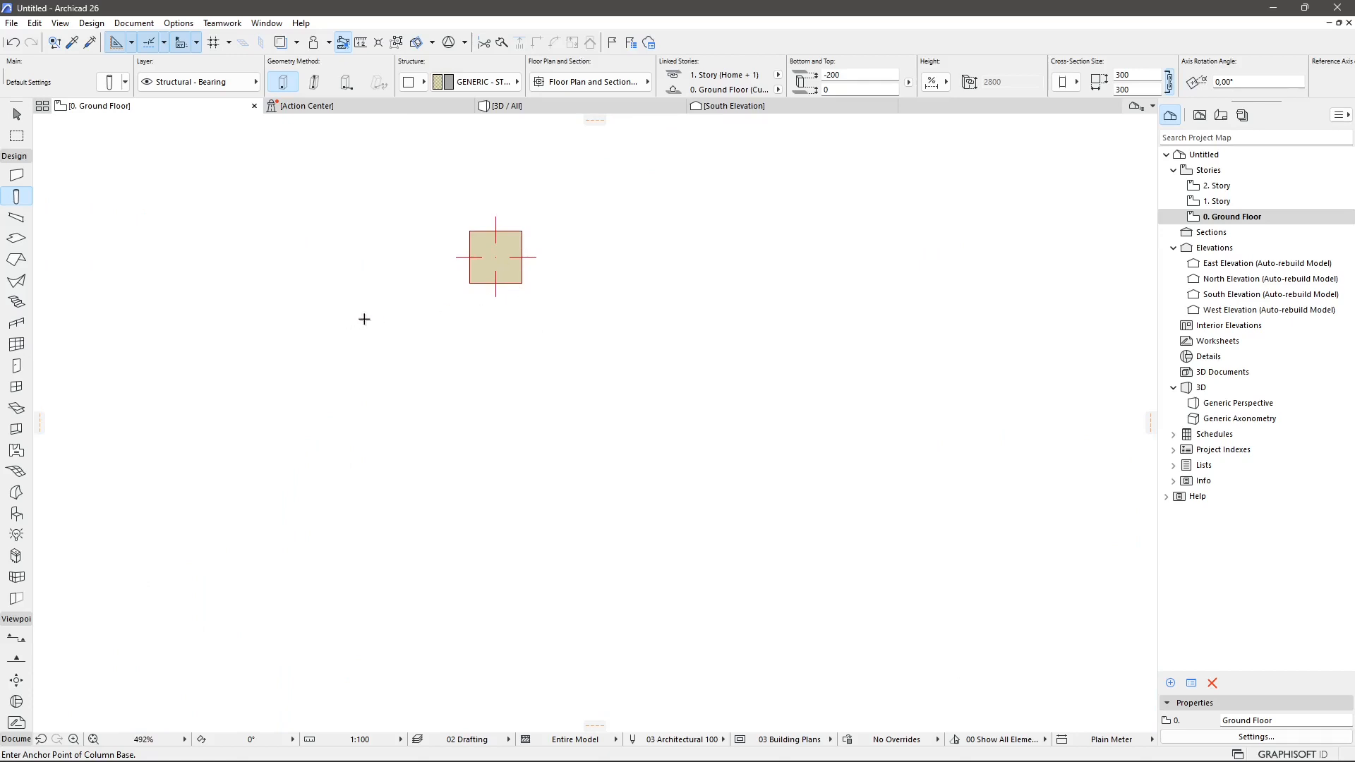
scroll(430, 345, down, 6)
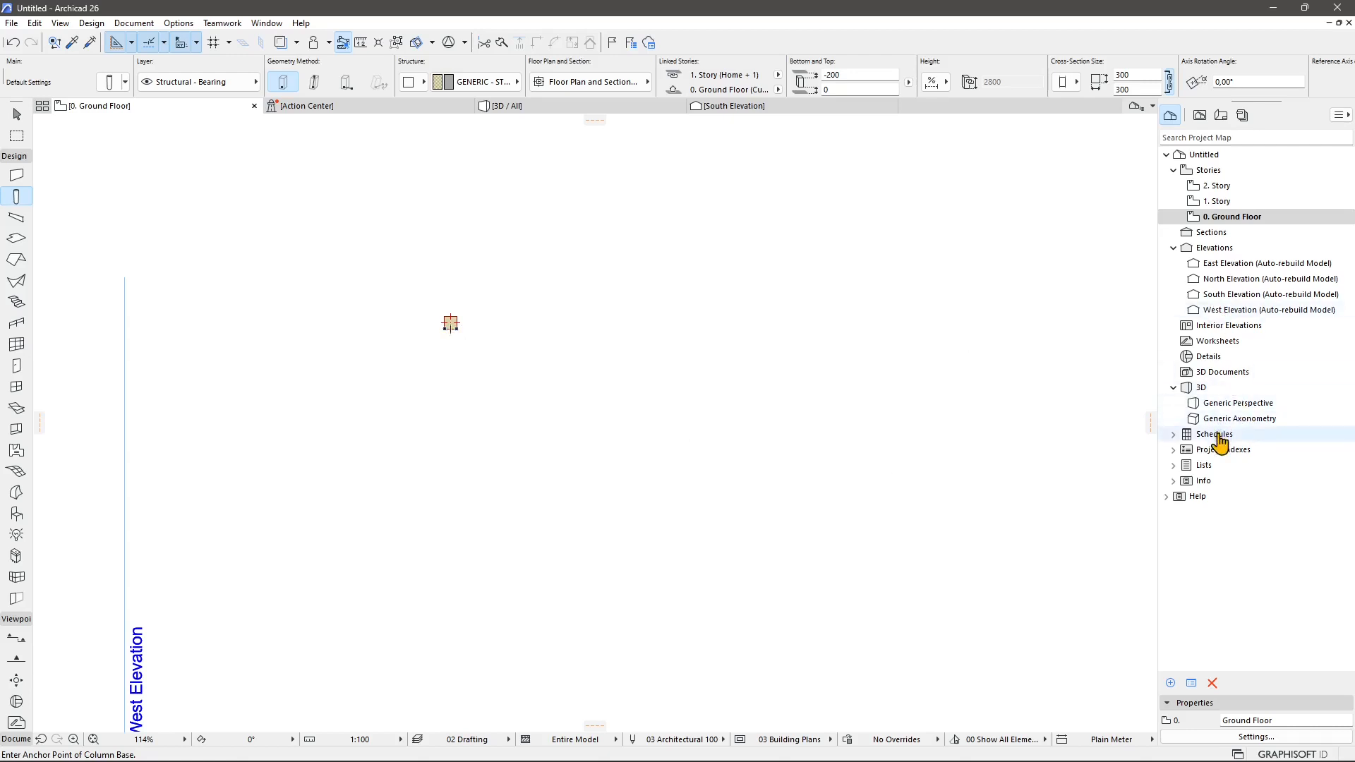
Step: Expand the Schedules branch of the project map and close the Action Center view
double_click(1186, 435)
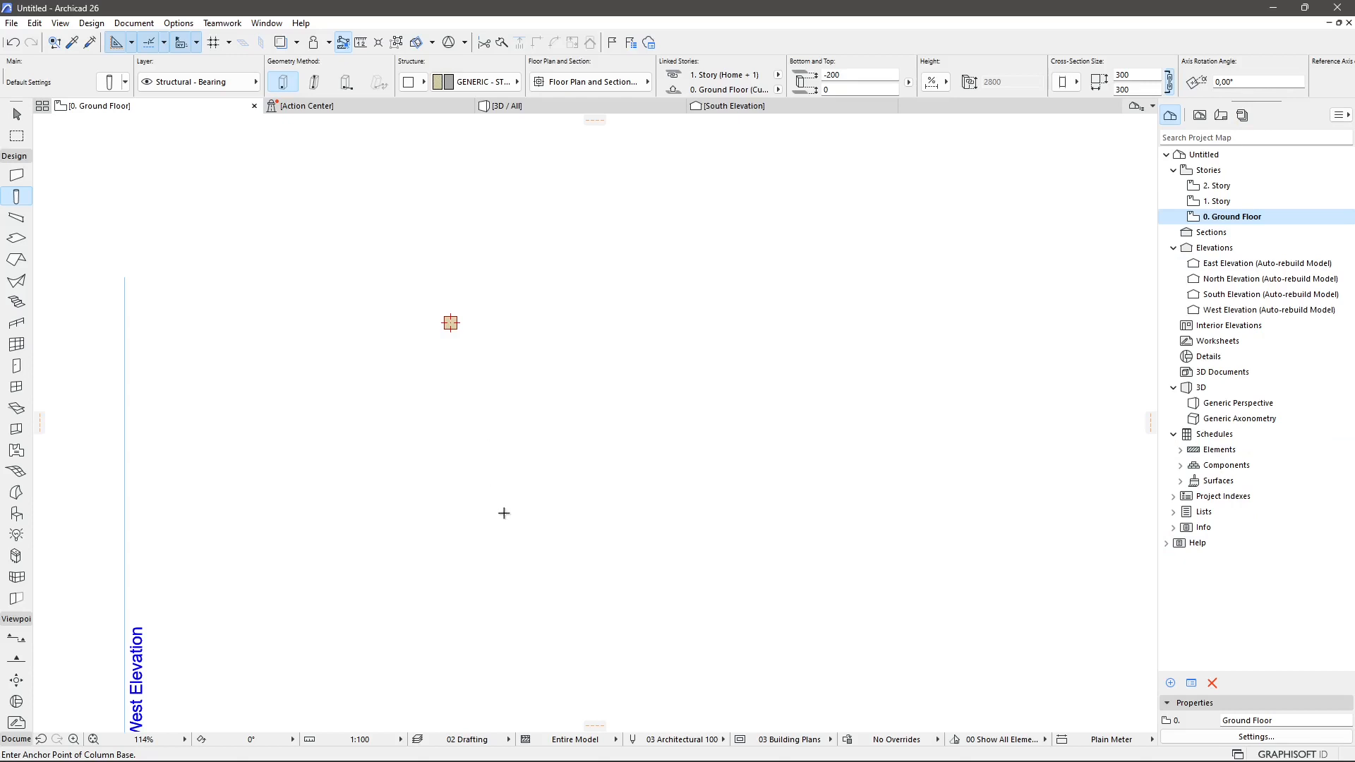
scroll(504, 513, up, 2)
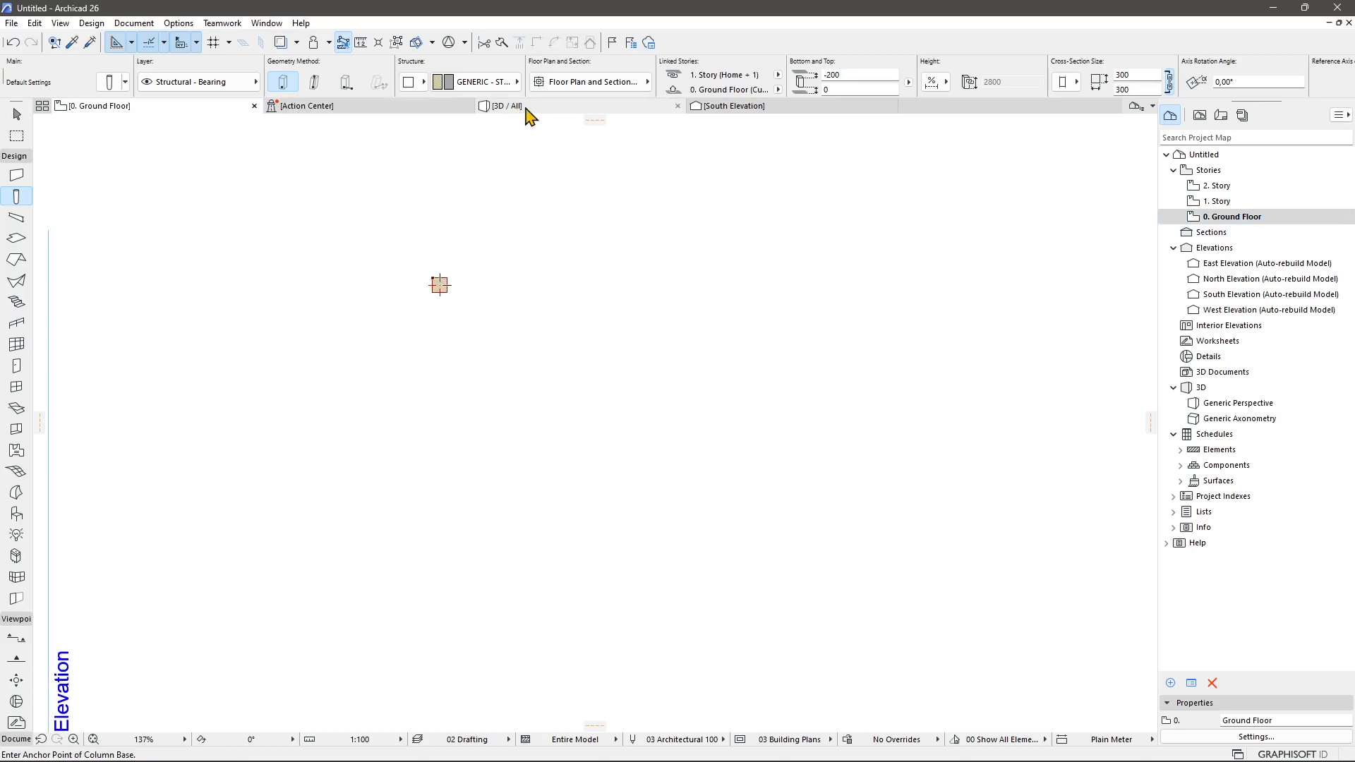
click(466, 106)
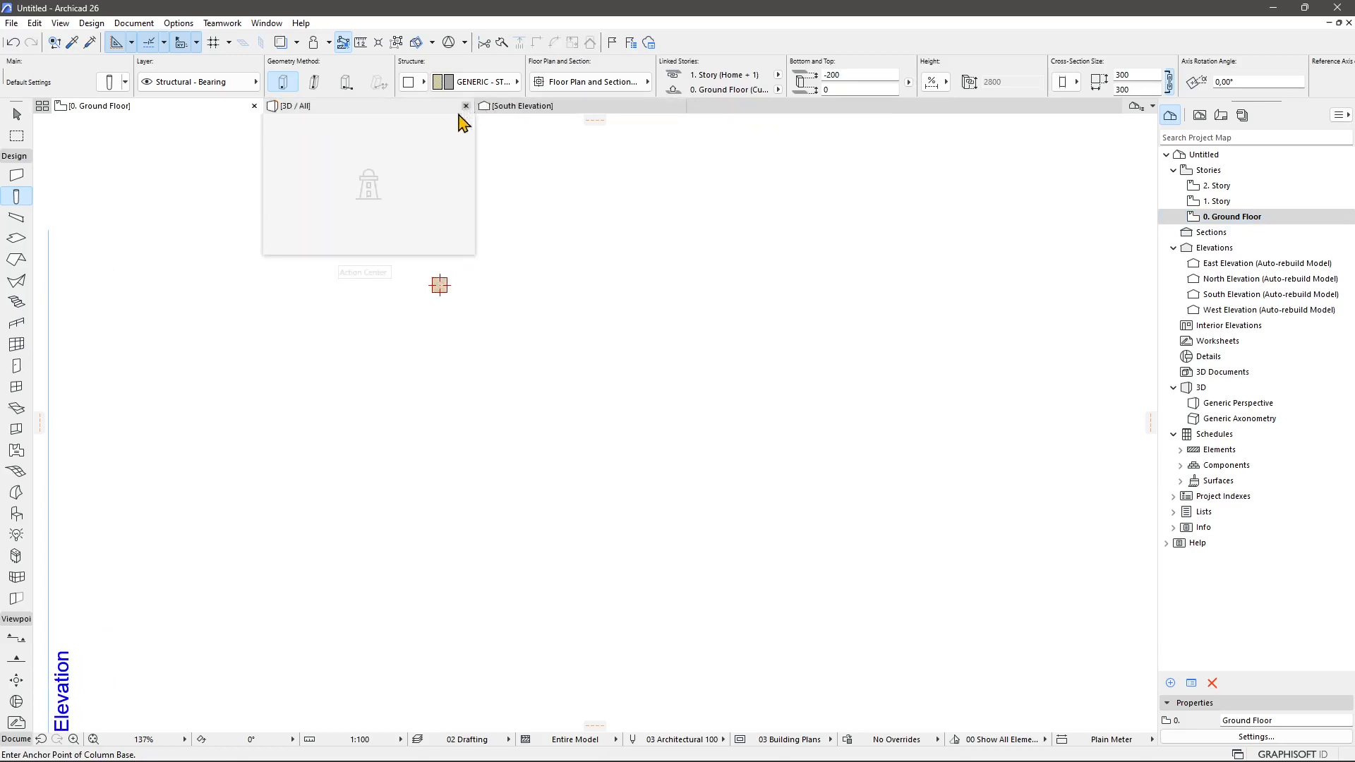
Step: Switch to the 3D view and inspect the placed column up close
click(294, 108)
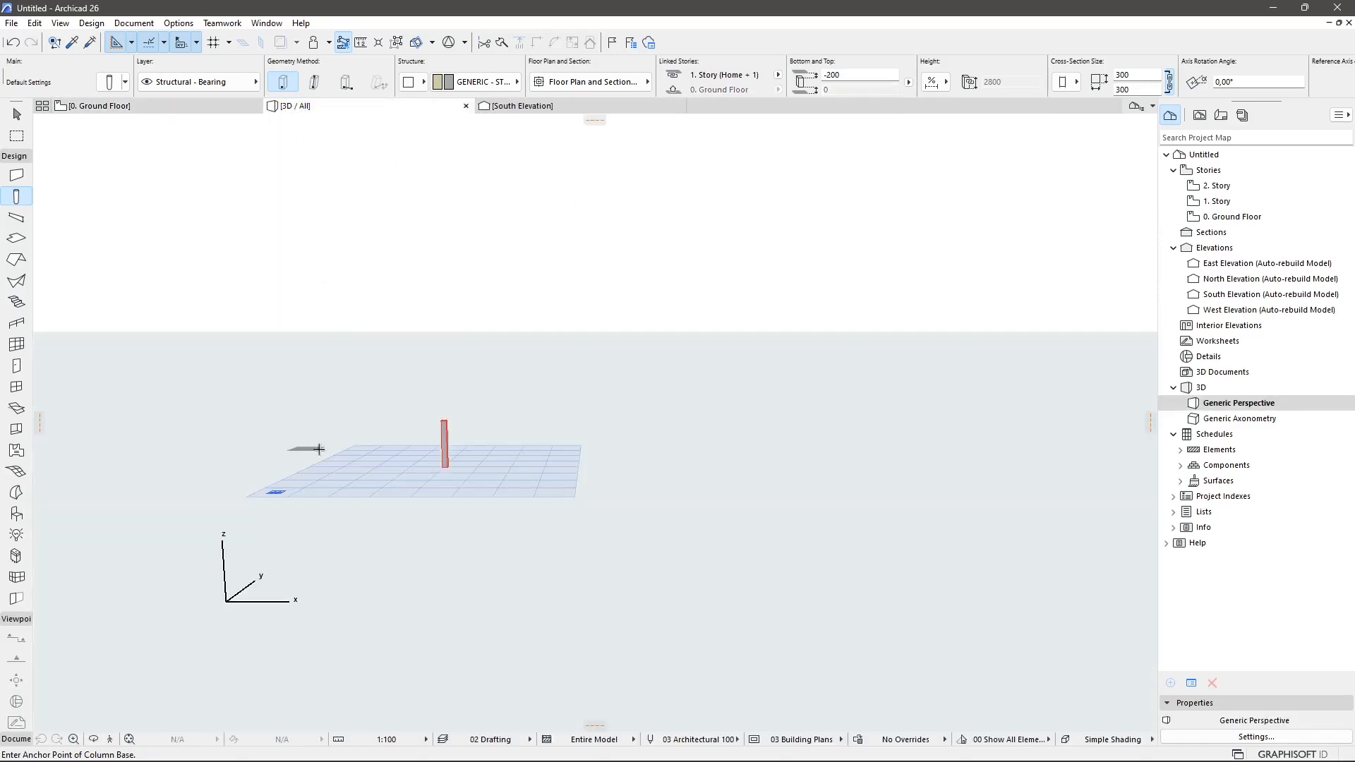
scroll(429, 456, up, 6)
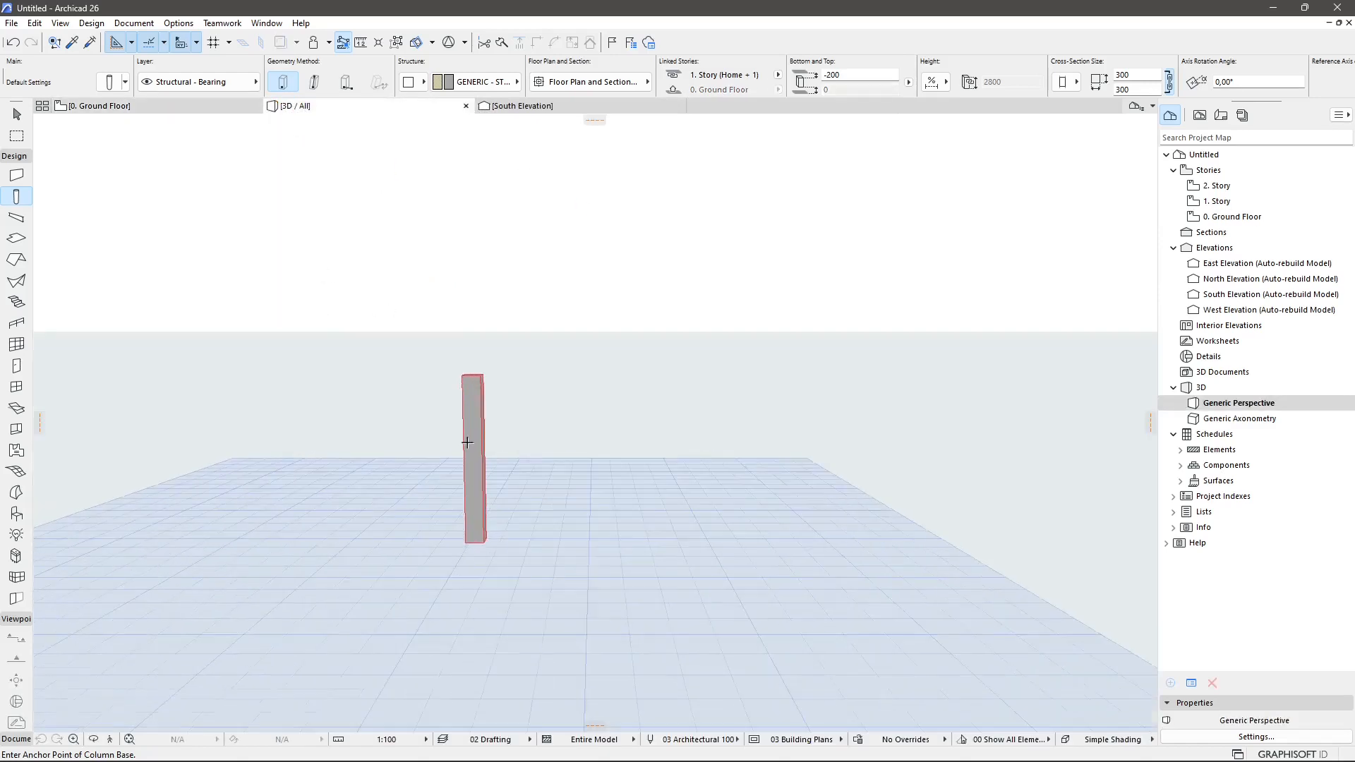
scroll(489, 499, up, 3)
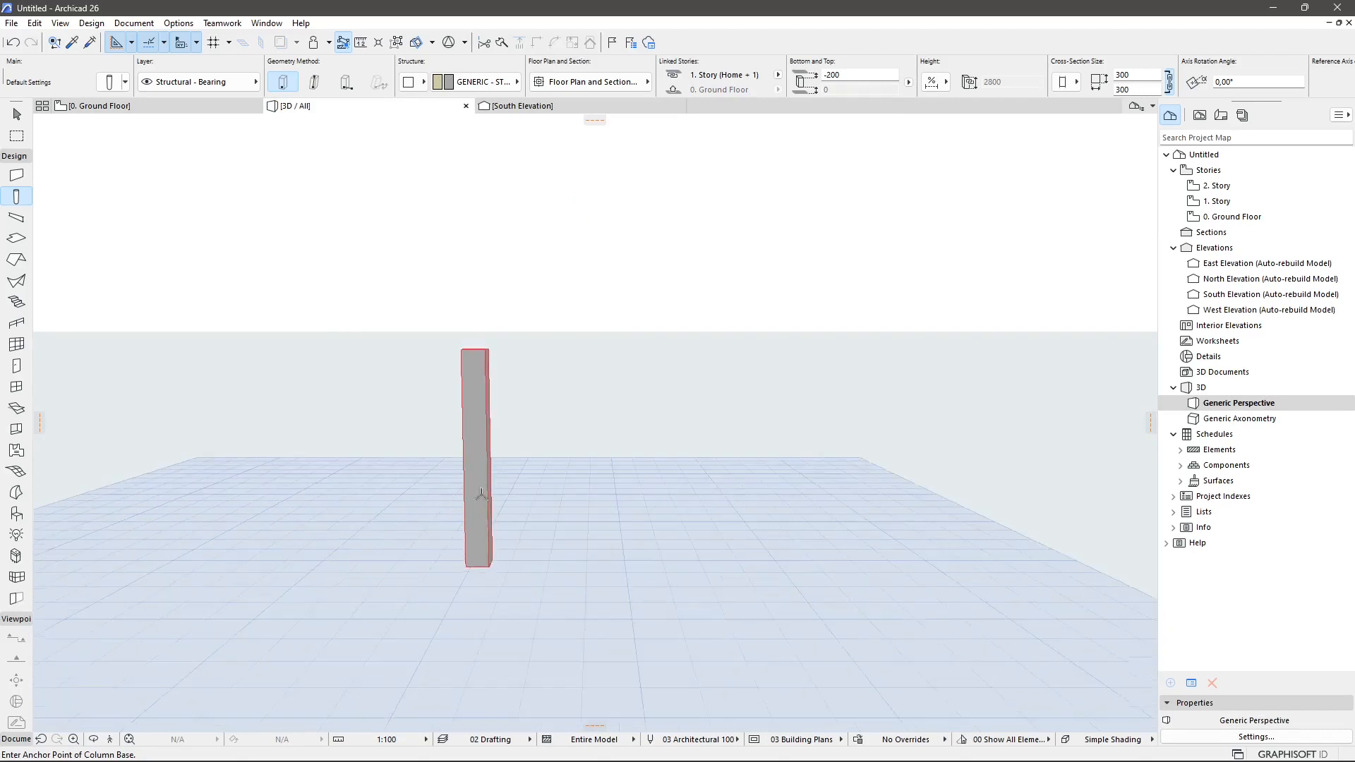
Step: Compare how the placed column appears in the ground floor plan, the 3D view and the South Elevation
click(203, 107)
click(311, 109)
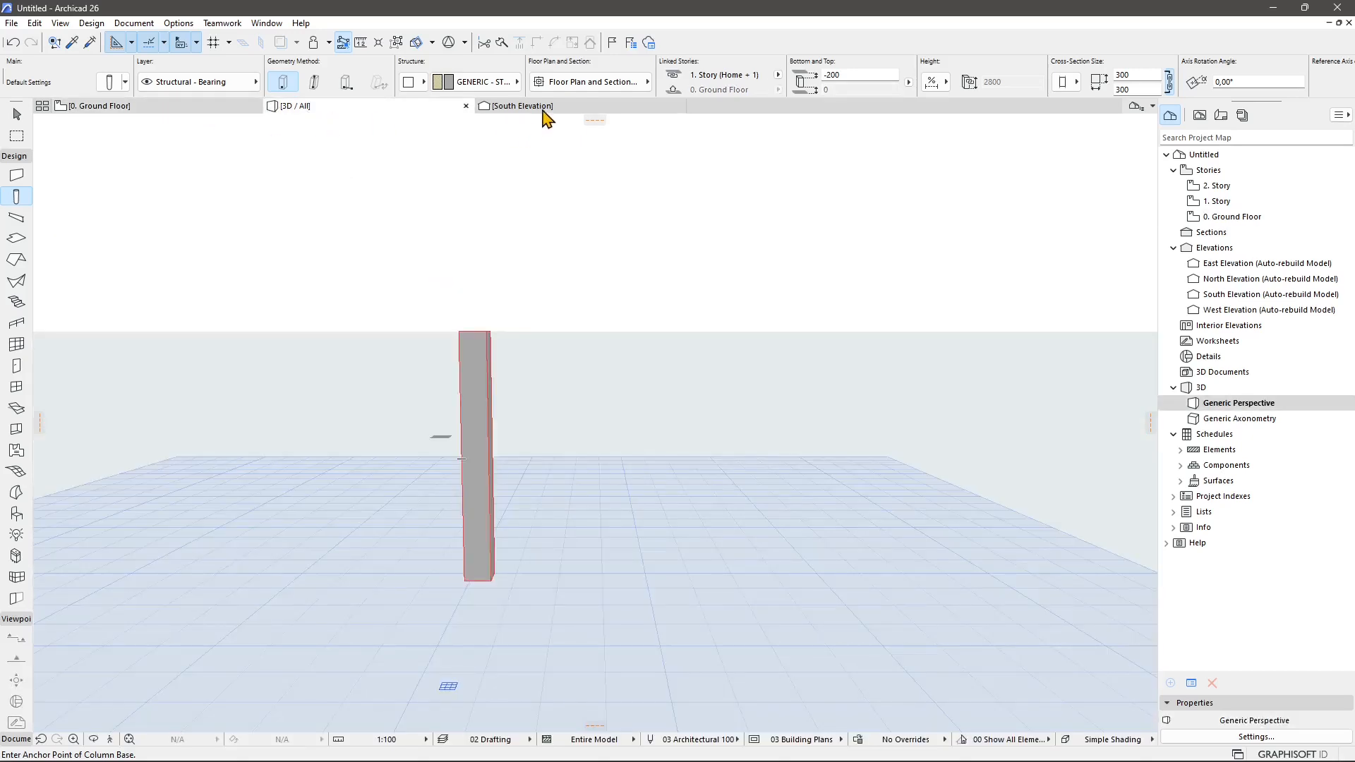
click(544, 107)
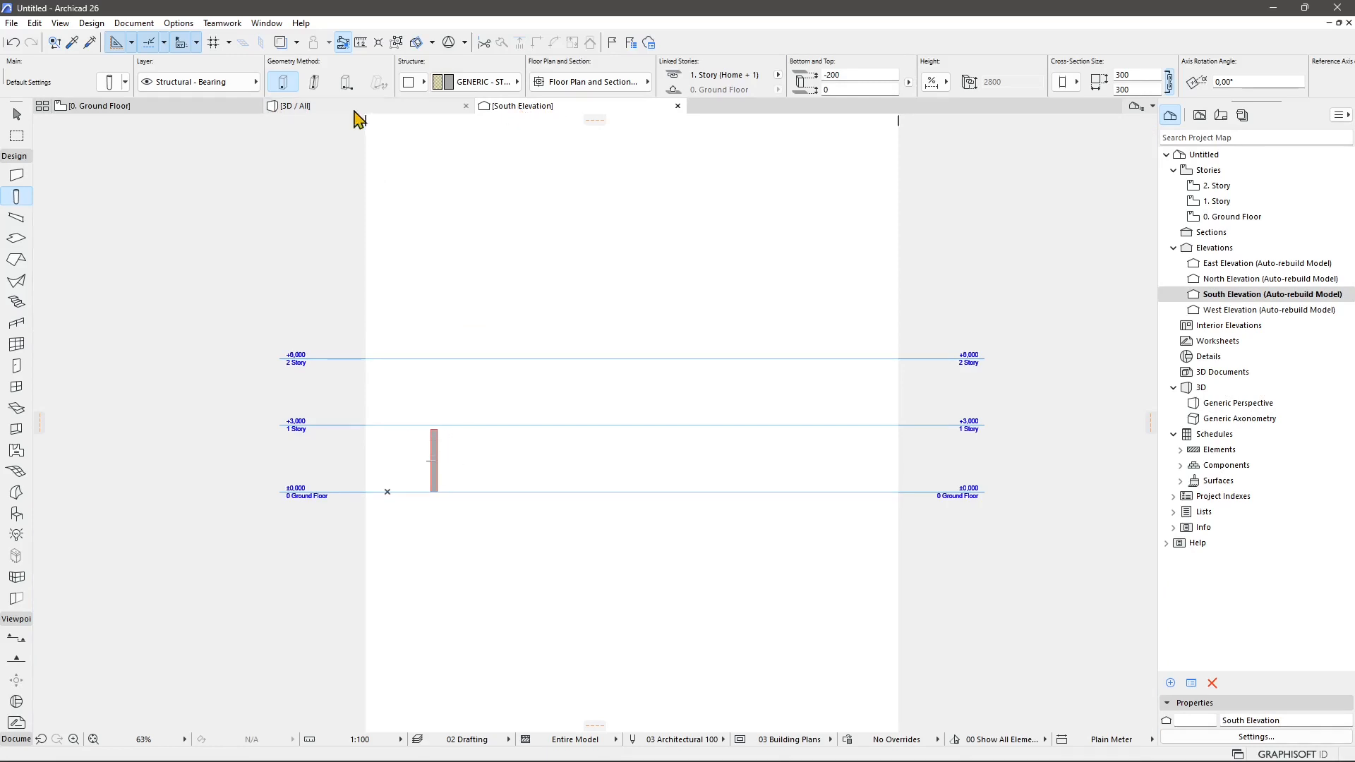
click(355, 111)
click(166, 110)
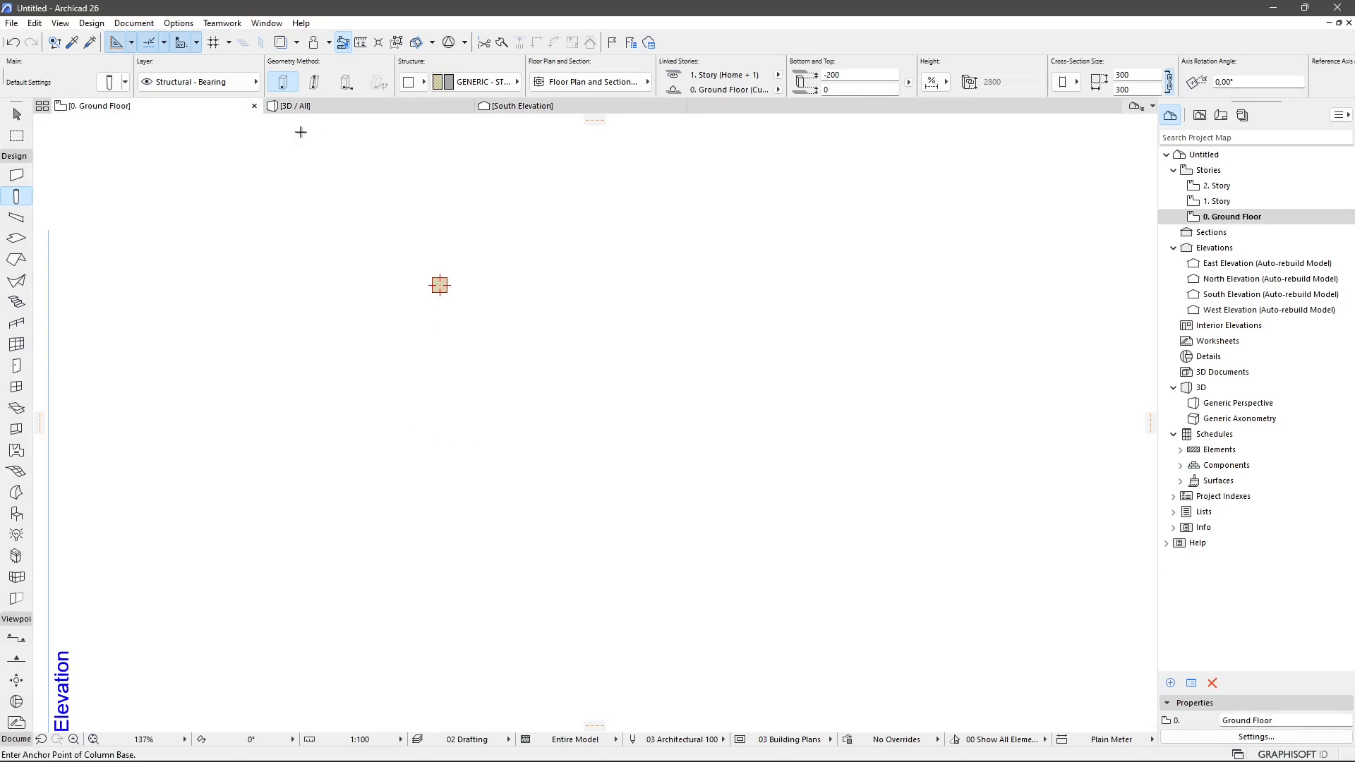
scroll(621, 413, down, 2)
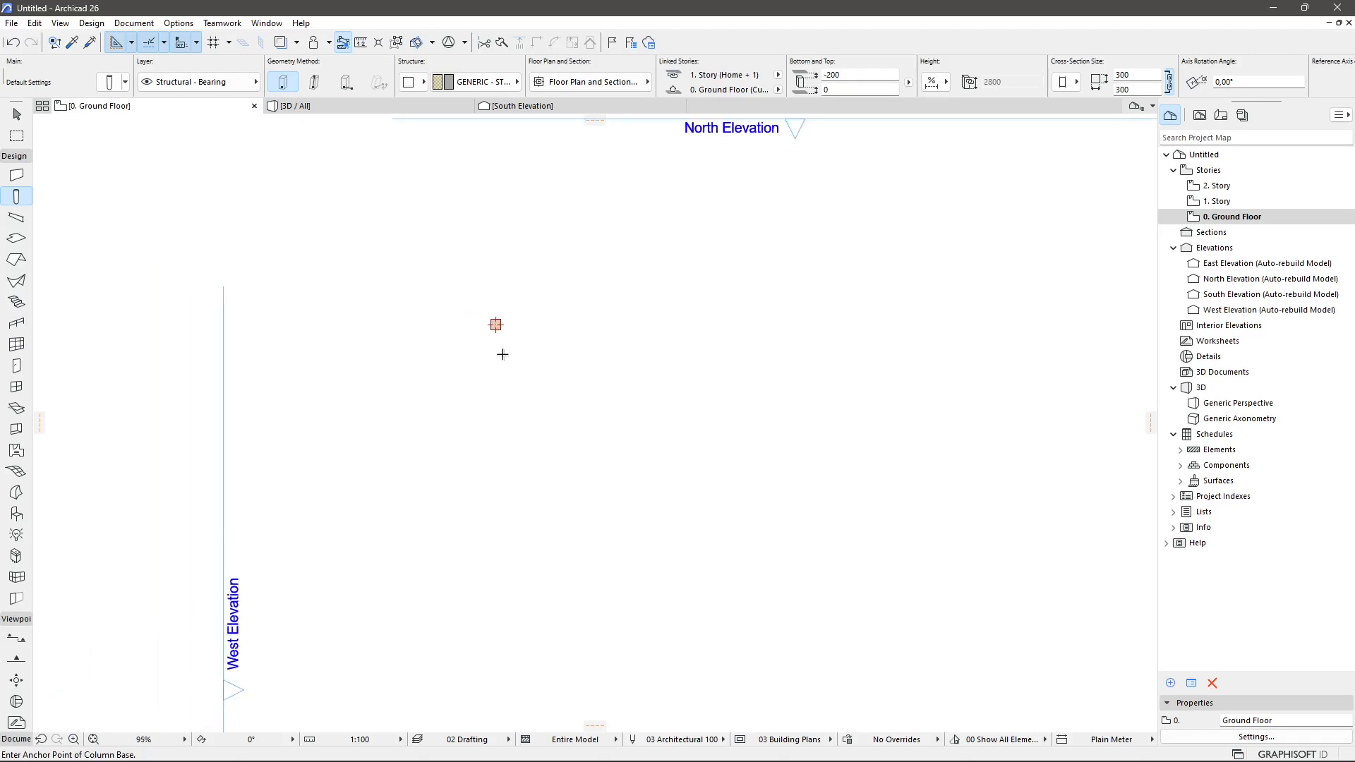
scroll(502, 354, up, 1)
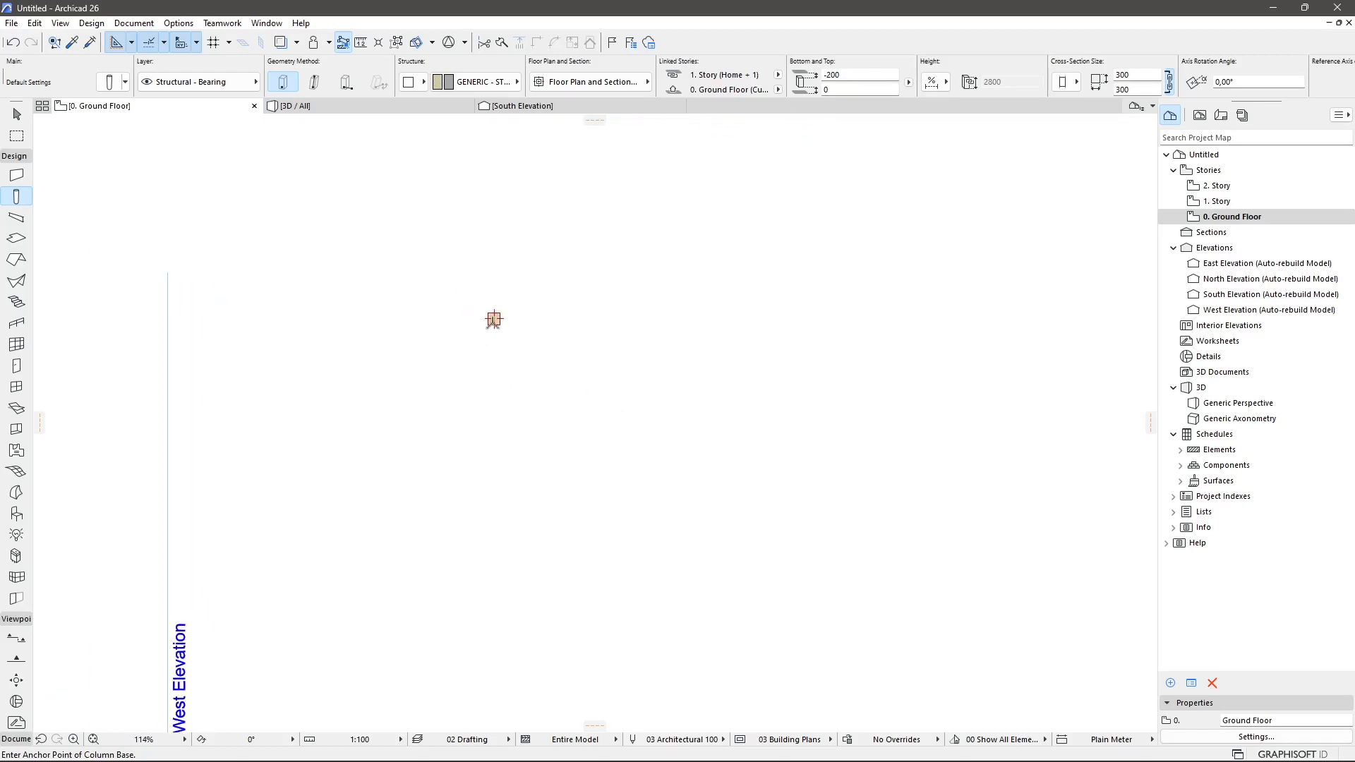
click(333, 106)
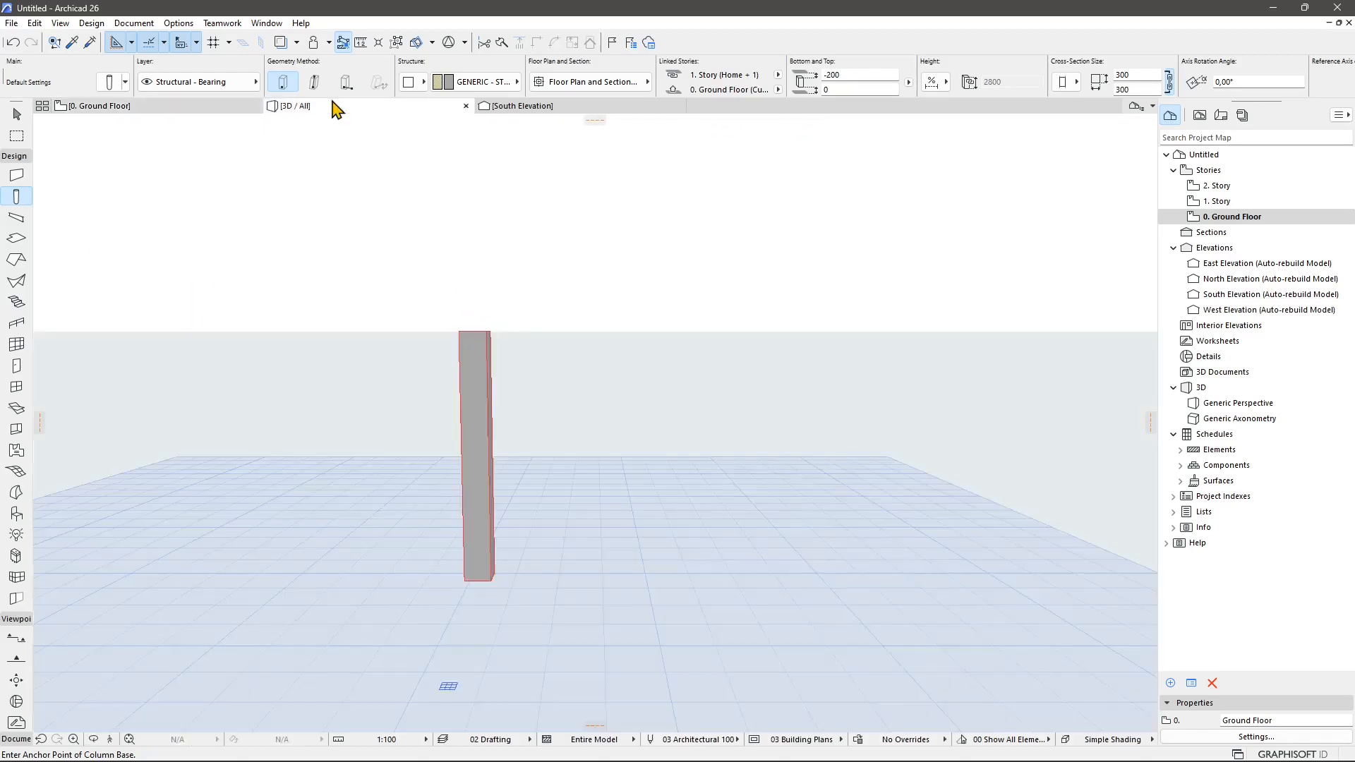
Step: In the South Elevation, move the column horizontally toward the east side, keeping it on the ground floor
click(529, 107)
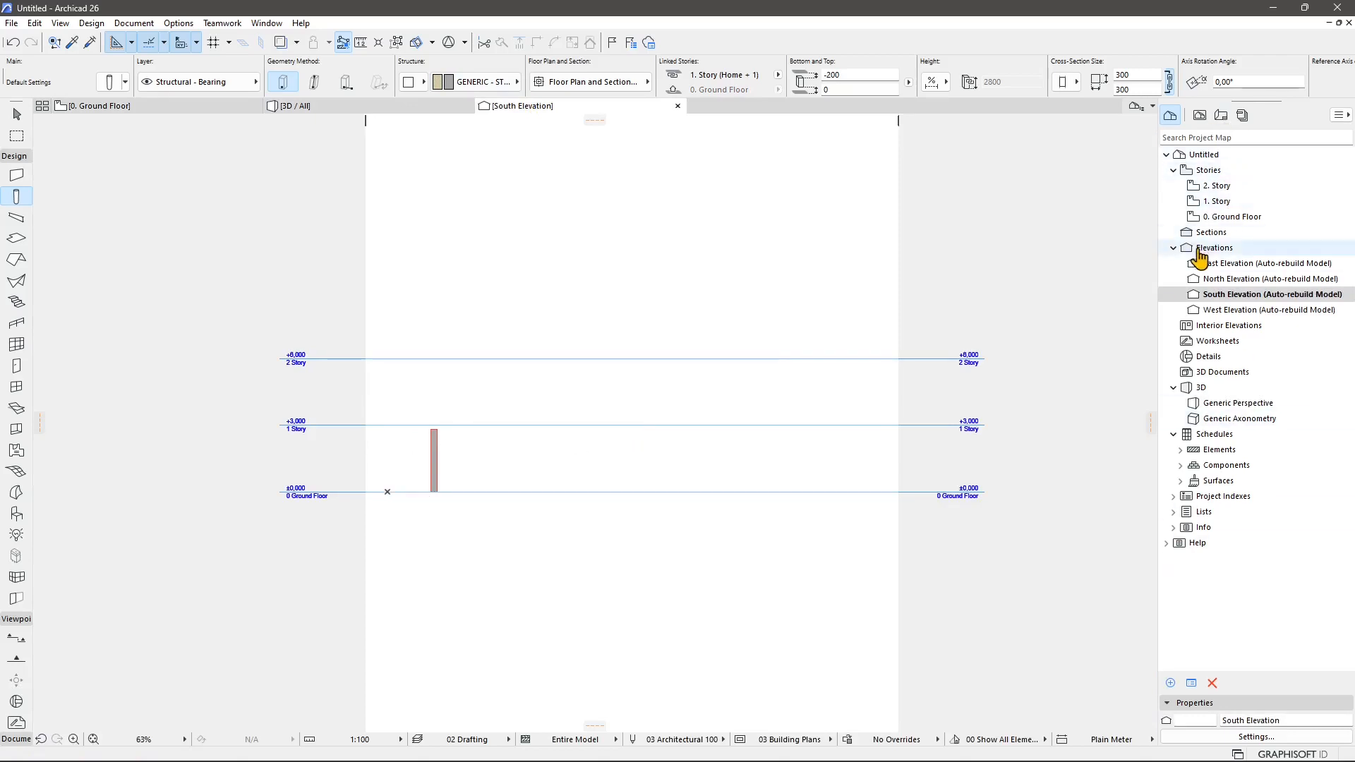
click(16, 114)
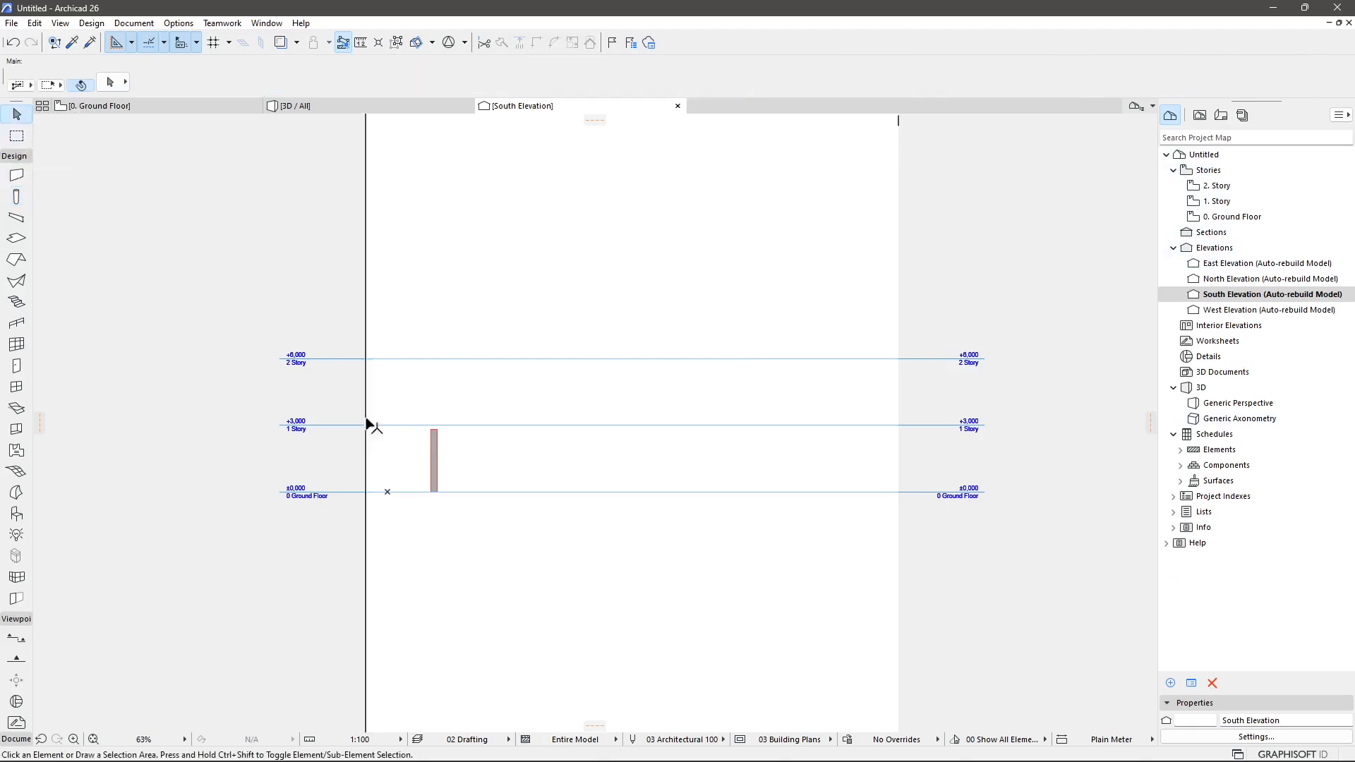
click(436, 466)
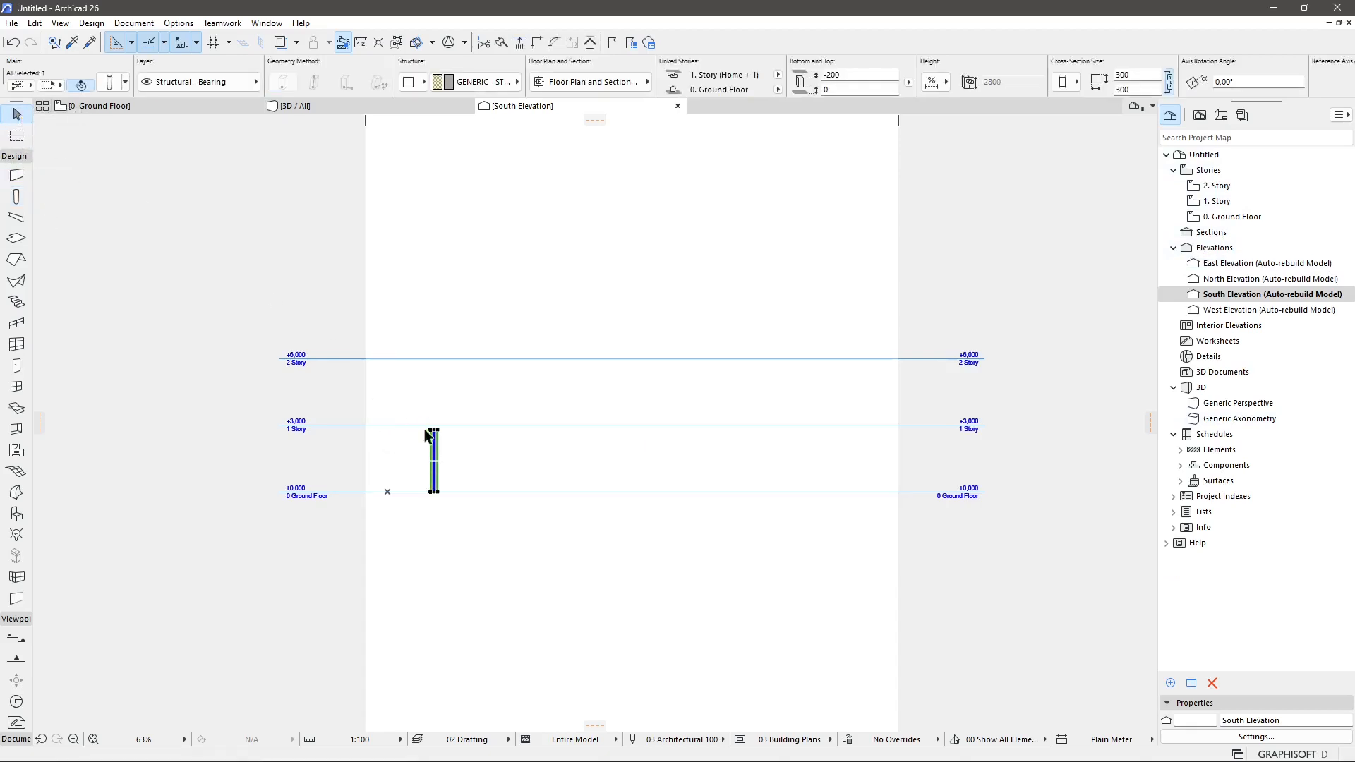
click(436, 452)
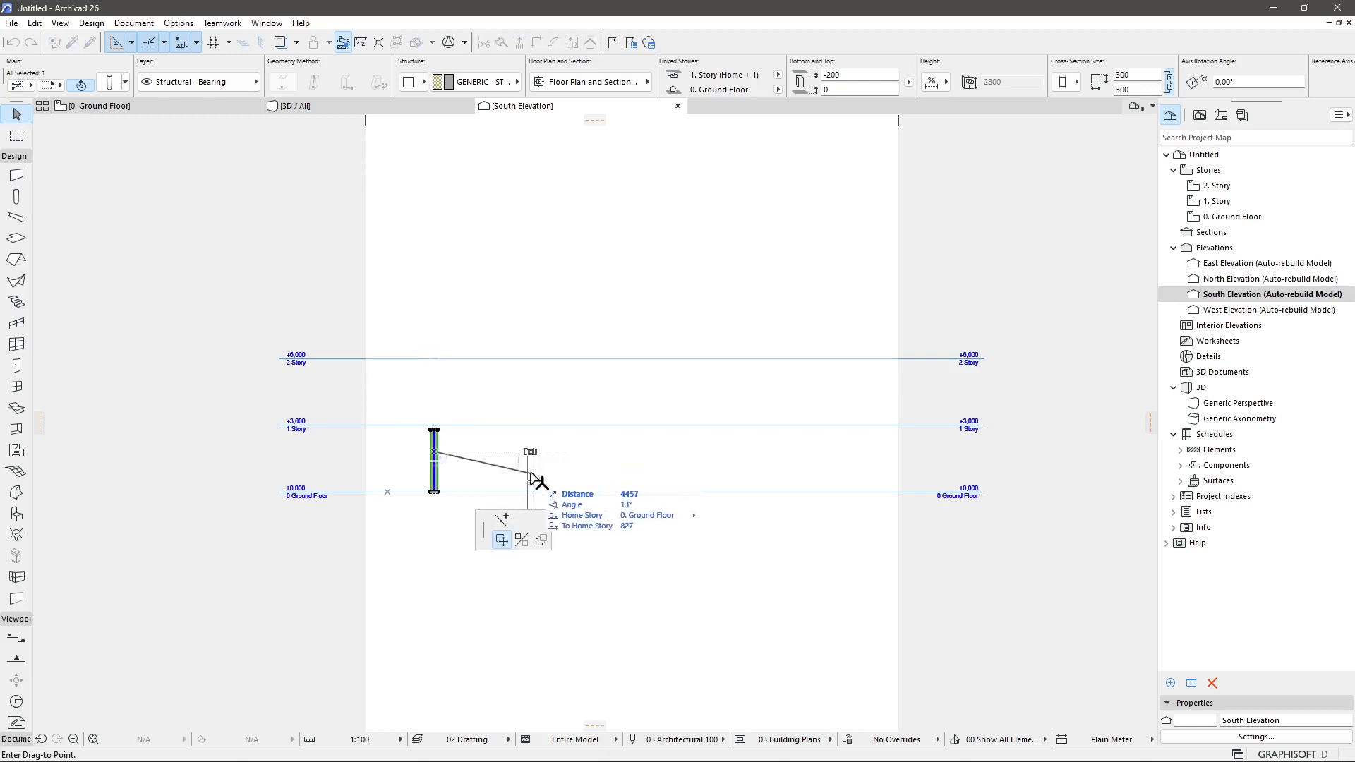
click(554, 480)
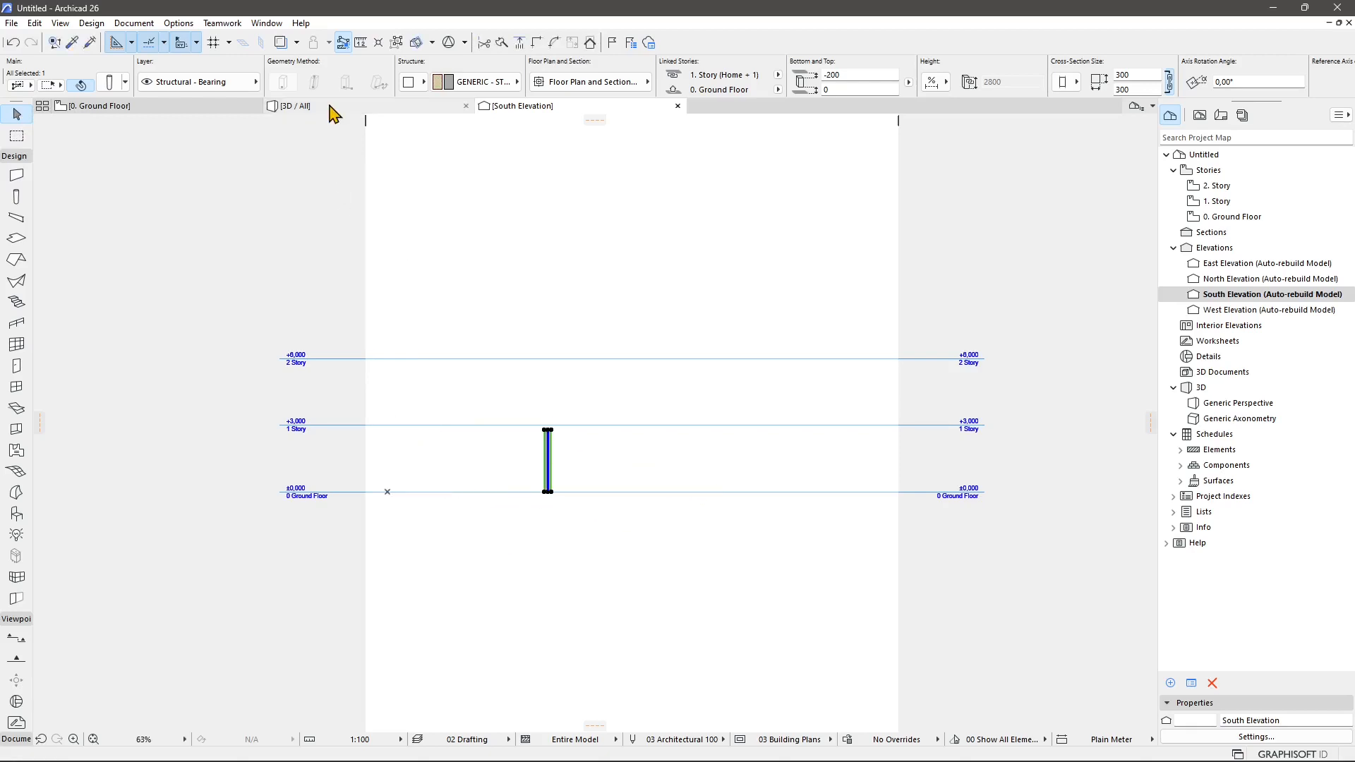
Step: Check the moved column's new position across the 3D view, the ground floor plan and the South Elevation
click(296, 106)
click(152, 106)
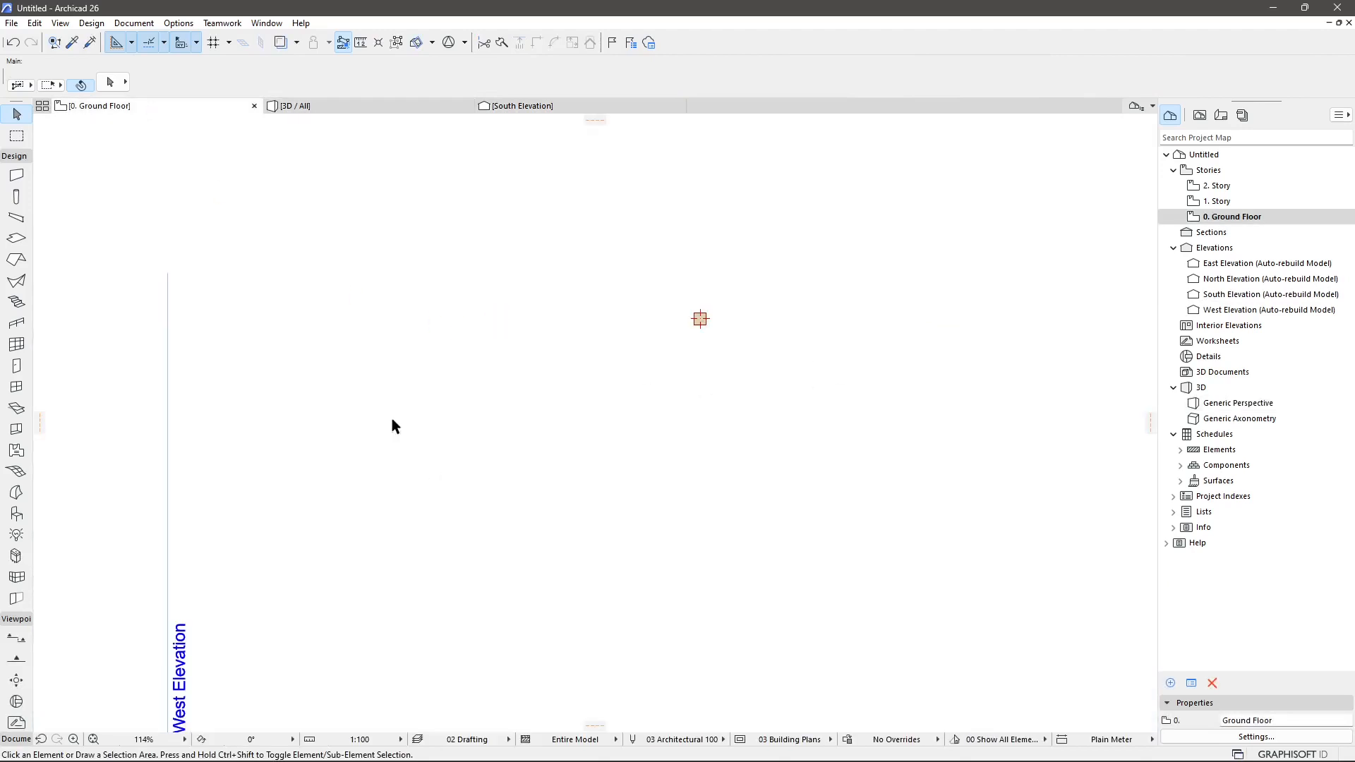
scroll(315, 397, down, 6)
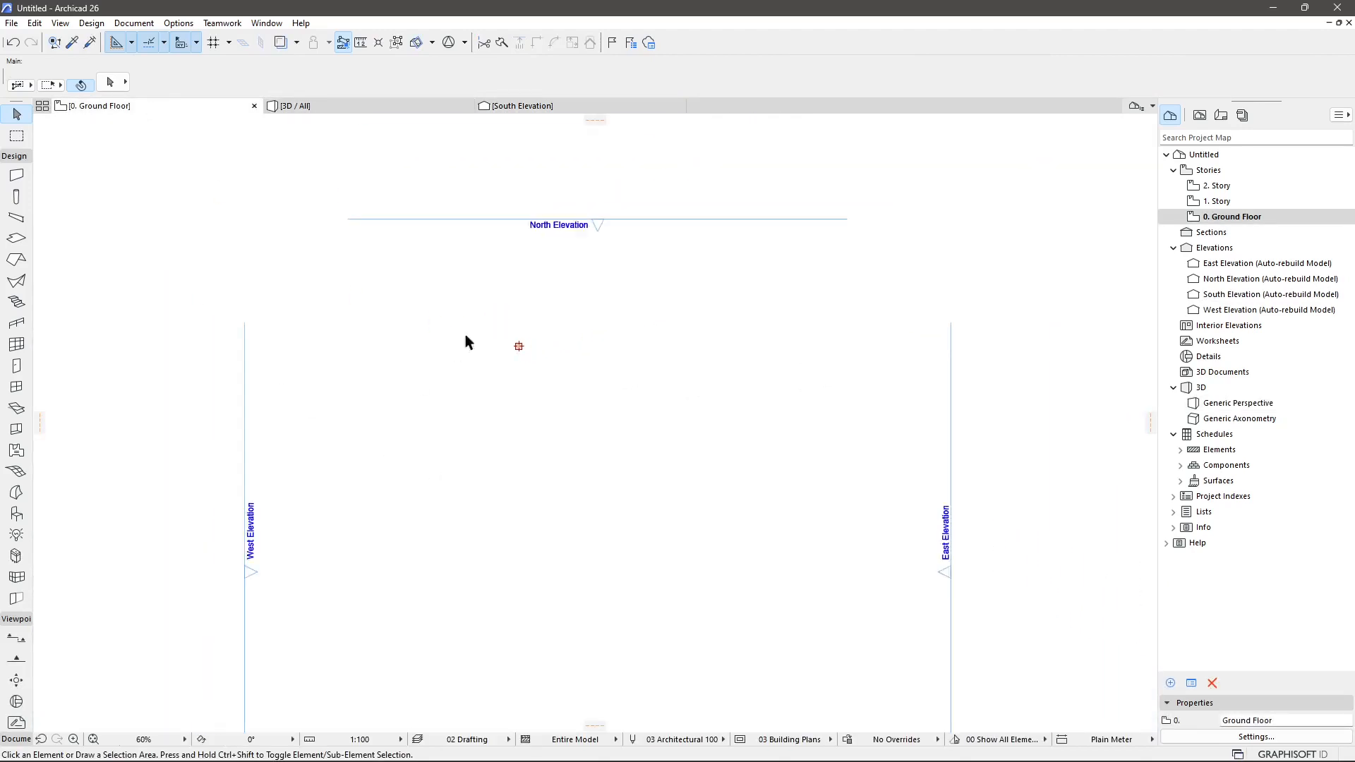
scroll(493, 429, down, 2)
scroll(490, 507, up, 2)
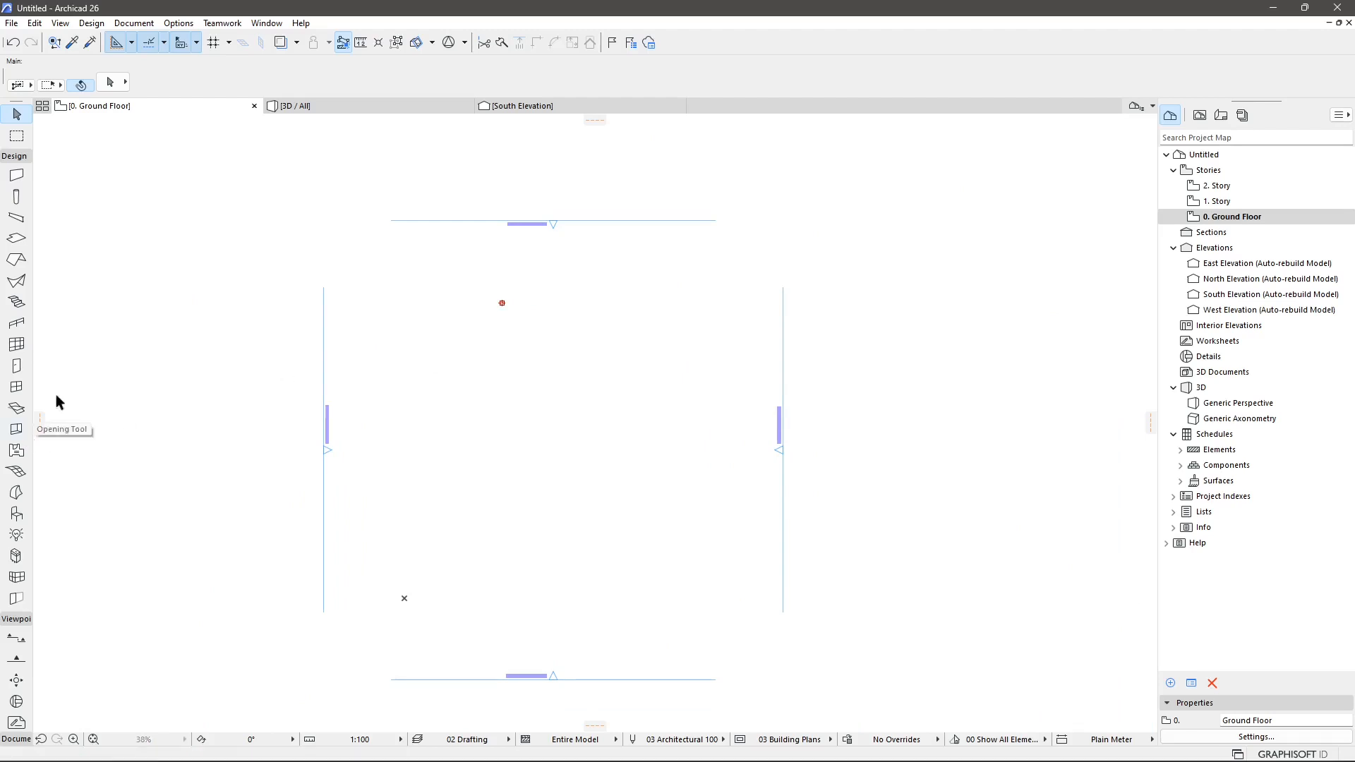
click(367, 106)
click(522, 106)
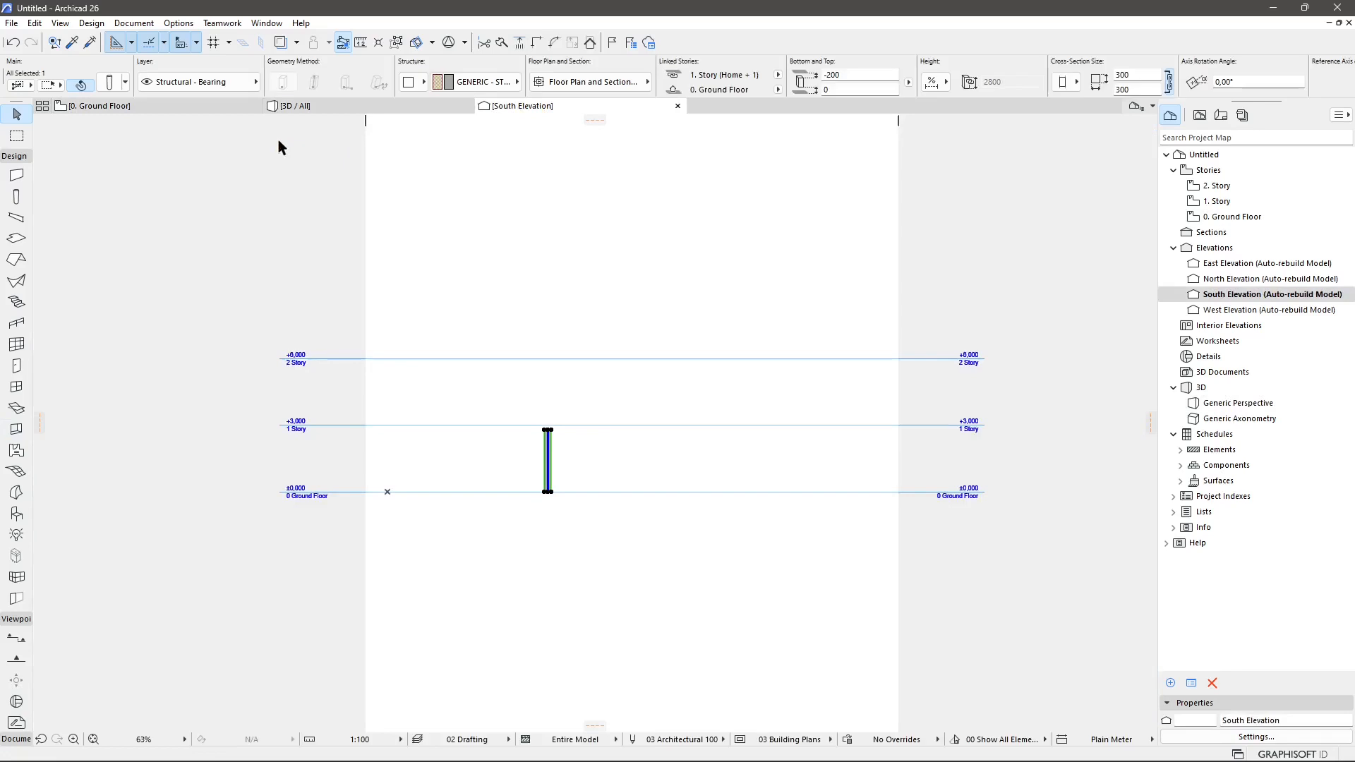
scroll(311, 420, down, 2)
scroll(217, 374, up, 2)
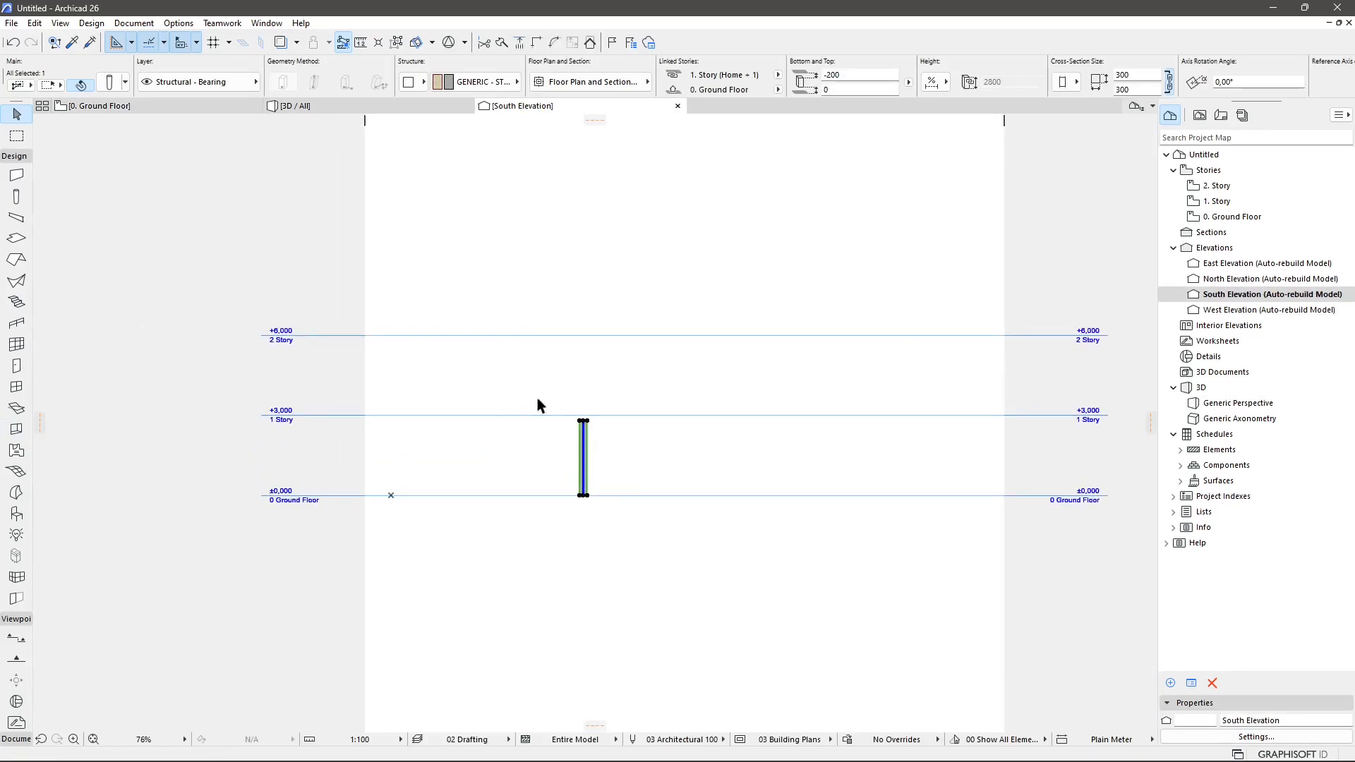
scroll(550, 388, down, 1)
scroll(608, 349, up, 1)
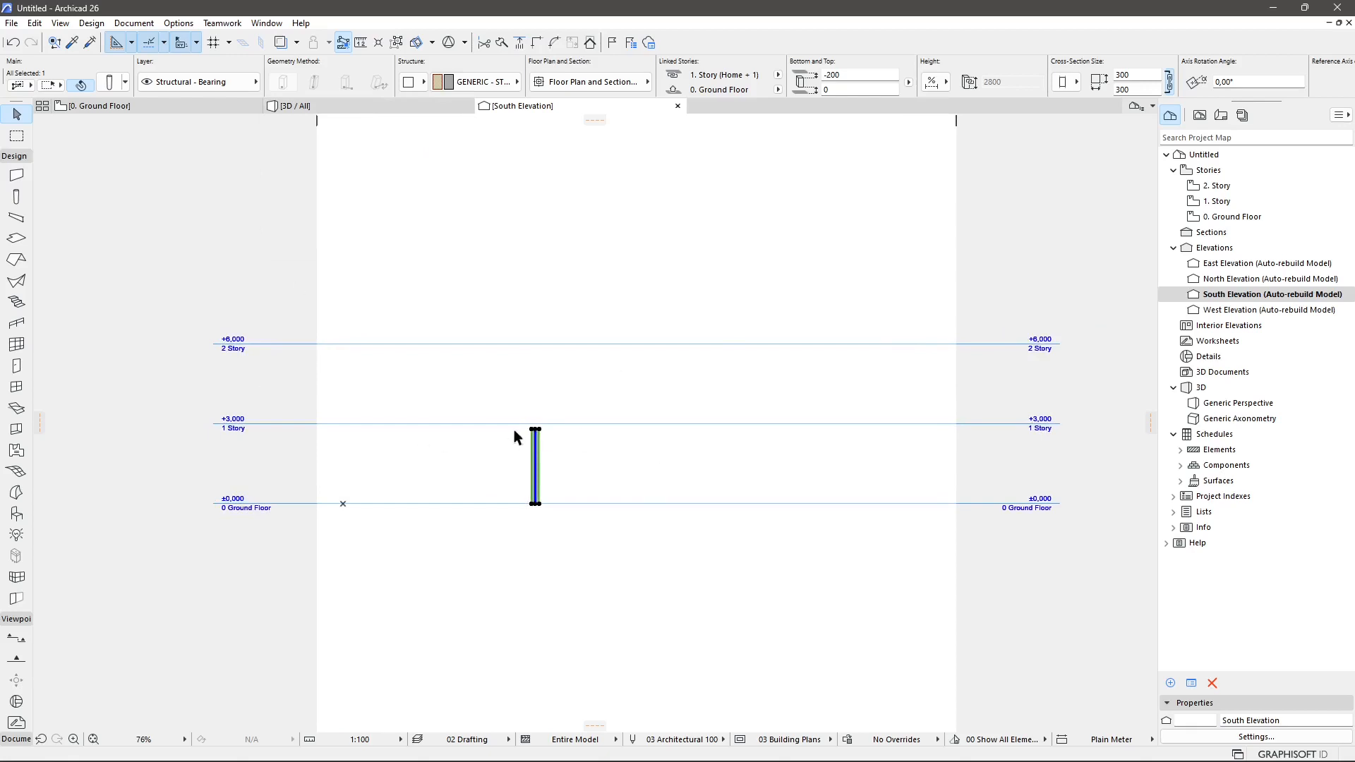
click(387, 109)
click(187, 105)
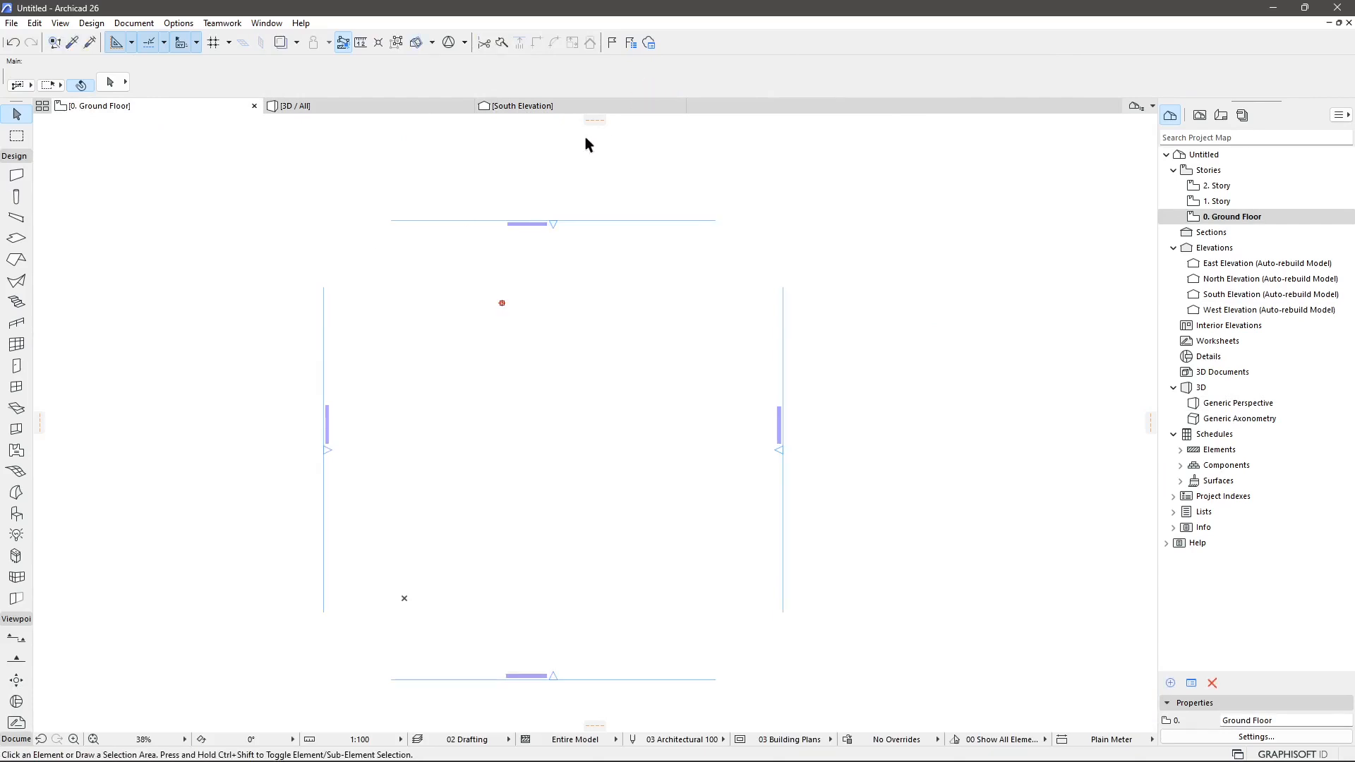
Step: Start saving the project and browse to the DATABASE > WORKS > ARCHICAD folder on drive C
click(12, 23)
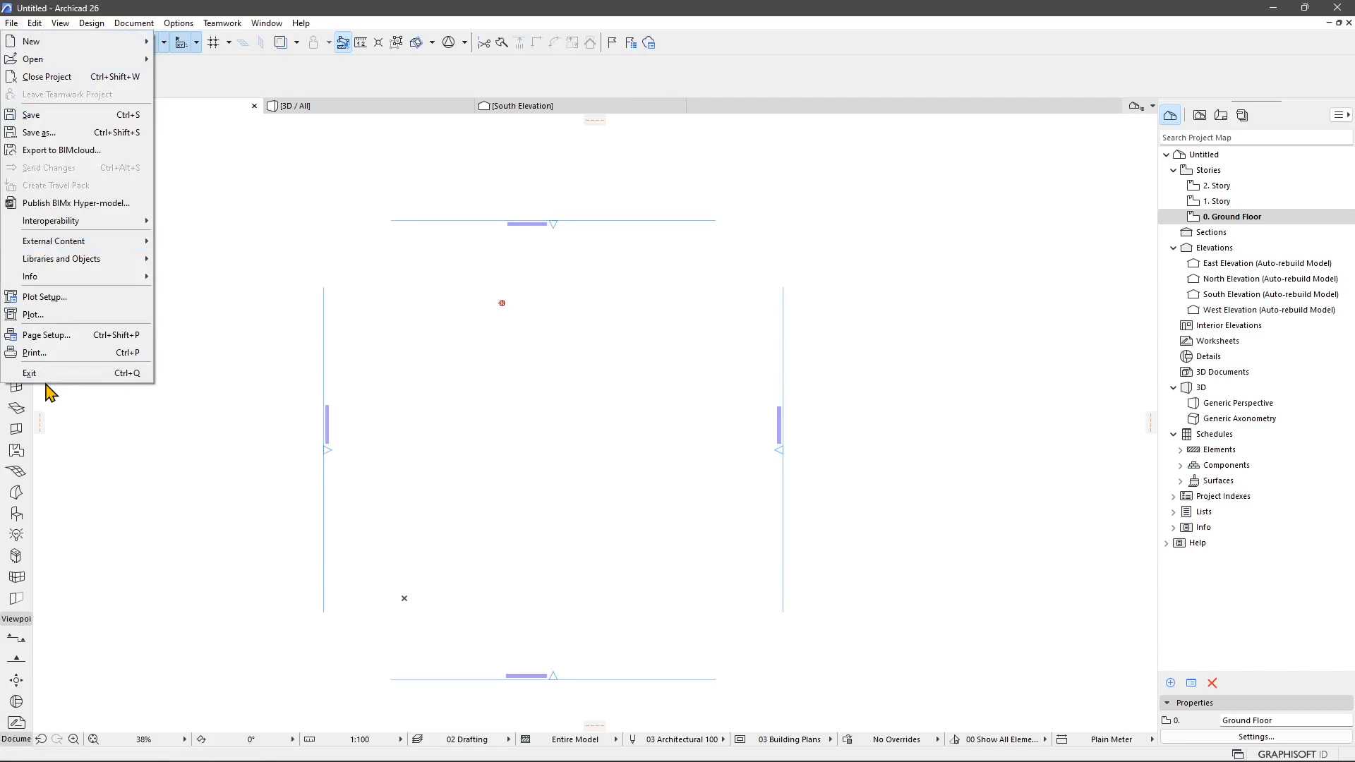
mouse_move(37, 25)
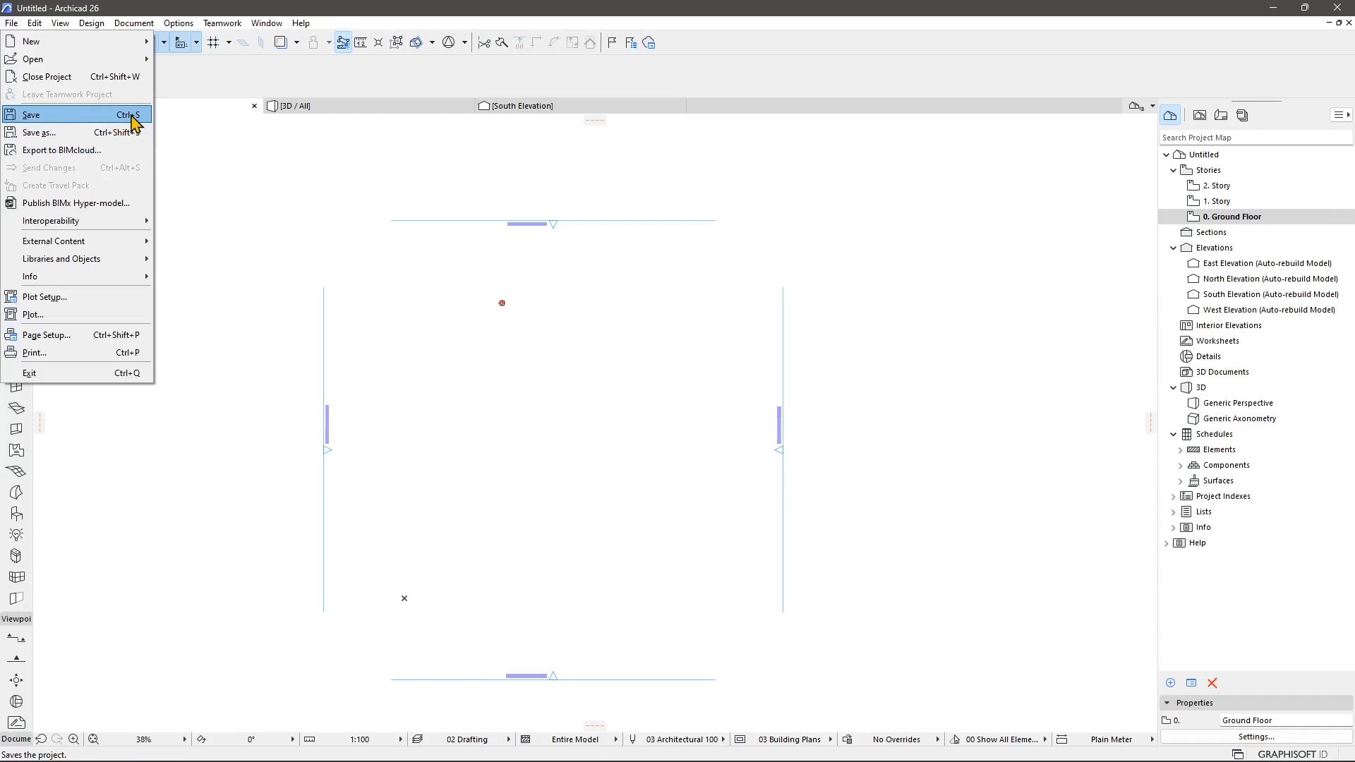
click(60, 116)
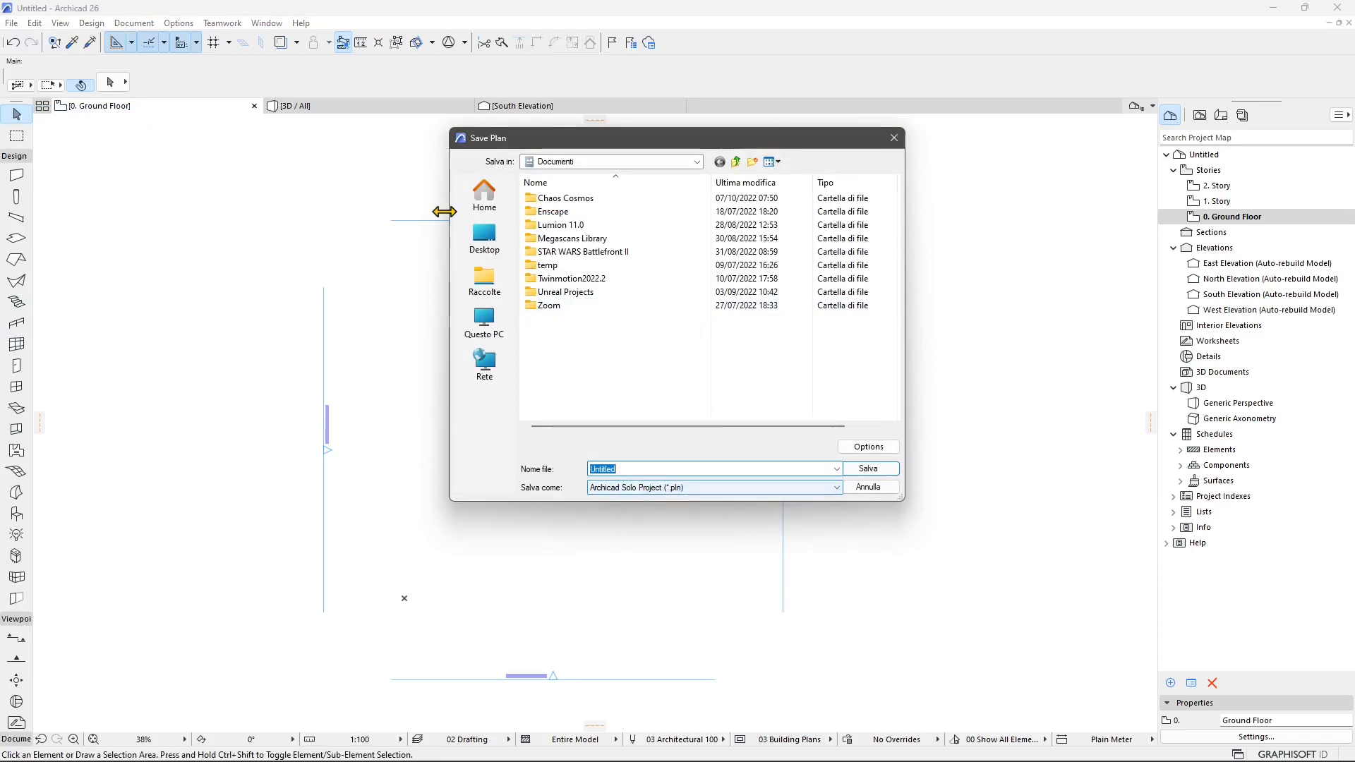
click(570, 164)
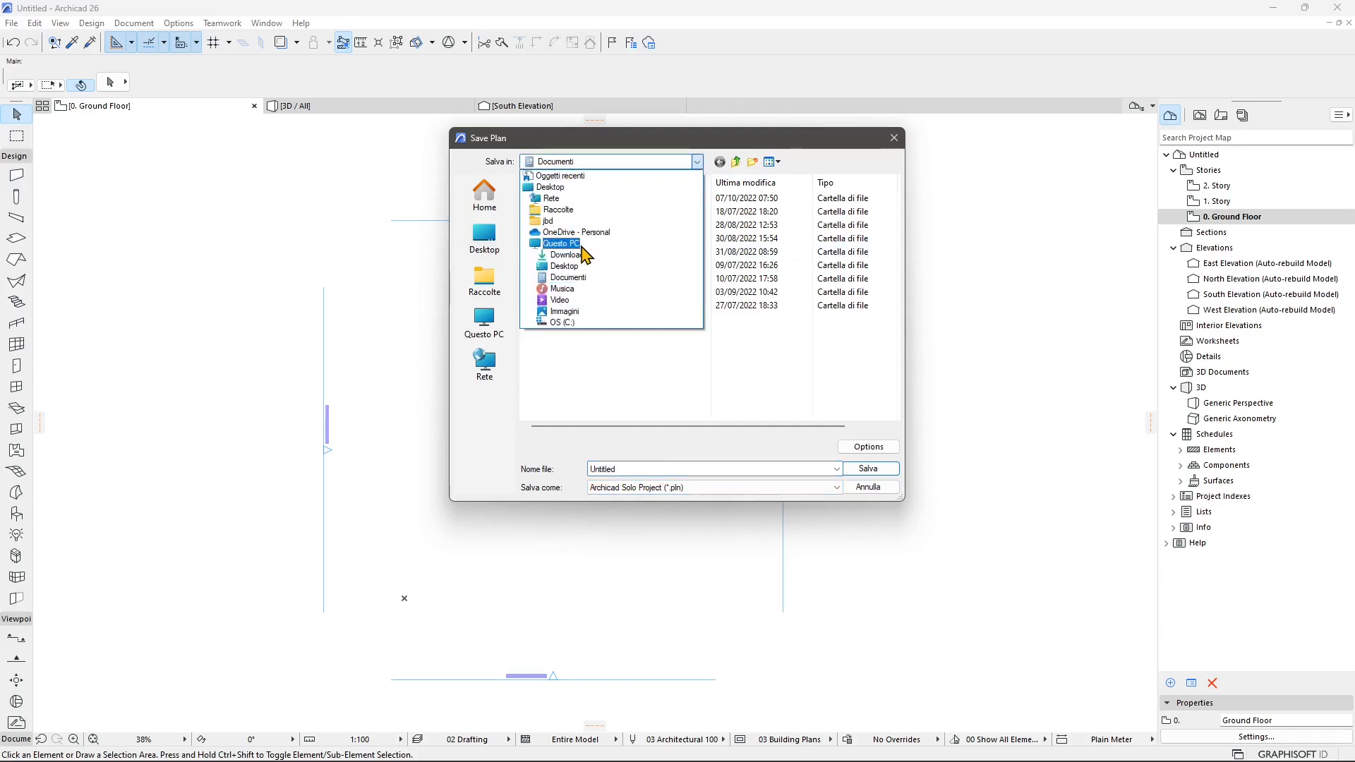
click(562, 322)
double_click(556, 199)
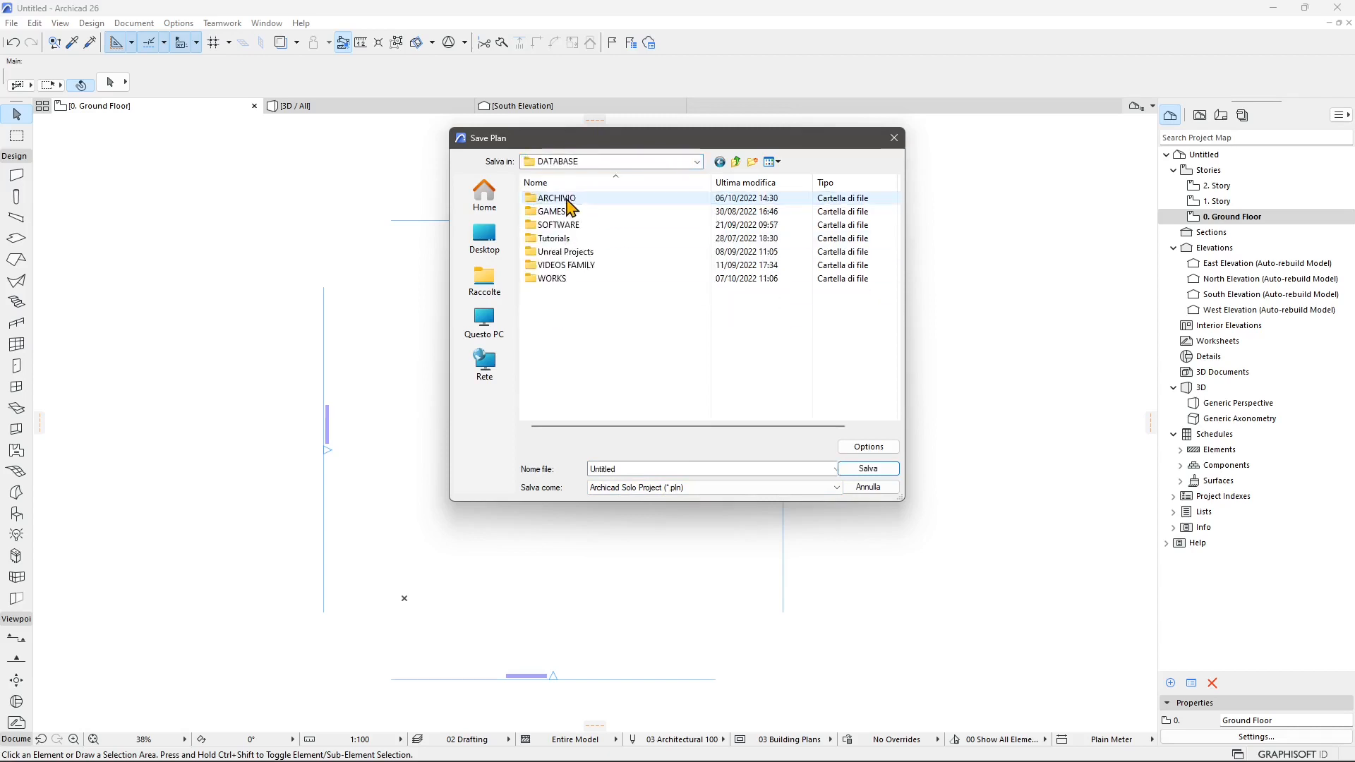
double_click(552, 278)
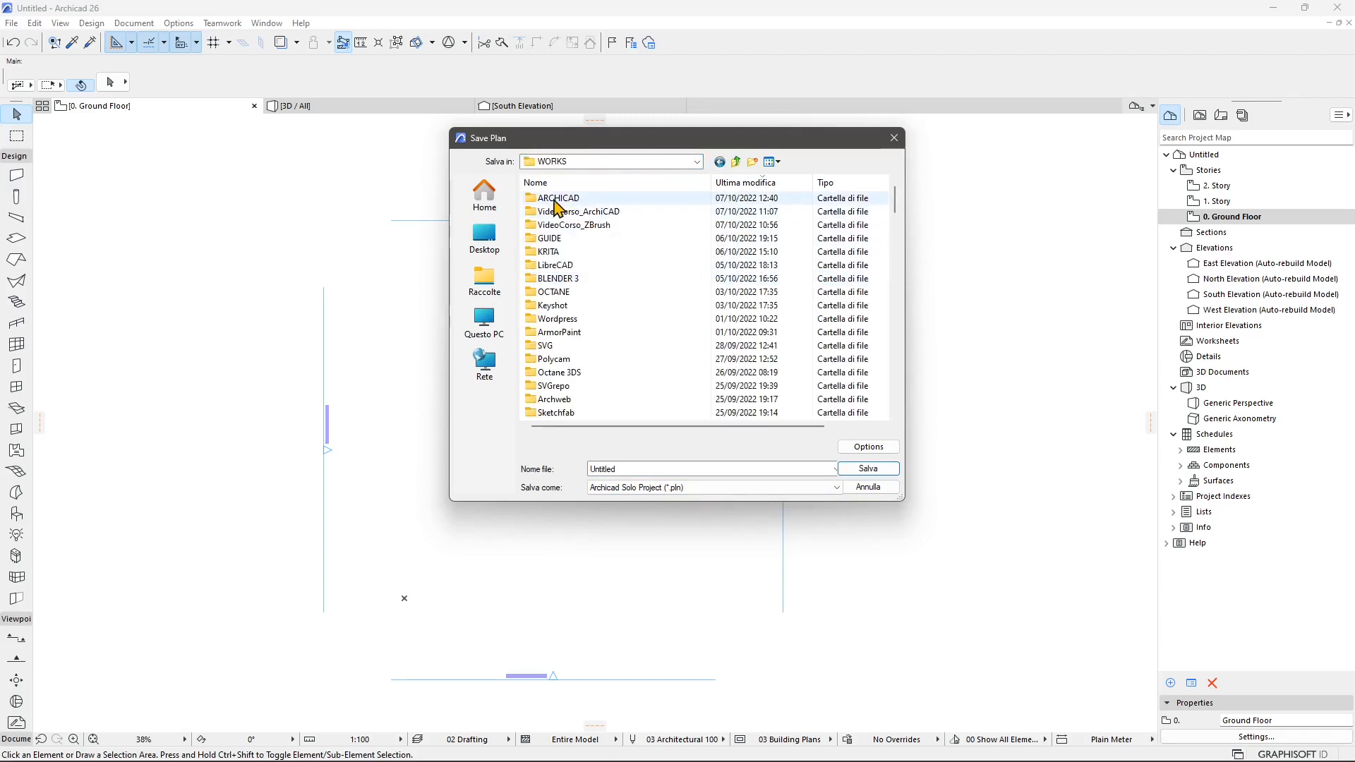
double_click(580, 201)
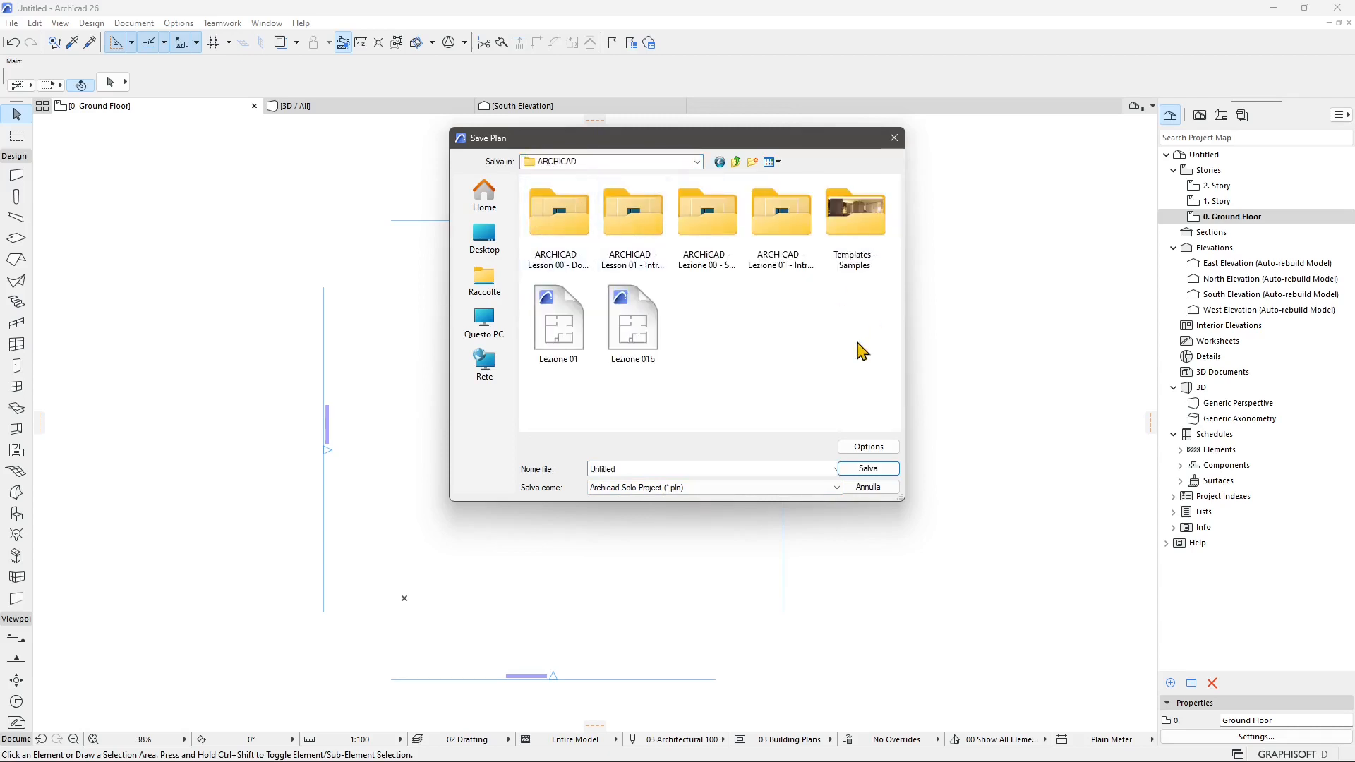
Step: Name the project Lesson 01 and save it as an Archicad Solo Project (*.pln)
double_click(638, 469)
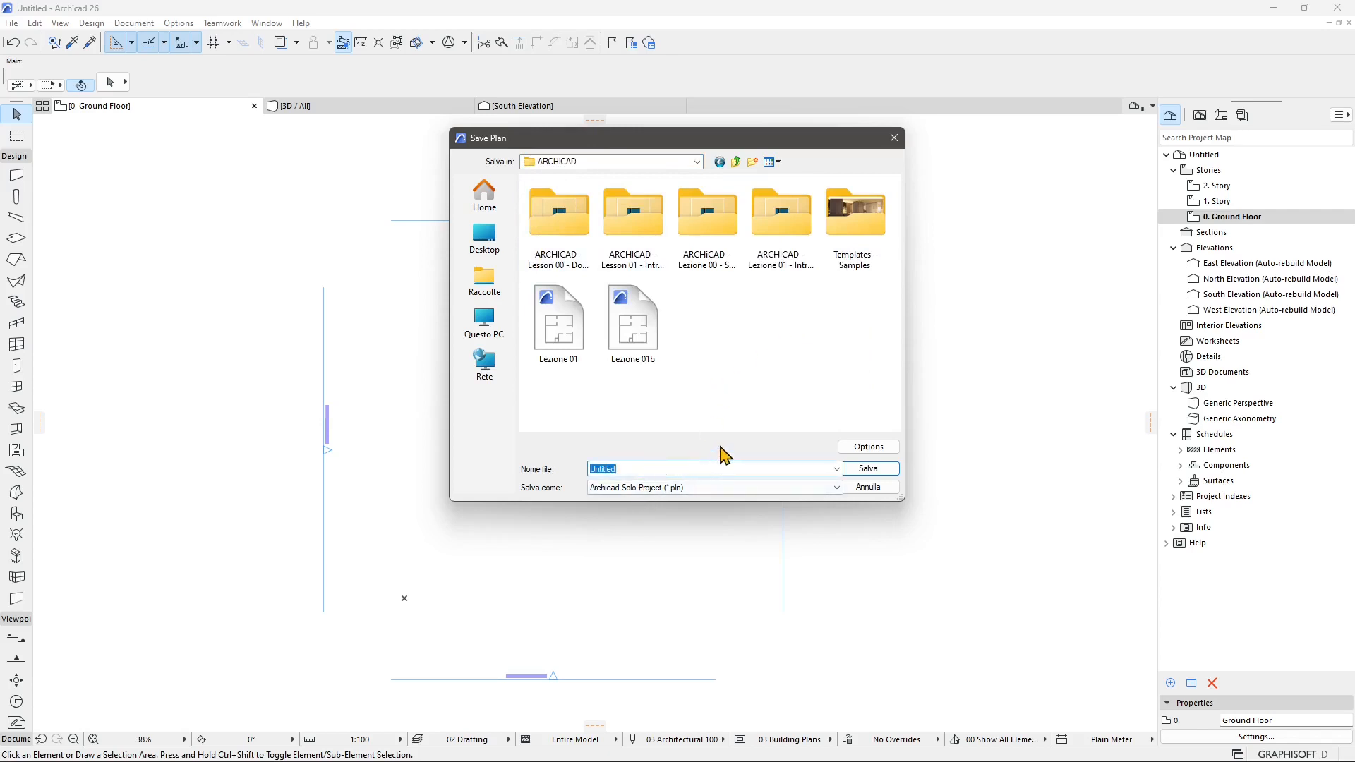
text(Lesson)
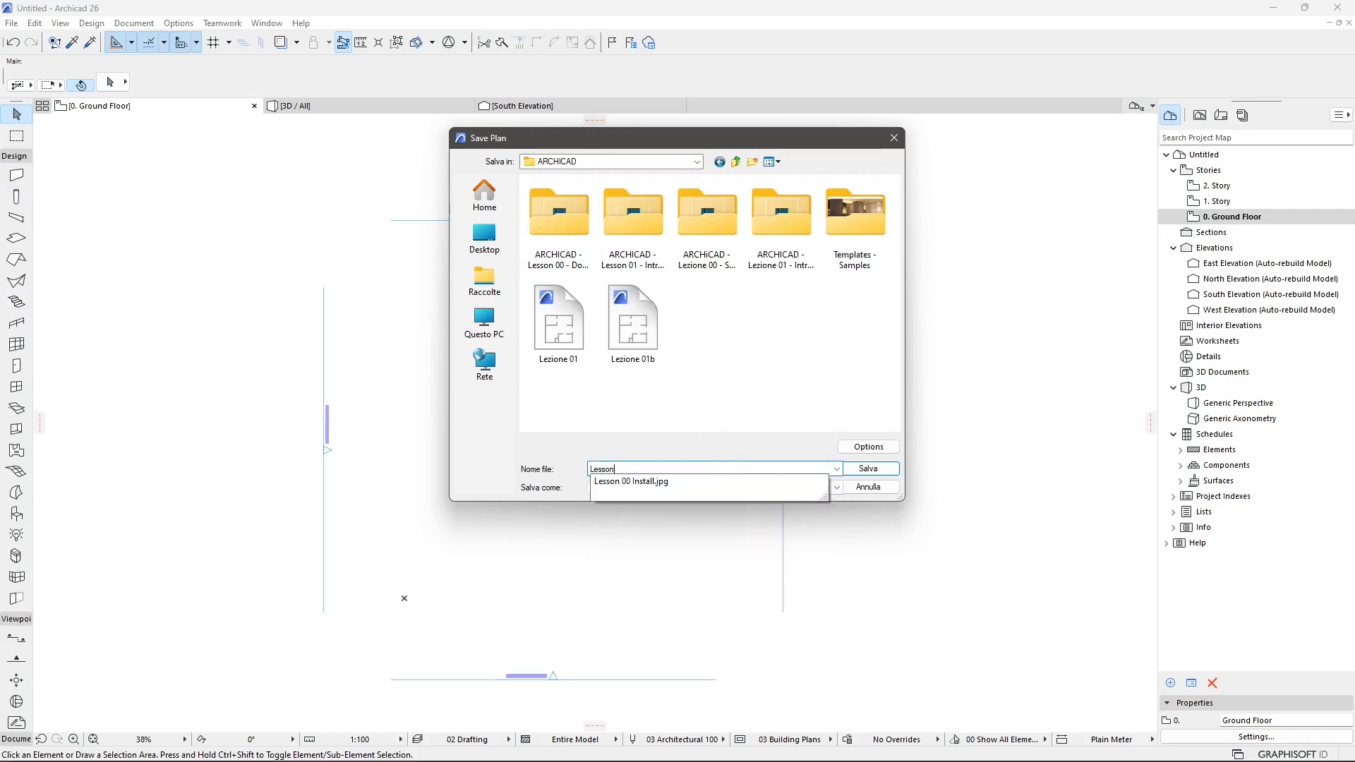
text( 01)
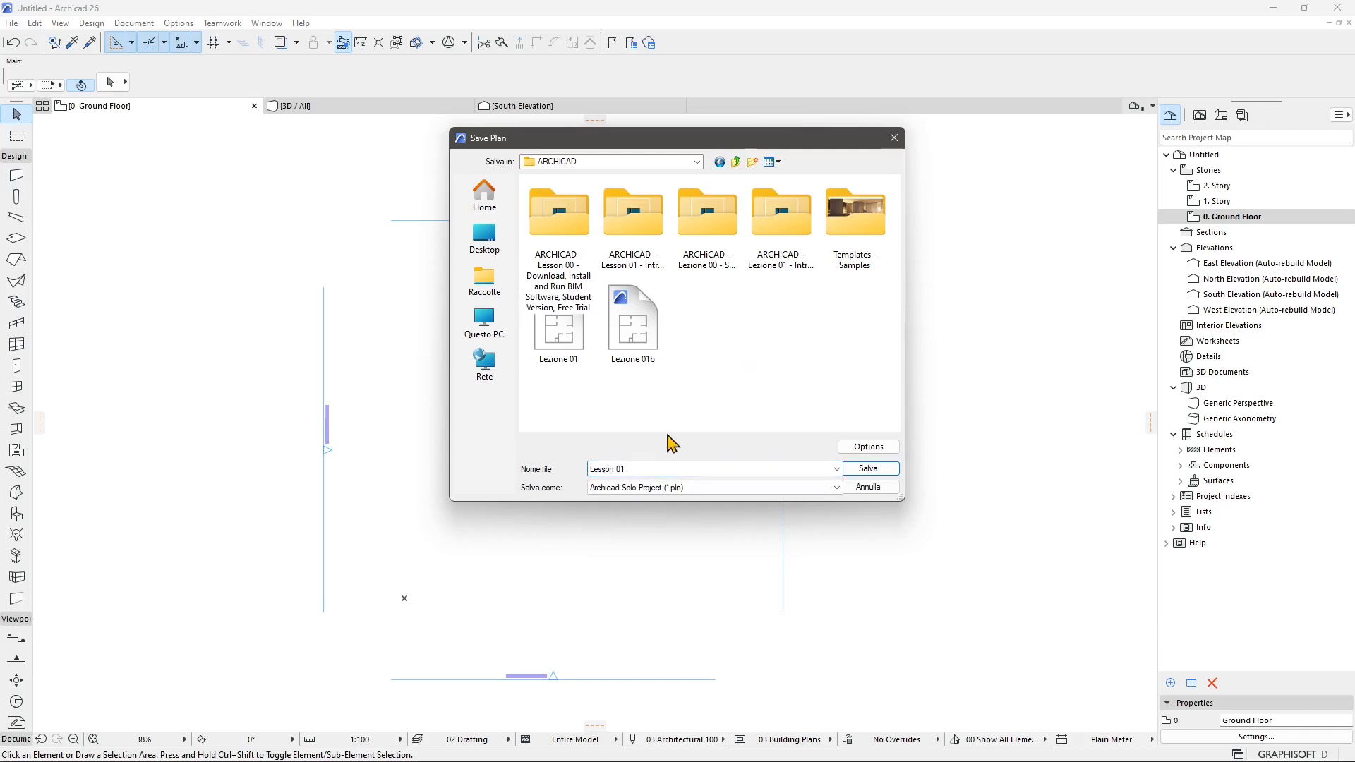
click(854, 470)
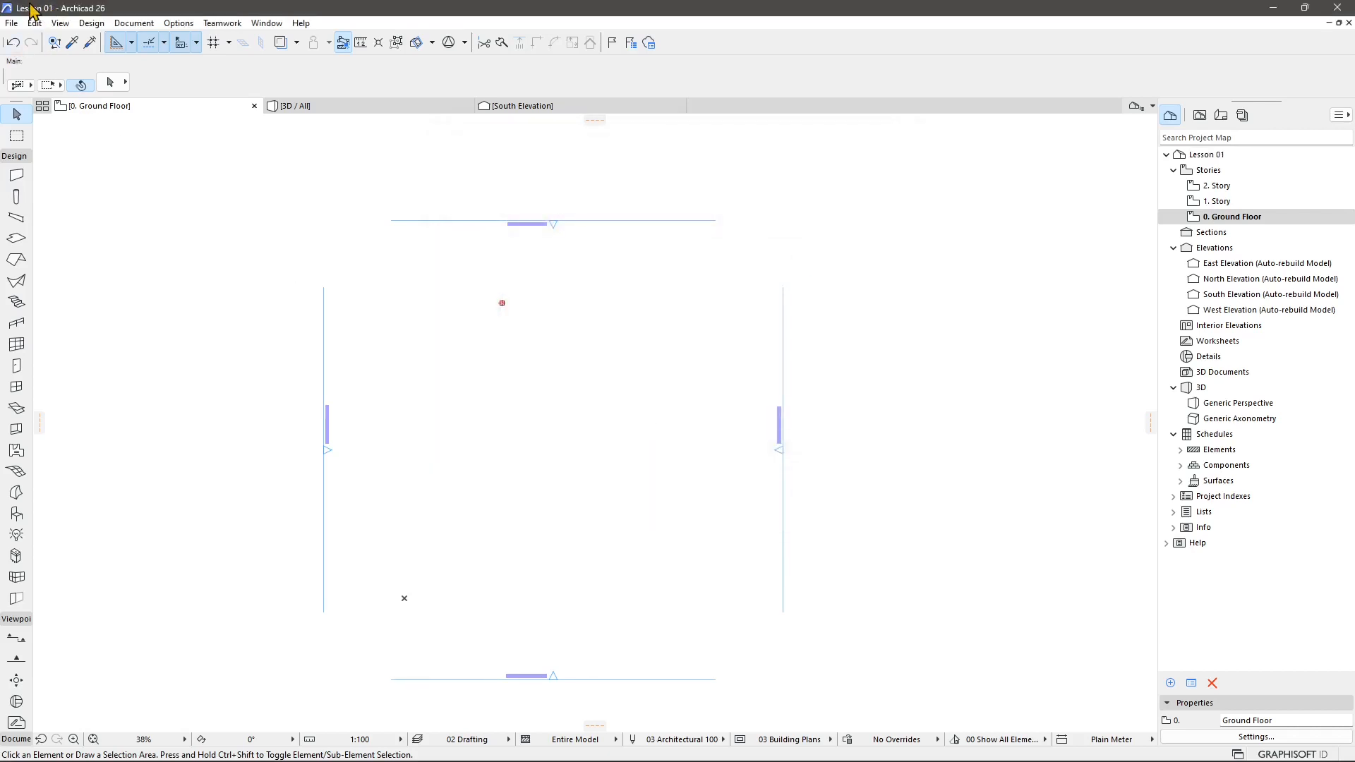
Step: Recentre the ground floor plan and save the Lesson 01 project again
scroll(741, 353, down, 2)
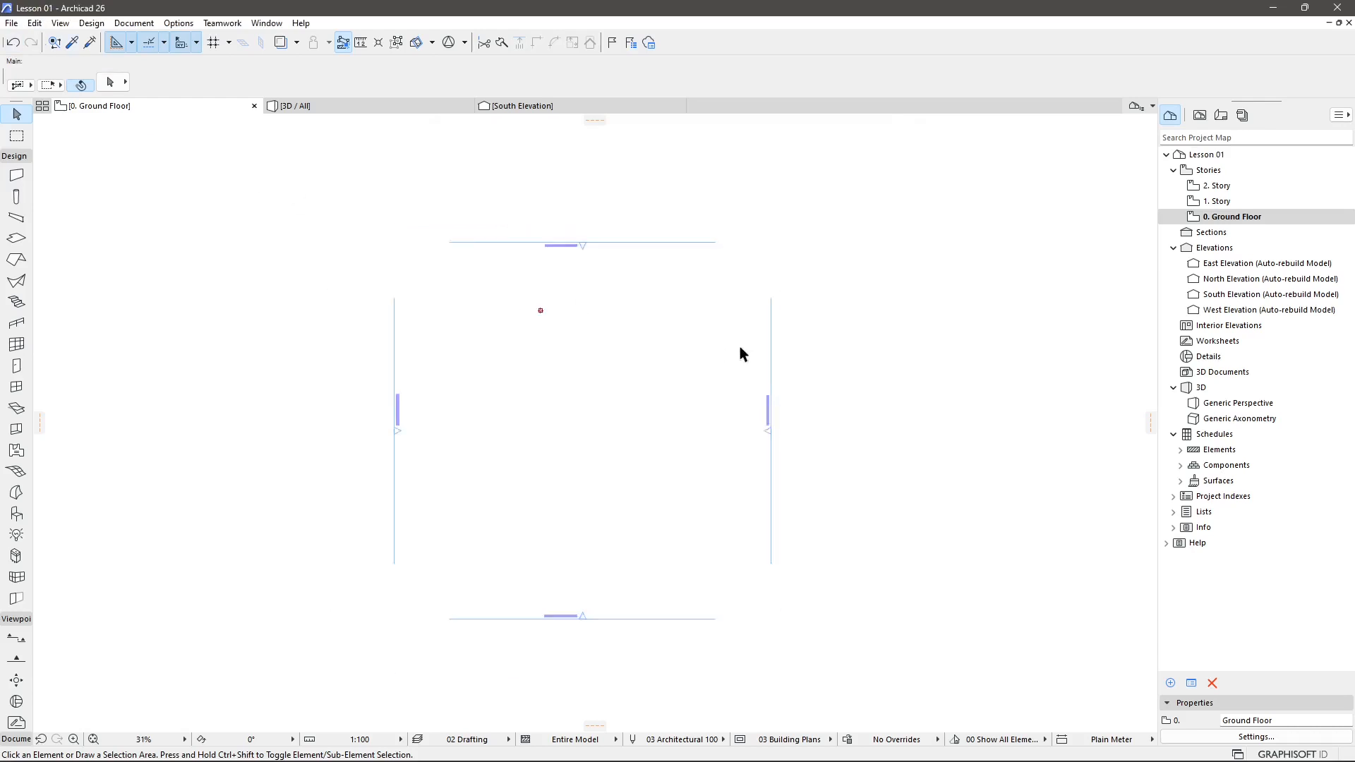
middle_drag(554, 402, 649, 396)
scroll(648, 396, up, 2)
click(5, 26)
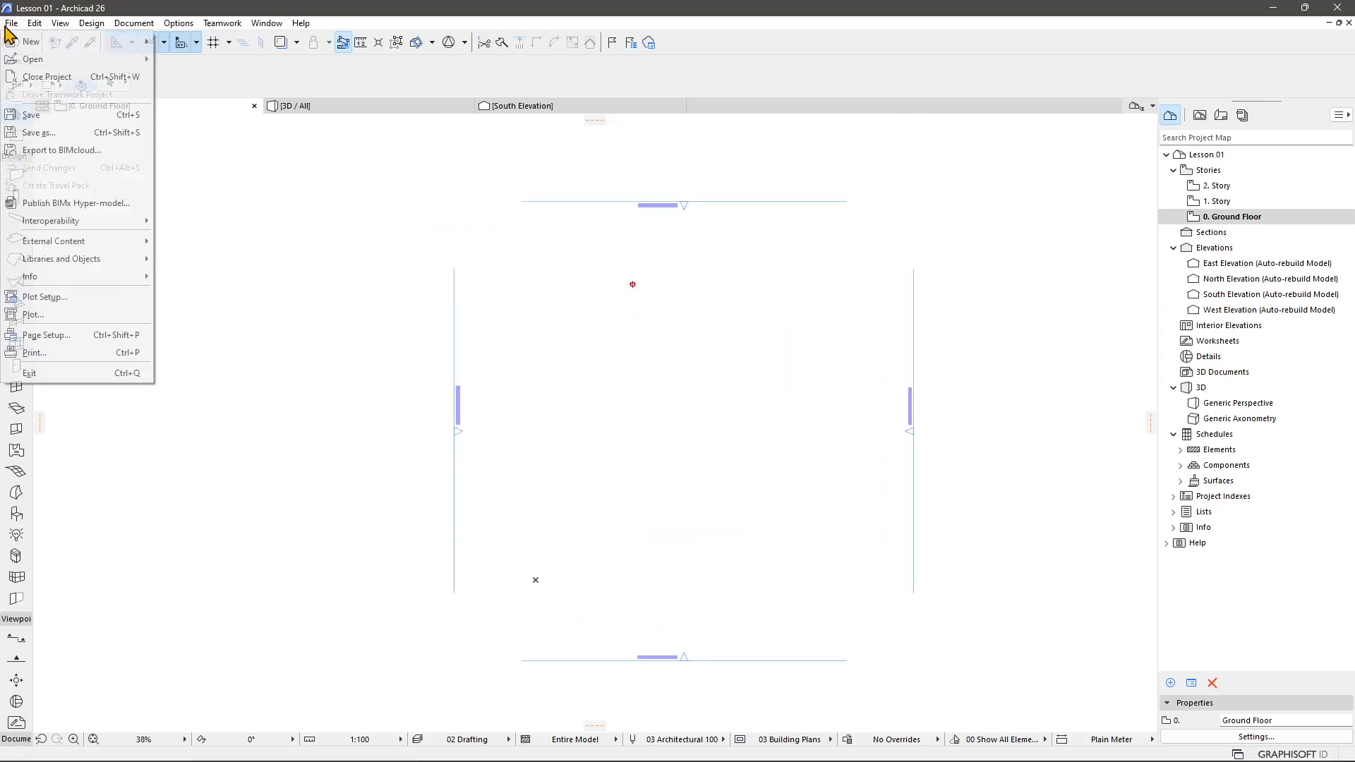
click(79, 116)
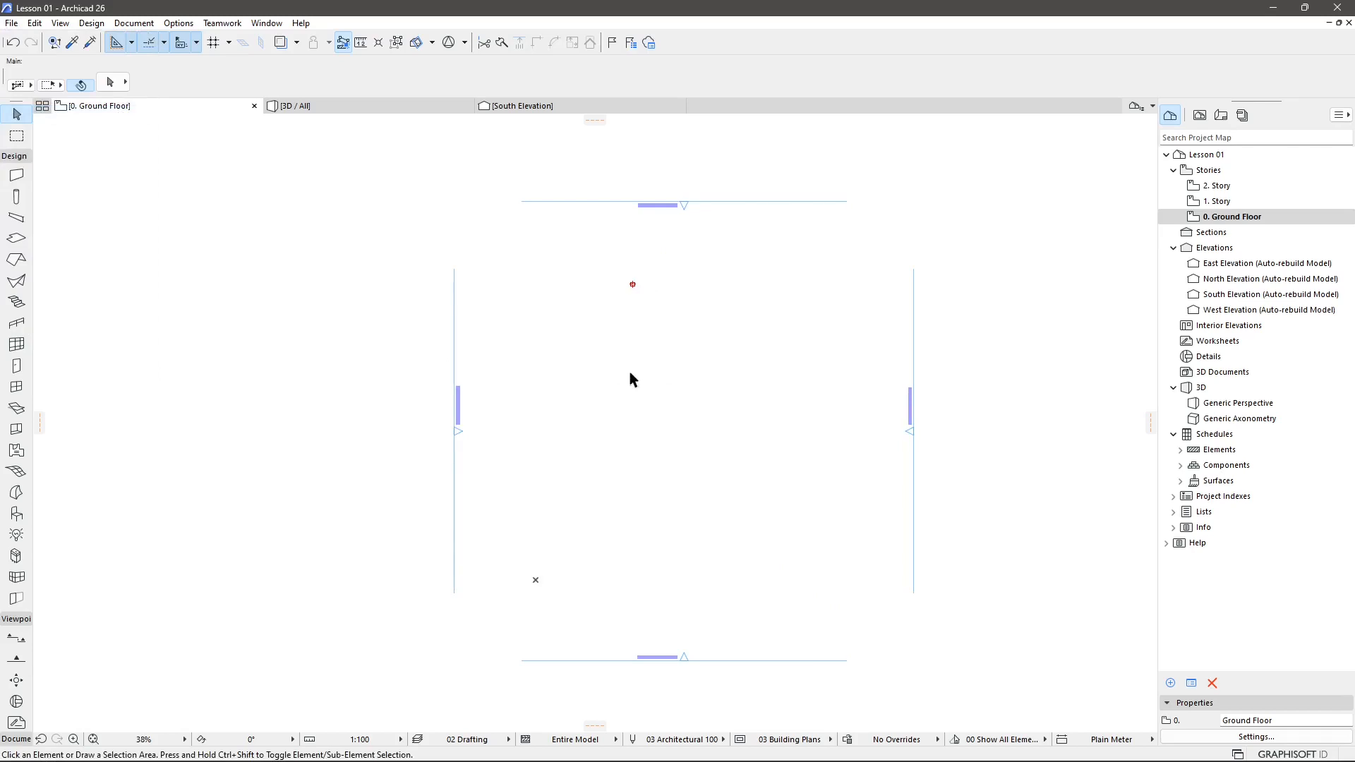
Step: Delete the column from the ground floor plan
scroll(714, 324, up, 7)
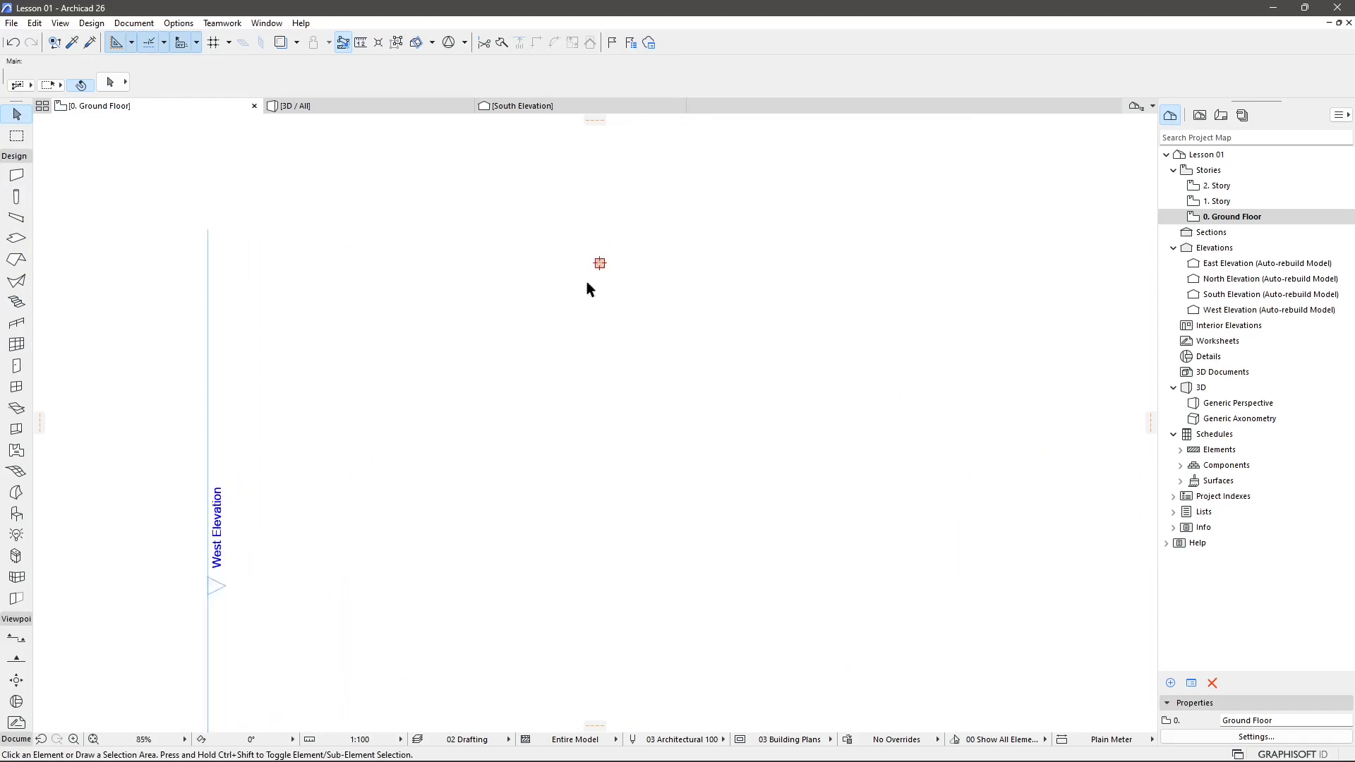
drag(533, 214, 621, 317)
key(Delete)
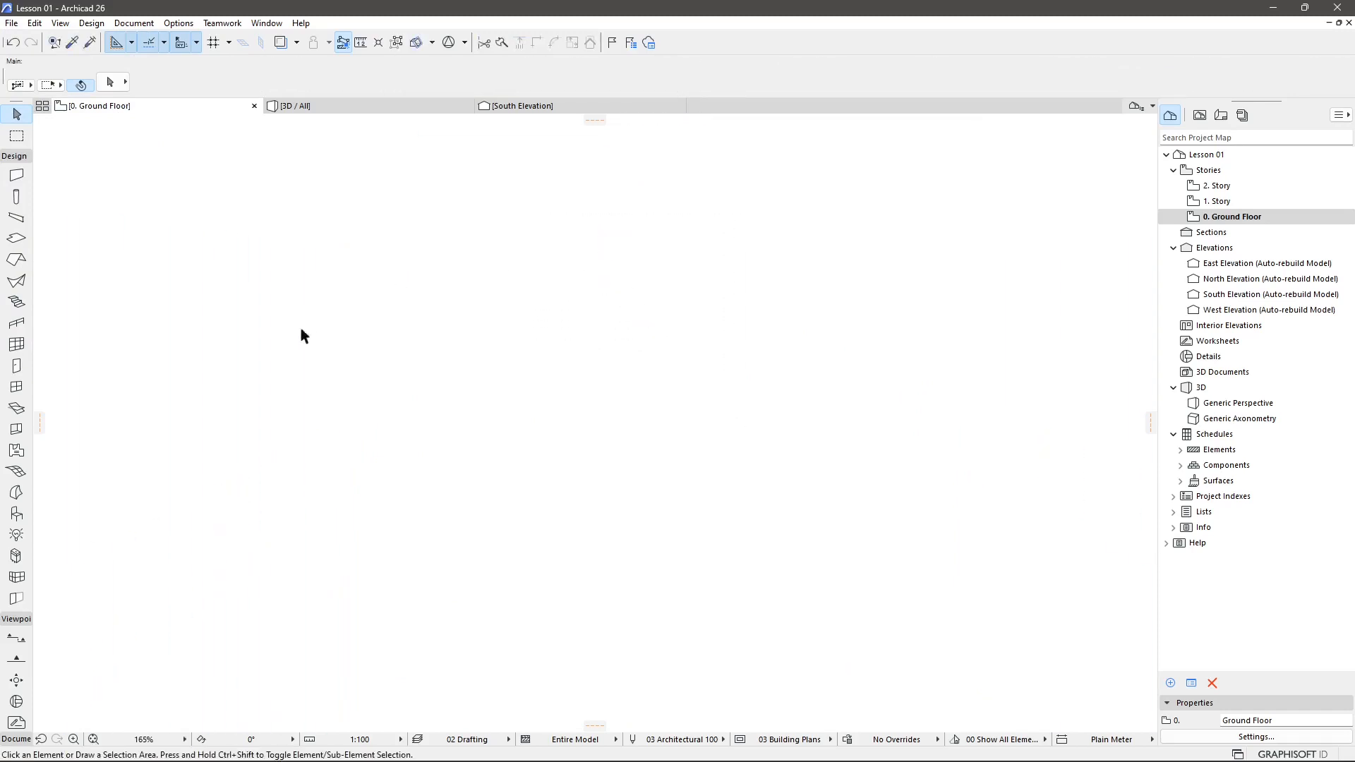
scroll(339, 338, down, 4)
scroll(675, 324, down, 4)
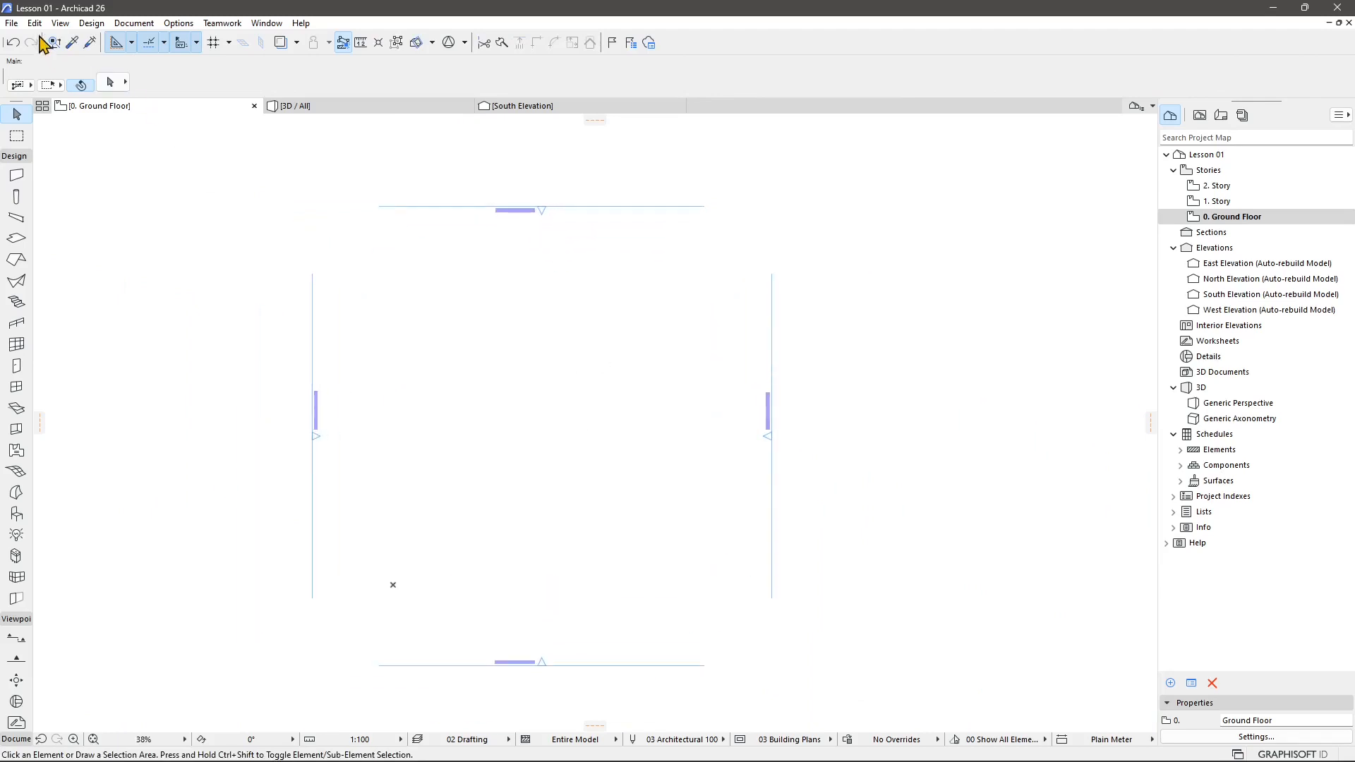
Step: Save the project under the new name Lesson 01b in the ARCHICAD folder as an Archicad Solo Project (*.pln)
click(12, 23)
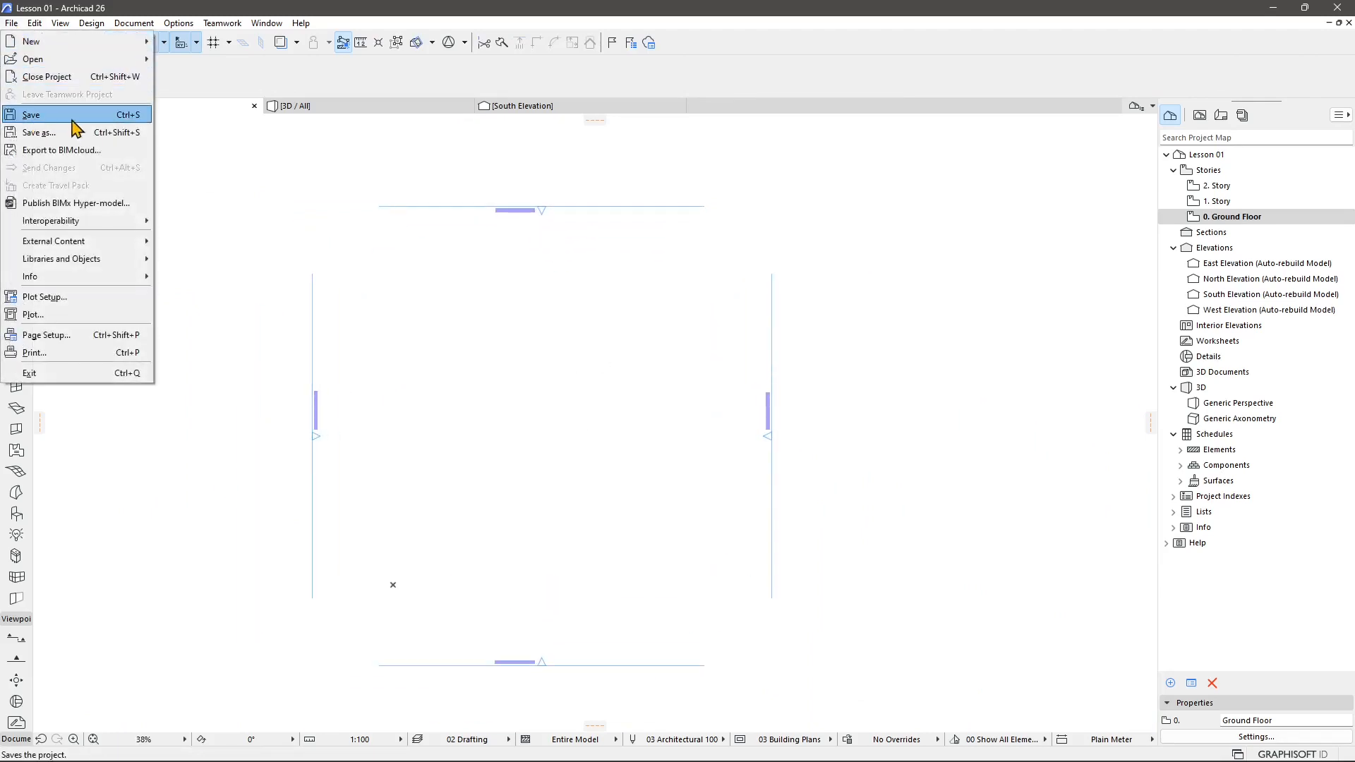
click(113, 132)
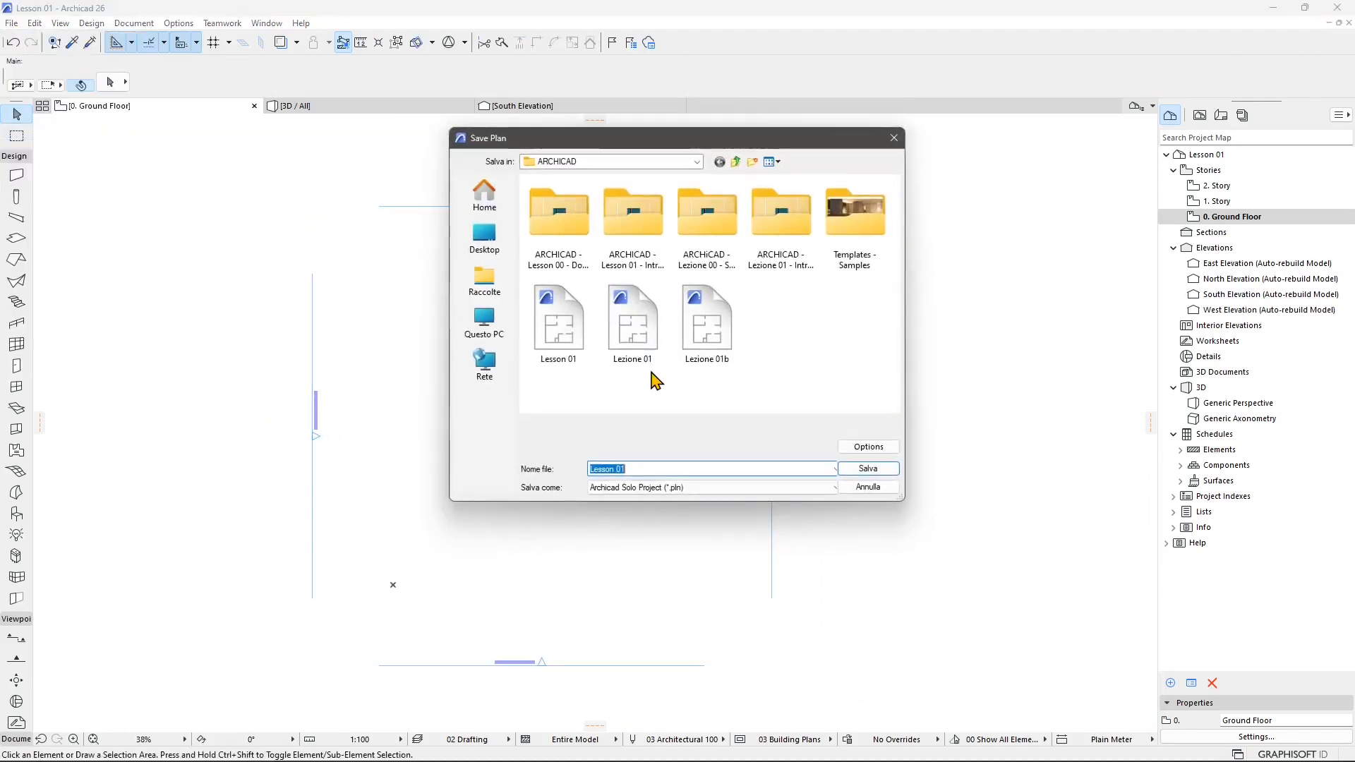
click(655, 468)
text(b)
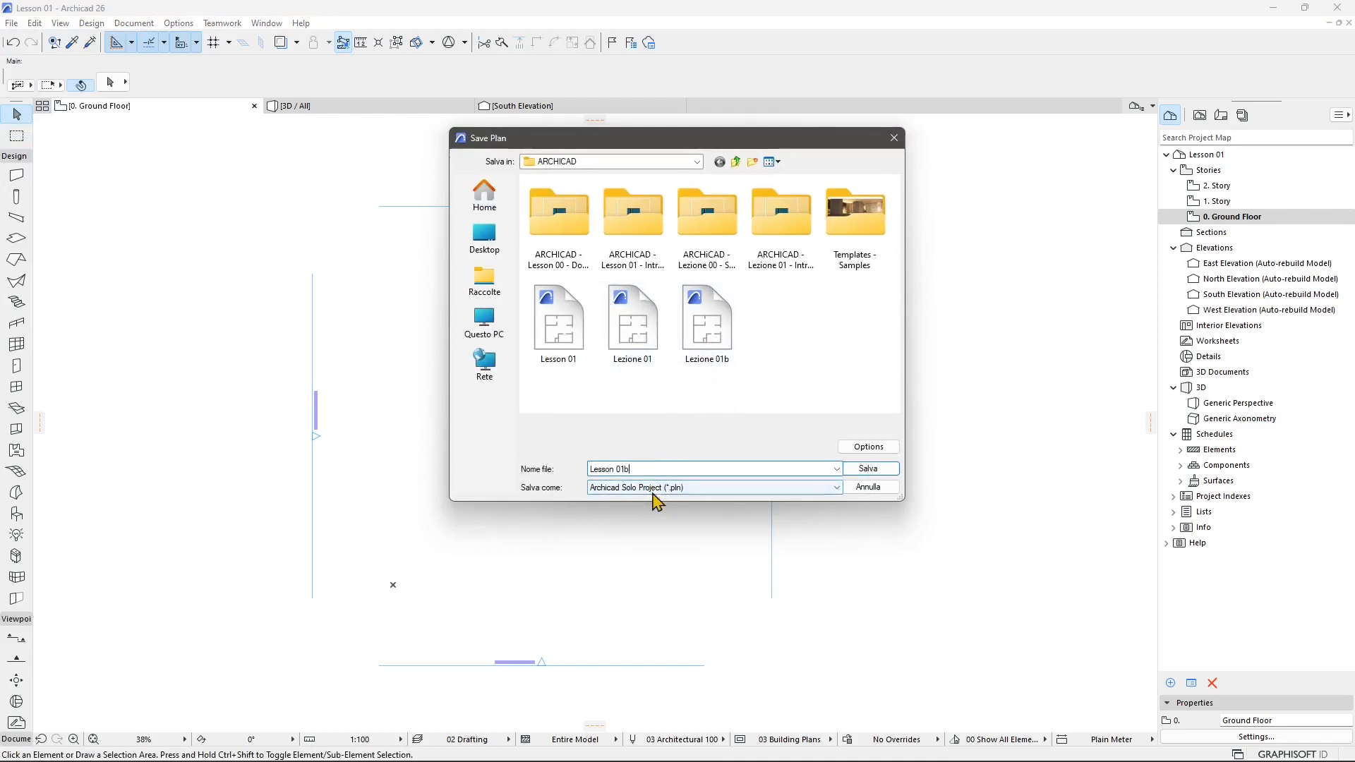
click(868, 468)
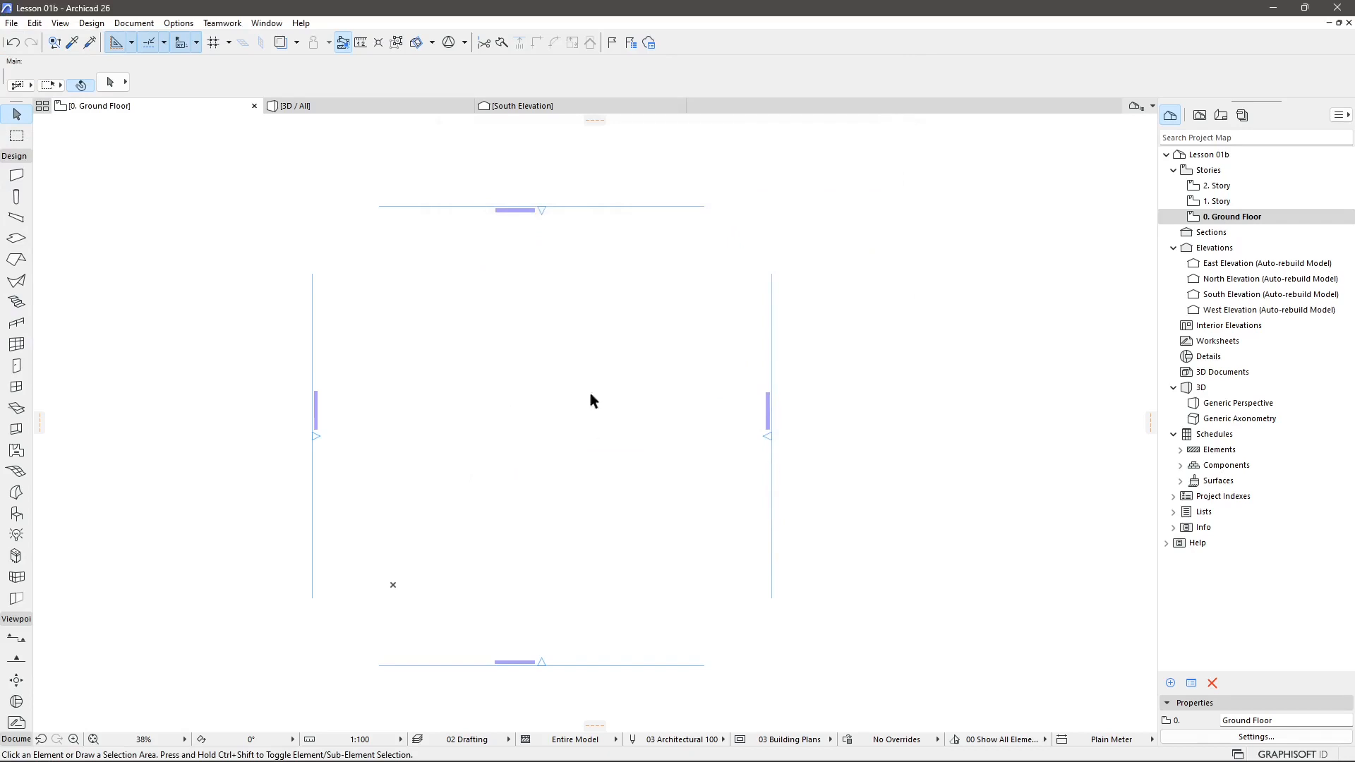
scroll(649, 406, down, 2)
scroll(708, 418, up, 2)
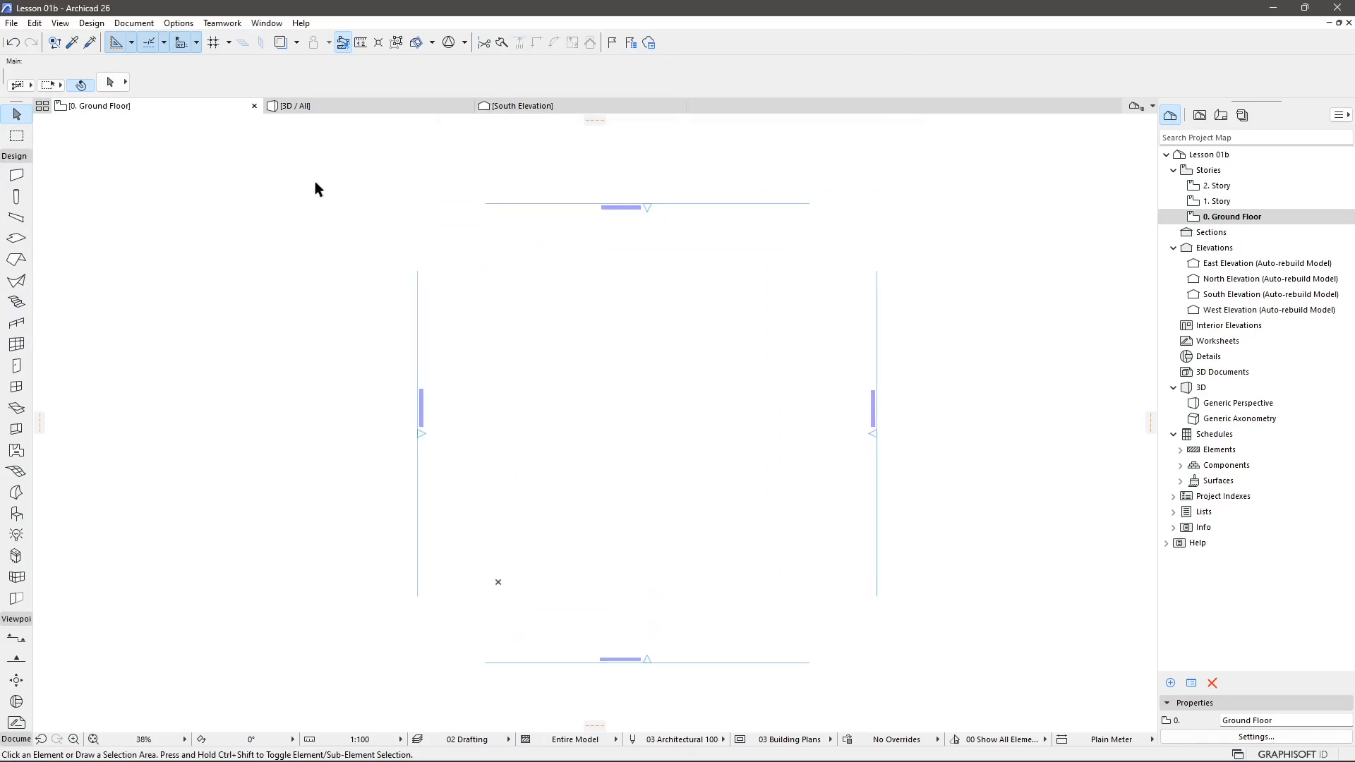
Step: Review the interoperability, IFC and external content commands available for the project file
click(12, 24)
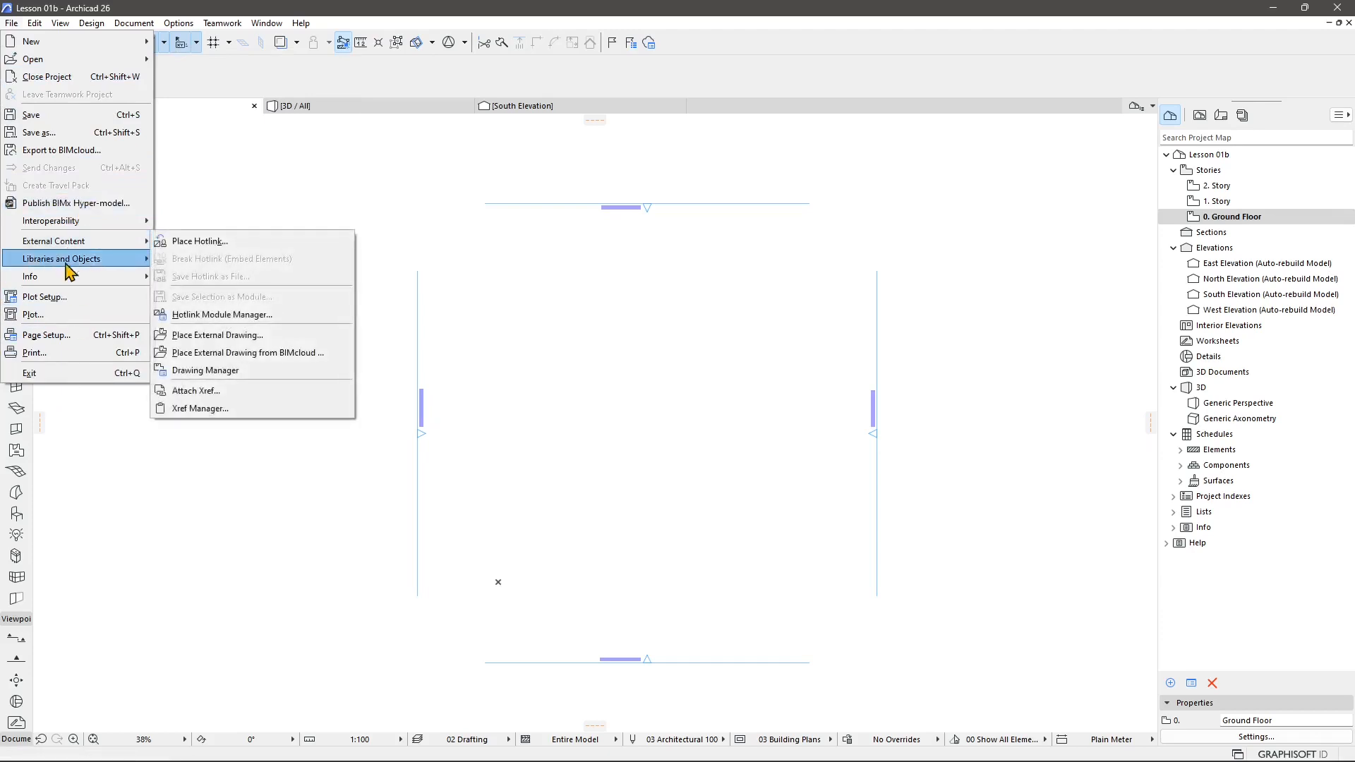
mouse_move(46, 225)
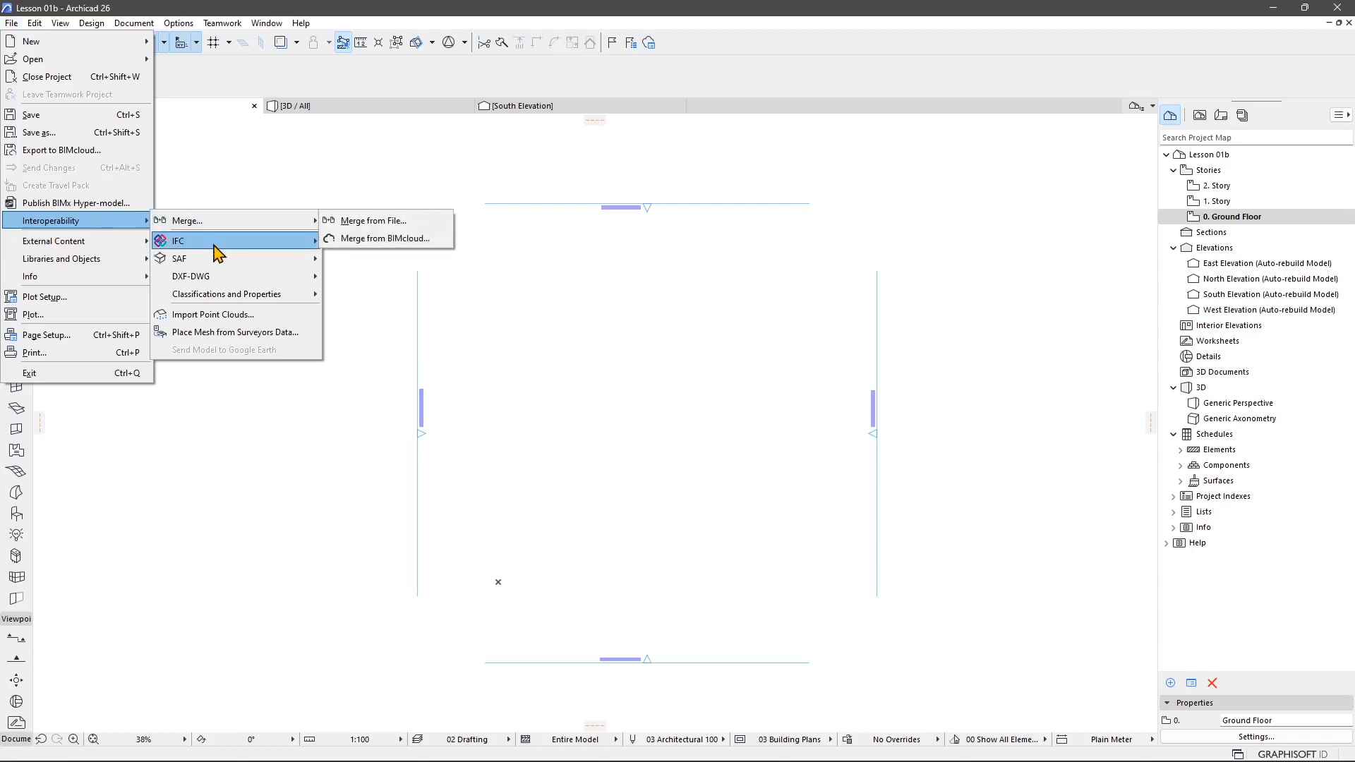
mouse_move(177, 242)
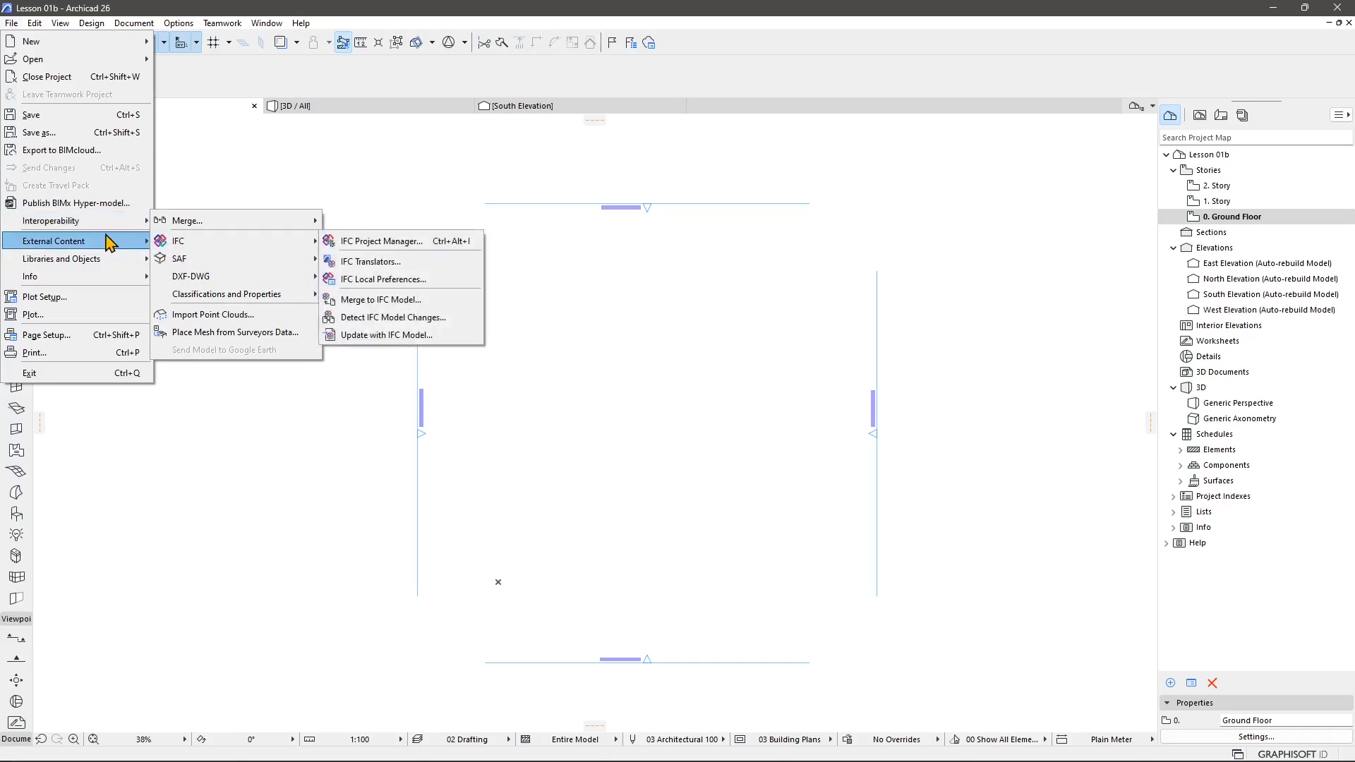
mouse_move(102, 243)
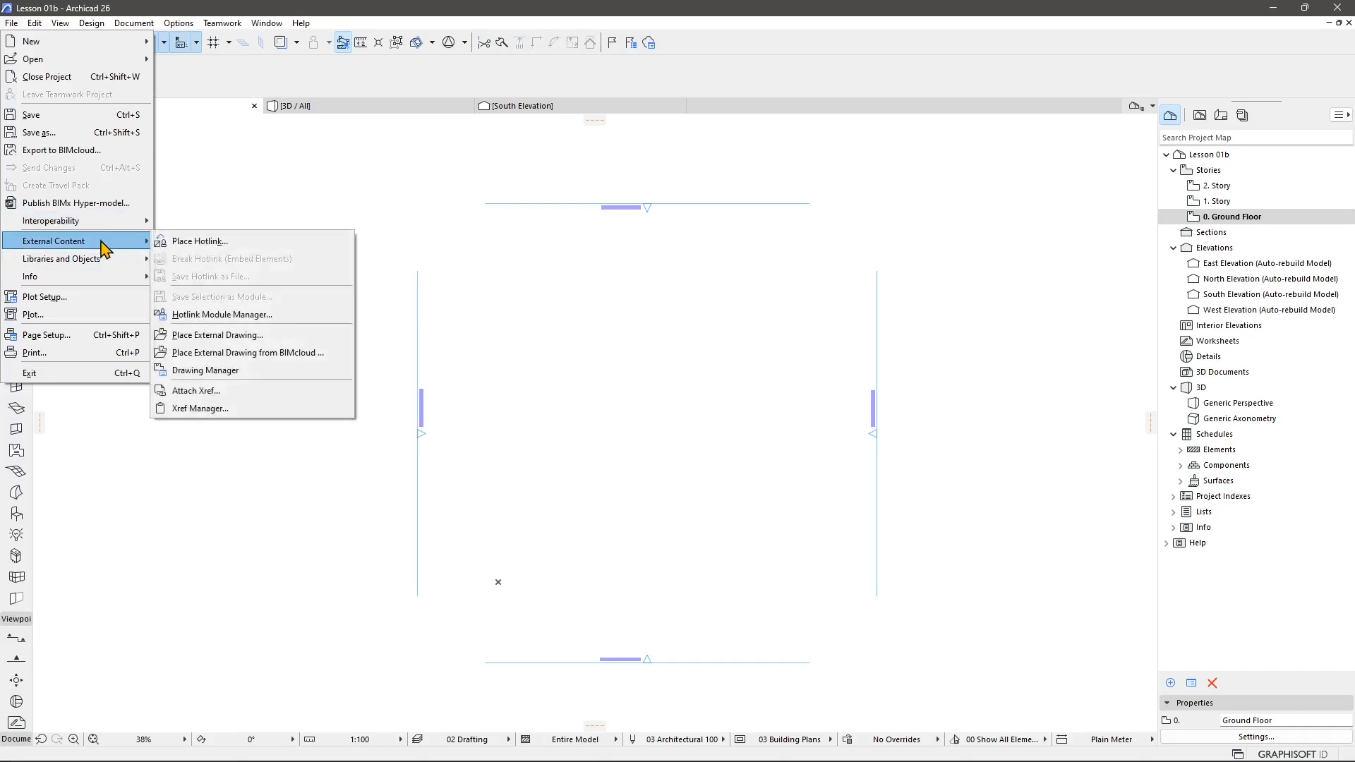
mouse_move(98, 266)
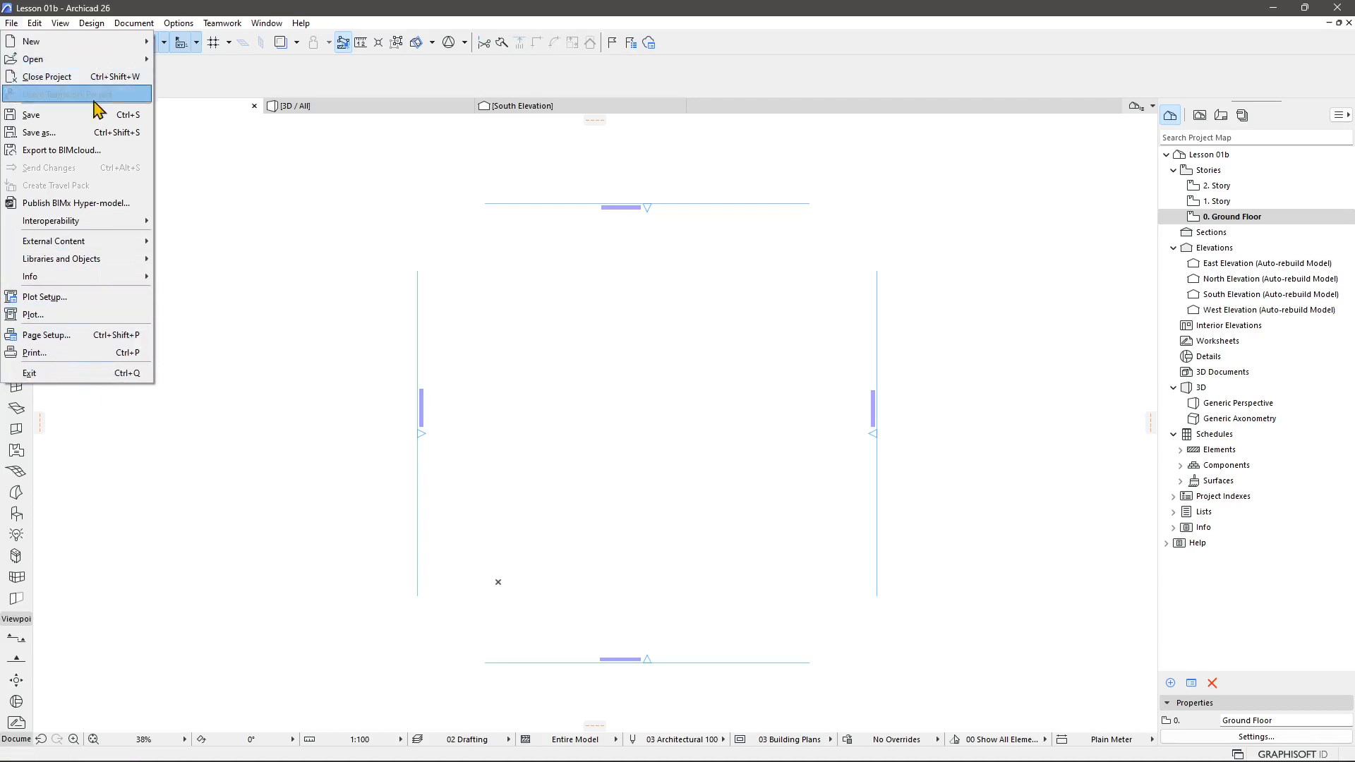
Step: Undo the column's deletion on the ground floor plan and clear the selection
mouse_move(35, 23)
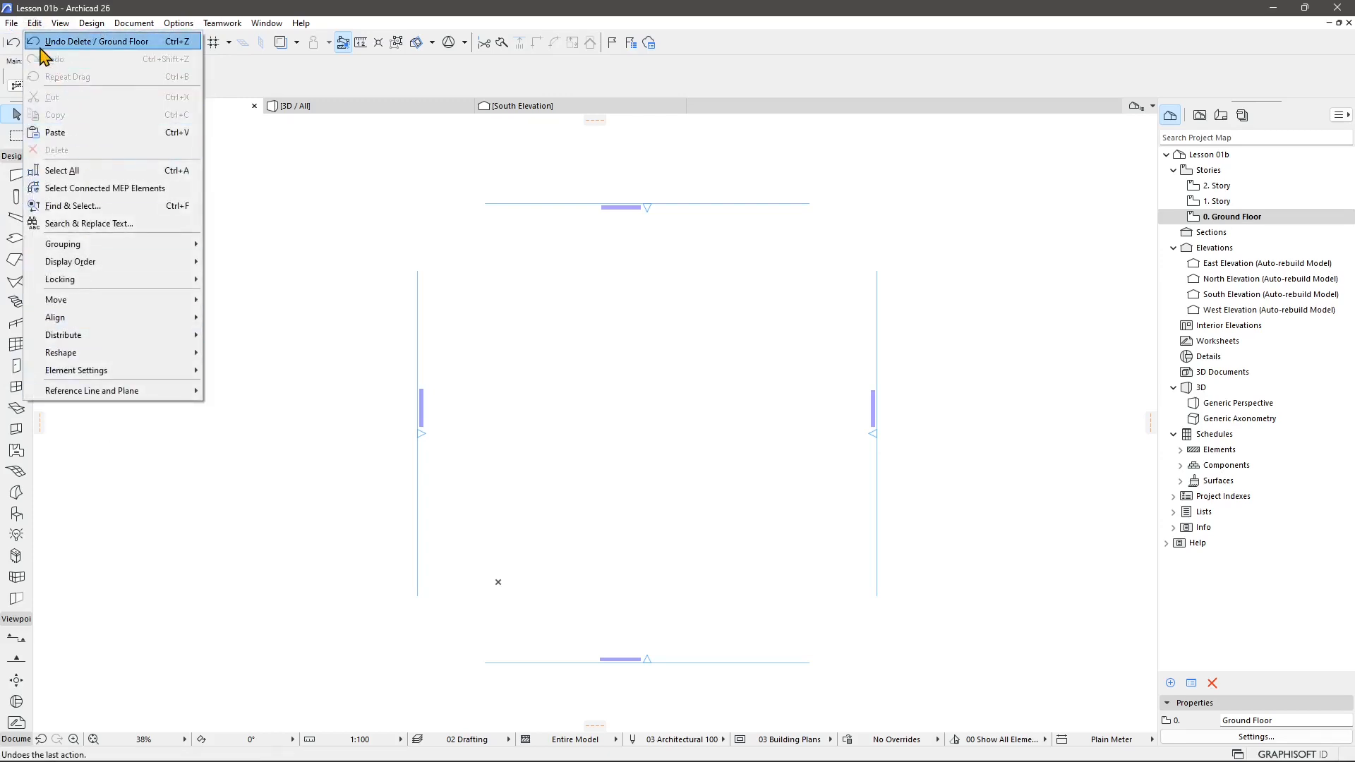
click(148, 42)
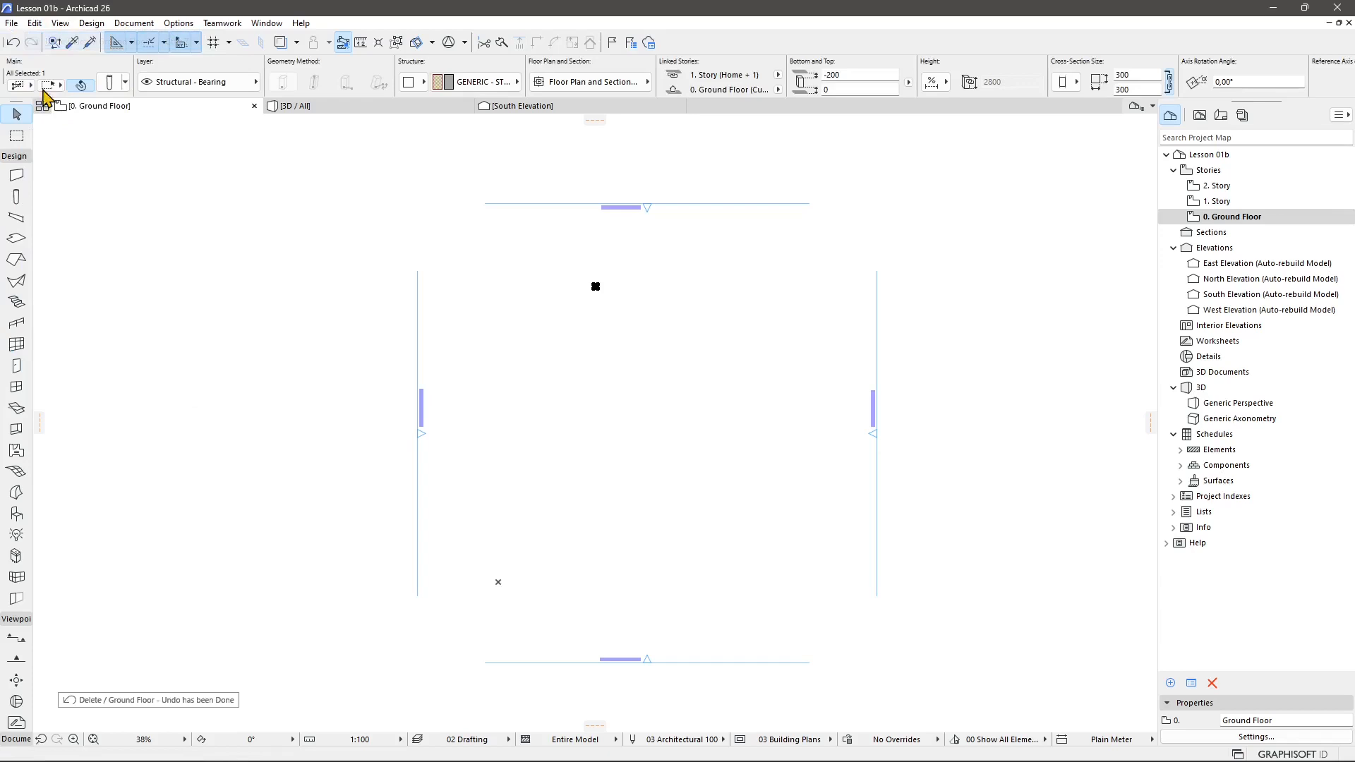
click(35, 23)
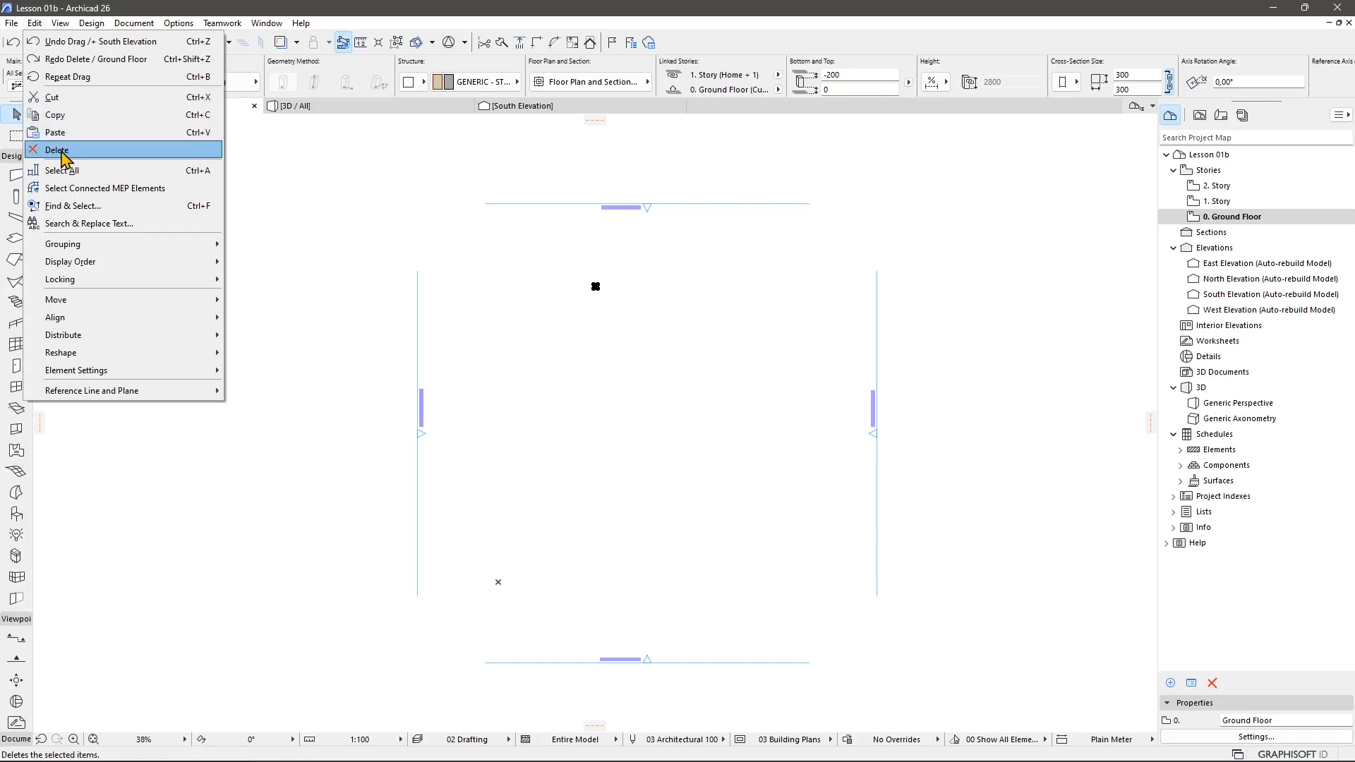
click(607, 360)
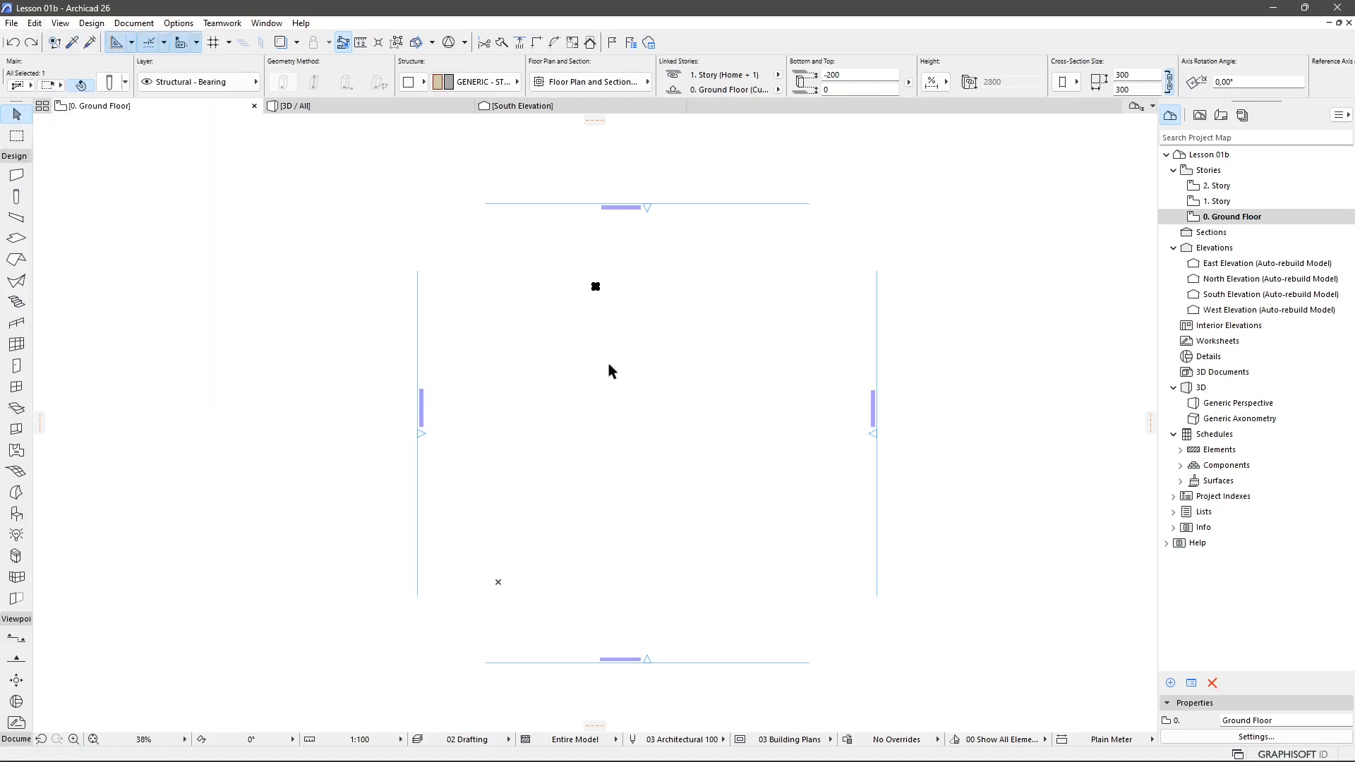
scroll(600, 288, up, 6)
key(Escape)
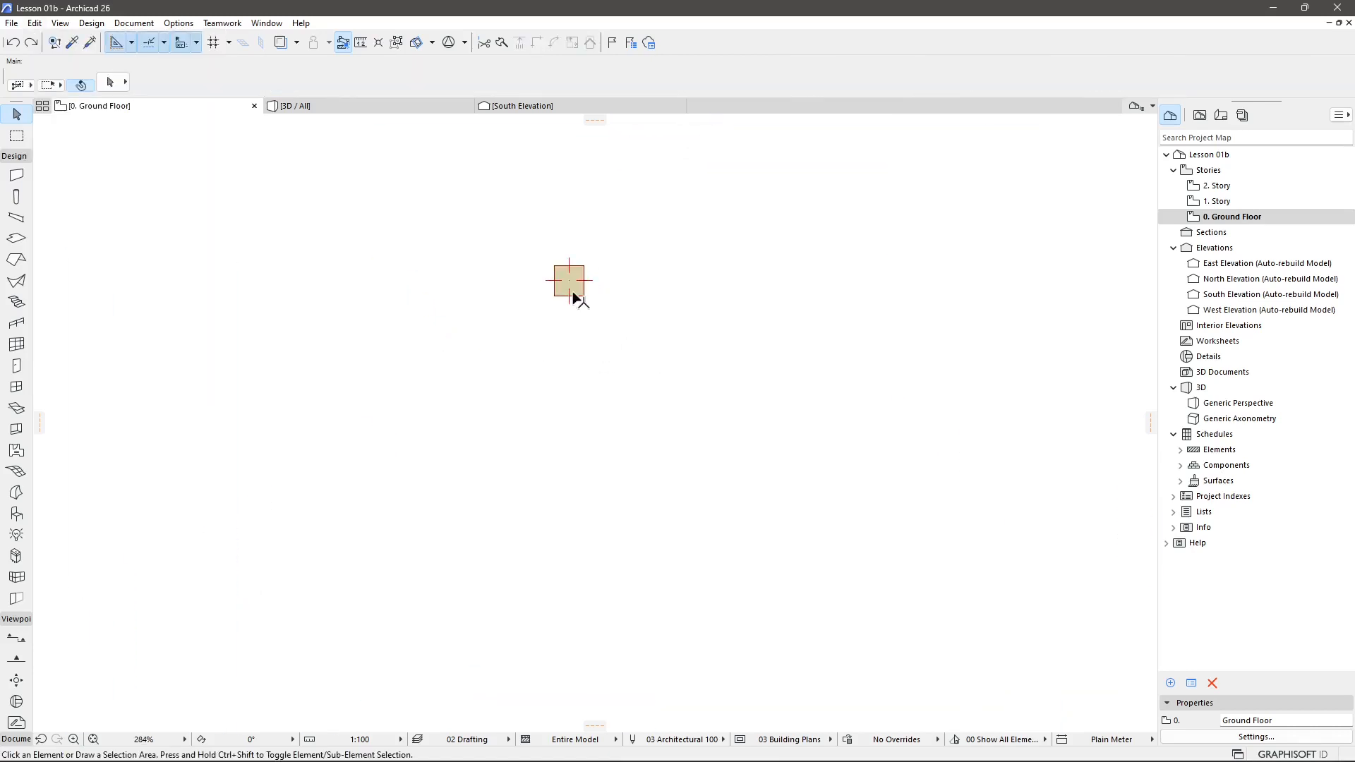
Step: Delete the restored column from the ground floor plan and undo the deletion
click(567, 285)
key(Escape)
click(286, 220)
click(531, 275)
click(577, 282)
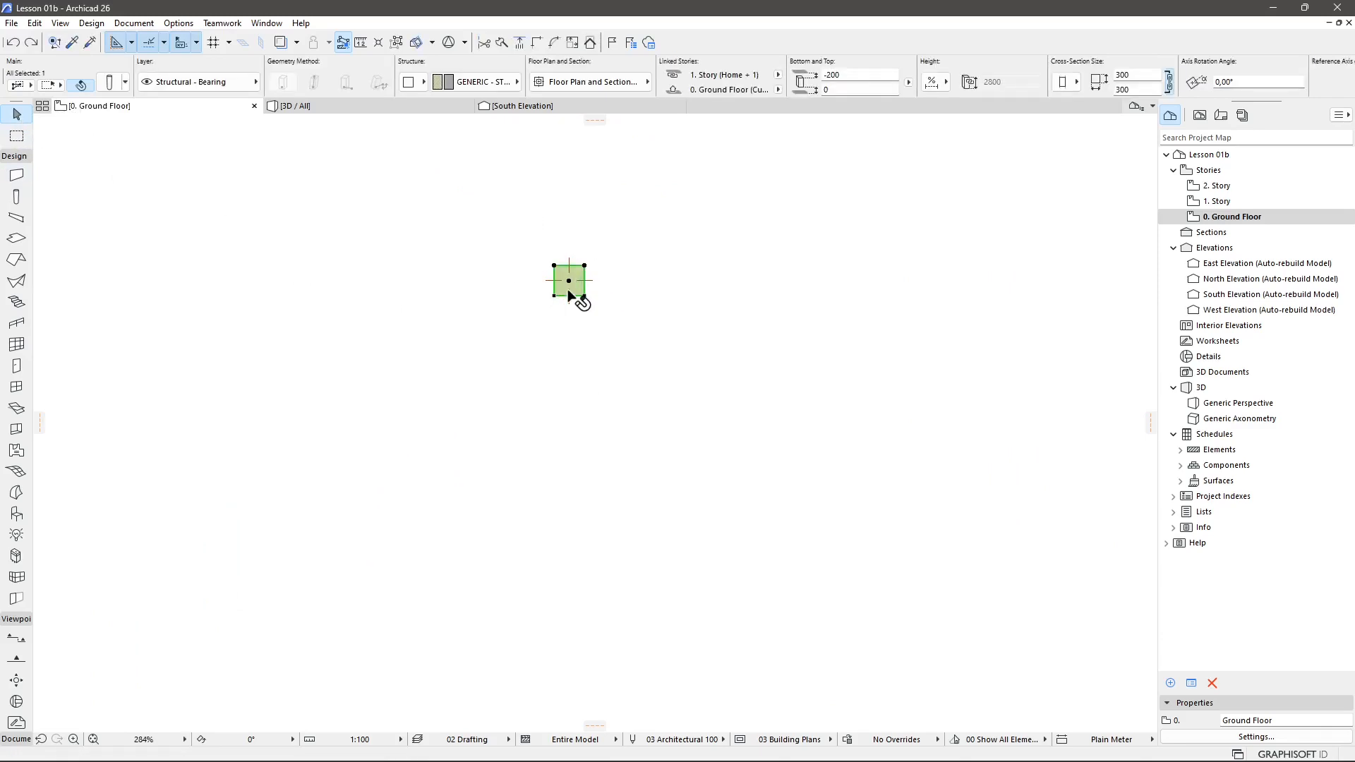
key(Delete)
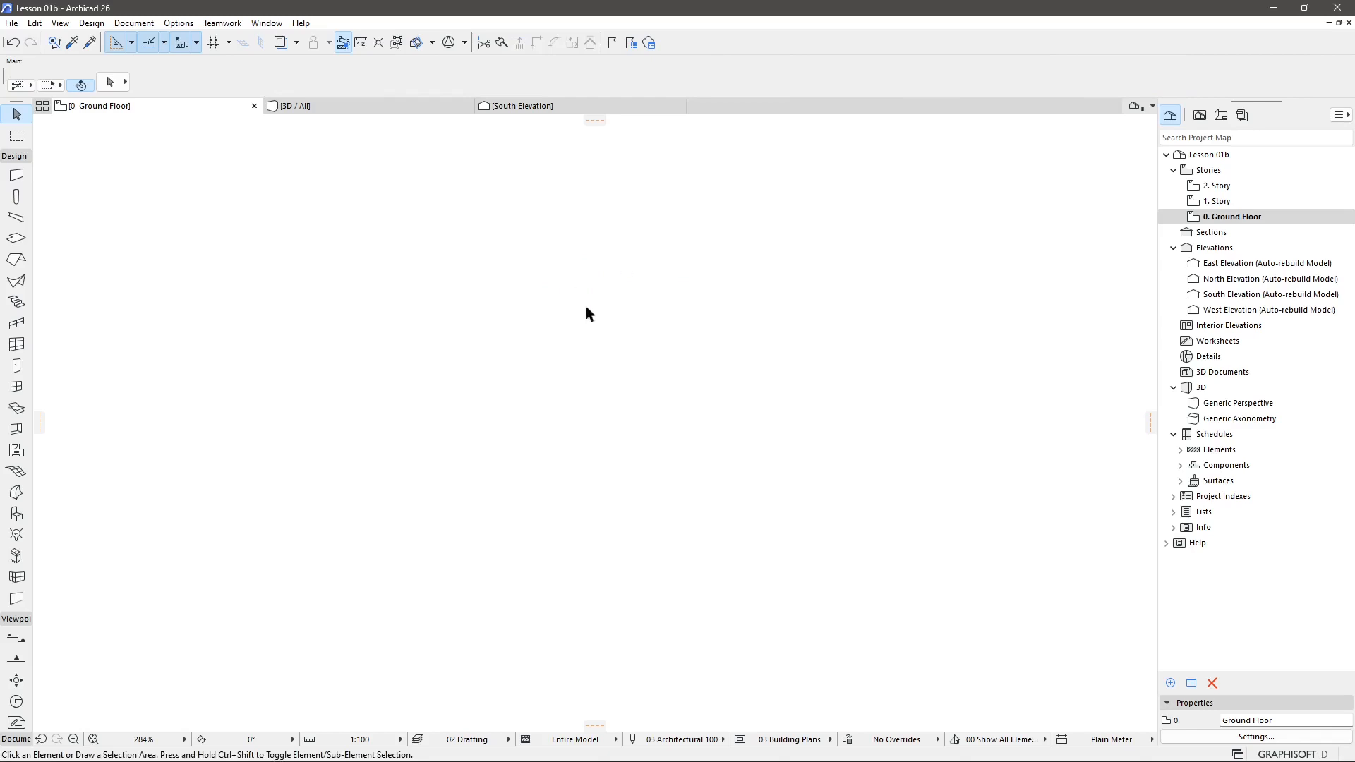
key(ctrl+z)
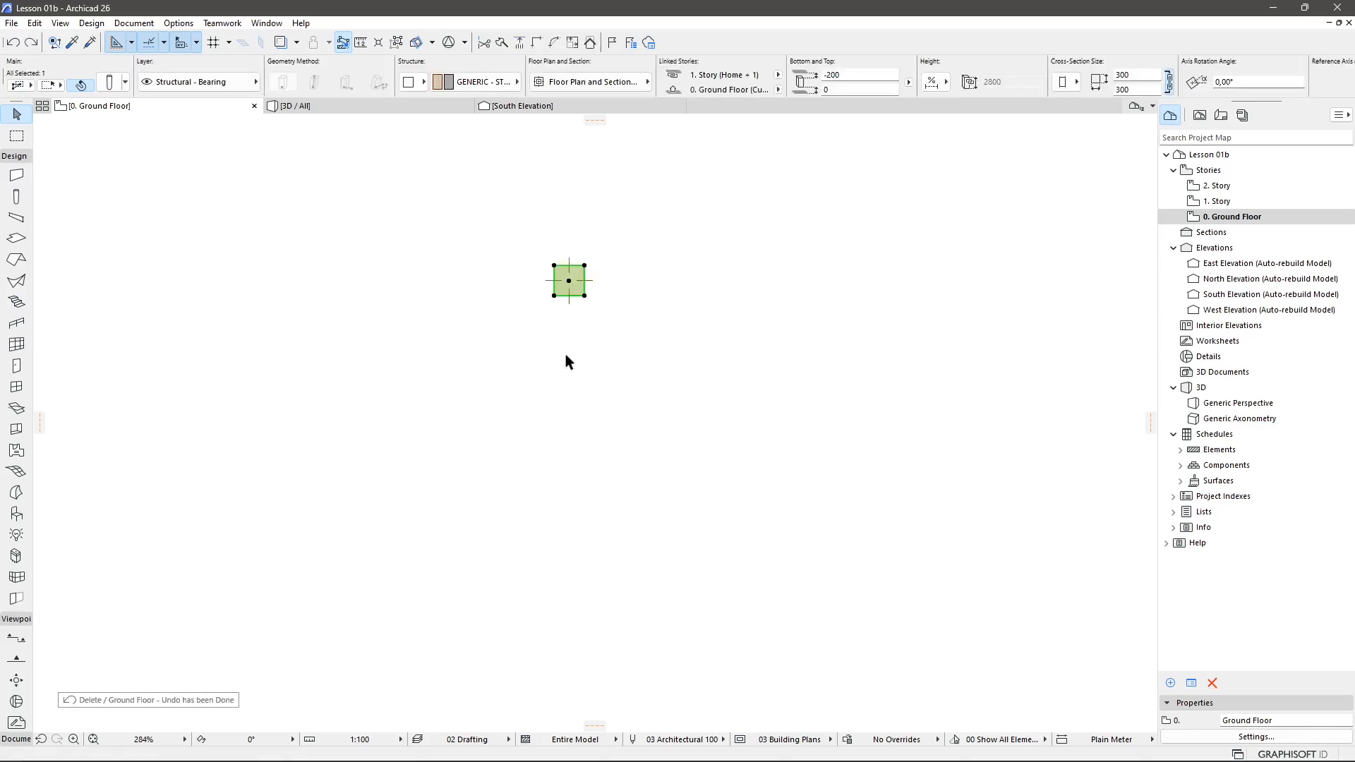
Step: Practise redoing and undoing the column's deletion twice, ending with the undo
key(ctrl+shift+z)
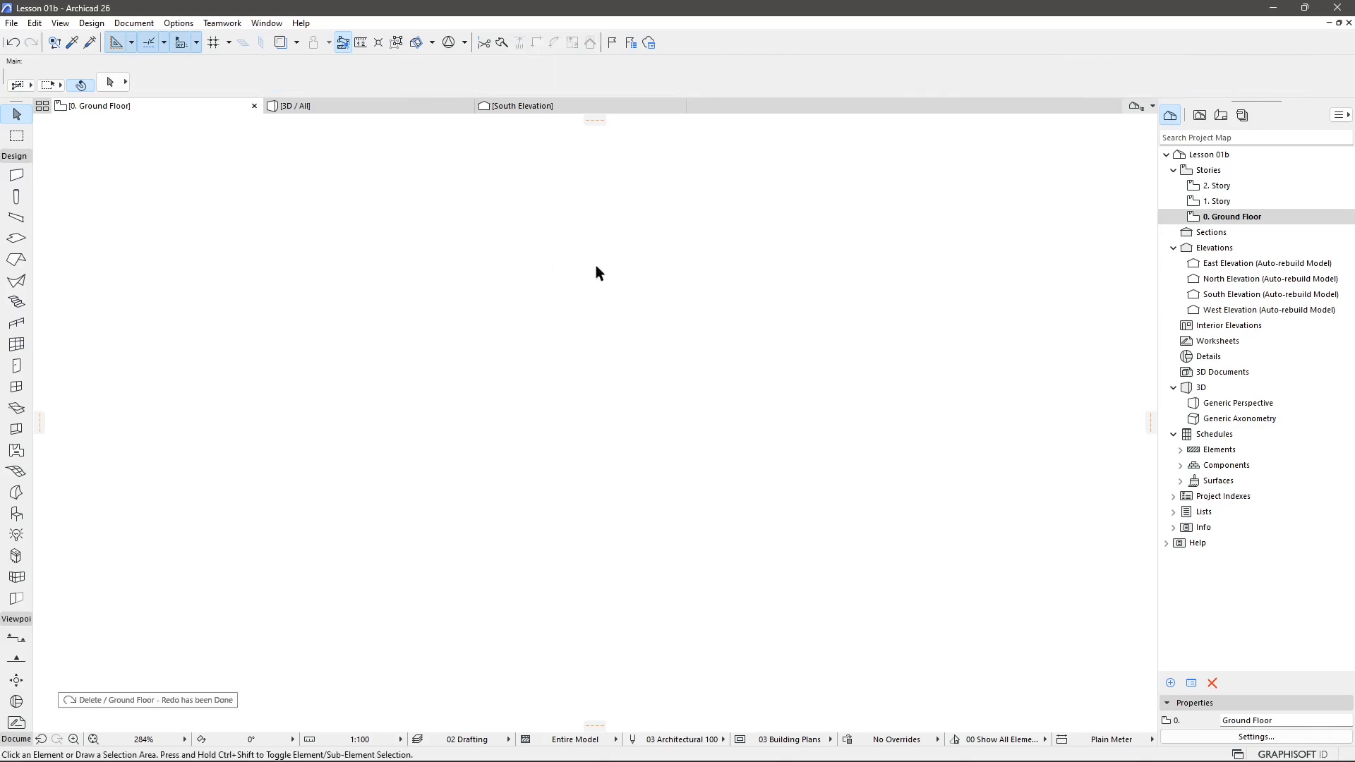
key(ctrl+z)
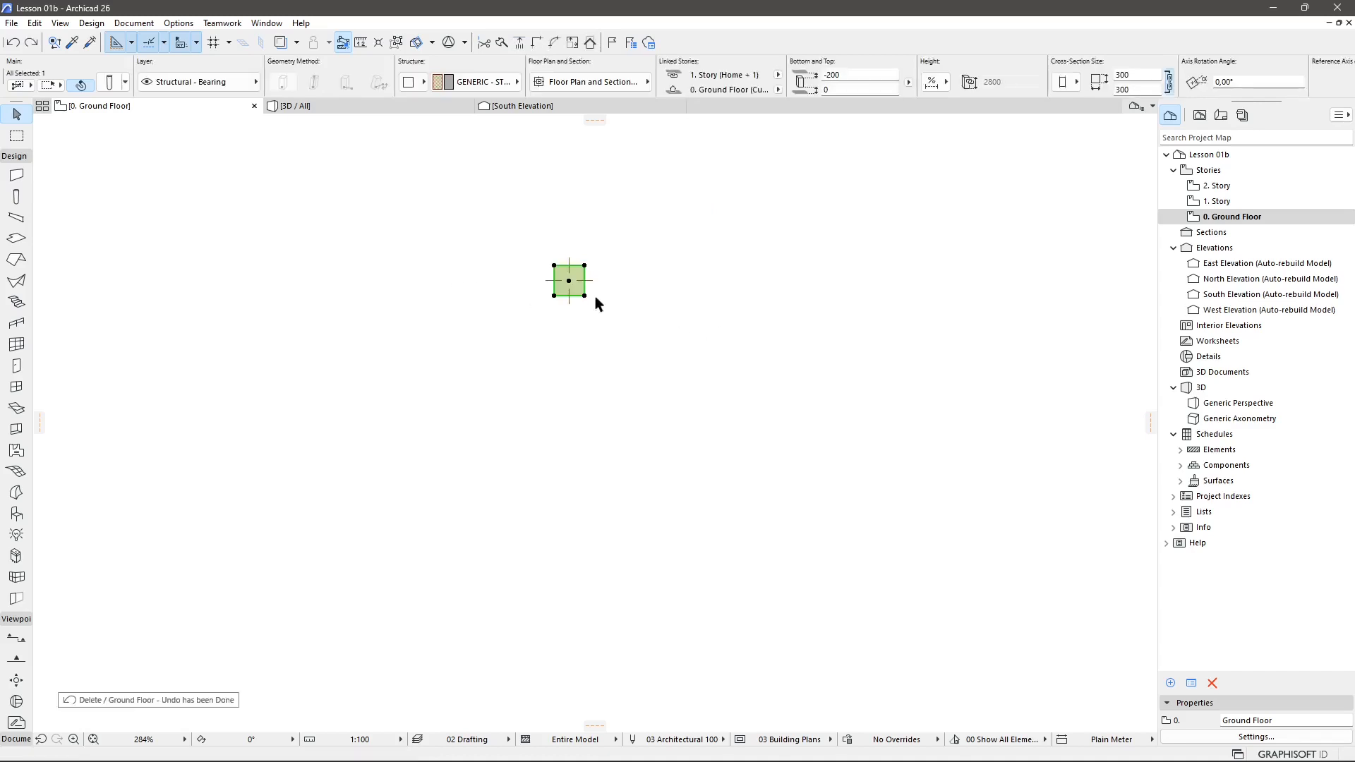
click(59, 23)
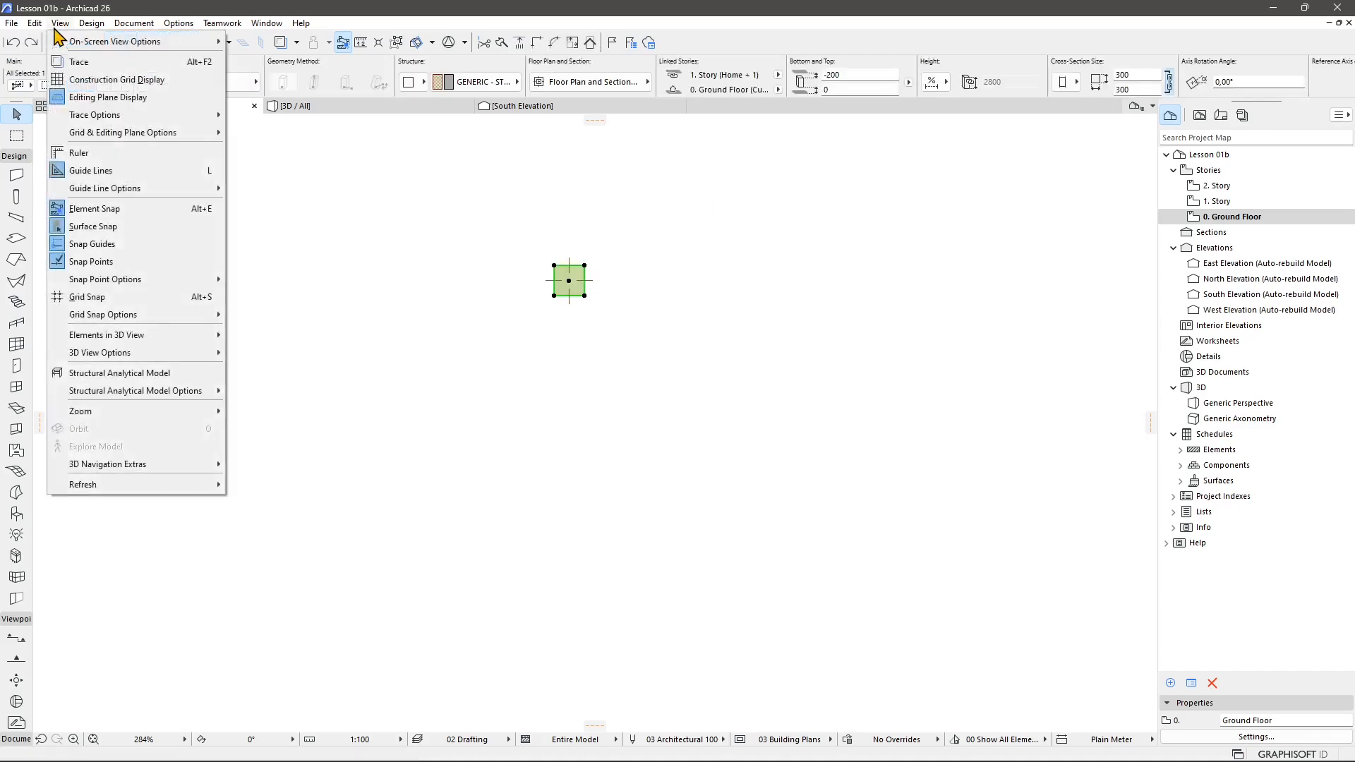
mouse_move(35, 23)
click(55, 60)
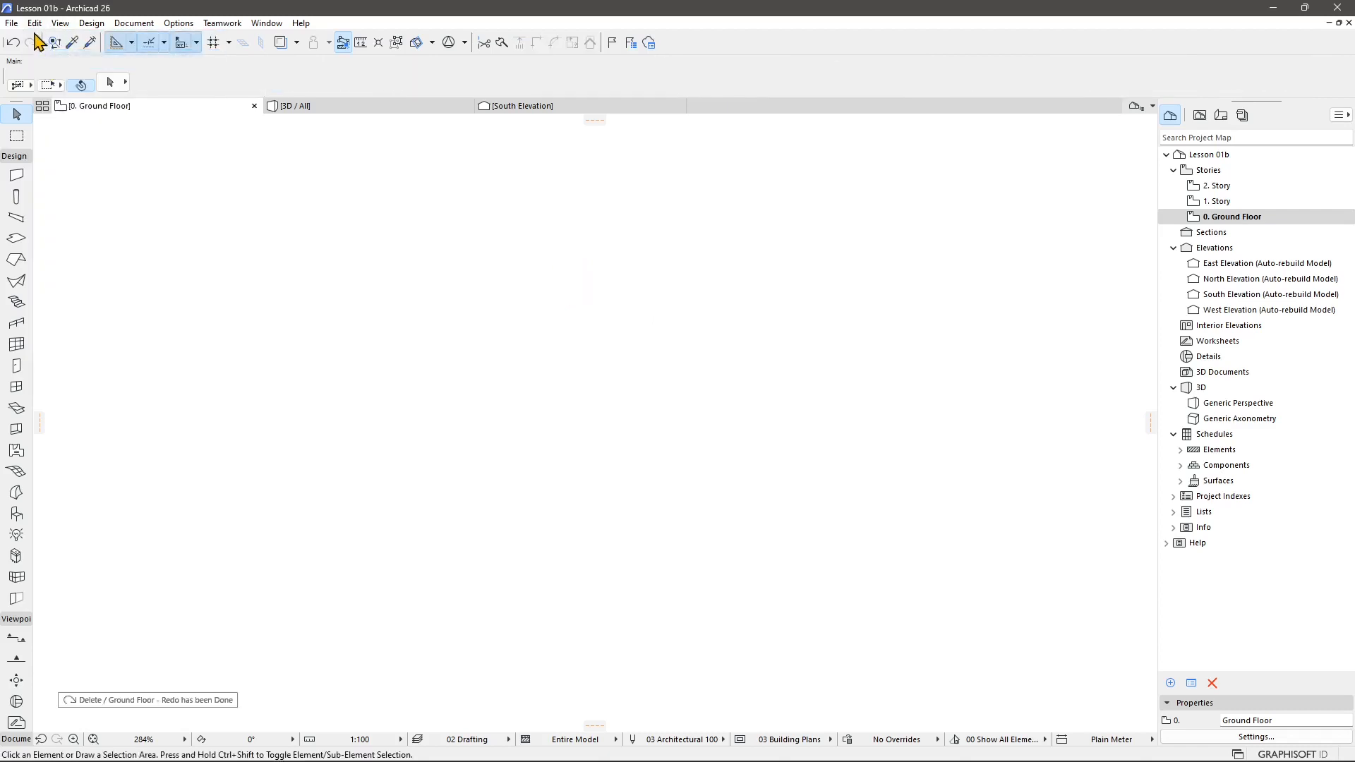
click(35, 23)
click(60, 45)
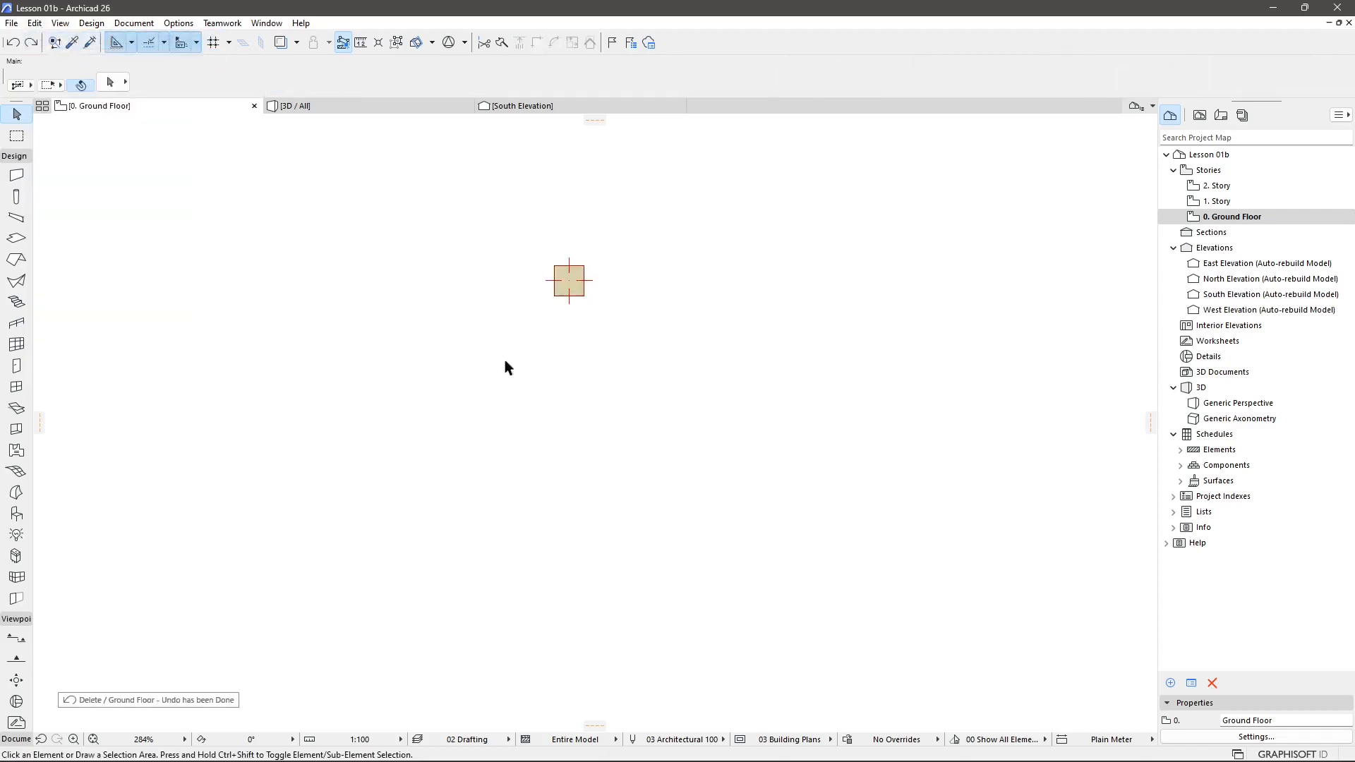
Step: Copy the column and place the pasted duplicate to the right of and slightly below the original
click(575, 300)
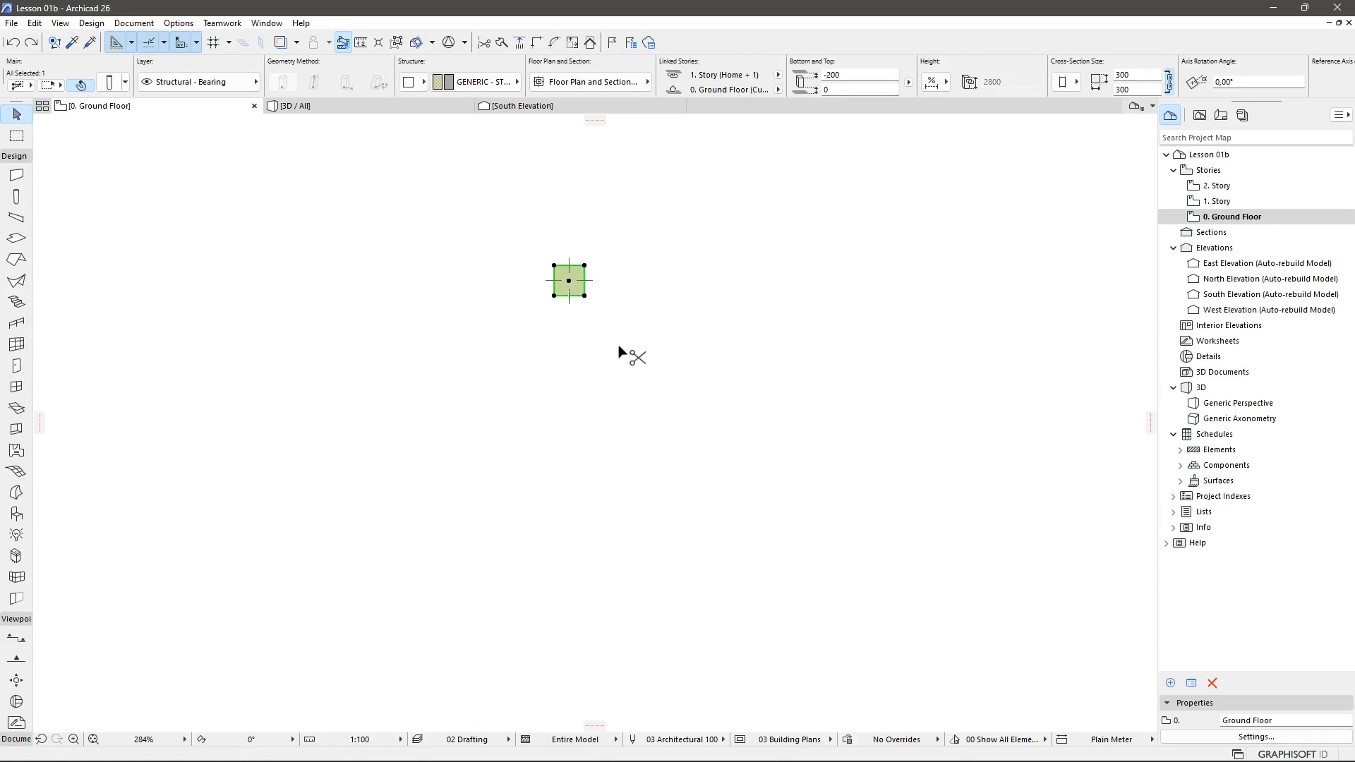
key(ctrl+v)
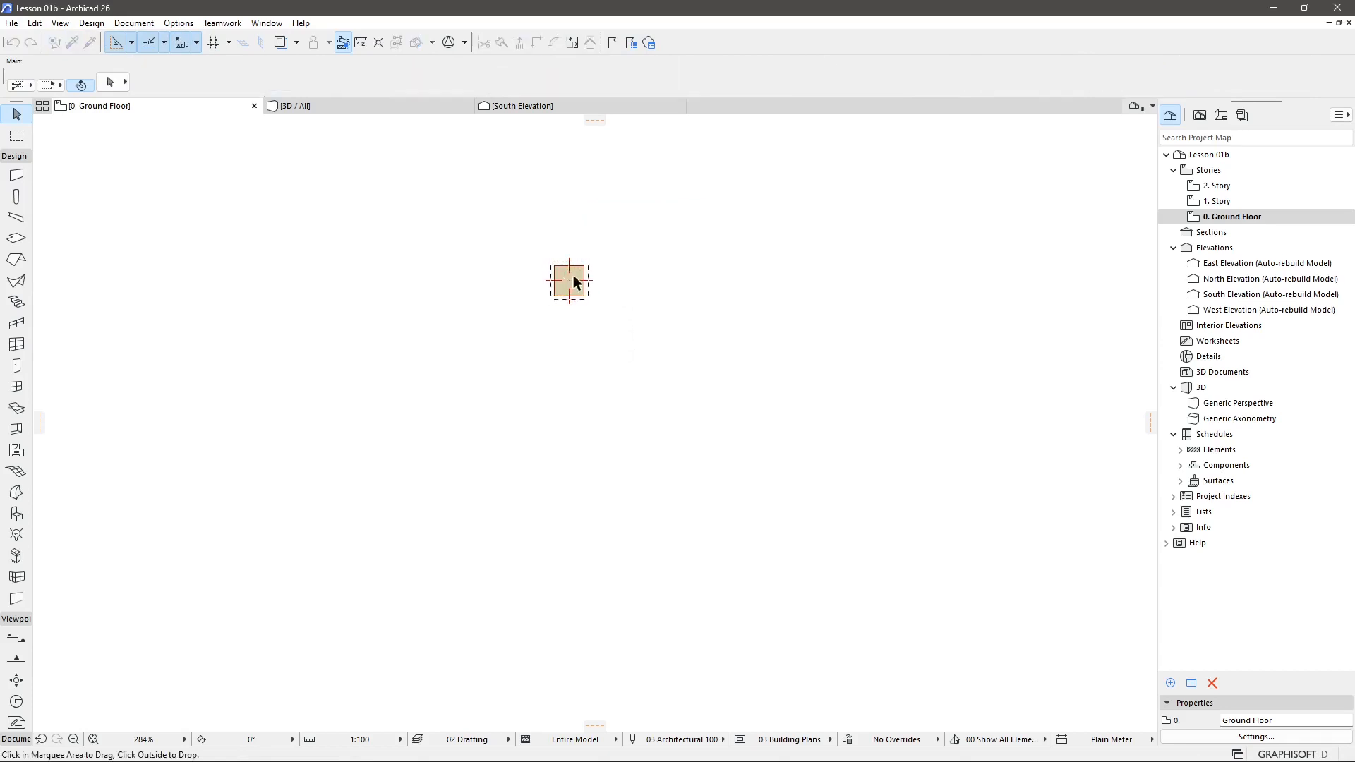
drag(573, 282, 731, 312)
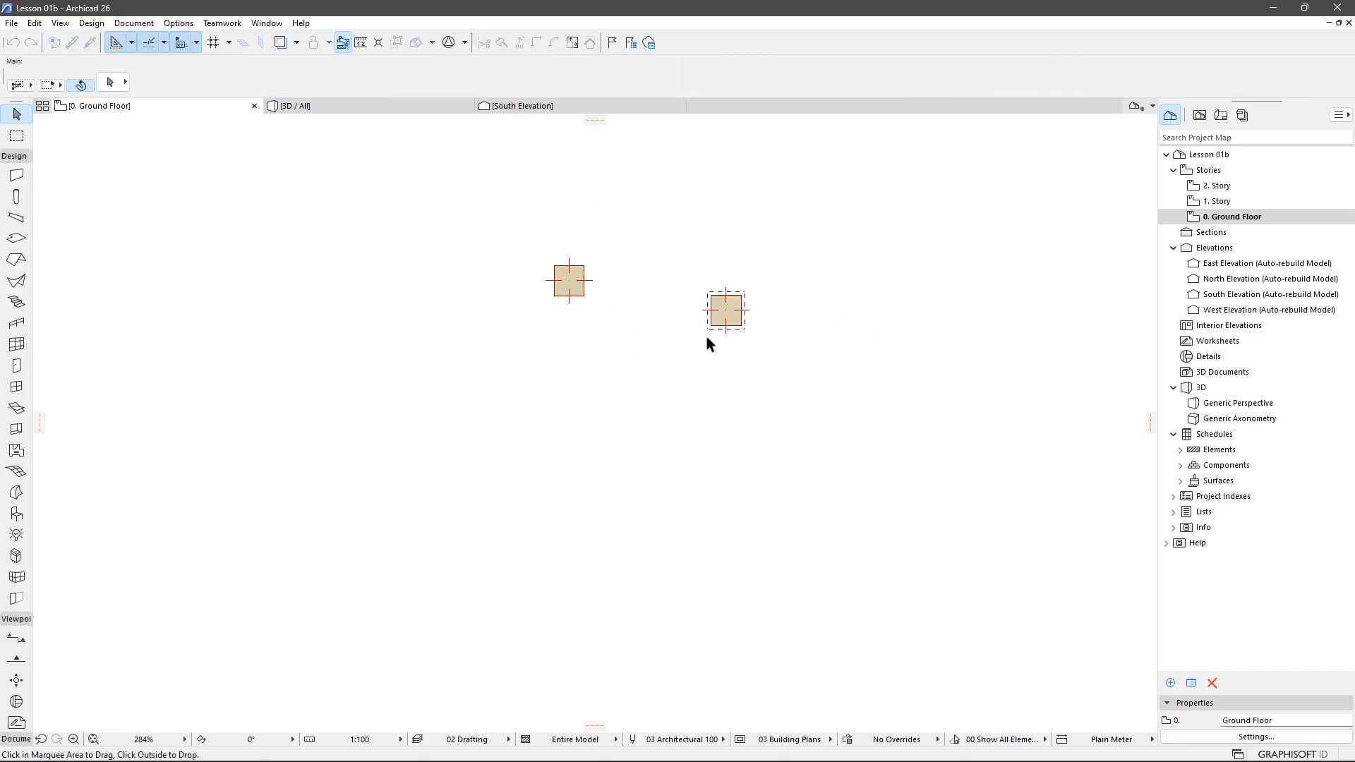
click(664, 351)
Step: Delete the duplicate column beside the original
click(741, 309)
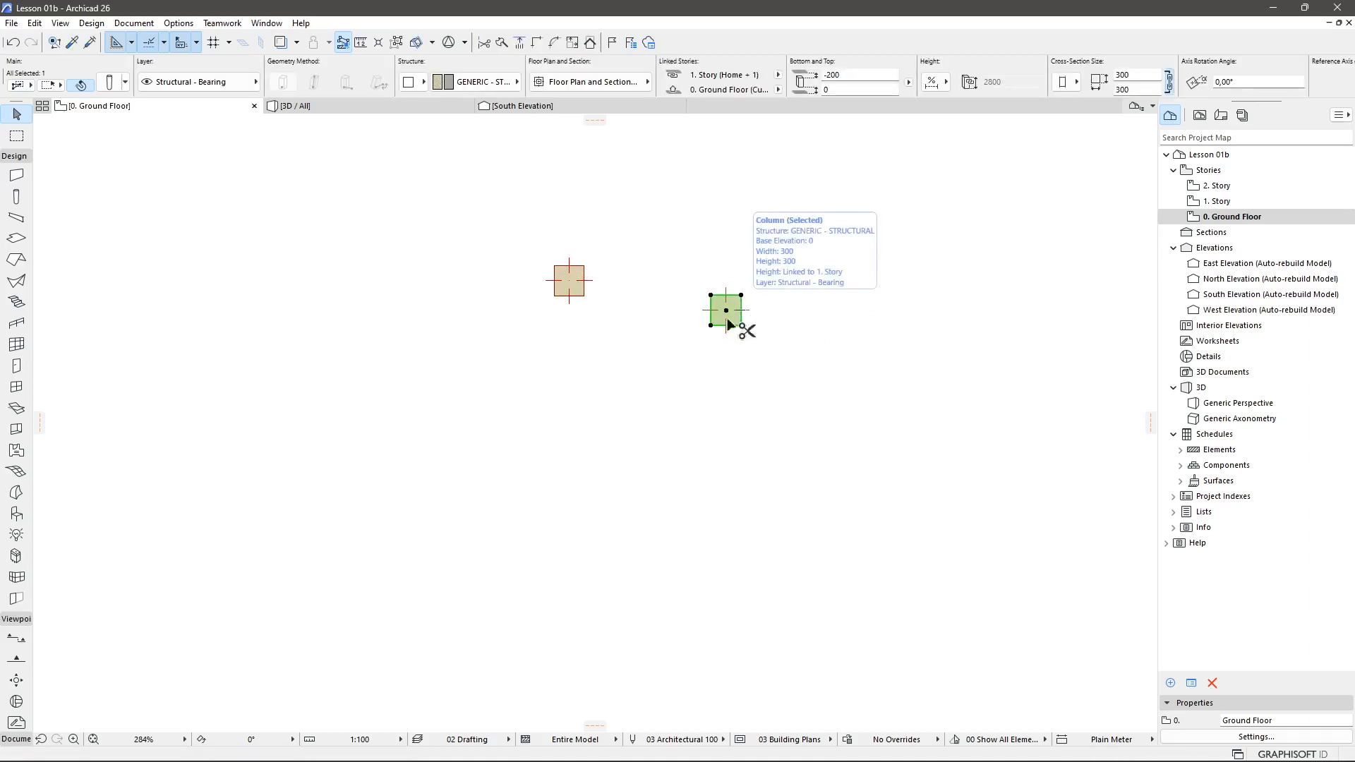
key(Delete)
click(280, 322)
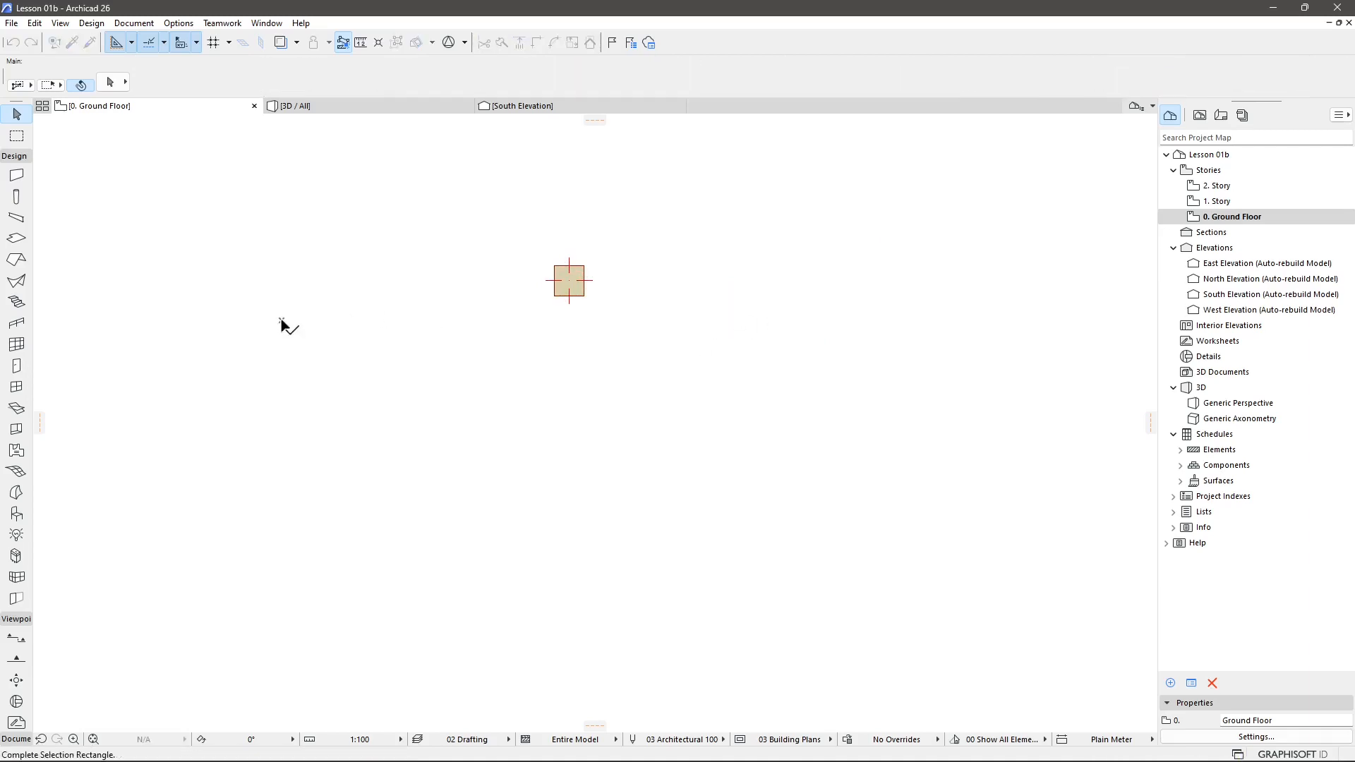
click(334, 380)
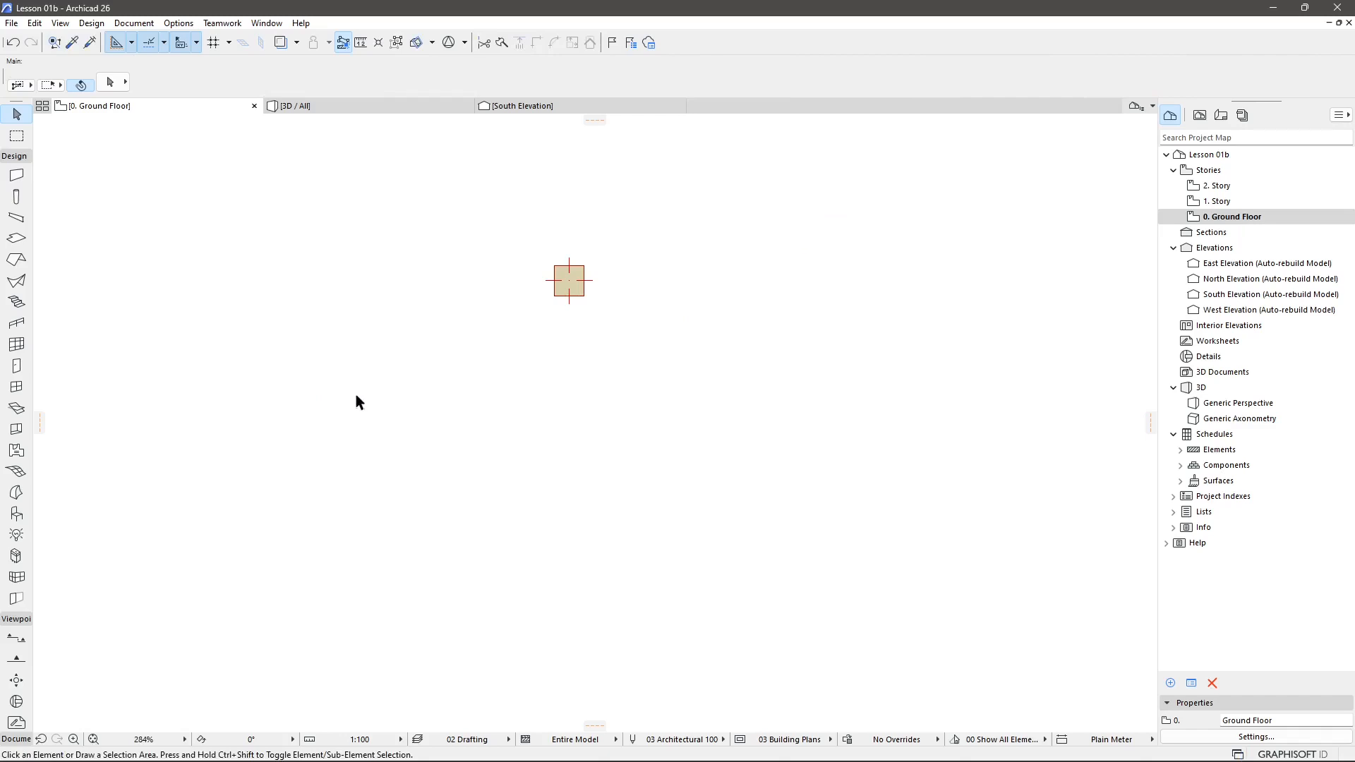
Step: Paste and discard another trial copy of the column, and undo the deletion of the first duplicate
key(ctrl+v)
click(727, 310)
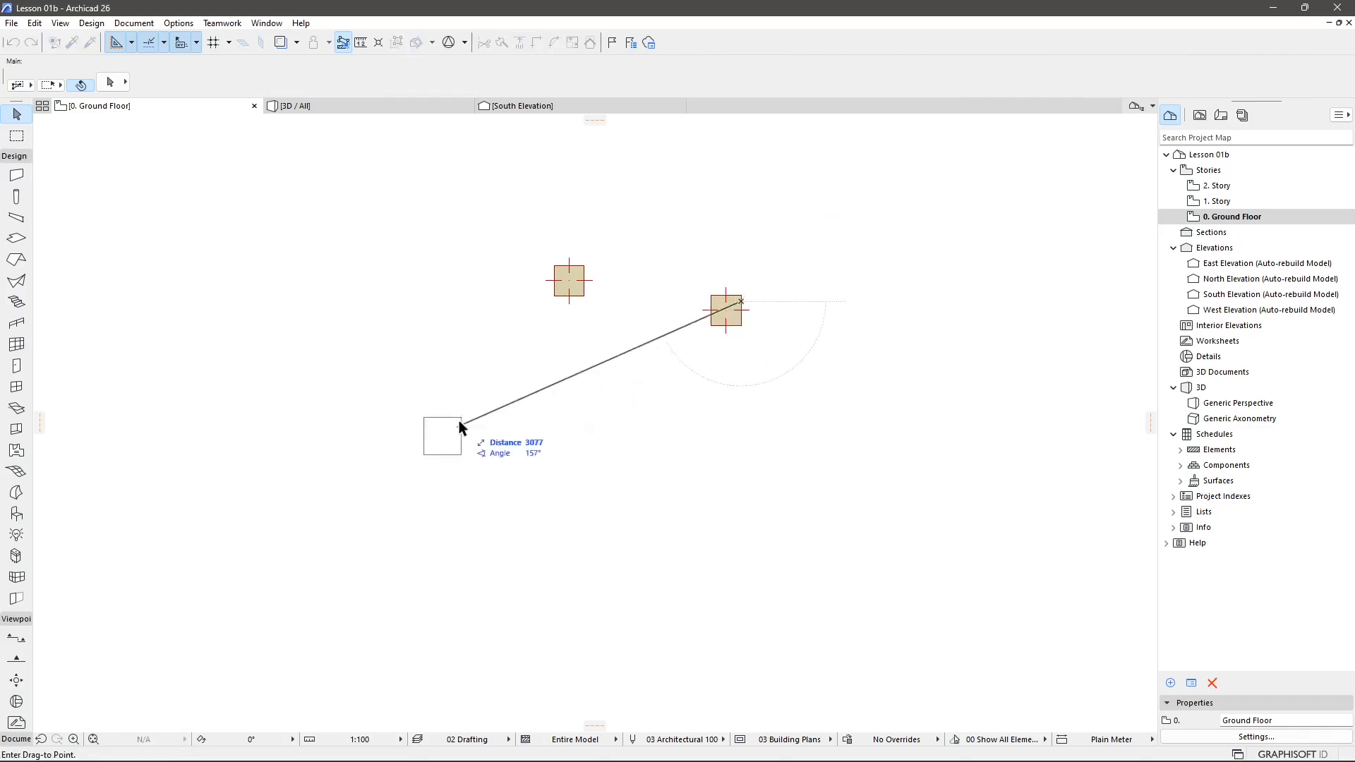
click(456, 421)
click(462, 416)
click(751, 362)
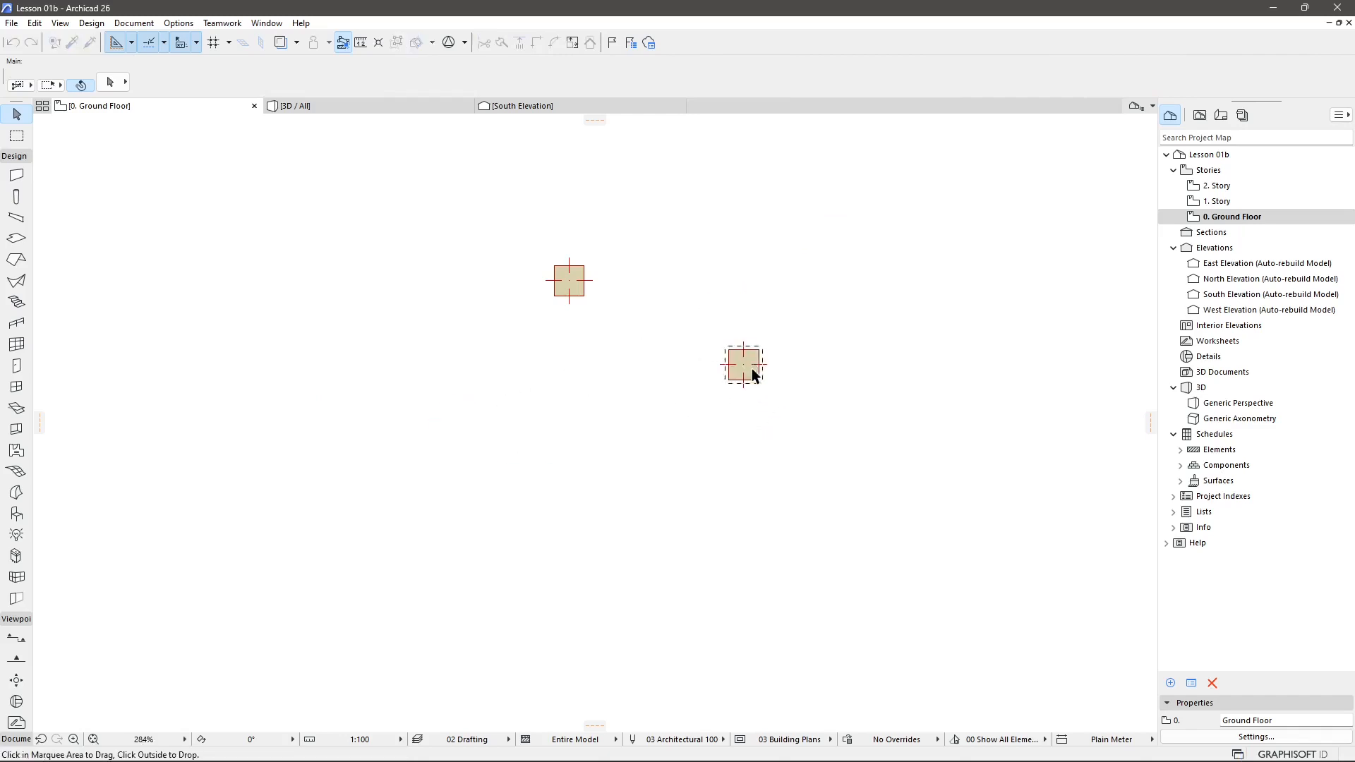
click(747, 357)
click(363, 370)
key(Delete)
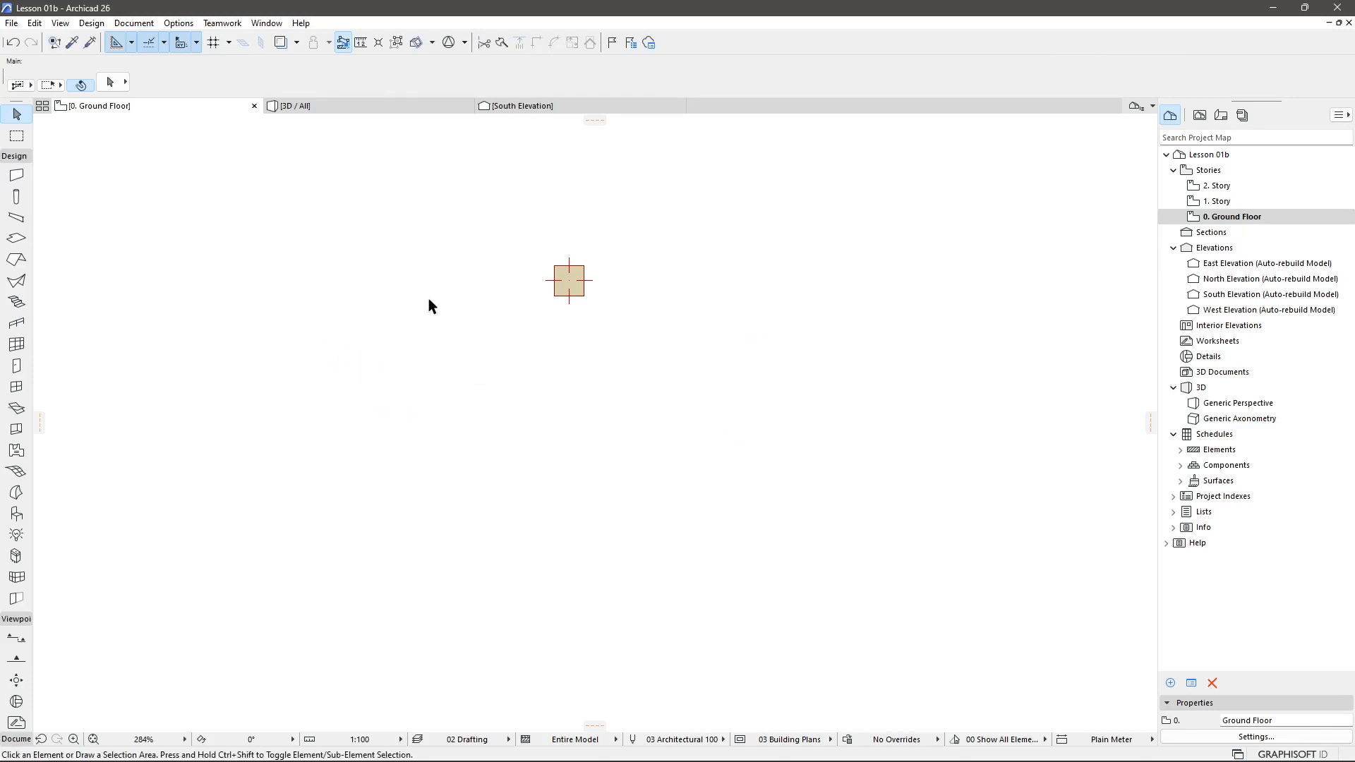
key(ctrl+z)
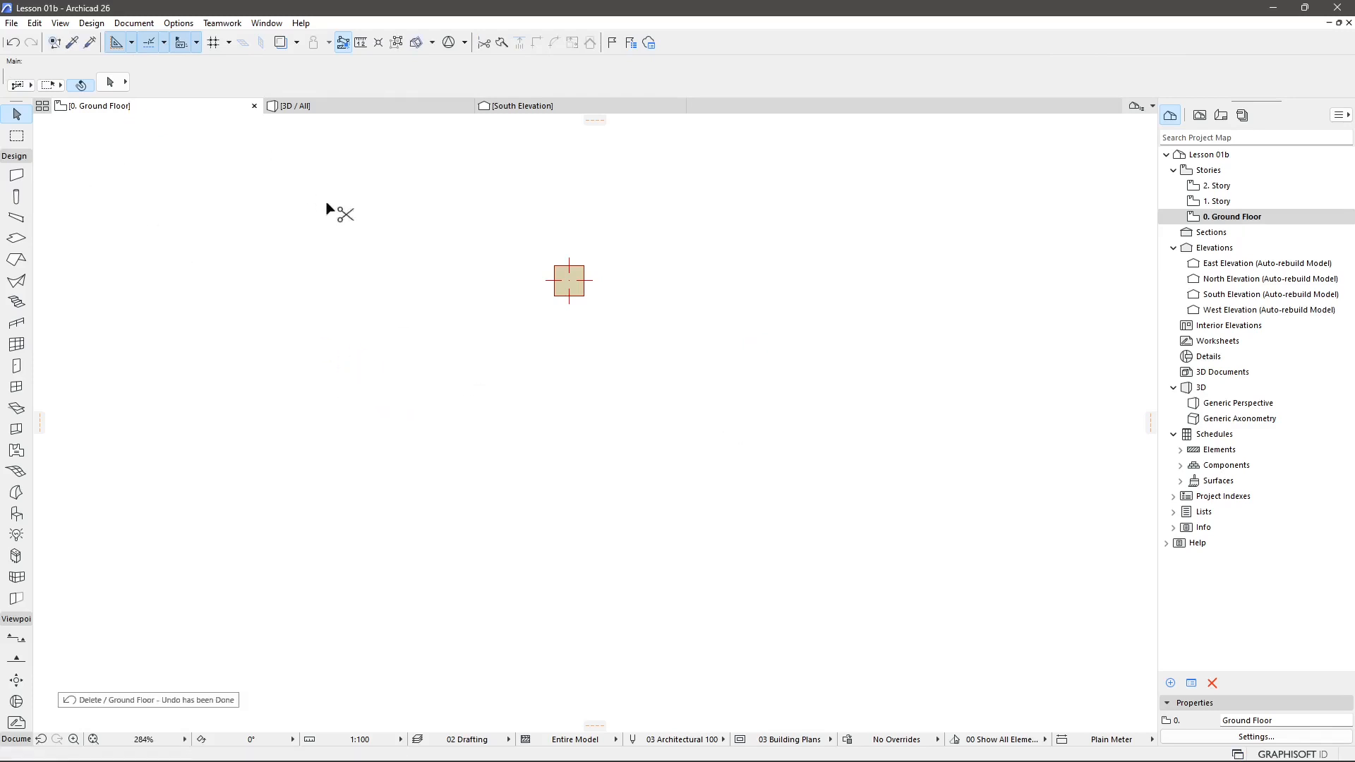
click(34, 23)
click(91, 23)
mouse_move(37, 23)
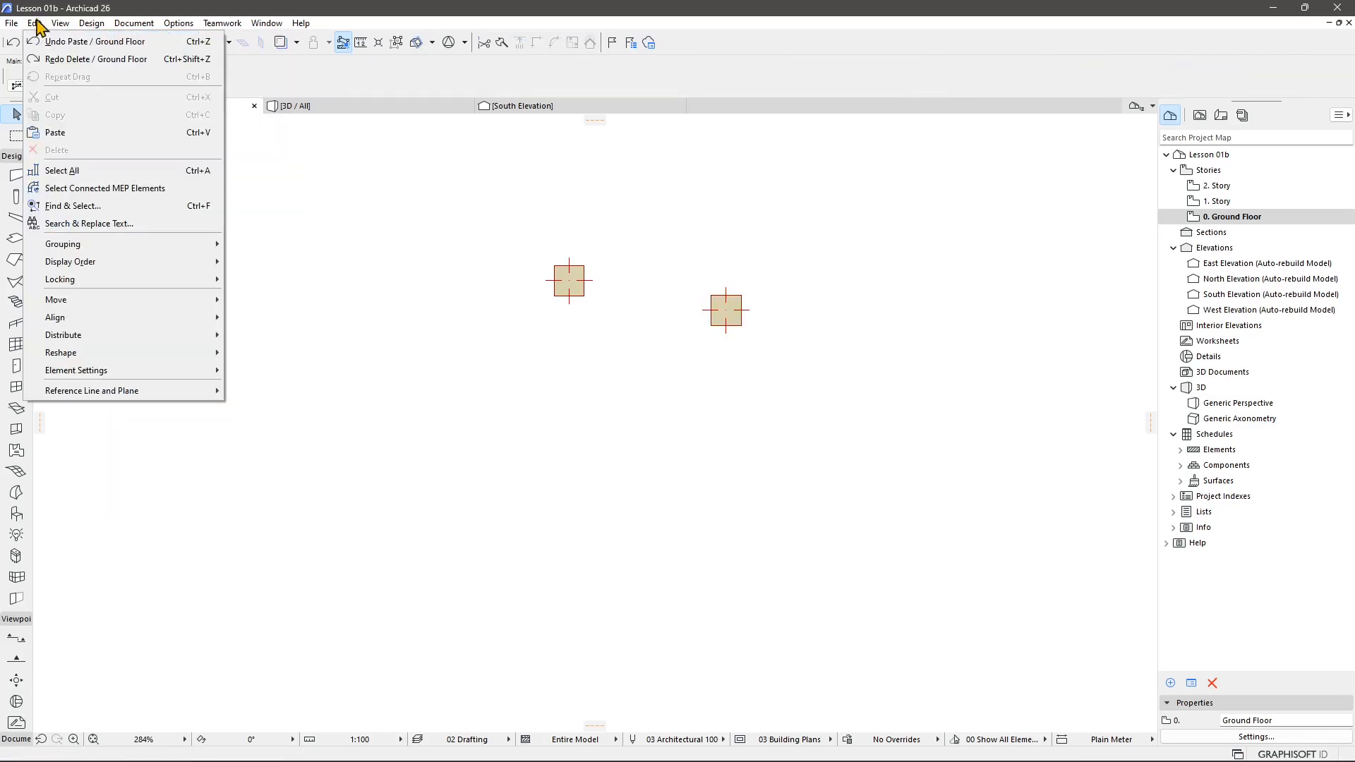
mouse_move(104, 266)
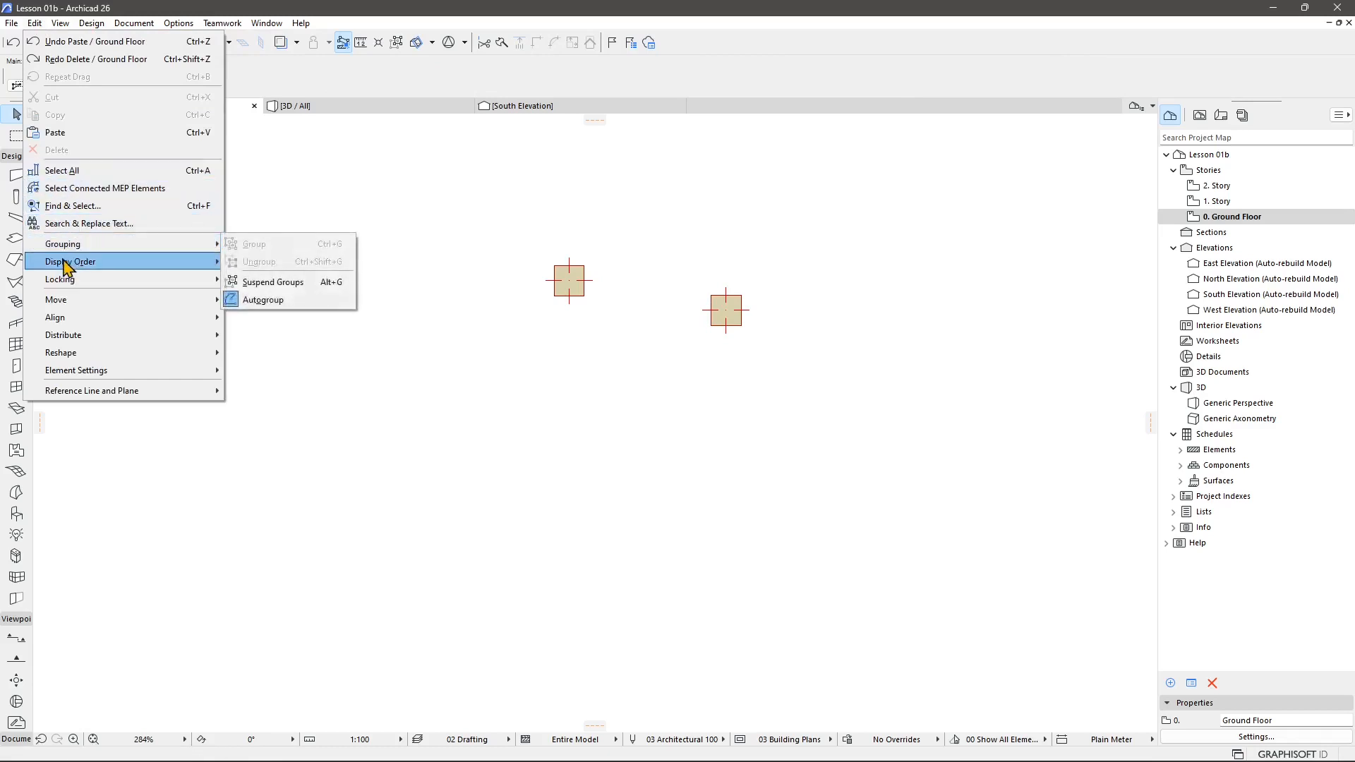
mouse_move(71, 340)
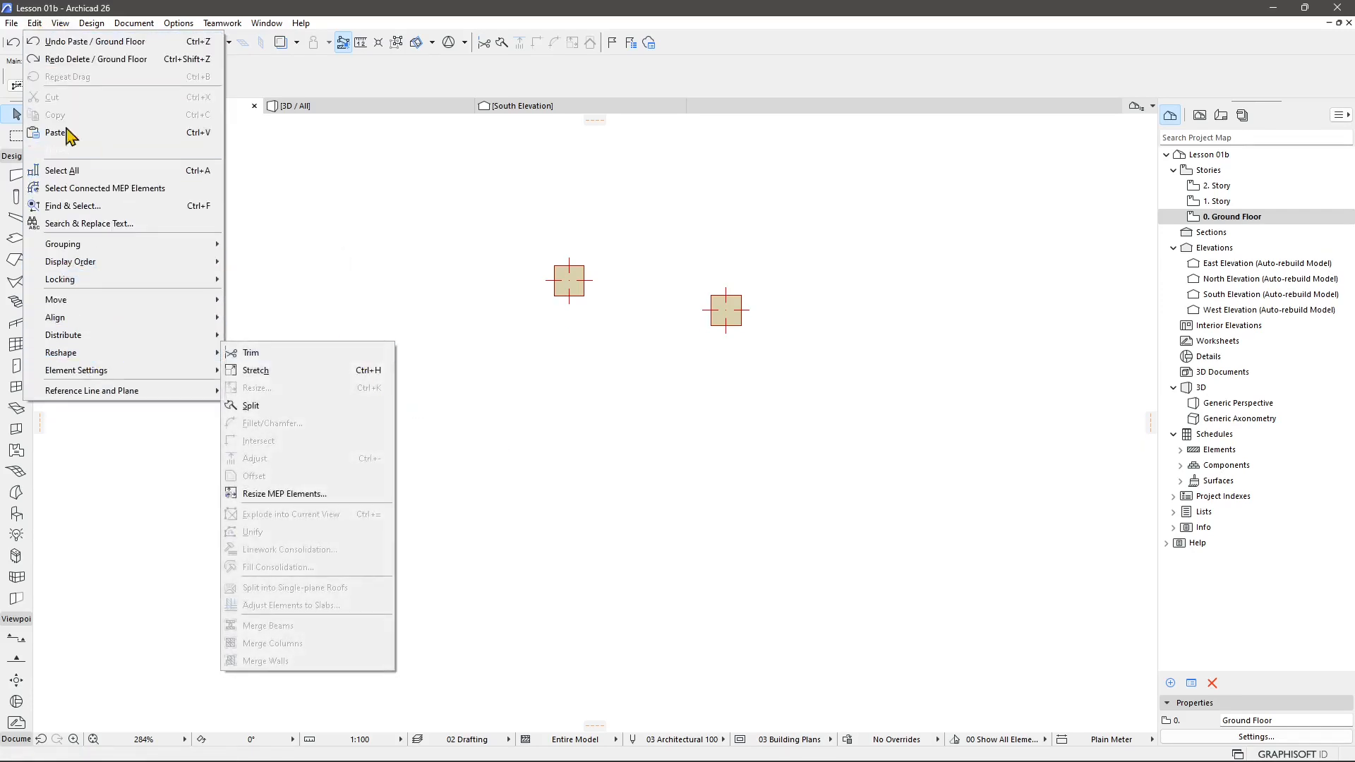
Step: Turn on the construction grid display in the ground floor plan, and turn it off again
click(60, 25)
click(60, 24)
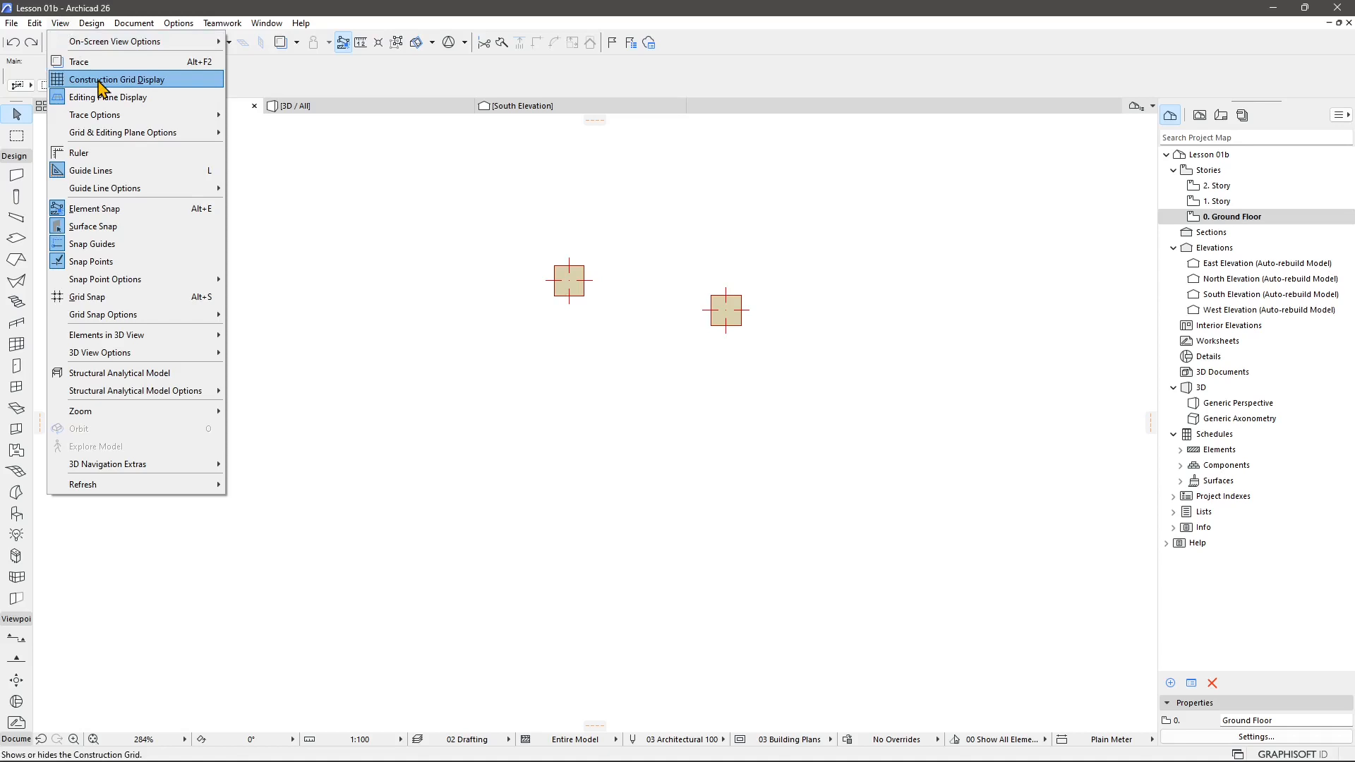
click(99, 80)
scroll(312, 396, down, 3)
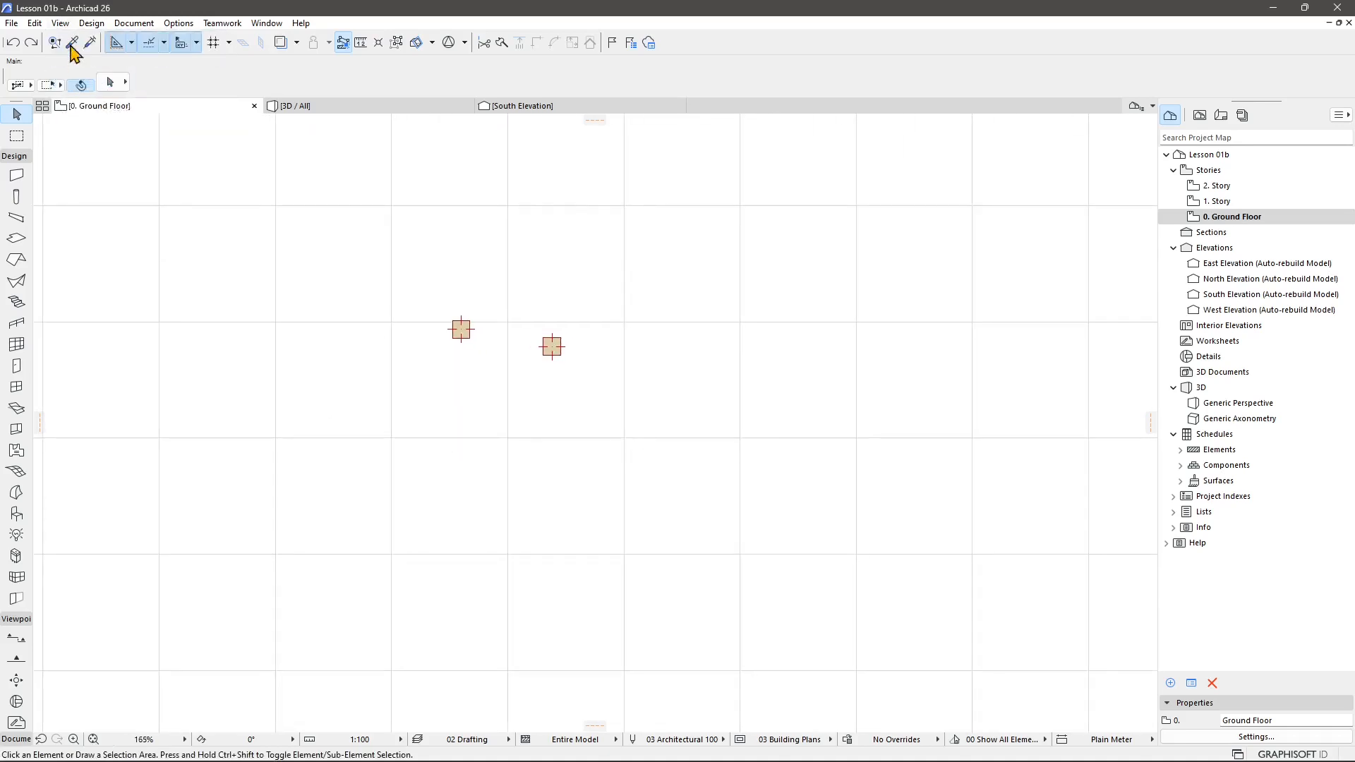
click(60, 23)
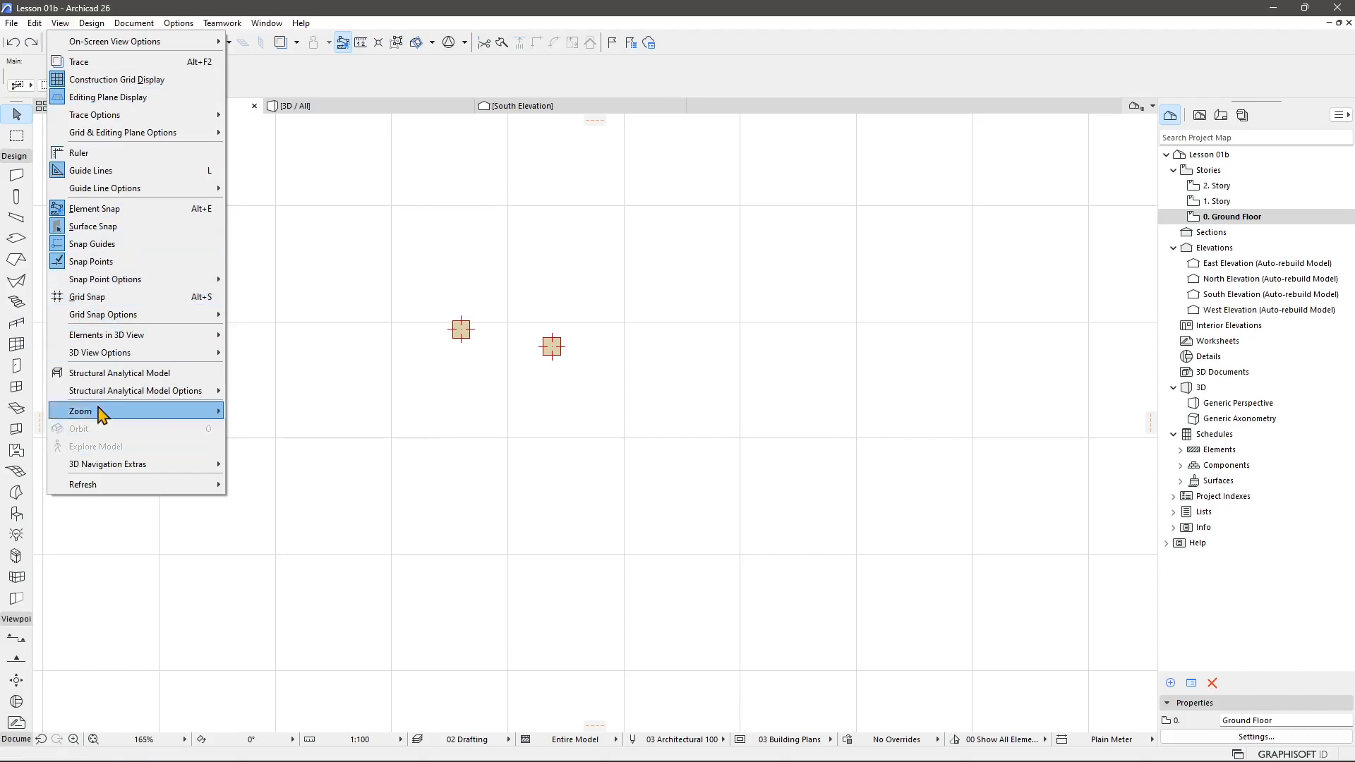
click(62, 80)
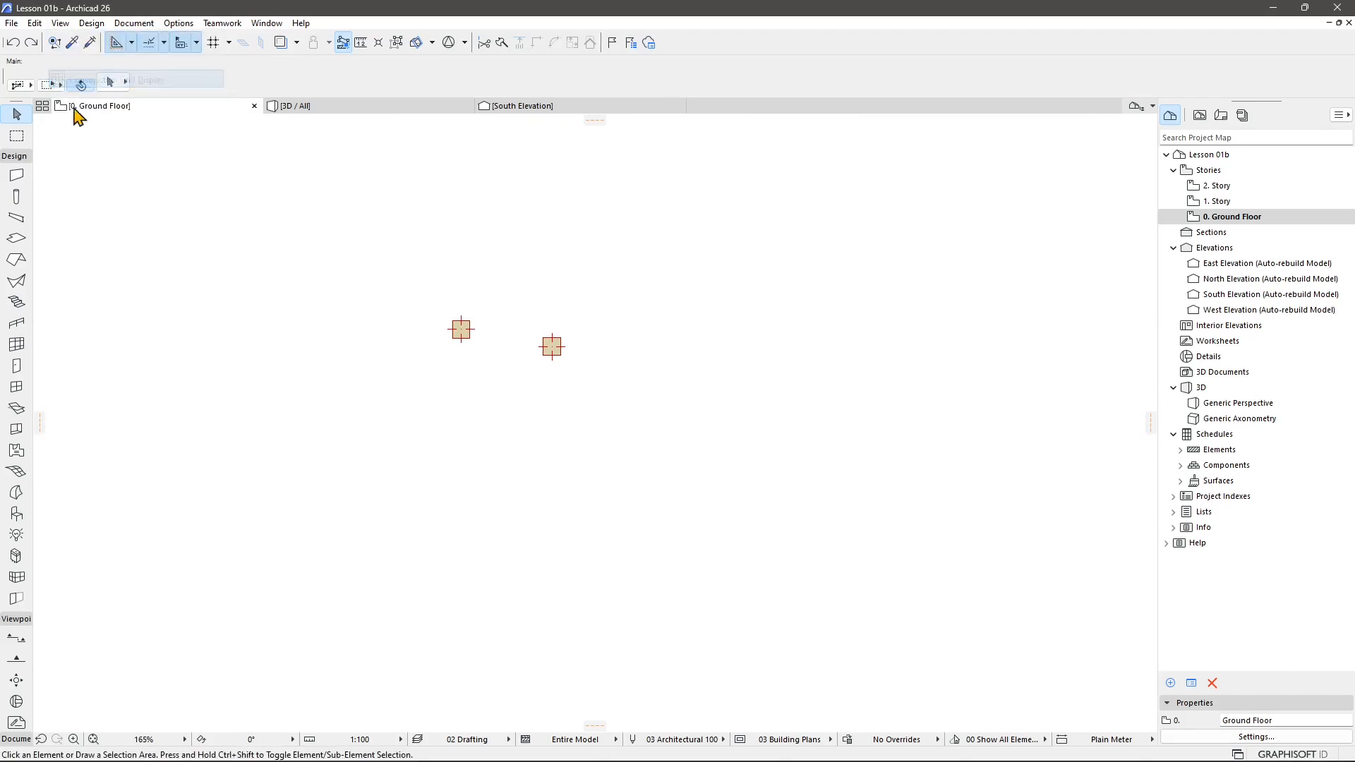
click(91, 23)
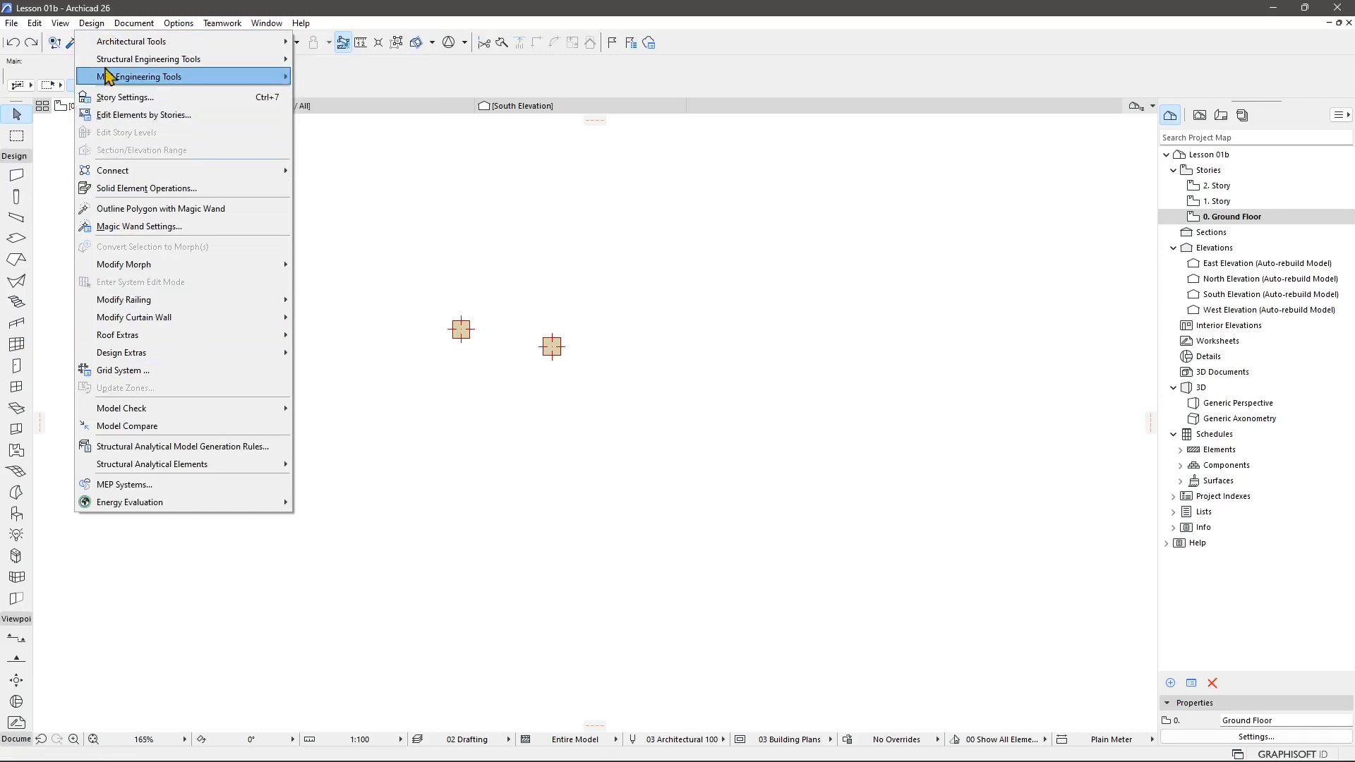
mouse_move(134, 28)
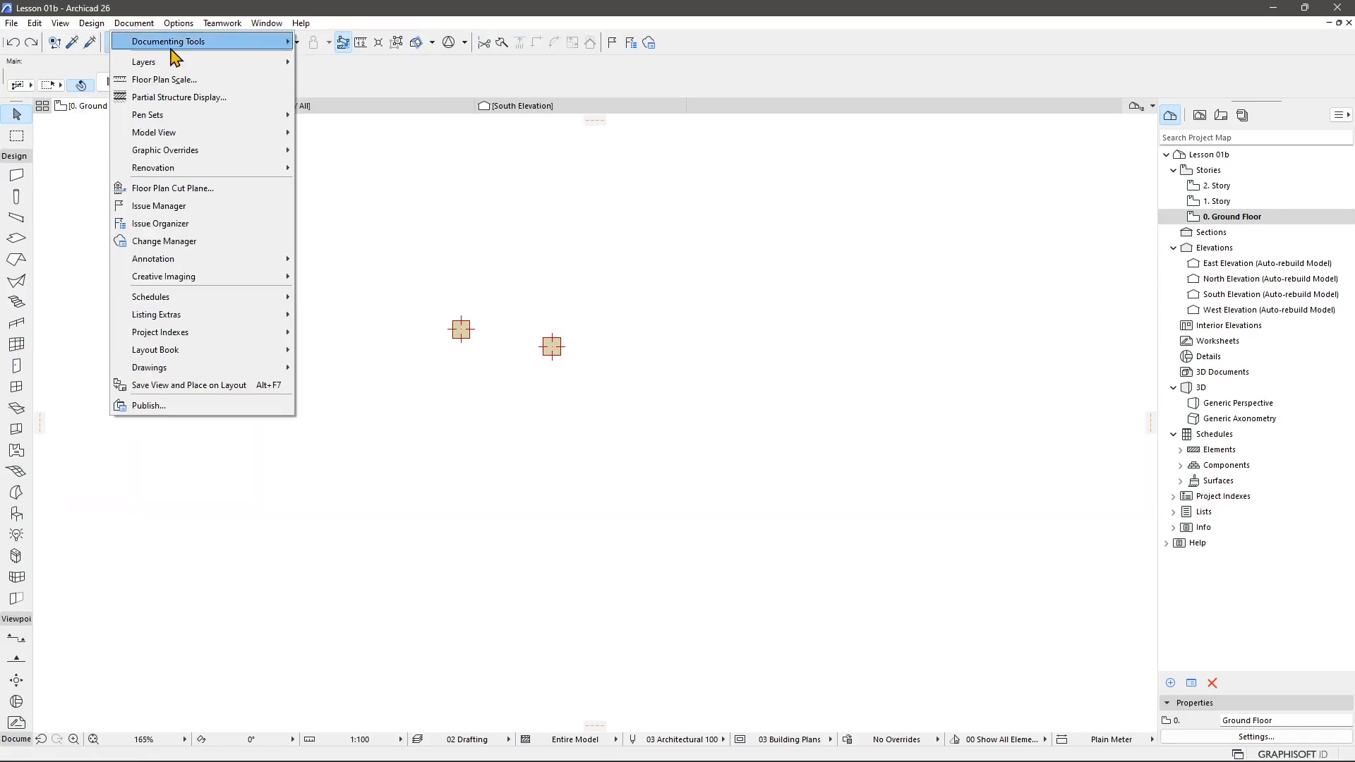
mouse_move(175, 42)
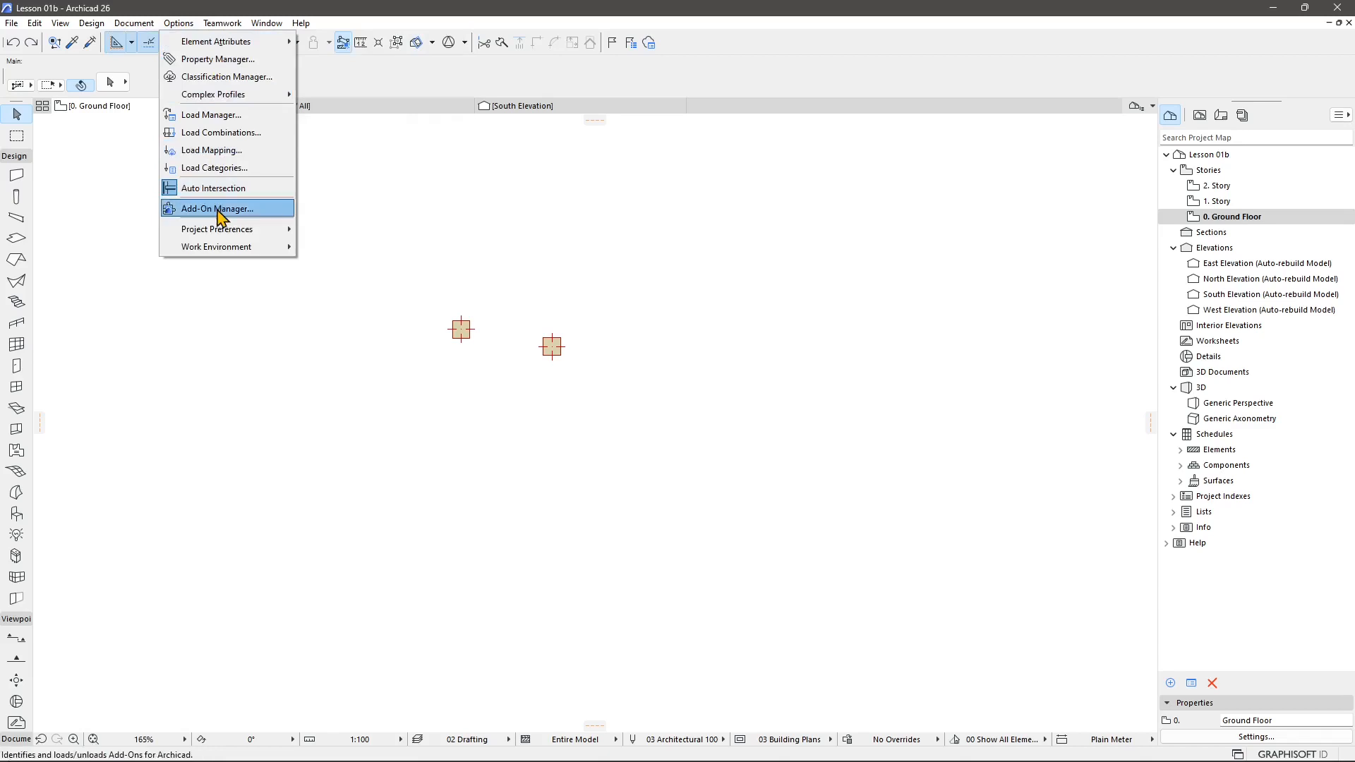
mouse_move(235, 246)
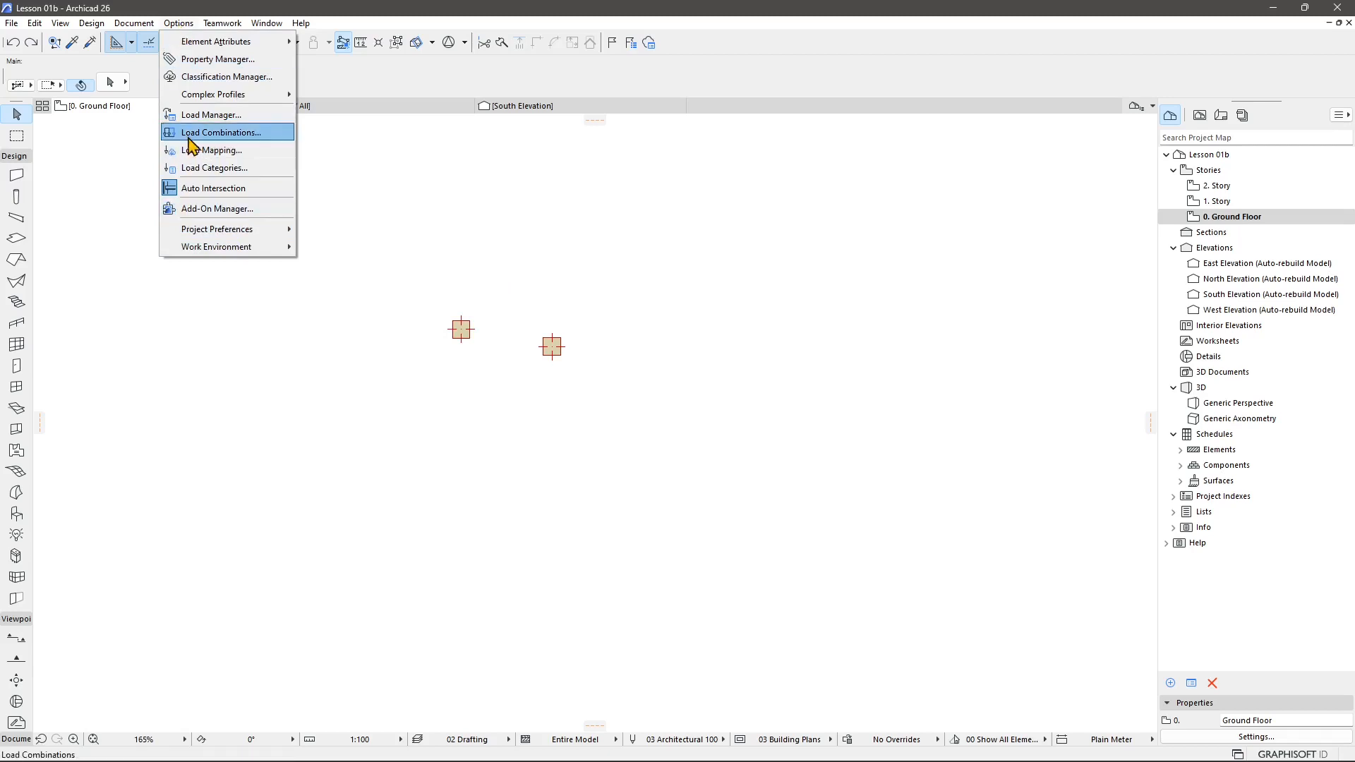
mouse_move(214, 30)
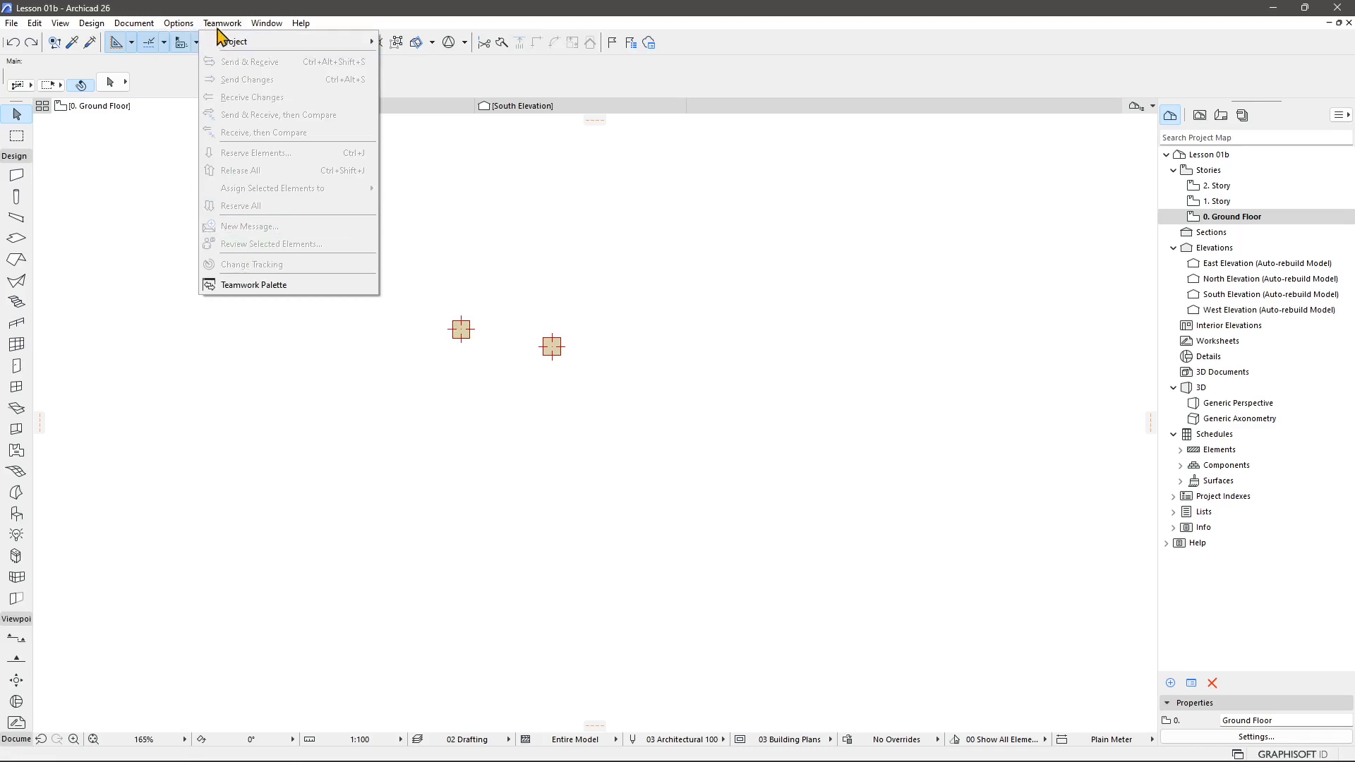
mouse_move(267, 32)
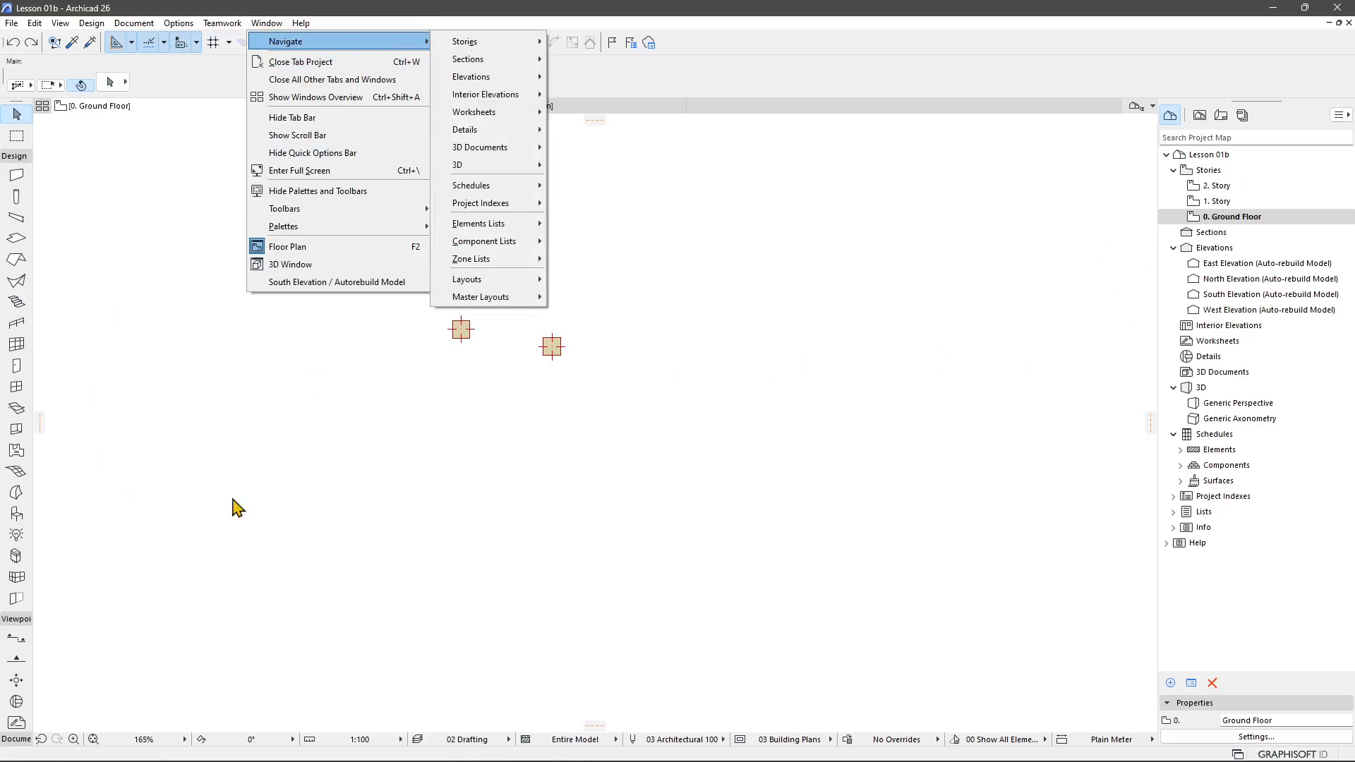
click(1255, 691)
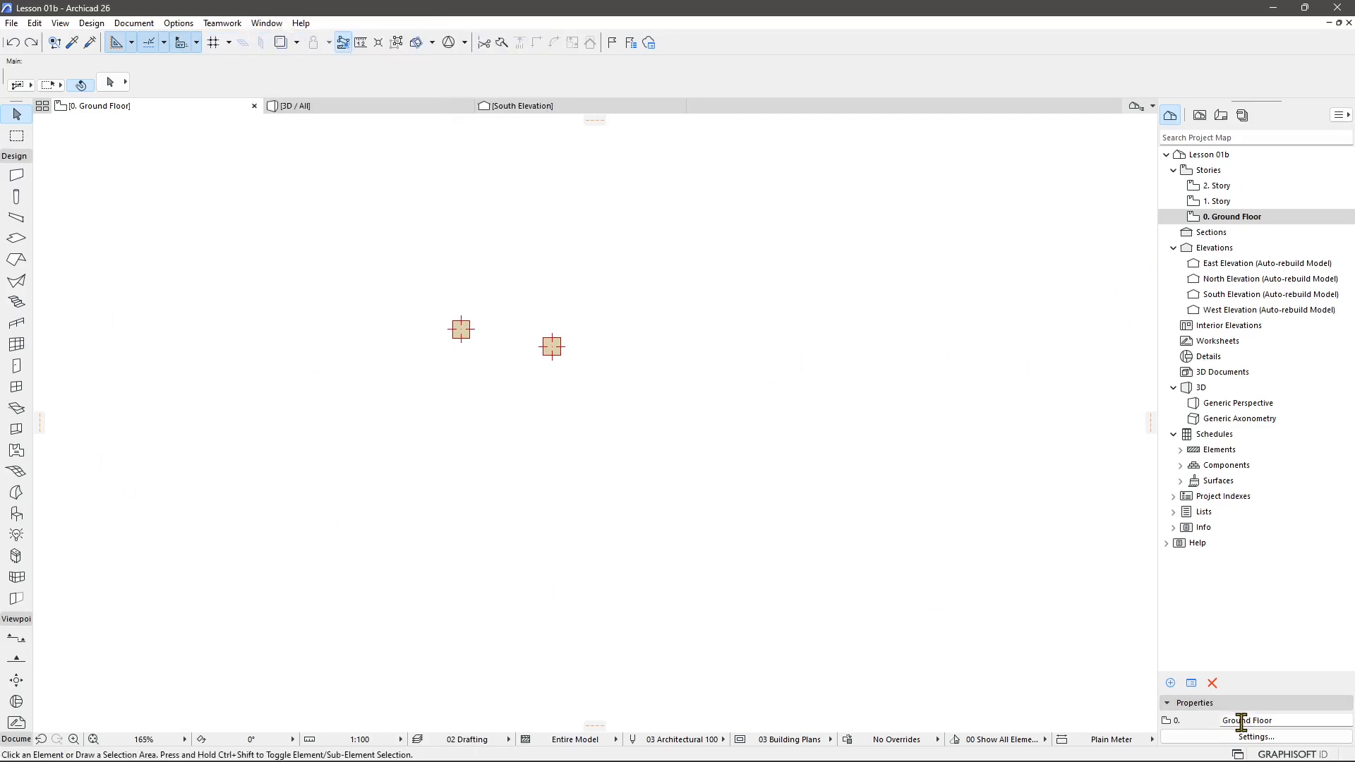
Step: Look through the Navigator's View Map, Layout Book and Publisher Sets, and return to the Project Map
click(1200, 115)
click(1221, 118)
click(1242, 115)
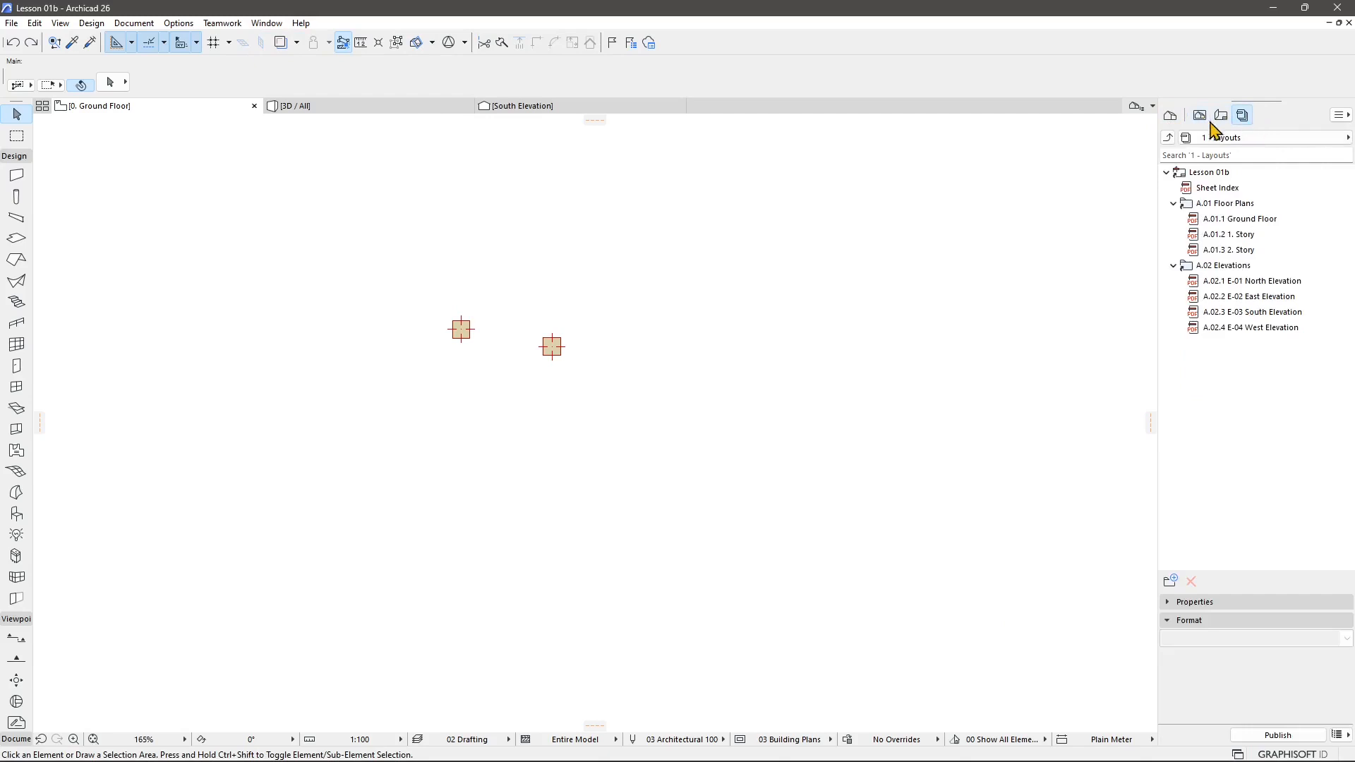
click(1217, 118)
click(1200, 115)
click(1170, 116)
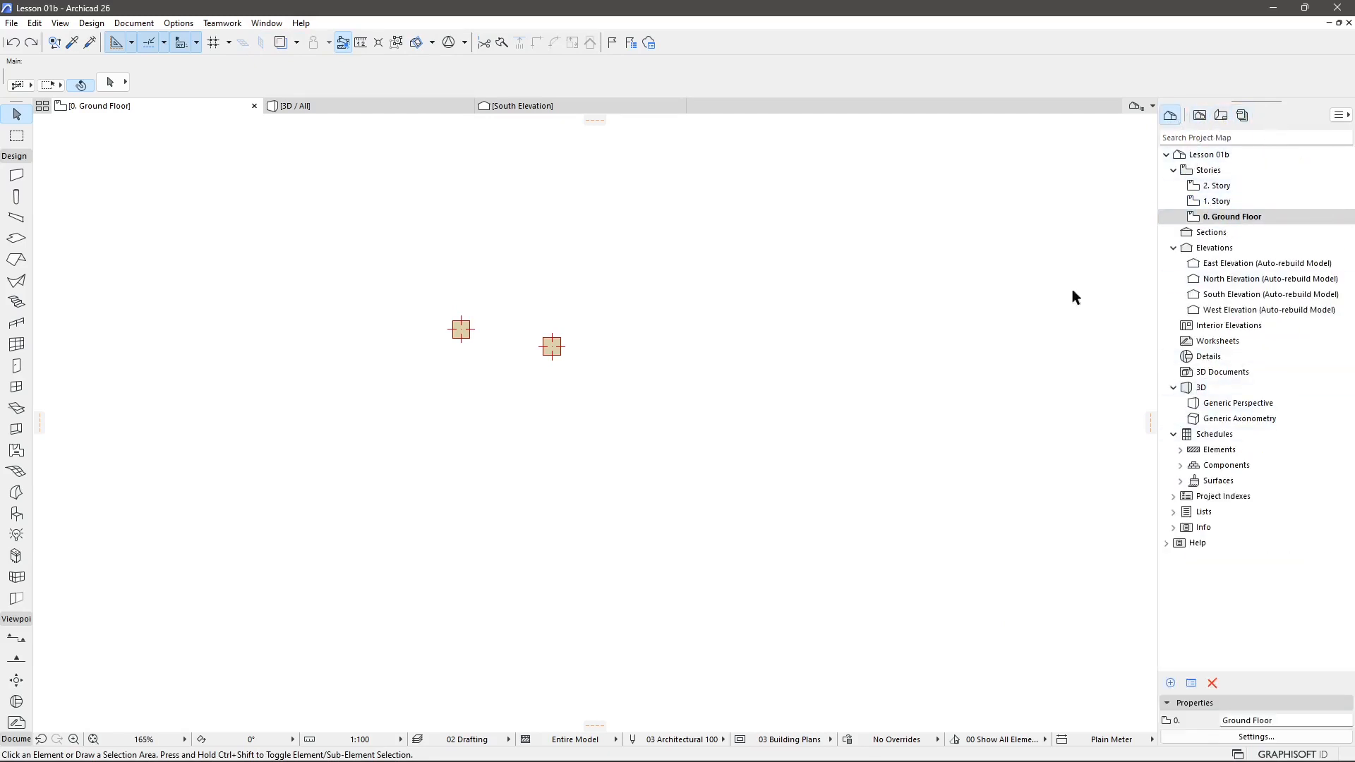
Step: Hide the Toolbox palette and show it again
click(267, 23)
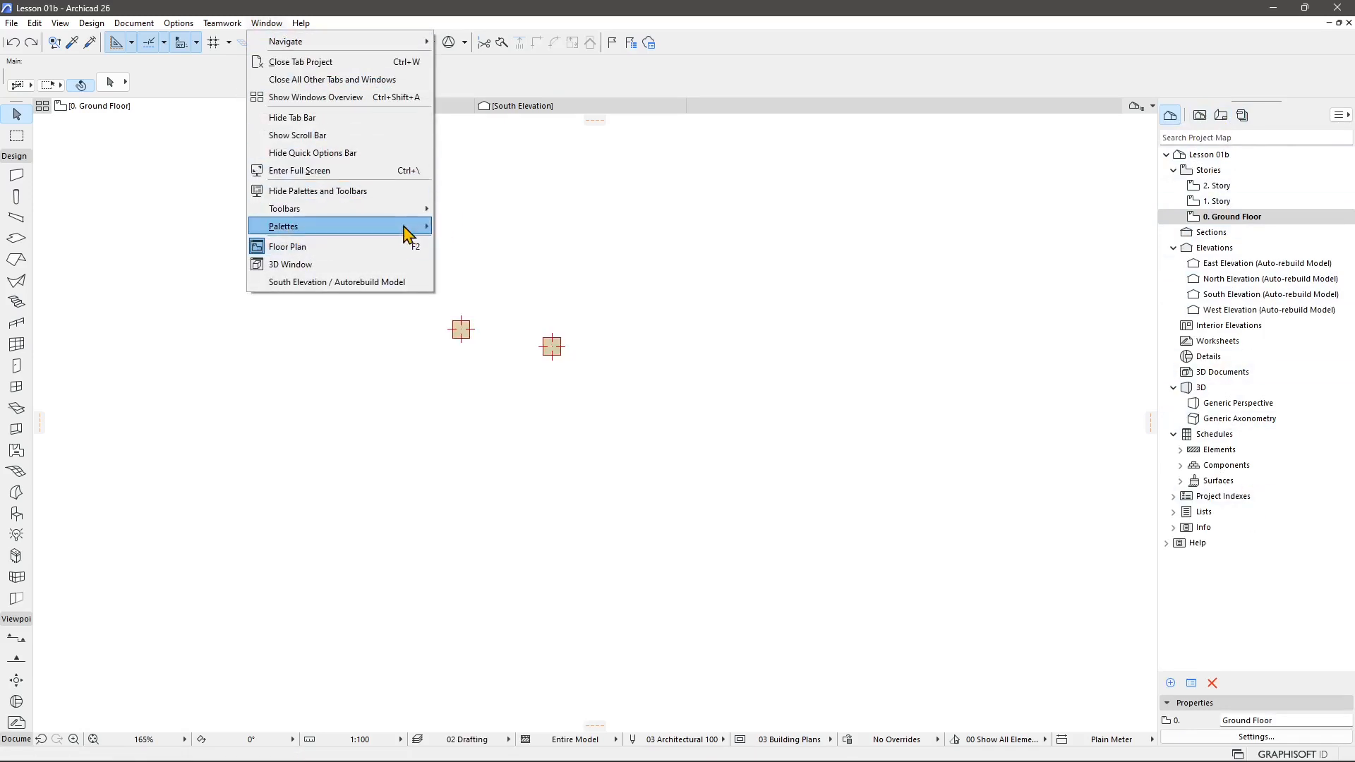
mouse_move(410, 226)
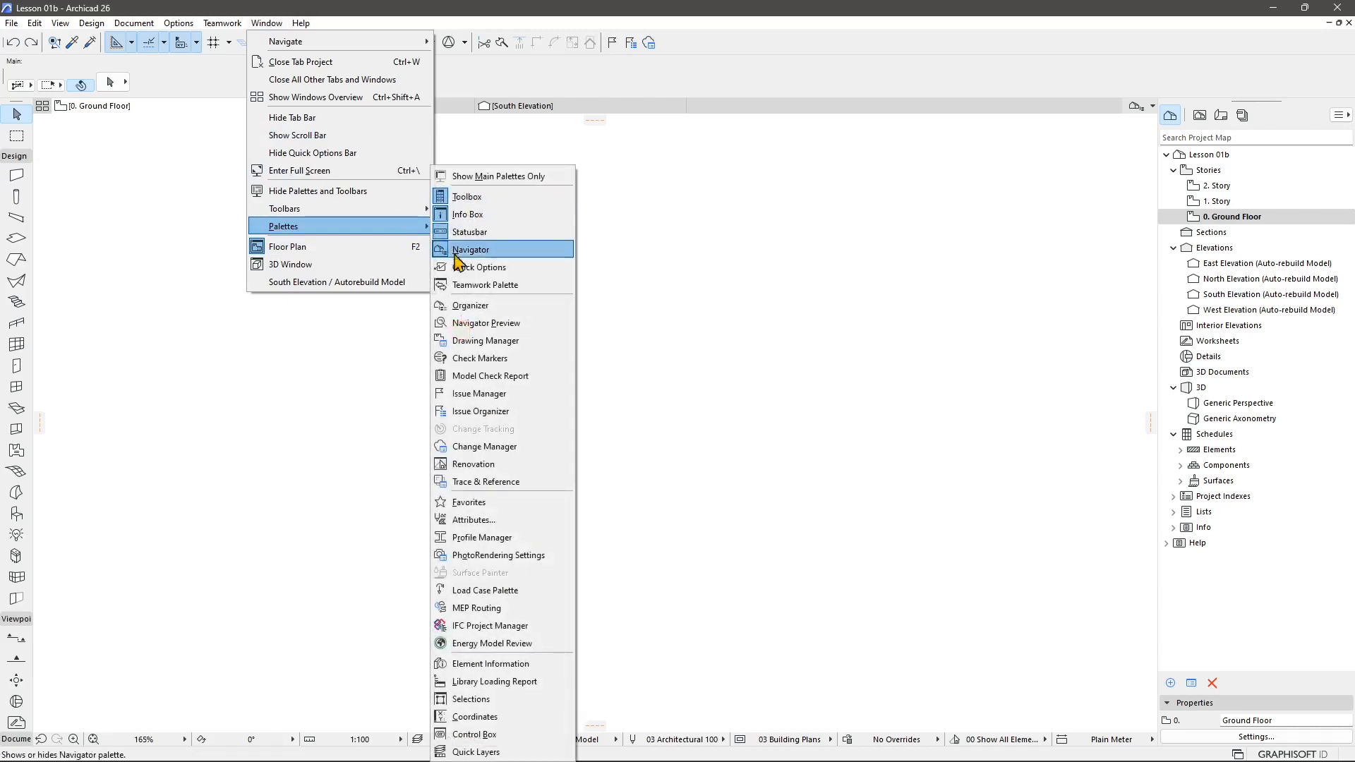
click(446, 199)
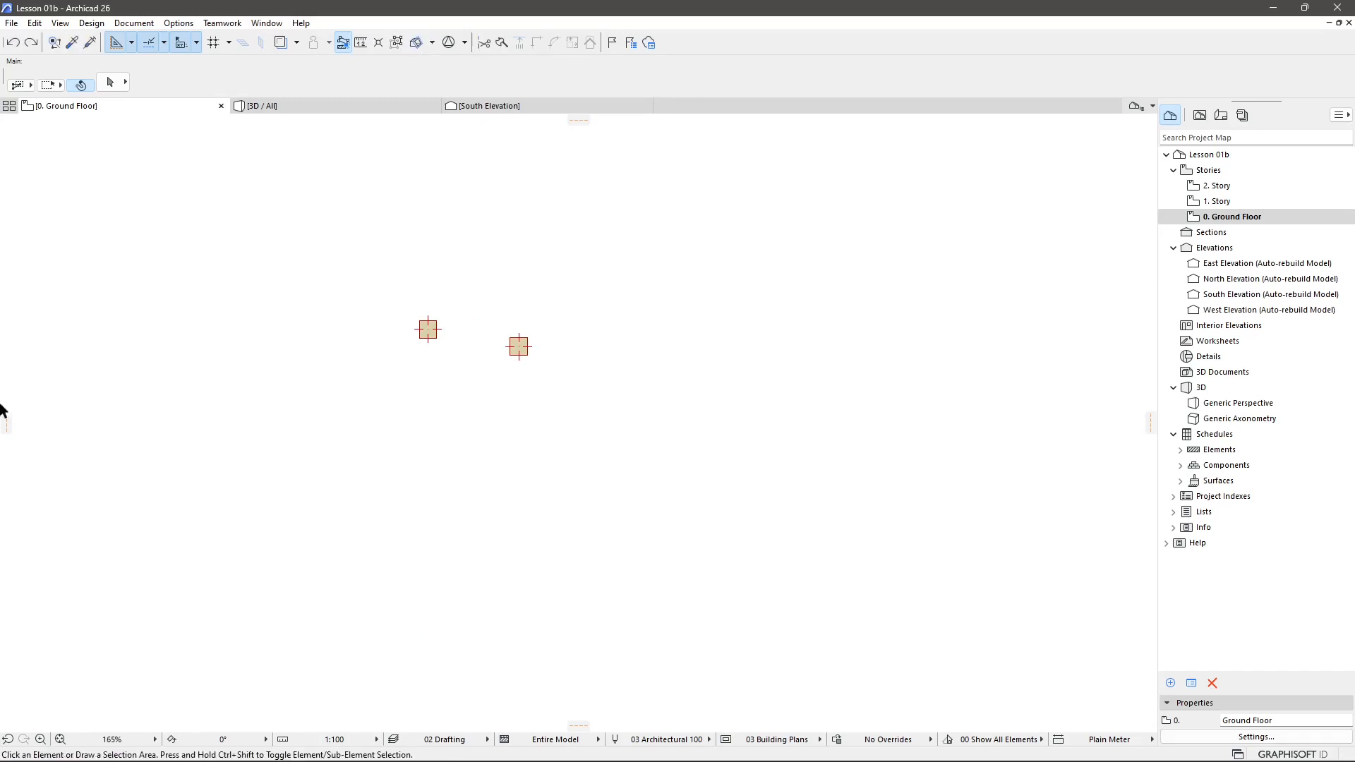
click(267, 22)
mouse_move(318, 227)
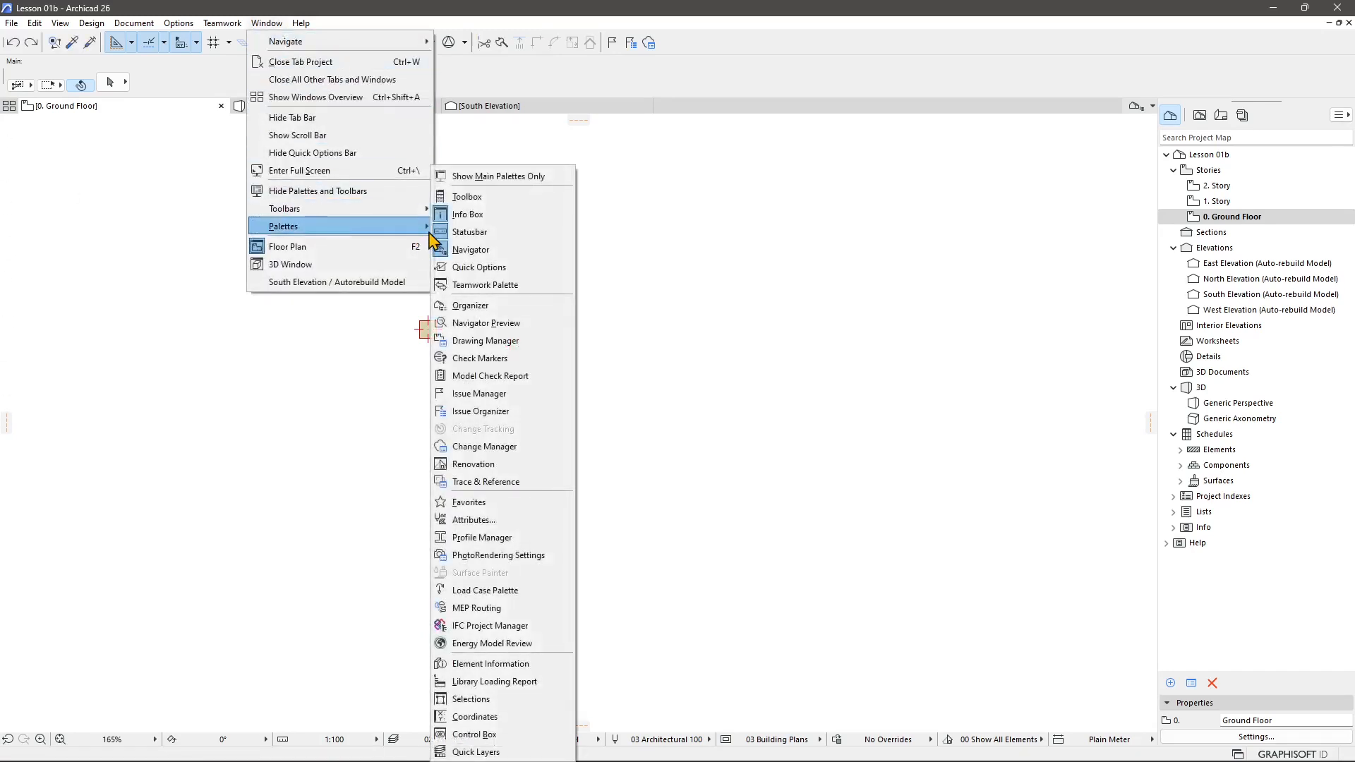
click(443, 198)
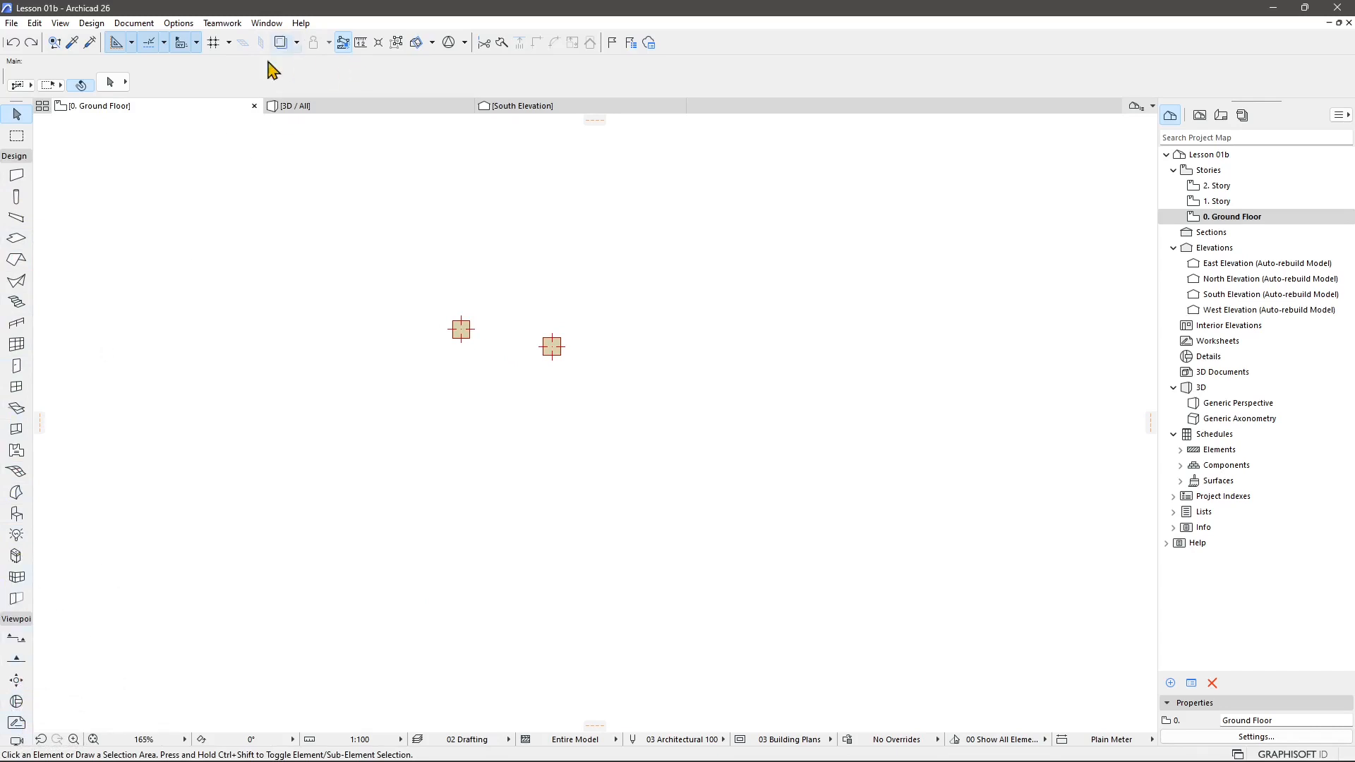
Step: Hide and restore the Info Box palette, and briefly activate the Wall tool to view its settings there before returning to the Arrow tool
click(267, 23)
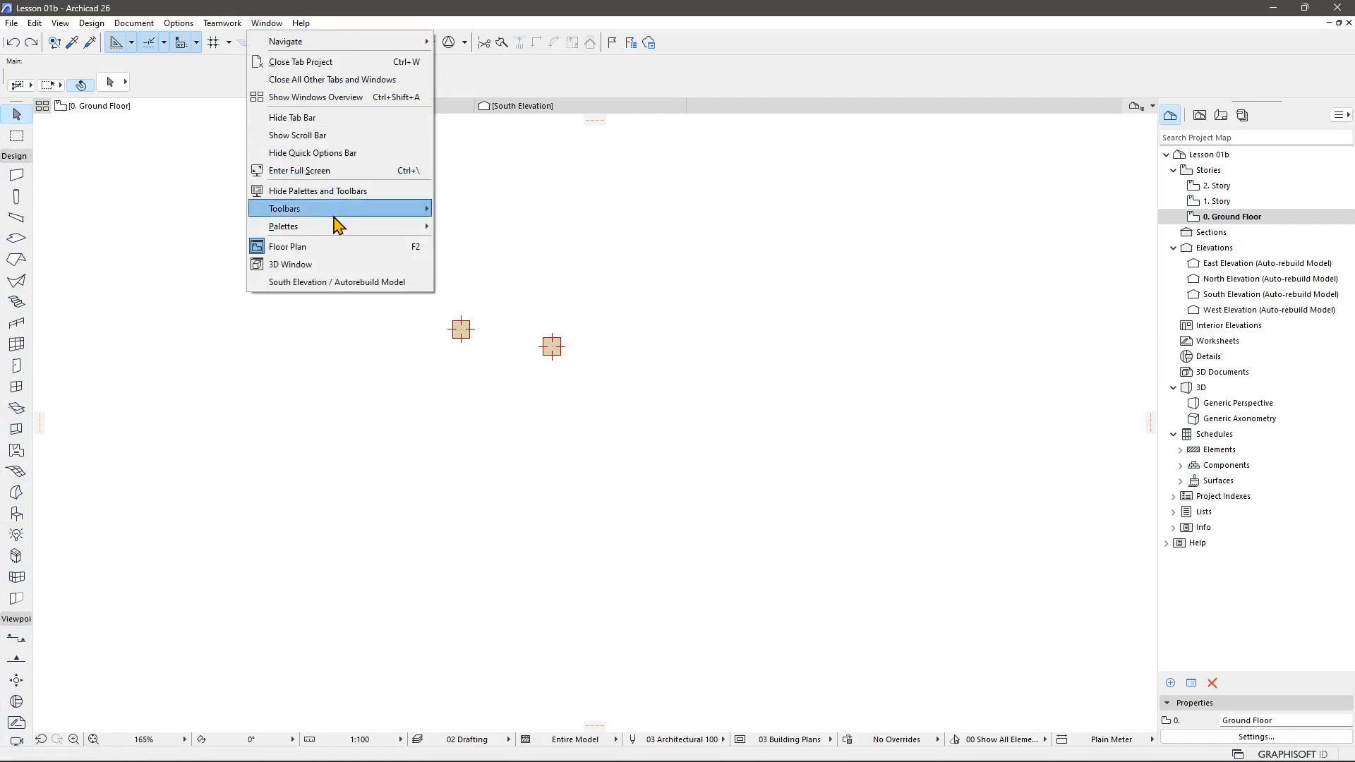
mouse_move(343, 226)
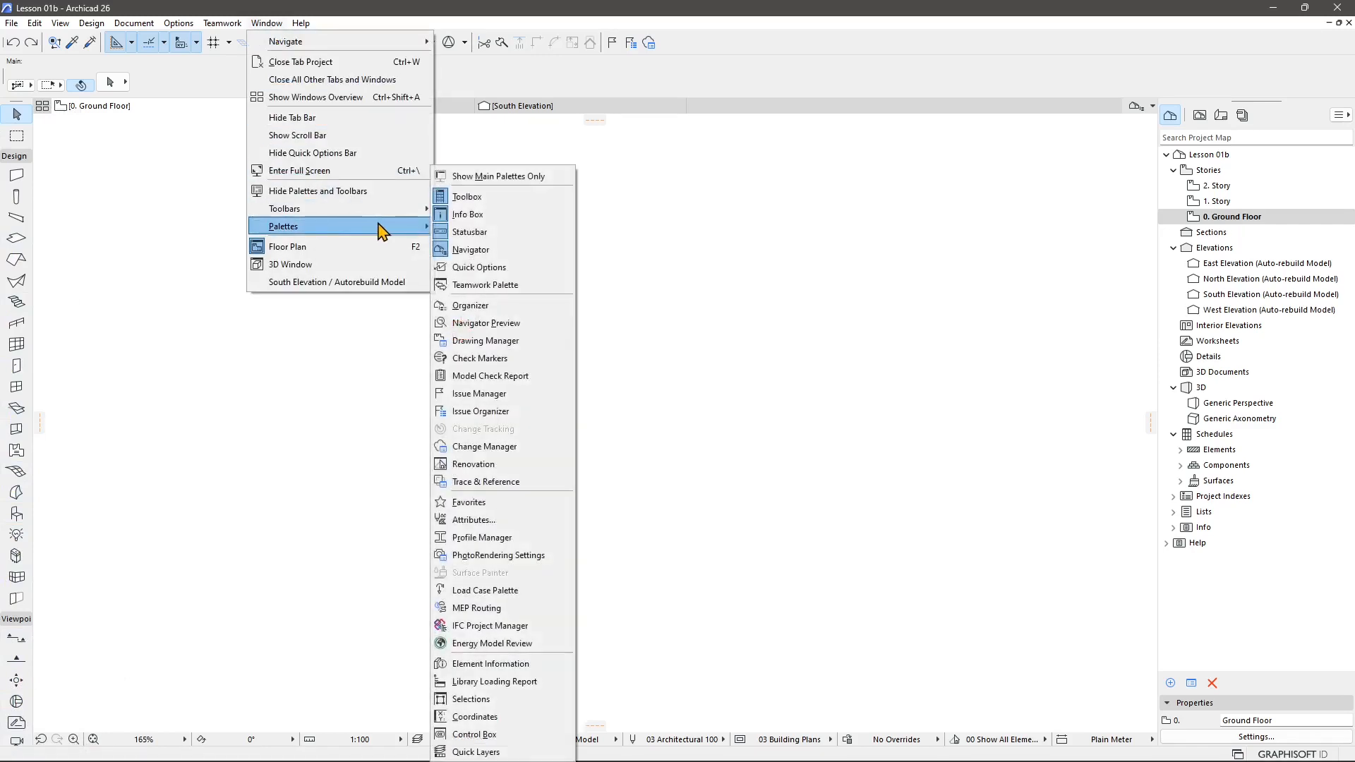
click(468, 215)
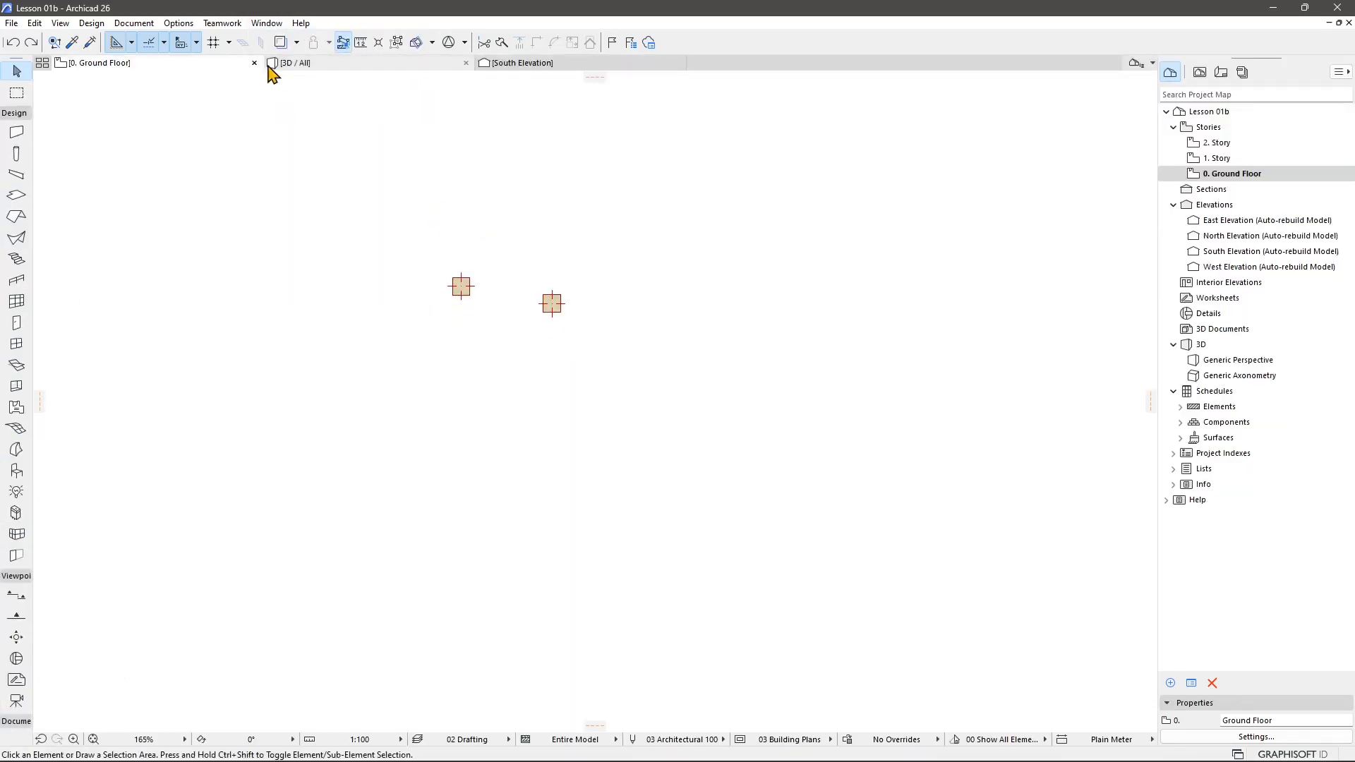
click(262, 25)
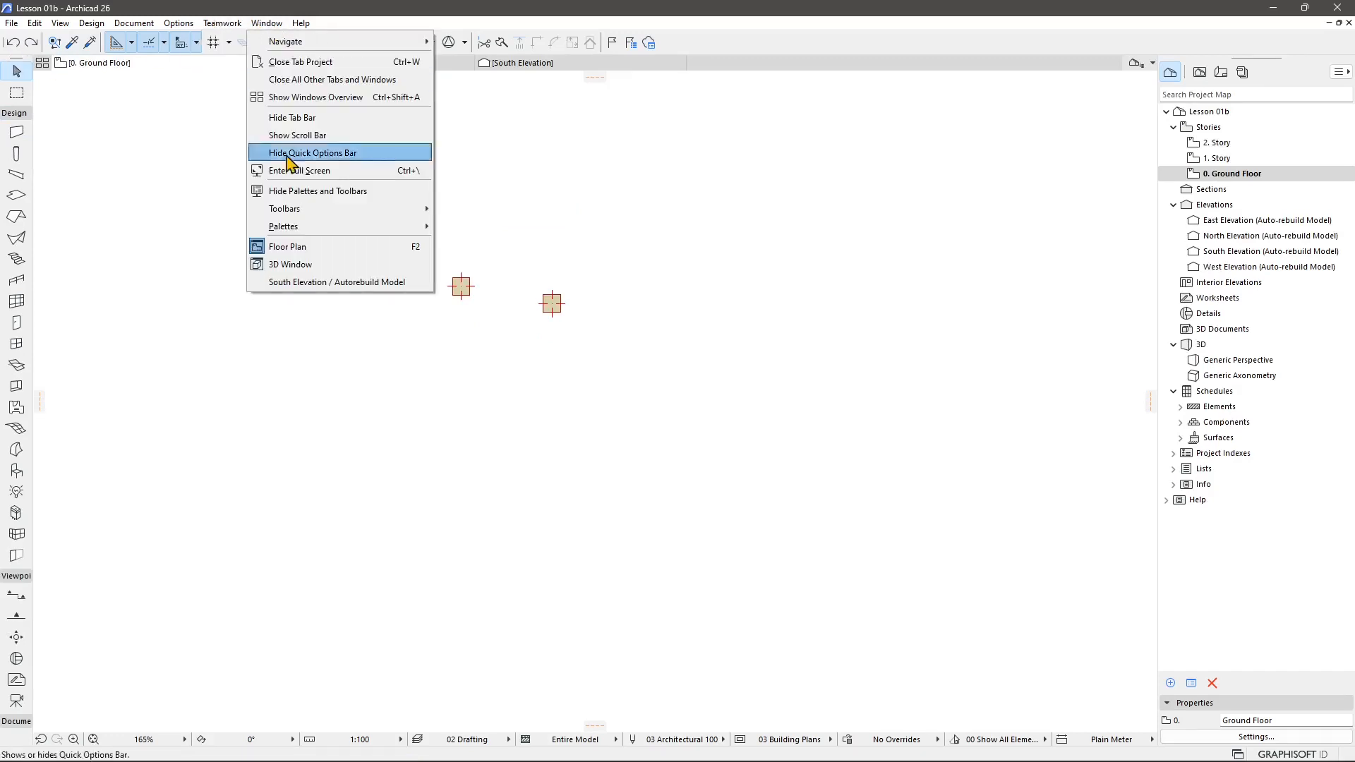
mouse_move(326, 228)
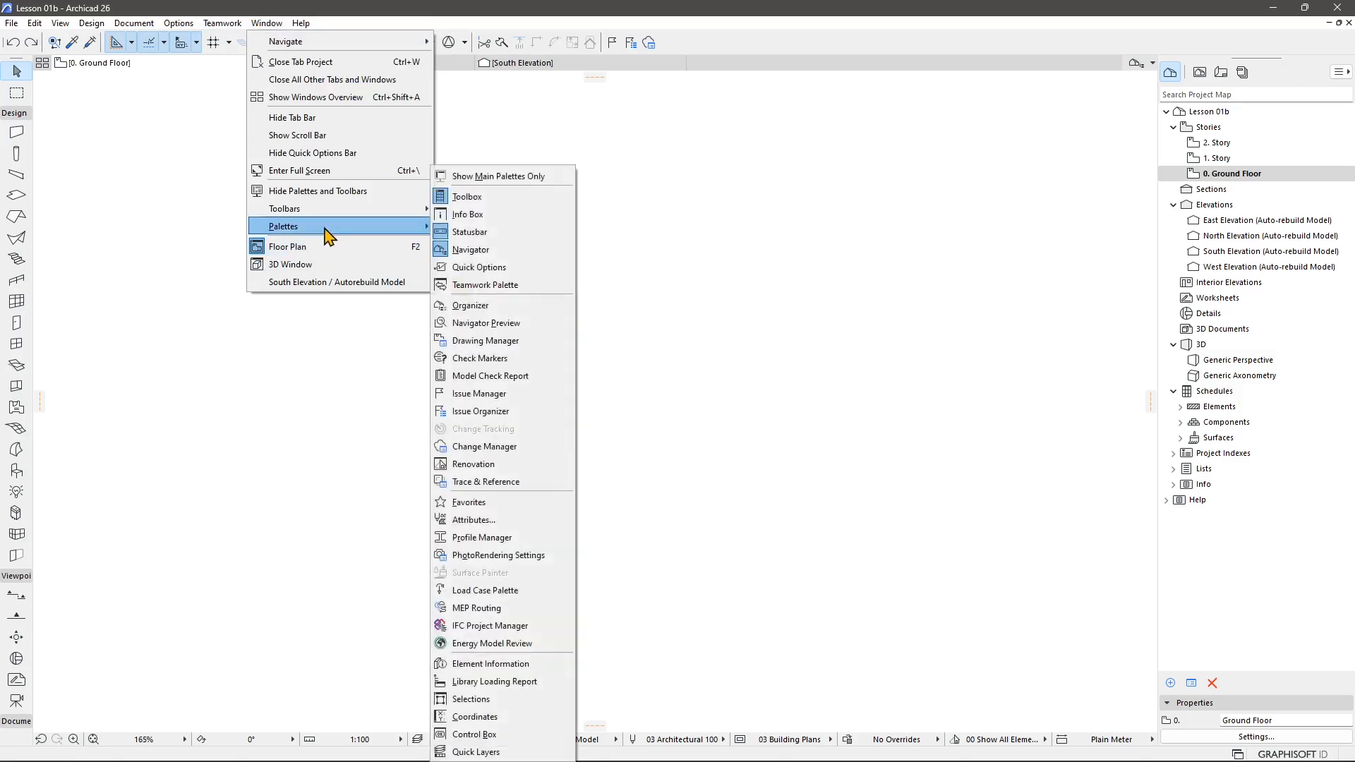
click(455, 215)
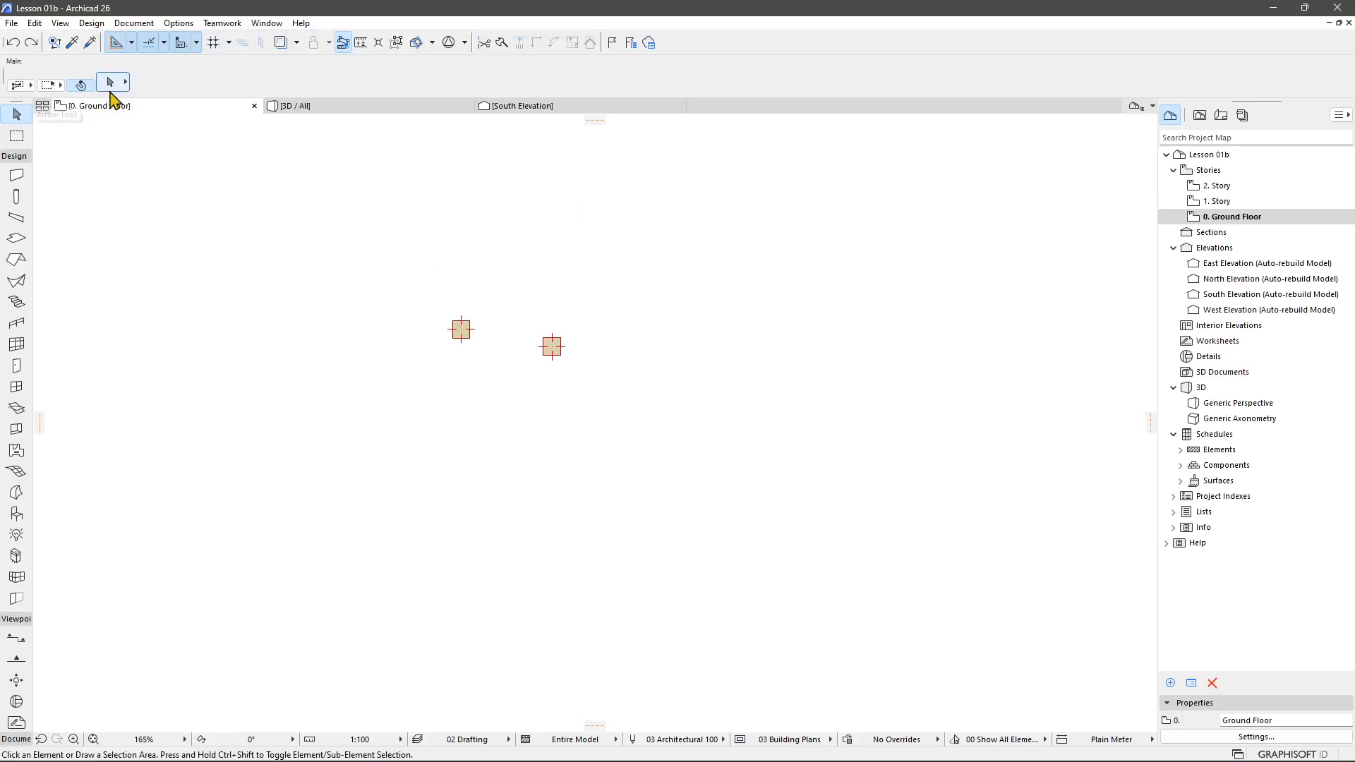
click(16, 177)
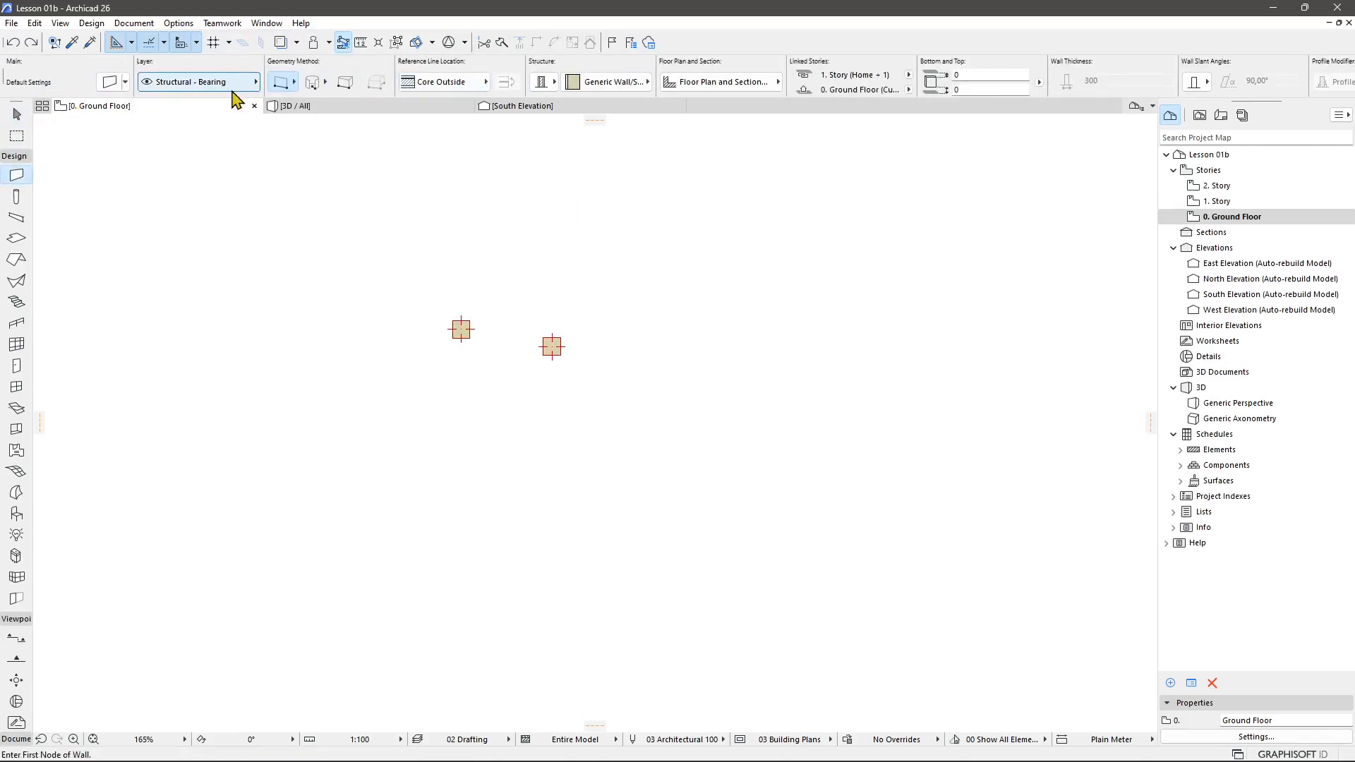
click(16, 115)
Step: Hide the Statusbar palette and show it again
click(267, 23)
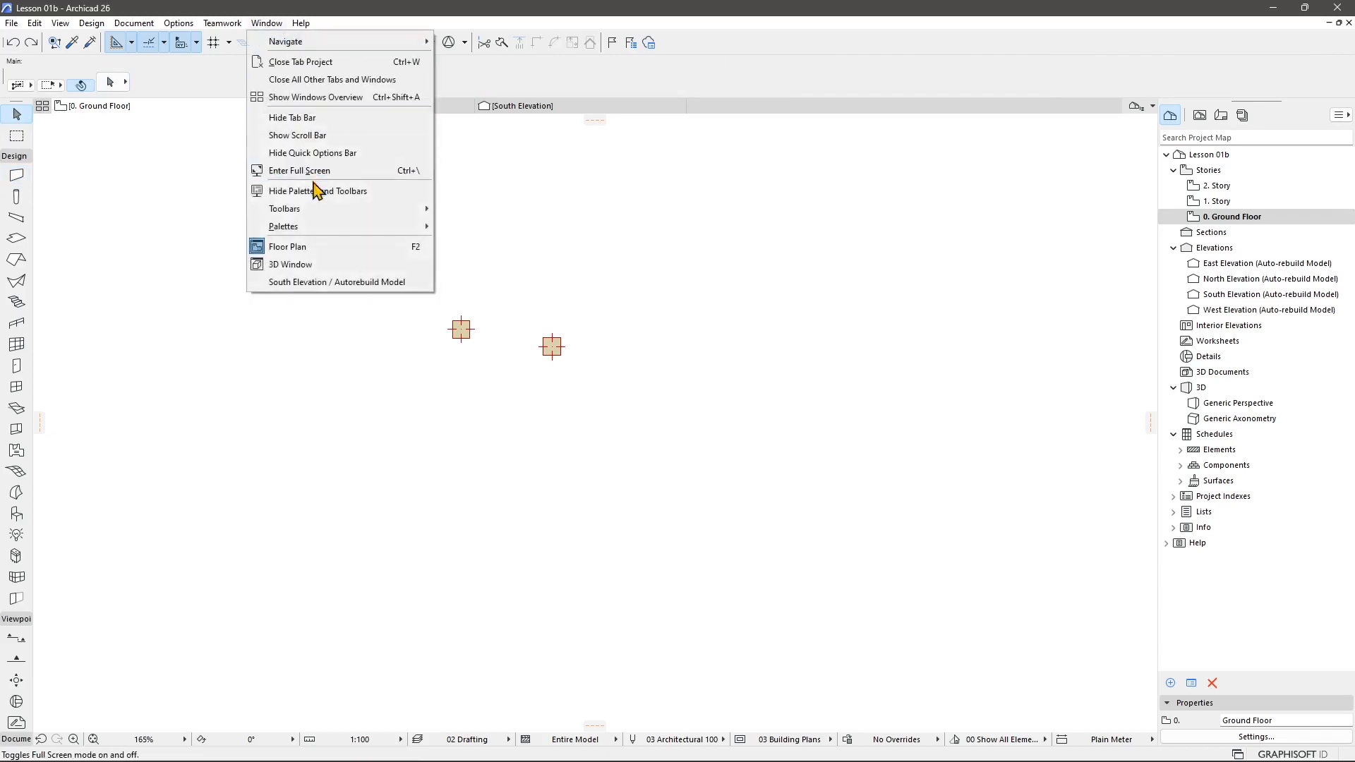
mouse_move(326, 231)
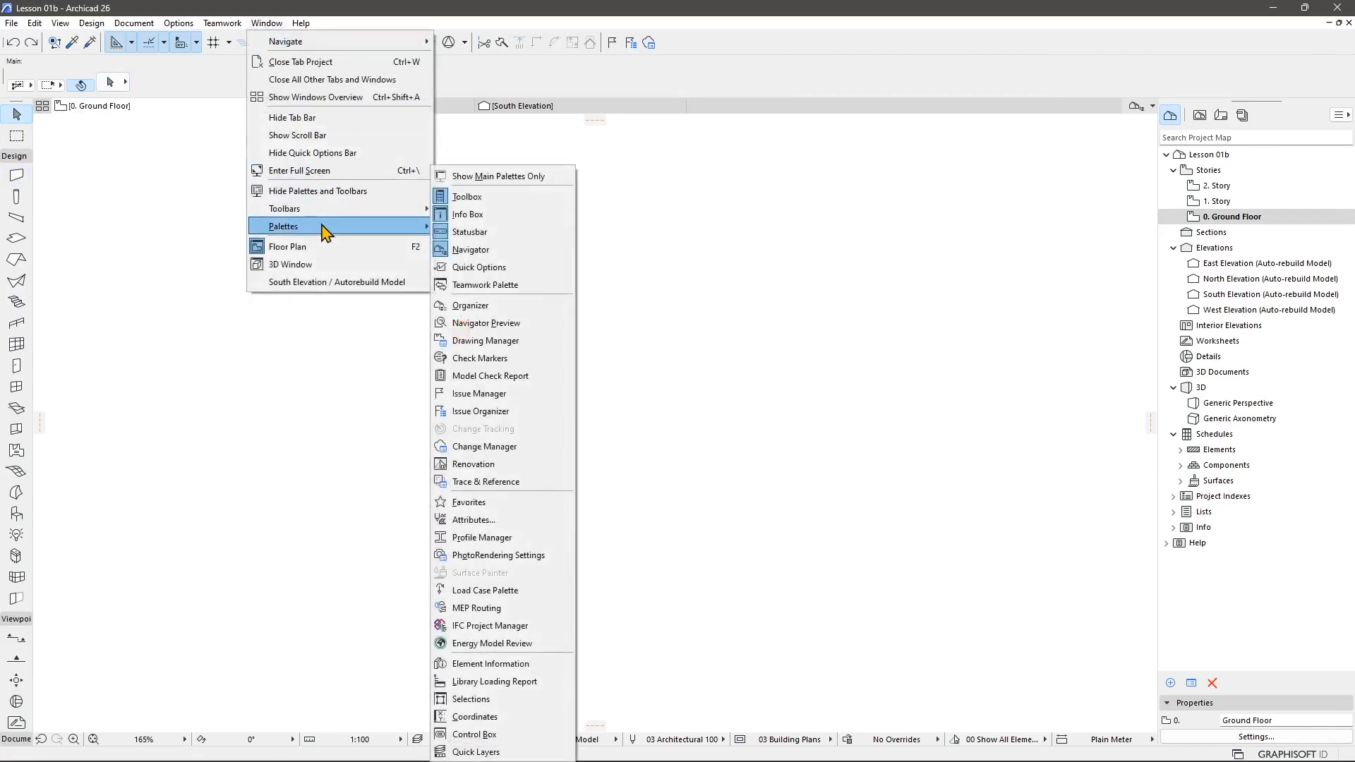
click(467, 232)
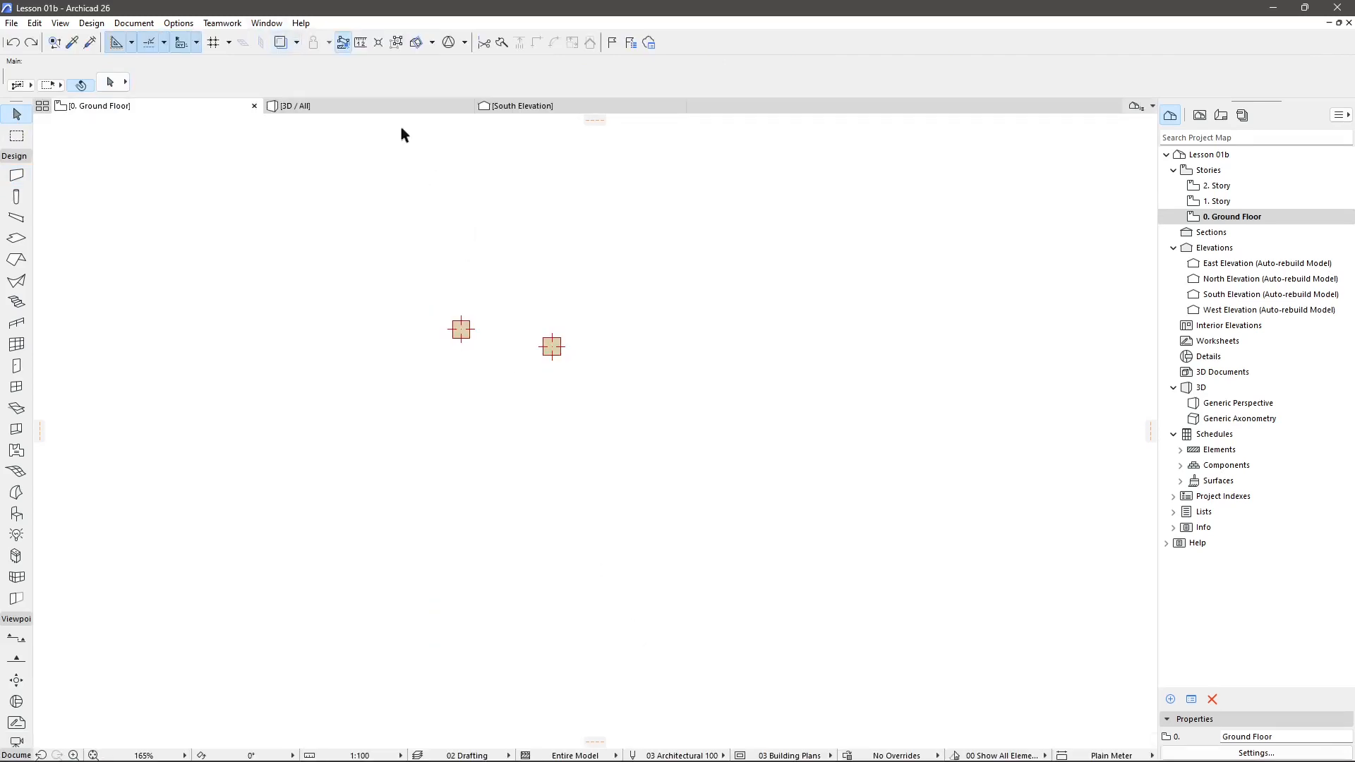
click(266, 23)
mouse_move(357, 210)
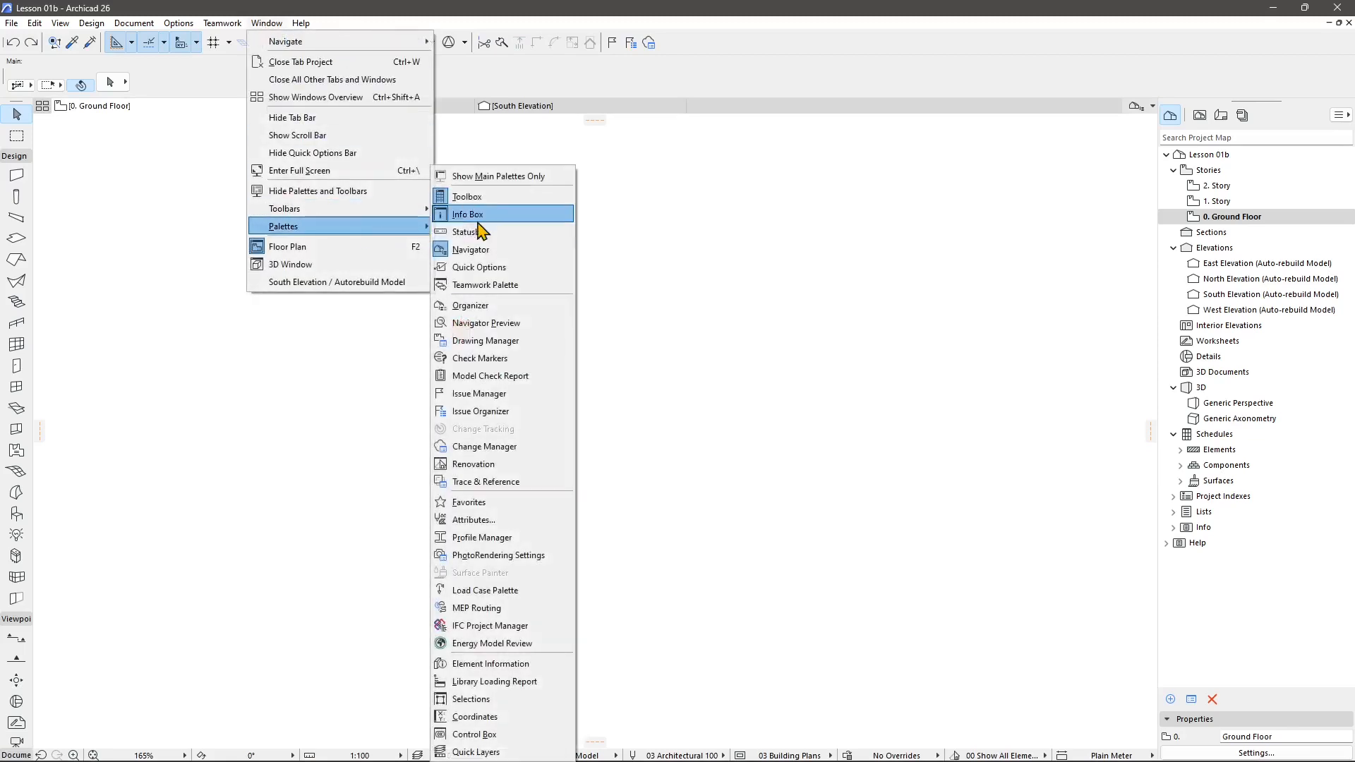
click(477, 232)
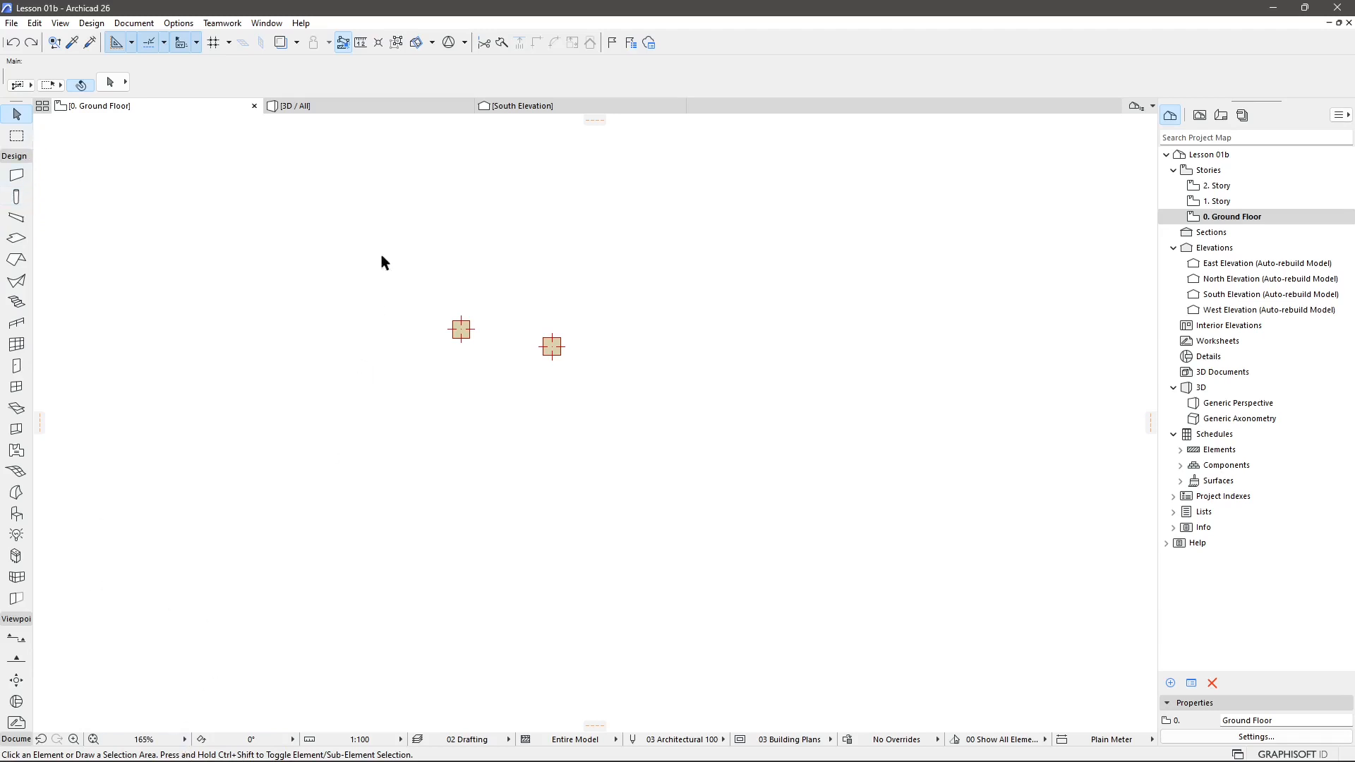
Step: Hide the Navigator palette from the workspace
click(277, 22)
mouse_move(342, 227)
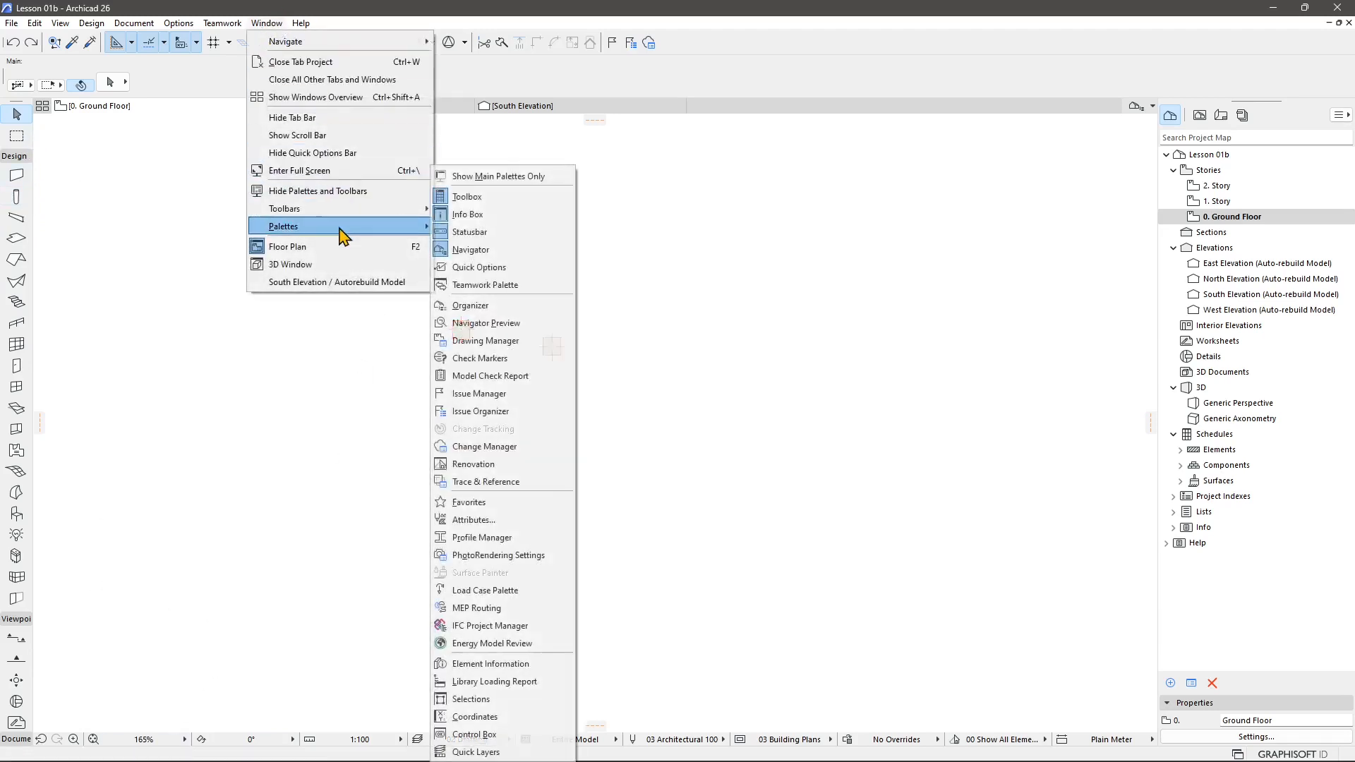
click(471, 251)
click(222, 23)
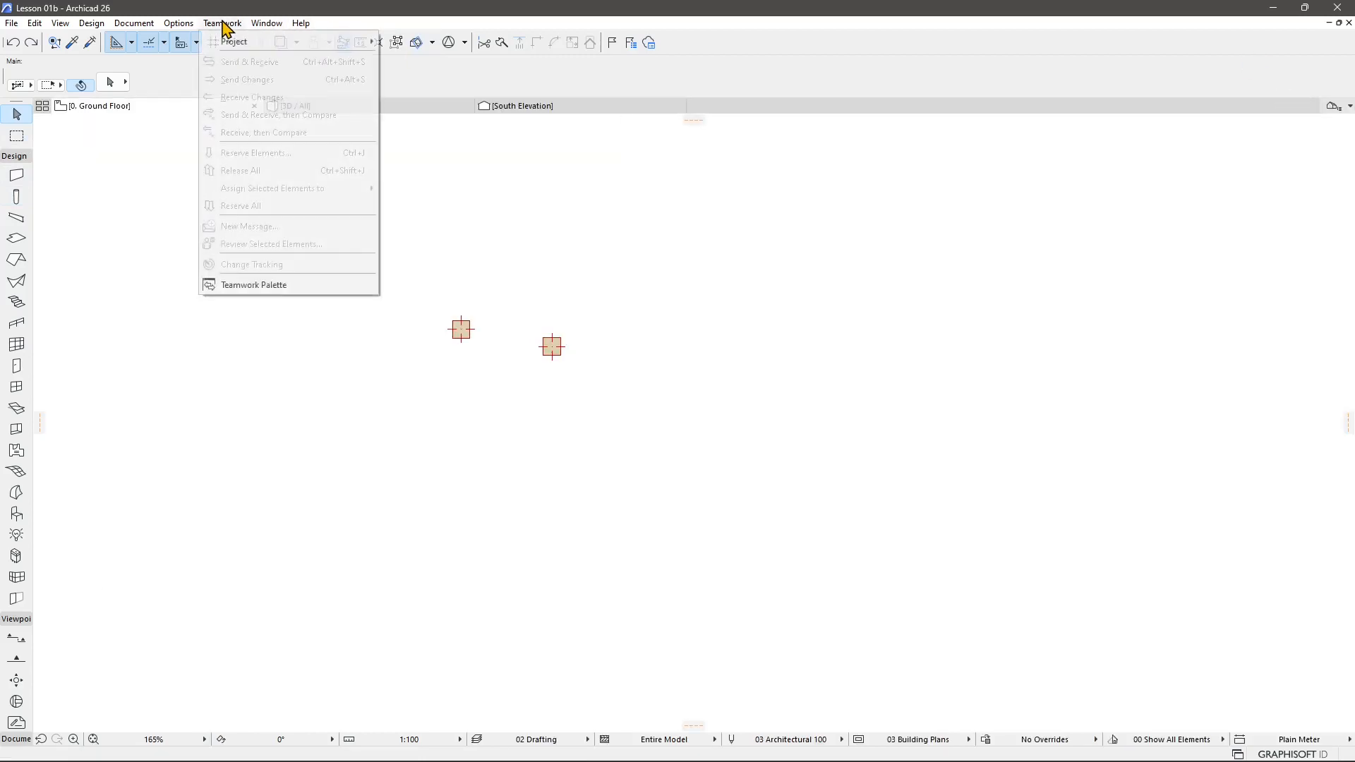
Step: Show the Navigator palette again and collapse the Stories and Elevations branches of the Project Map
mouse_move(267, 22)
mouse_move(325, 230)
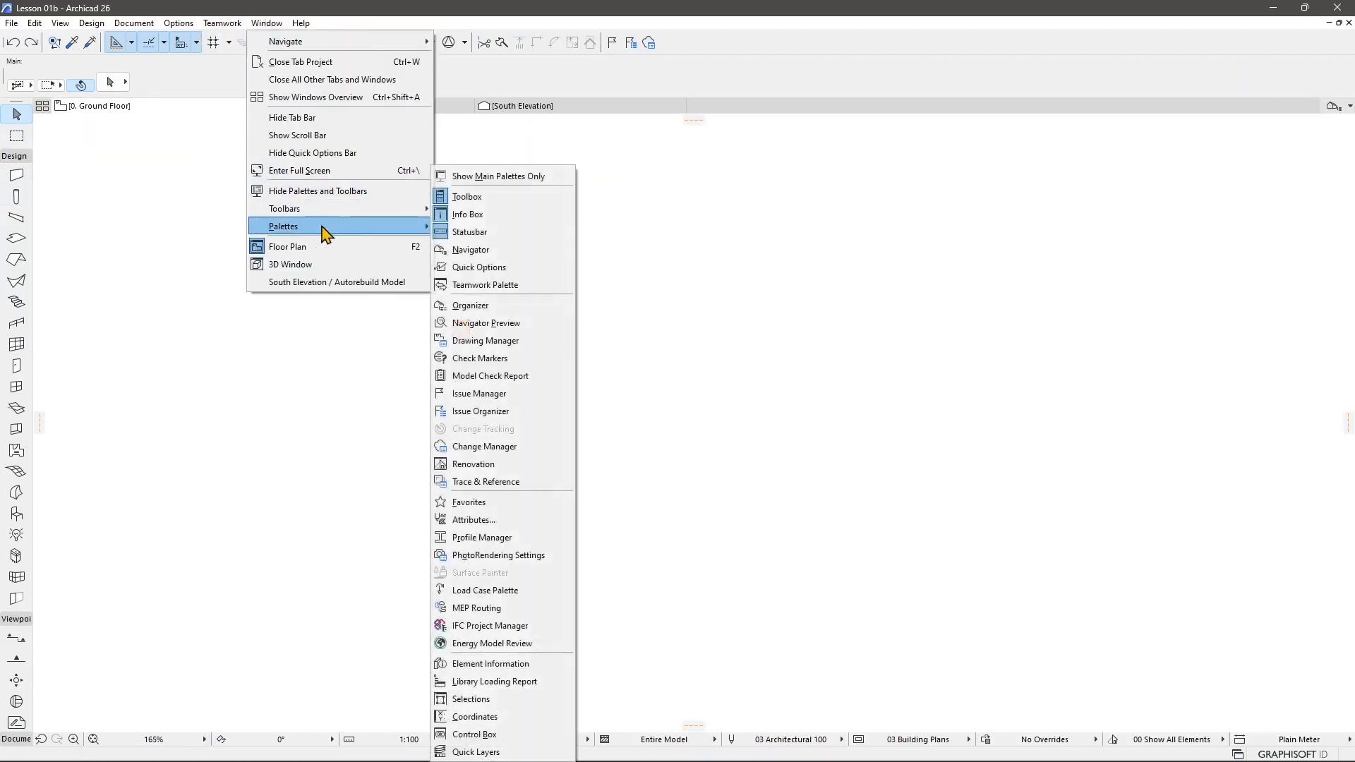
click(471, 254)
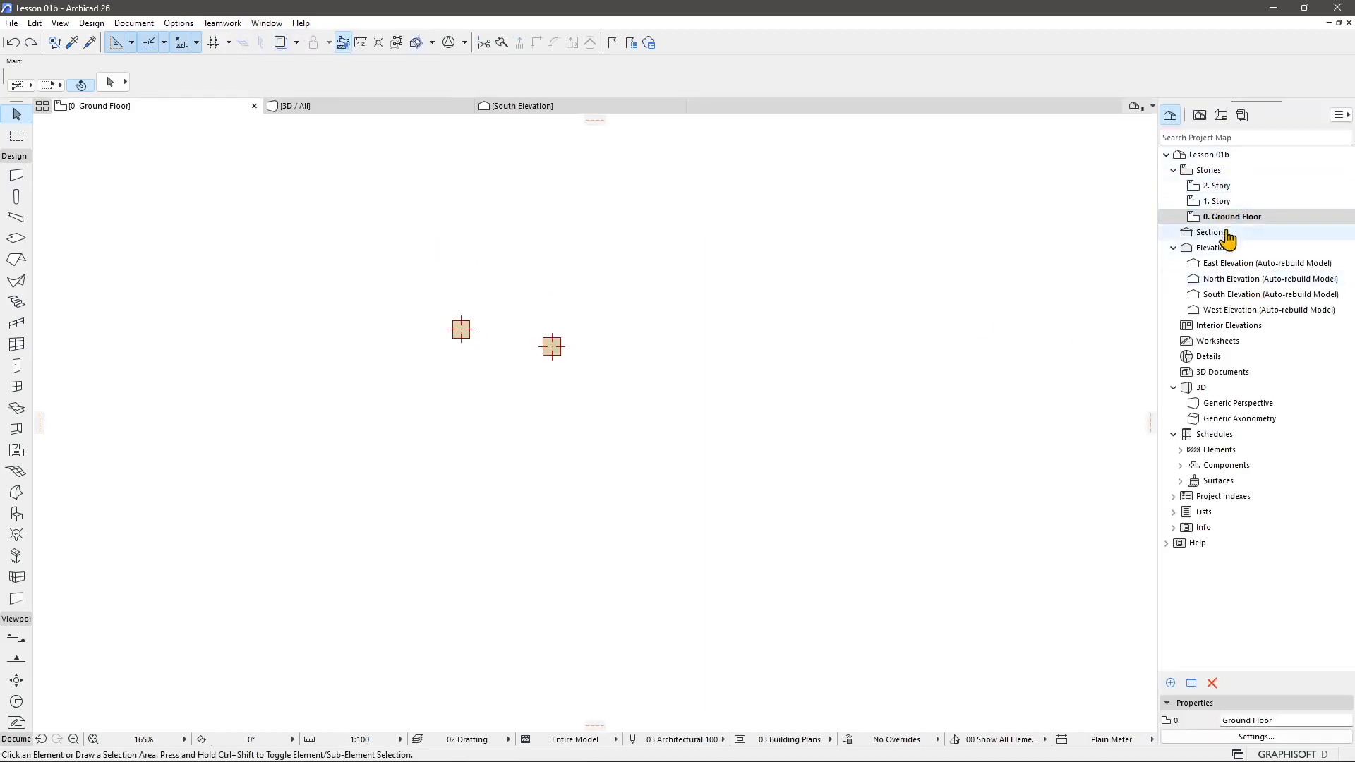
click(1173, 171)
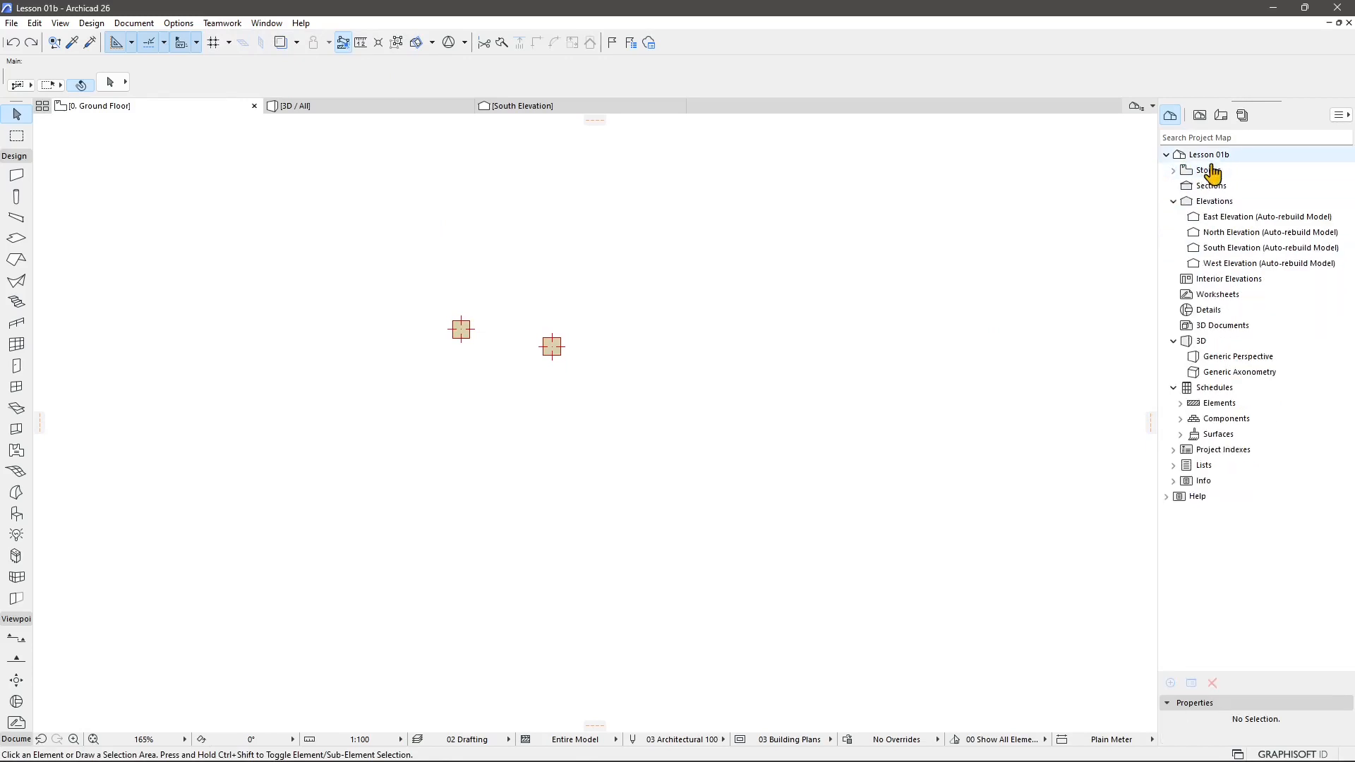
click(1173, 201)
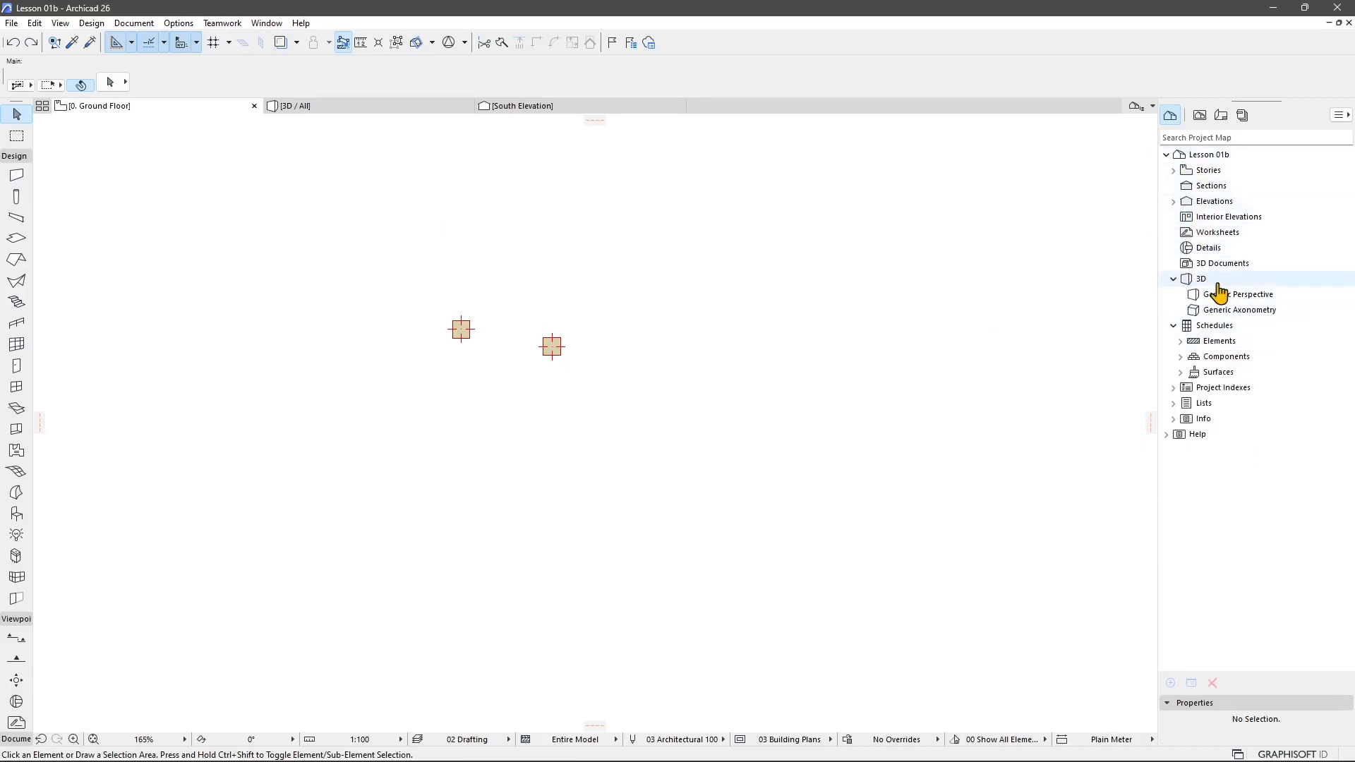
Step: Look at the open 3D view, return to the Ground Floor plan, and open Generic Perspective from the Project Map
click(329, 111)
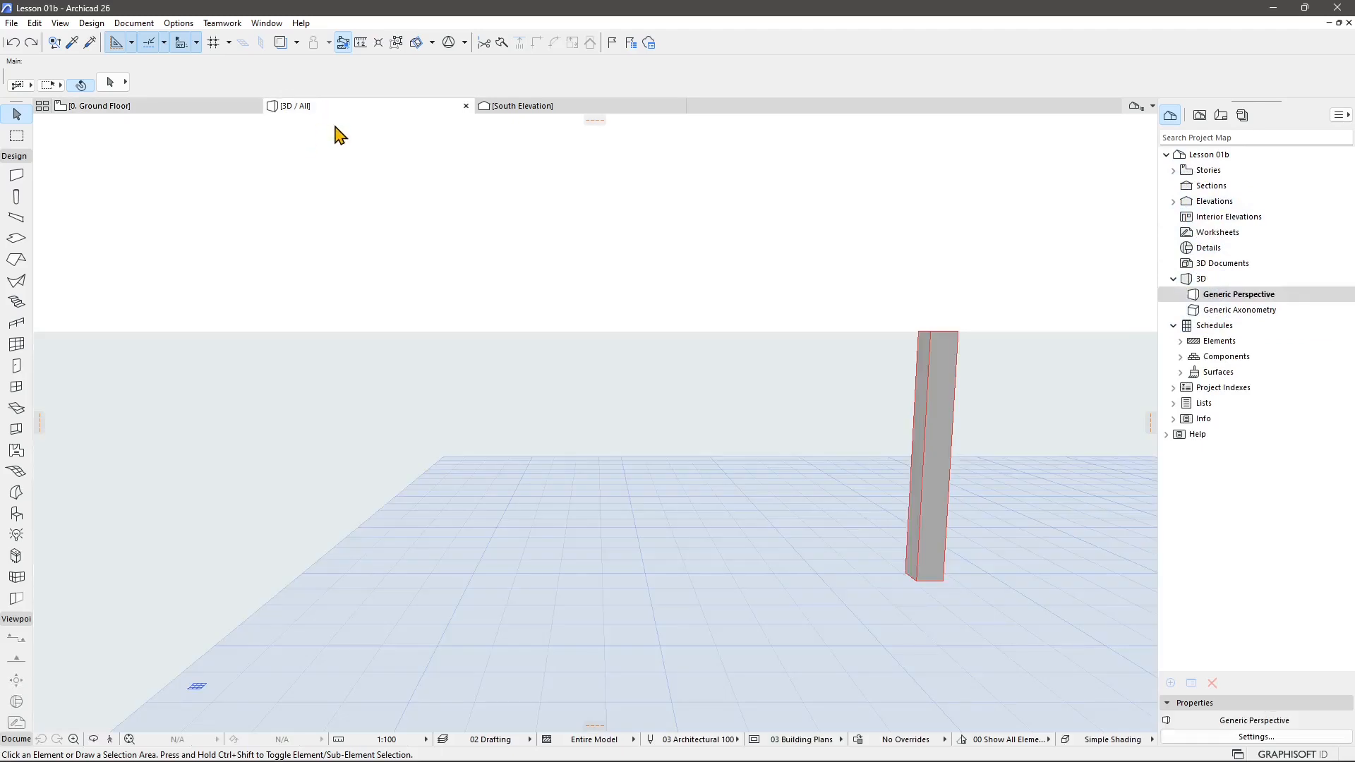
click(157, 108)
double_click(1210, 346)
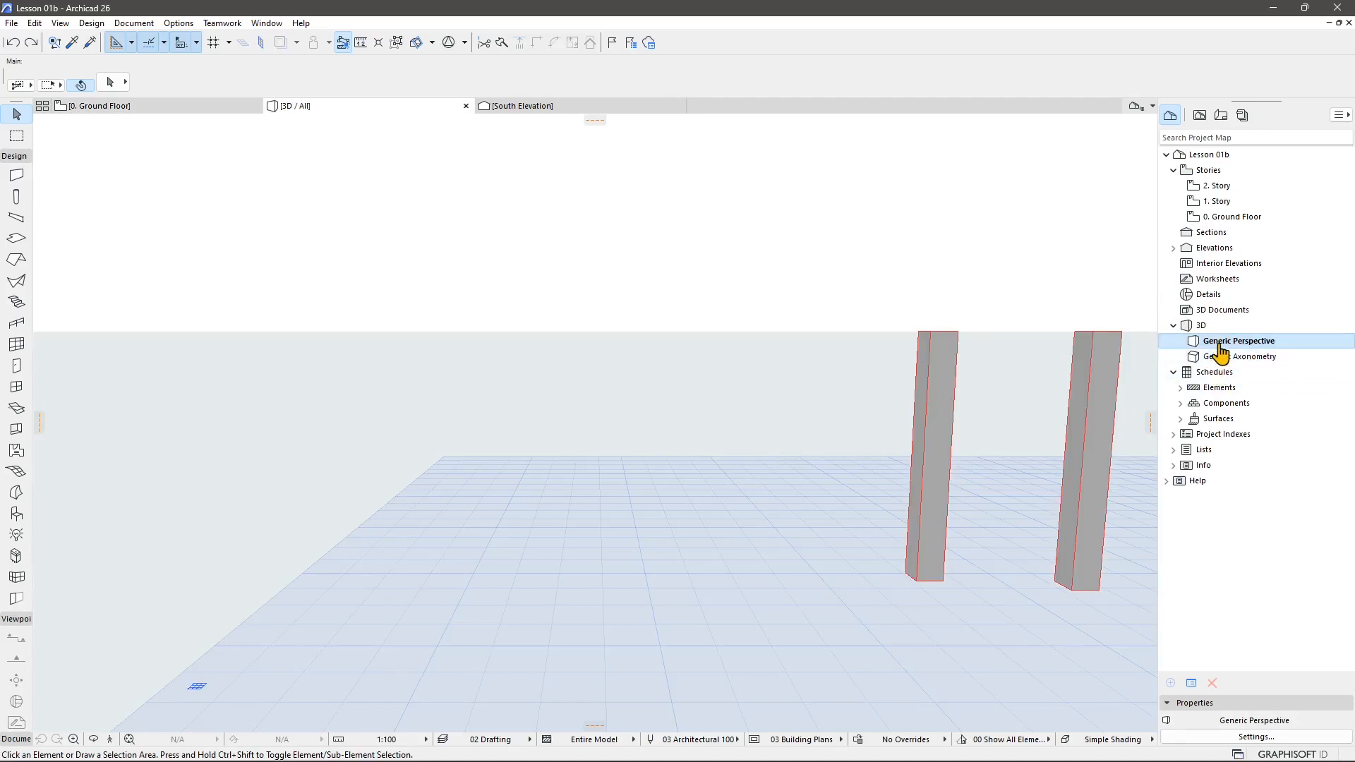
Step: Close the 3D view and reopen it as Generic Perspective from the Project Map
click(466, 106)
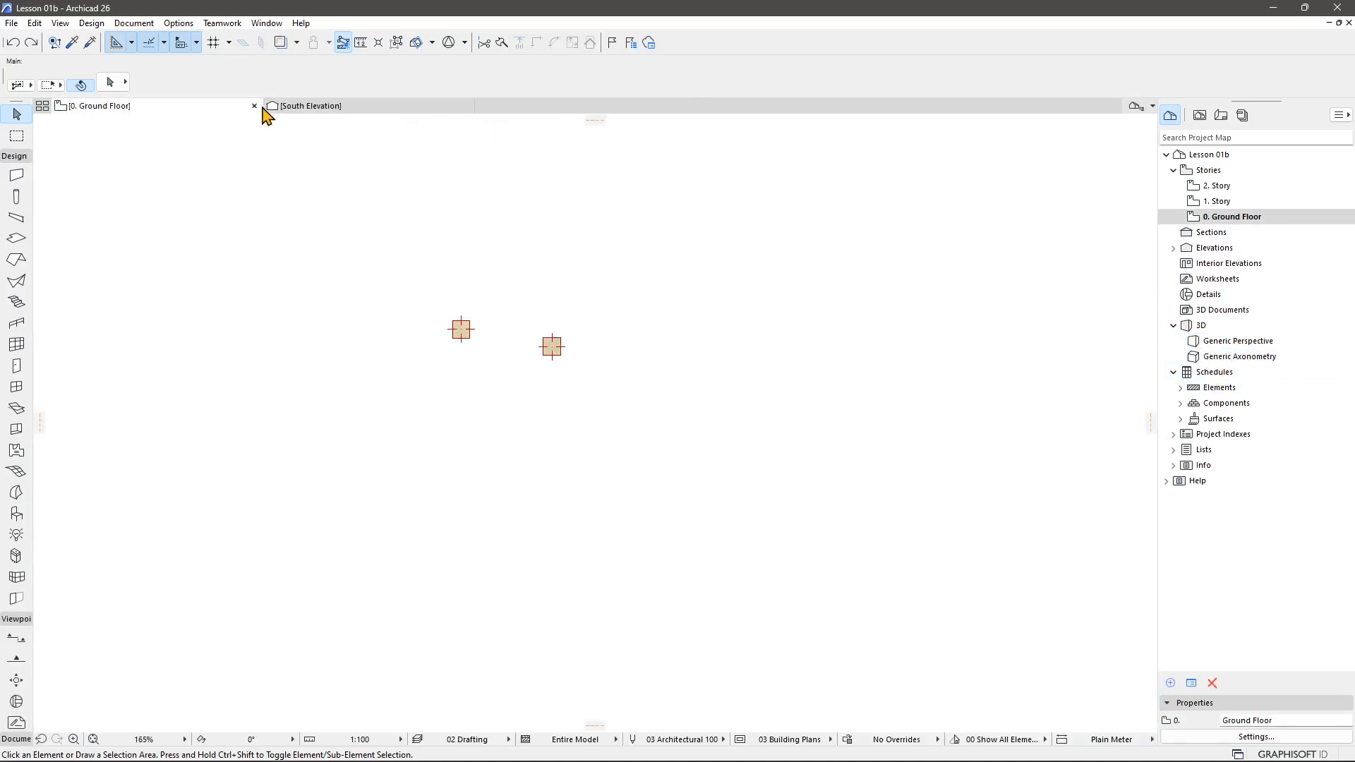
click(1215, 346)
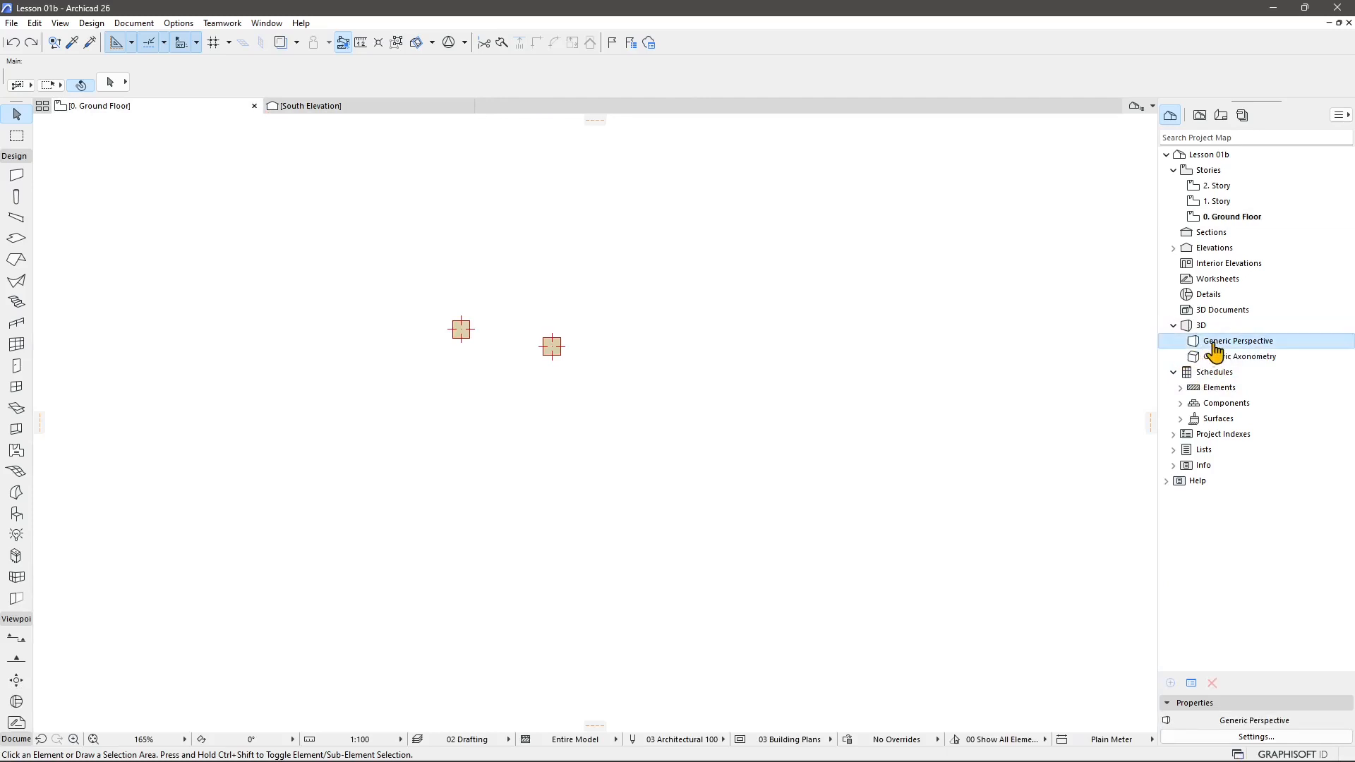
double_click(1214, 345)
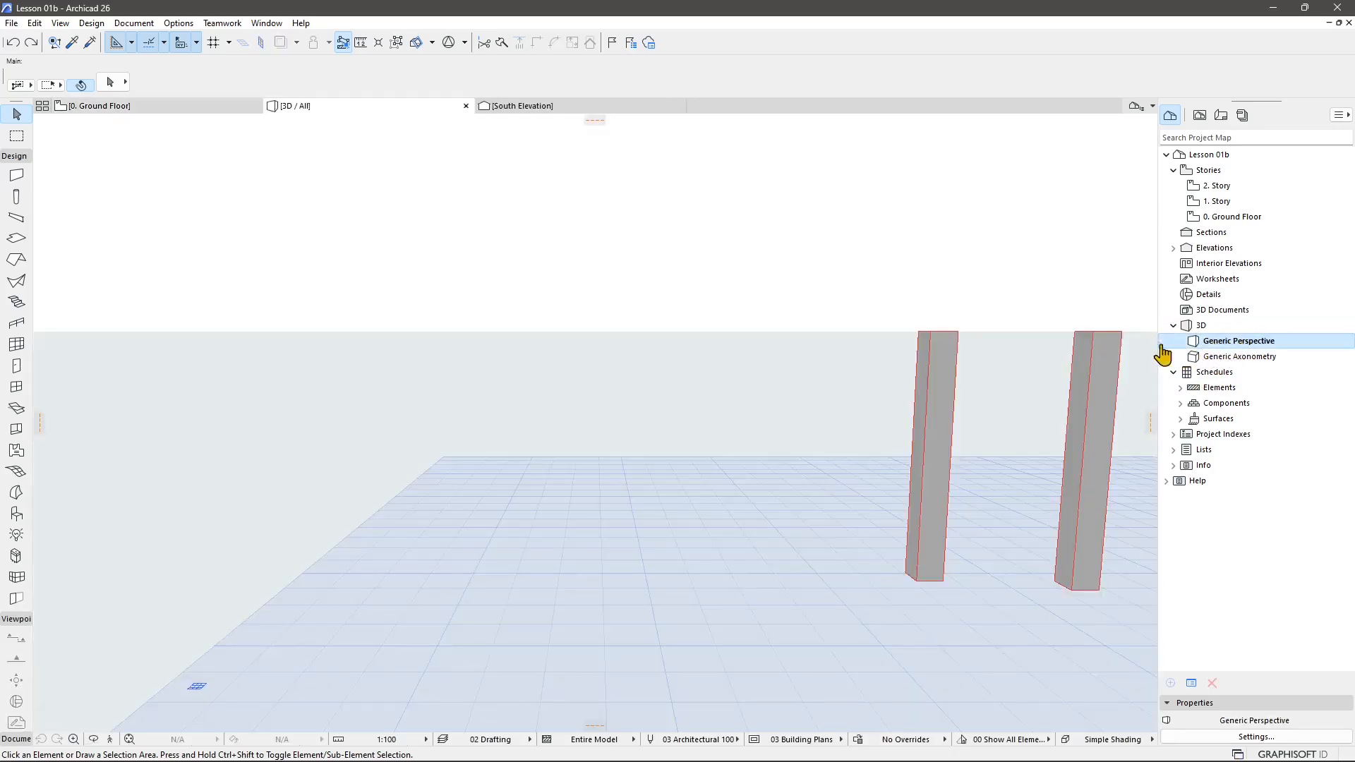
scroll(296, 240, down, 3)
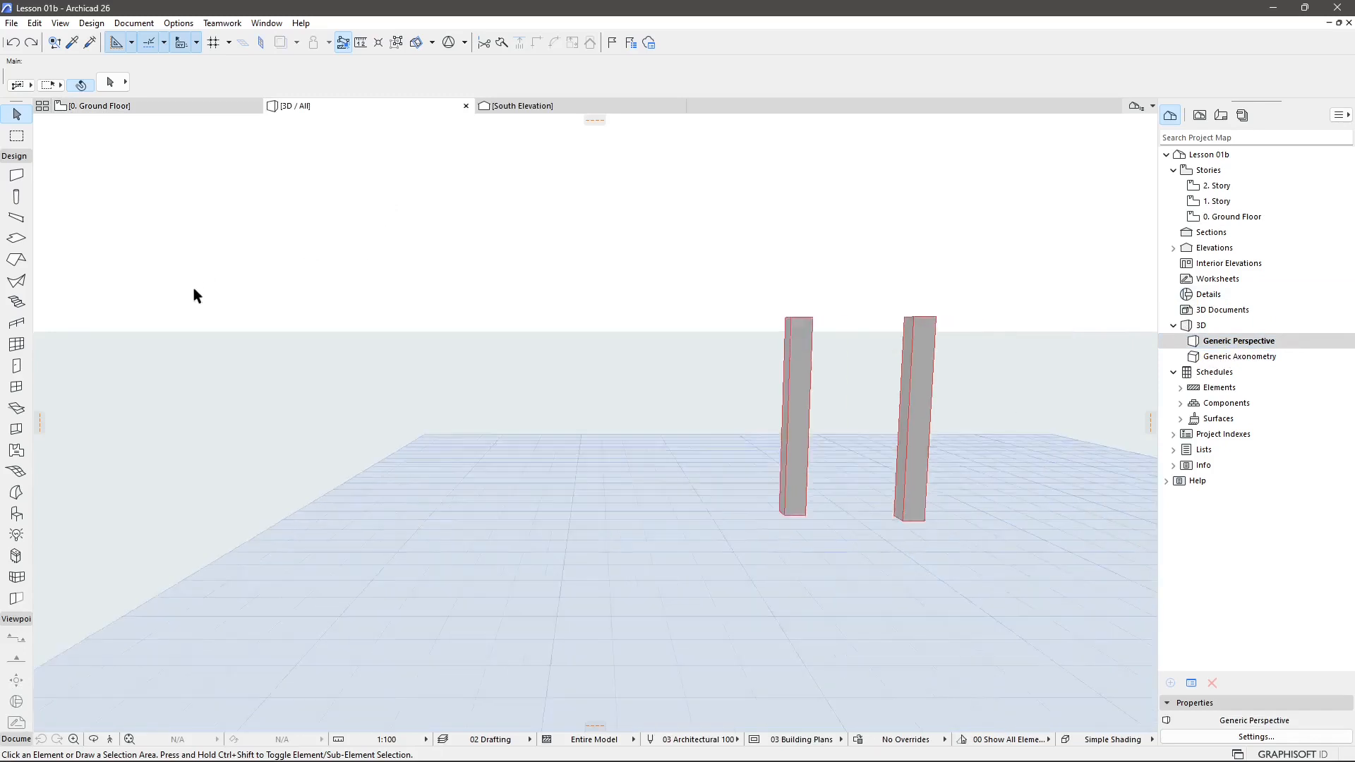
scroll(939, 337, up, 1)
scroll(944, 336, up, 1)
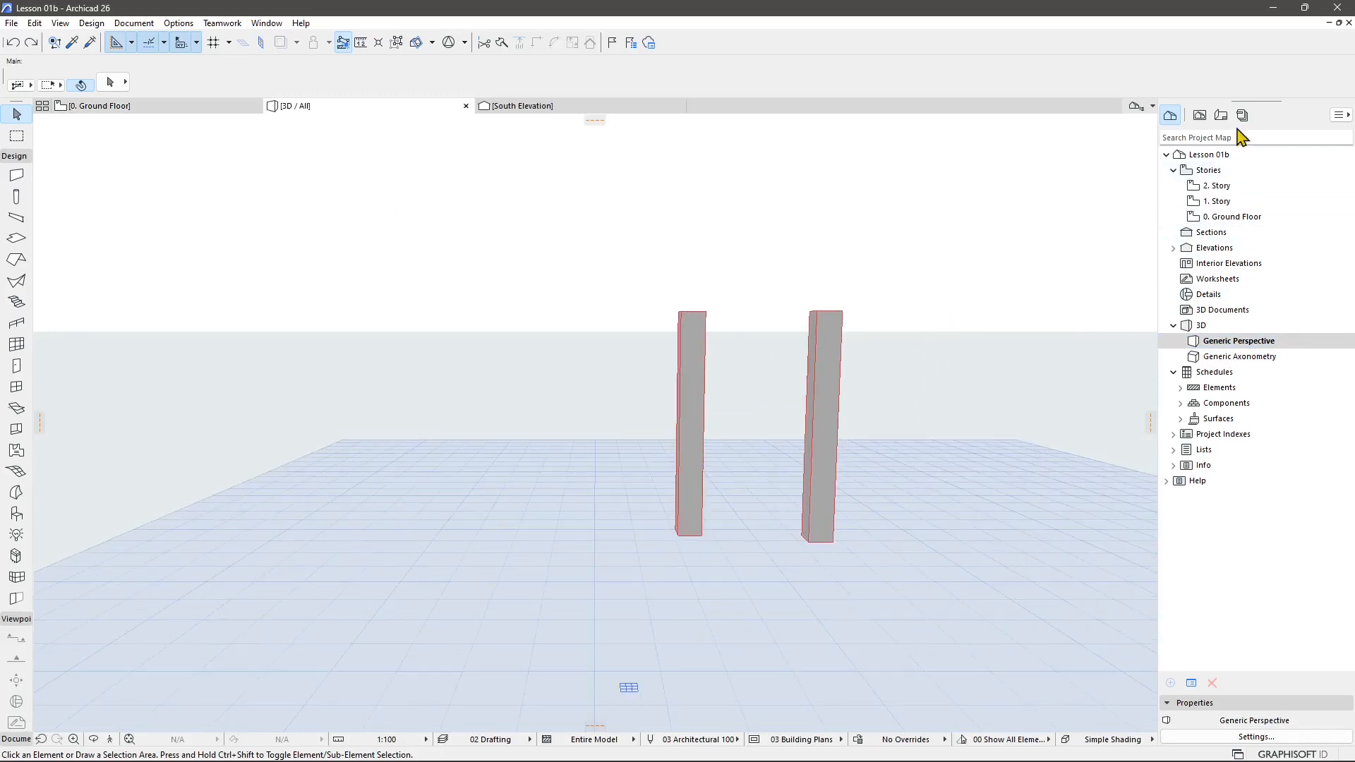
Step: Examine the Navigator's other maps, including the View Map and Publisher Sets, and return to the Project Map
click(1220, 115)
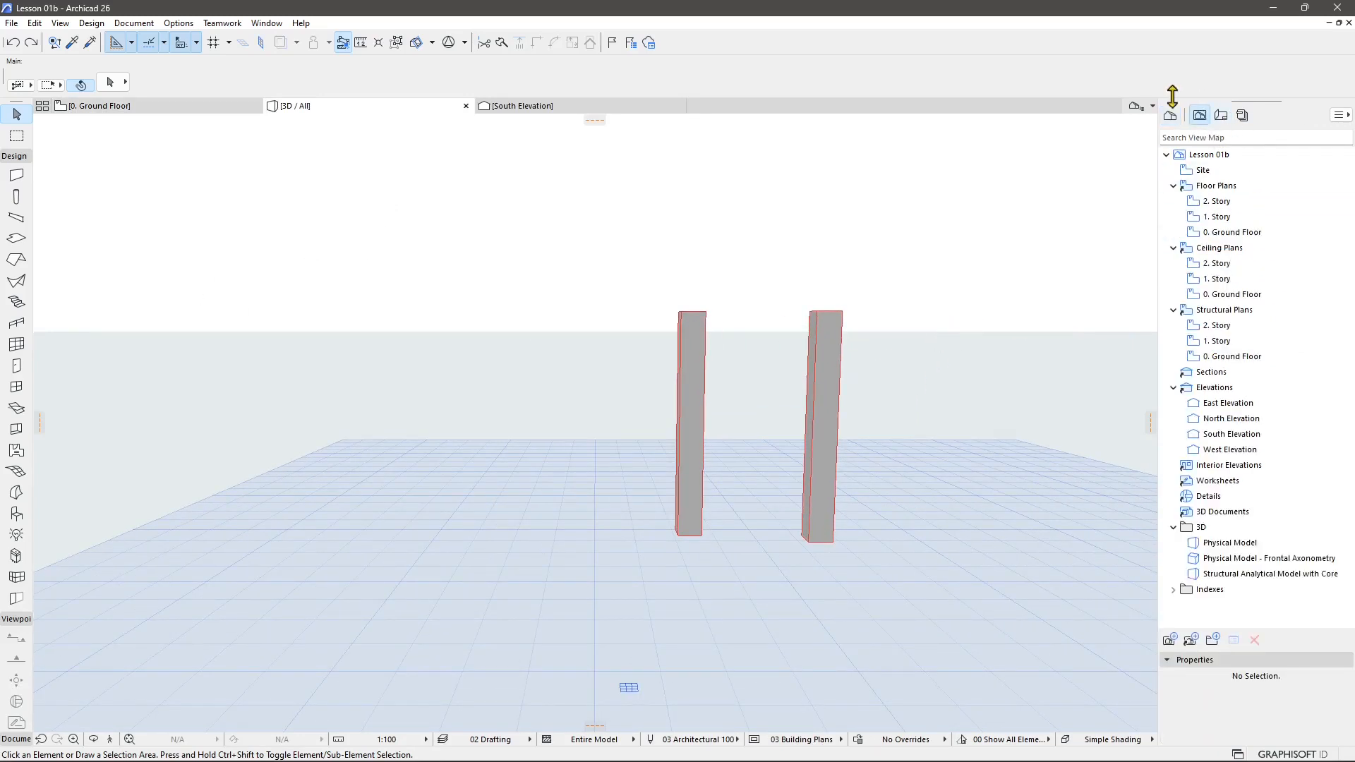
click(1241, 117)
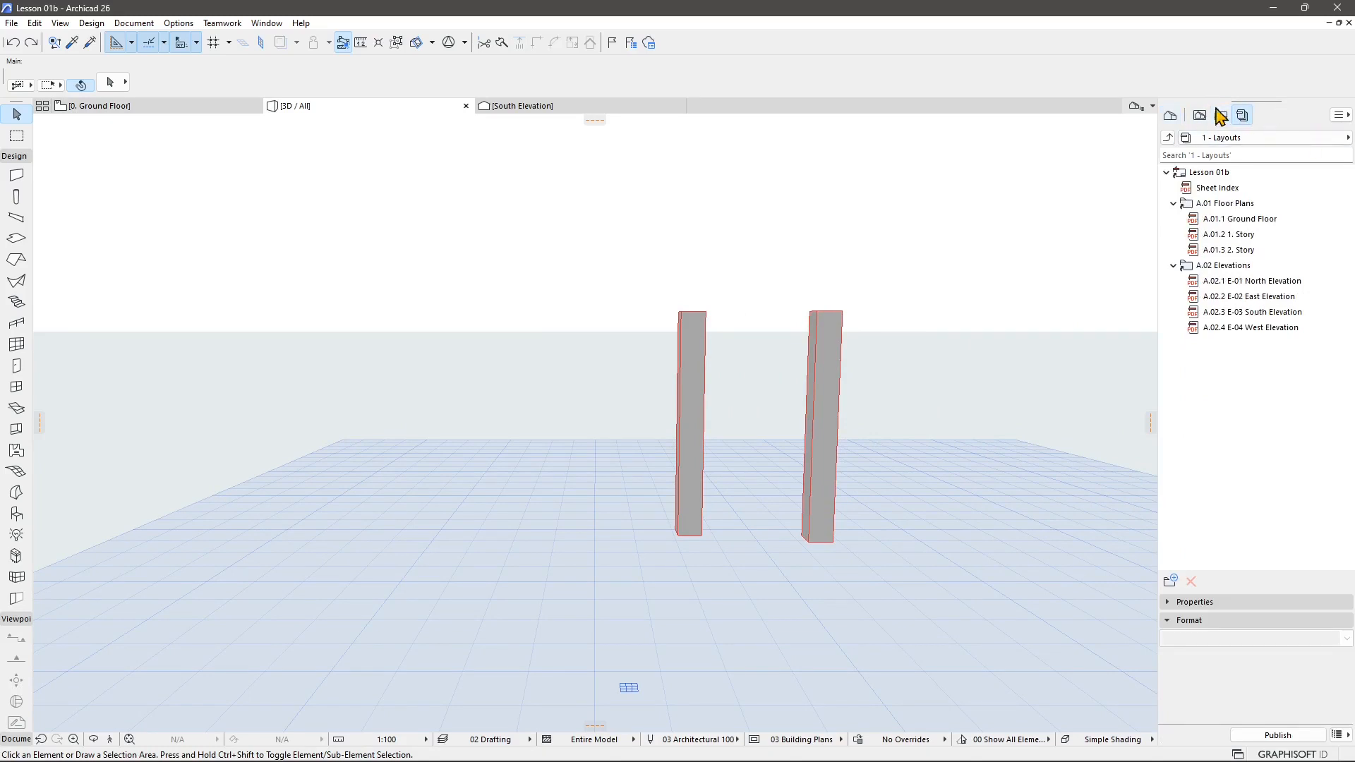
click(1170, 115)
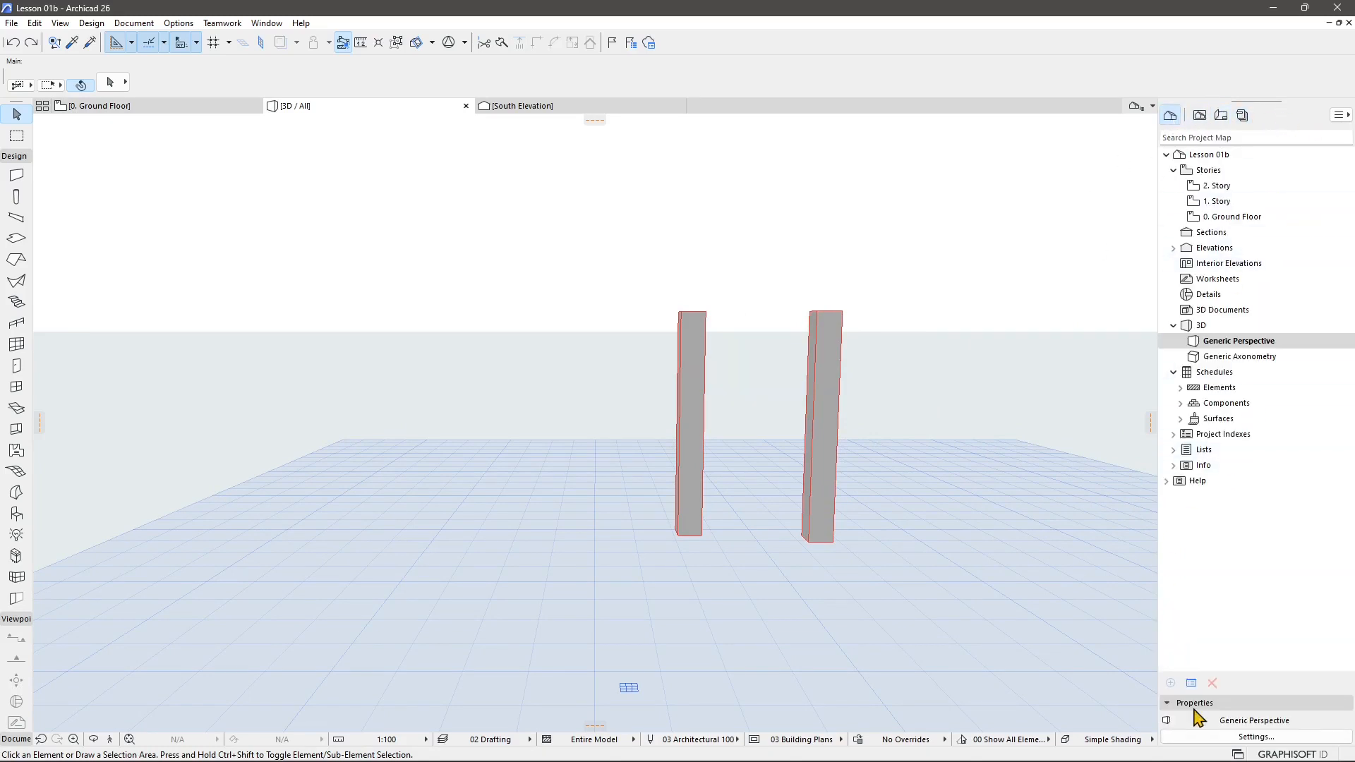
Step: Show the Quick Options palette beneath the Navigator
click(255, 25)
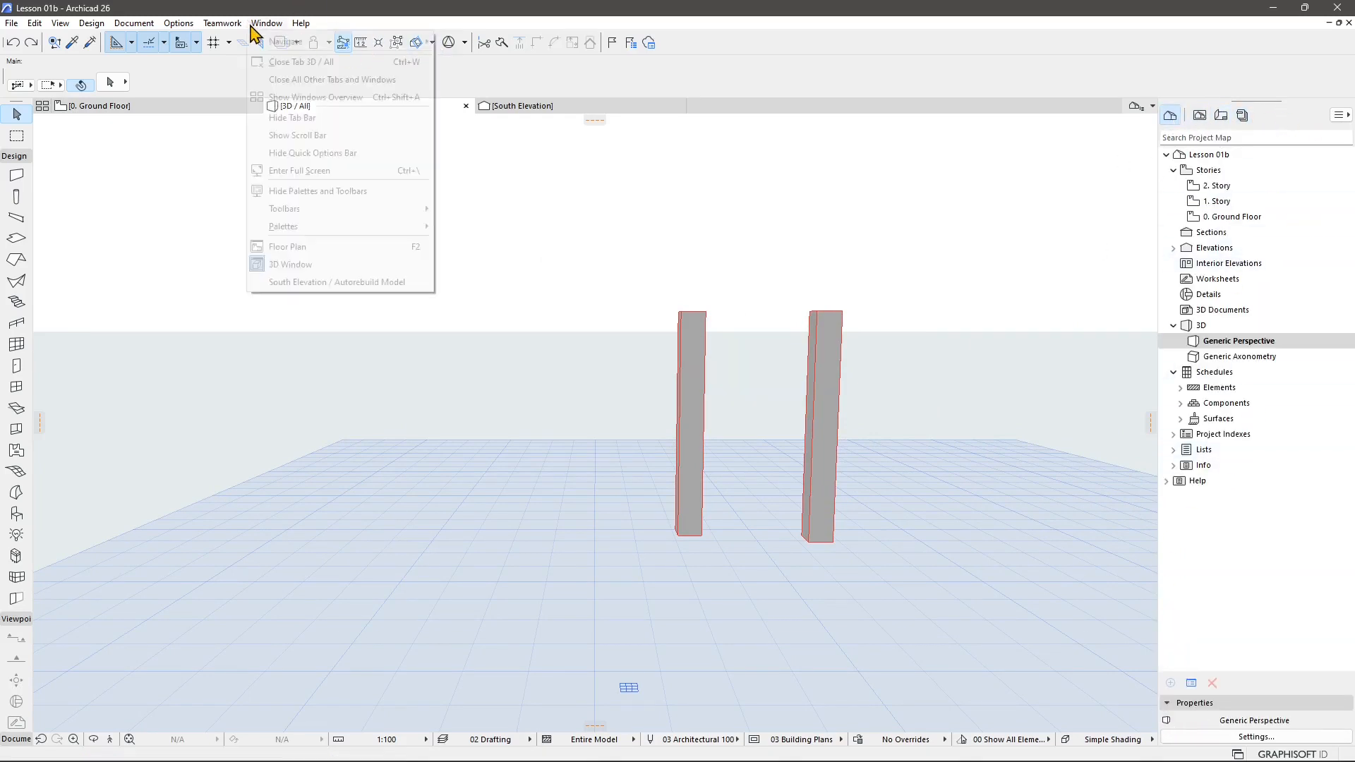
mouse_move(286, 227)
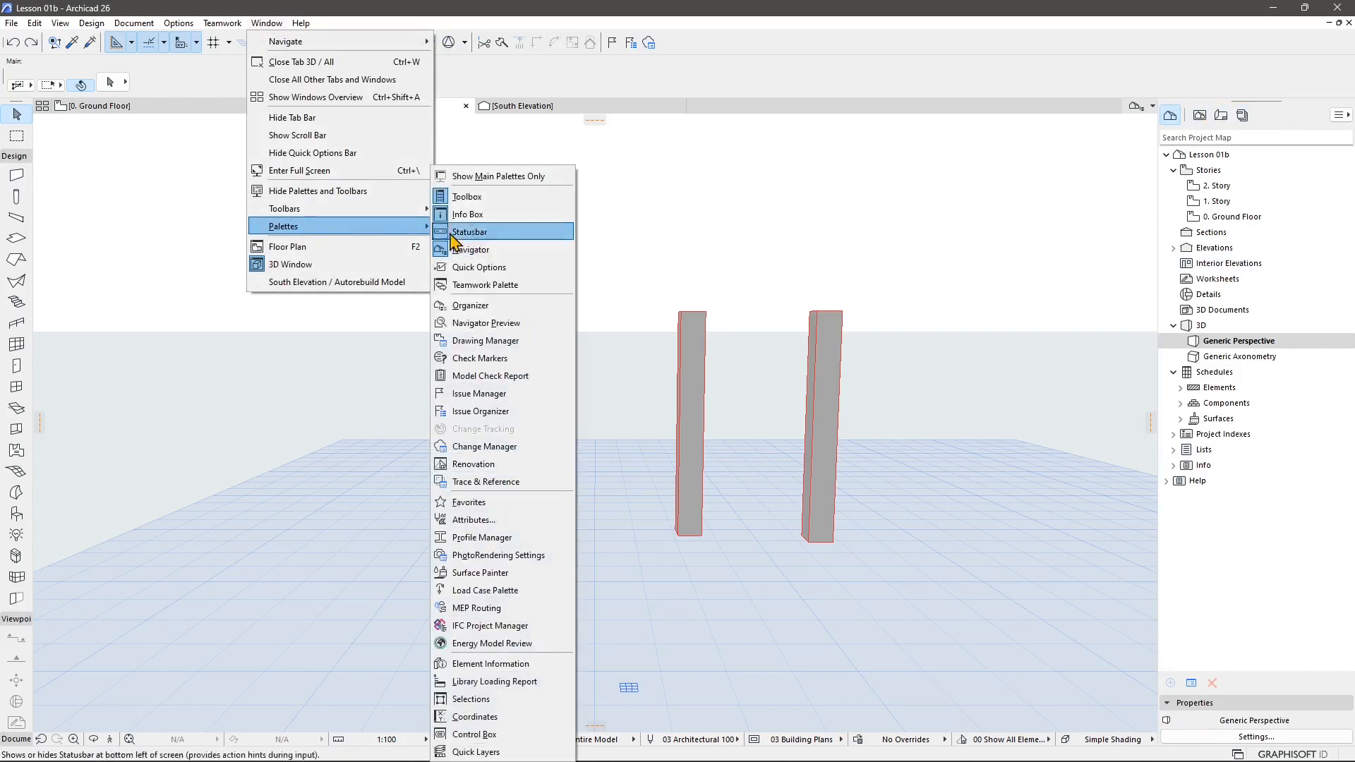
click(475, 267)
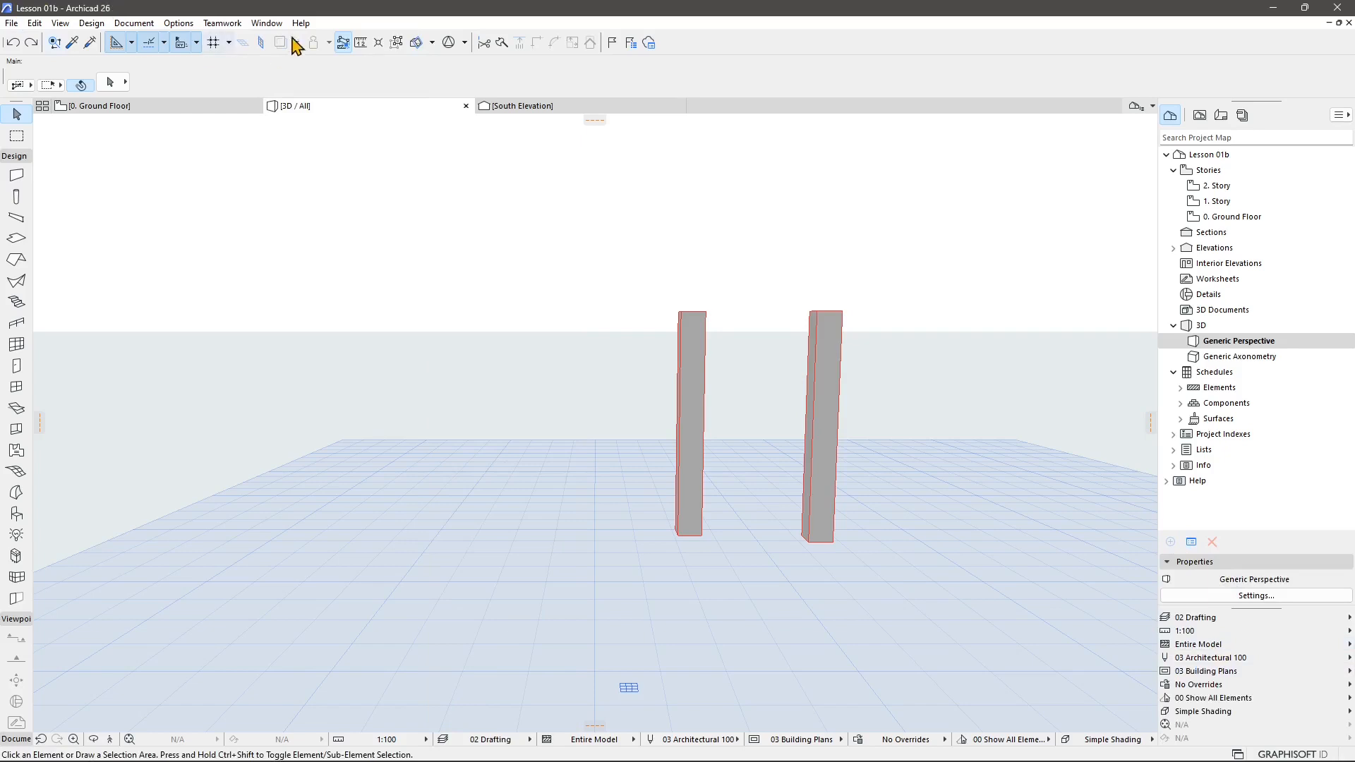
Step: Switch to the Ground Floor plan and close all other tabs and windows
click(267, 23)
mouse_move(346, 225)
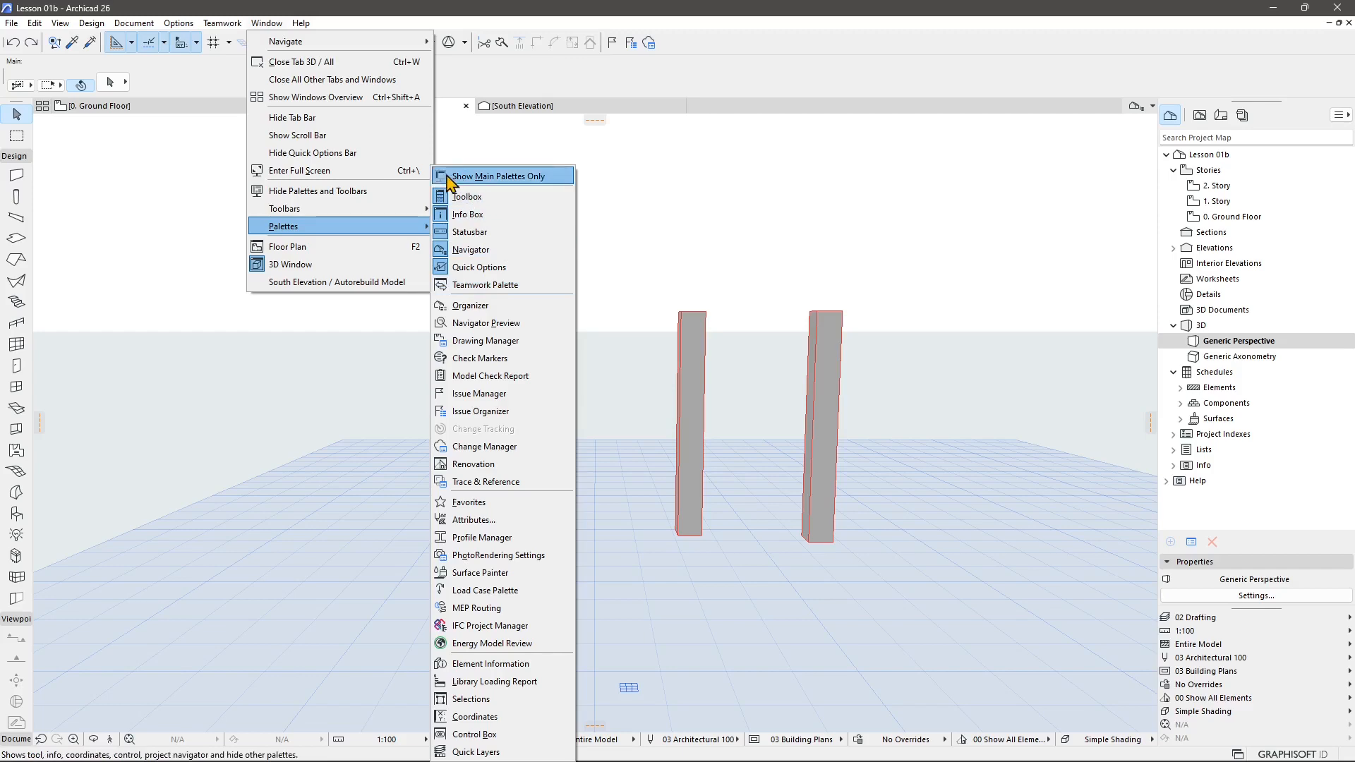
click(1300, 115)
key(F2)
click(266, 23)
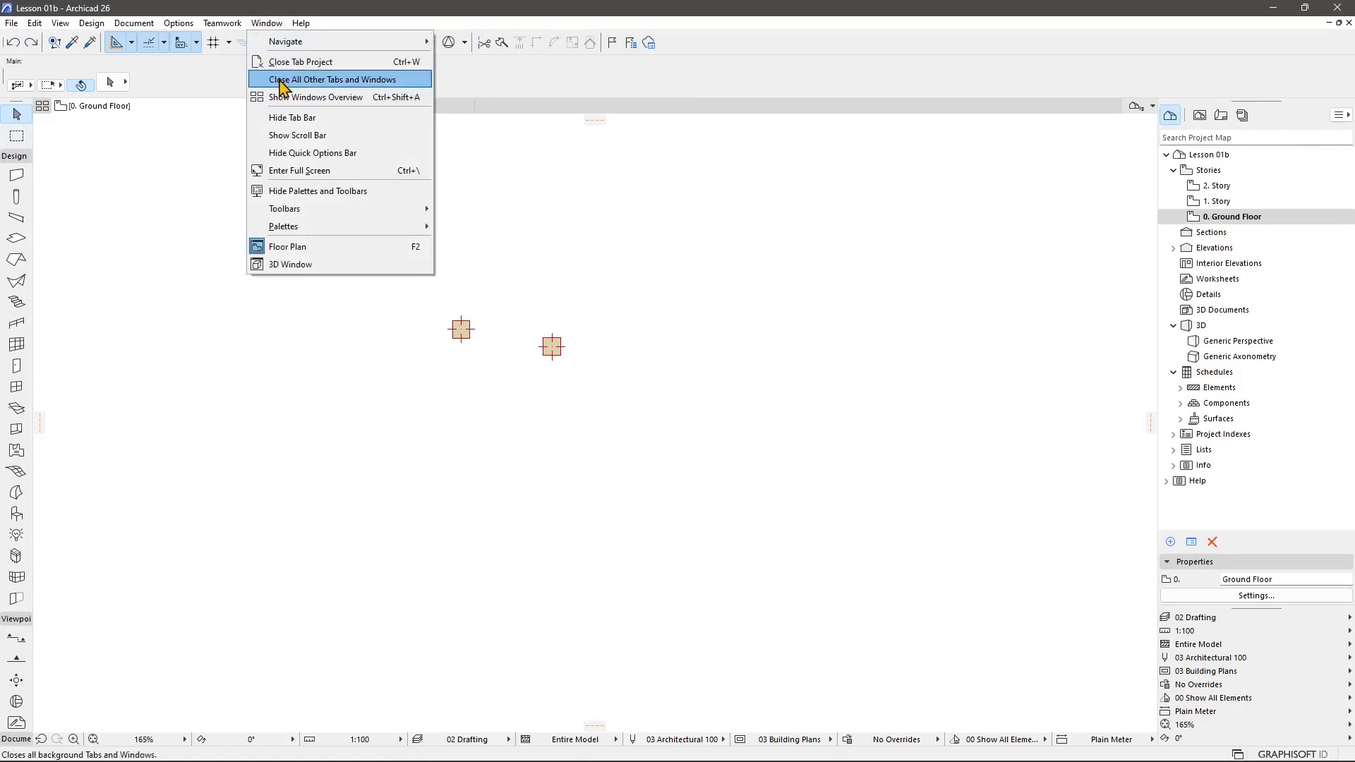
click(347, 83)
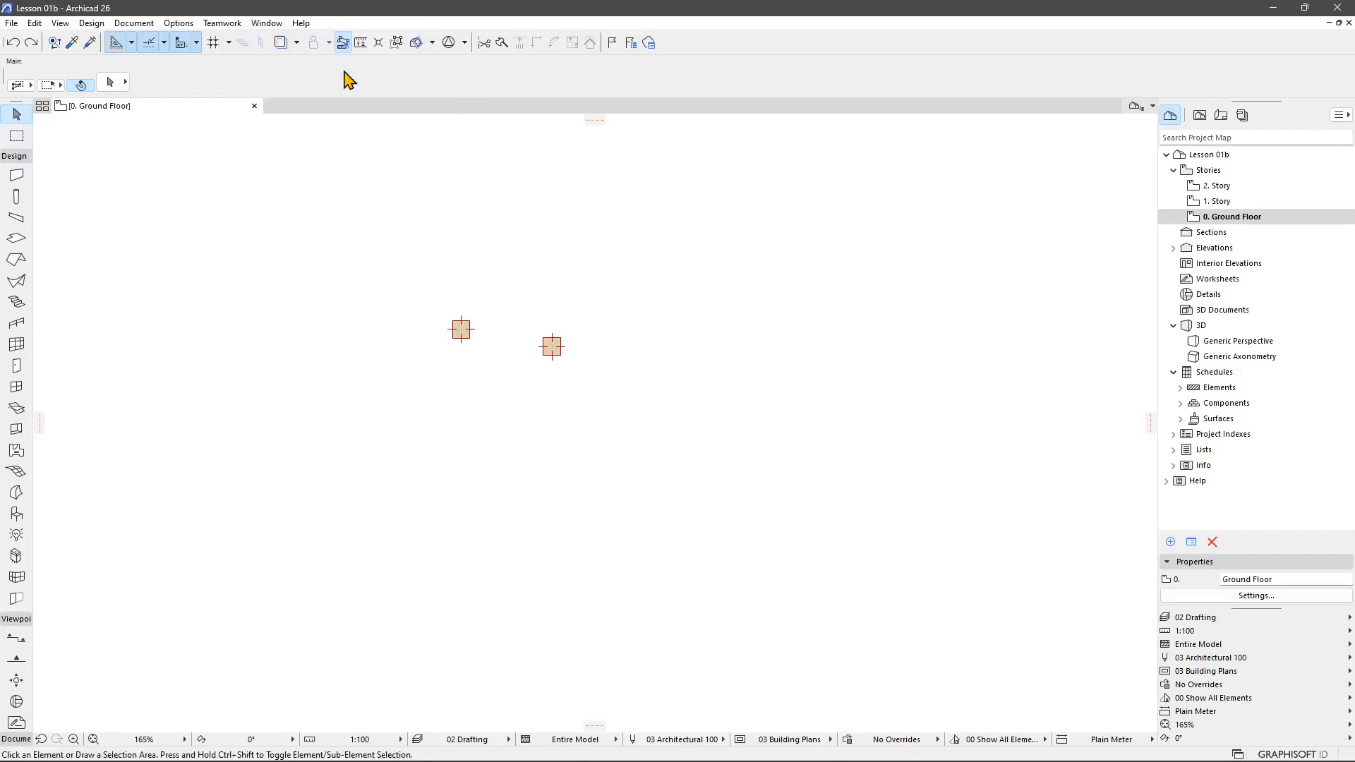
Step: Hide all palettes and toolbars and show them again
click(263, 24)
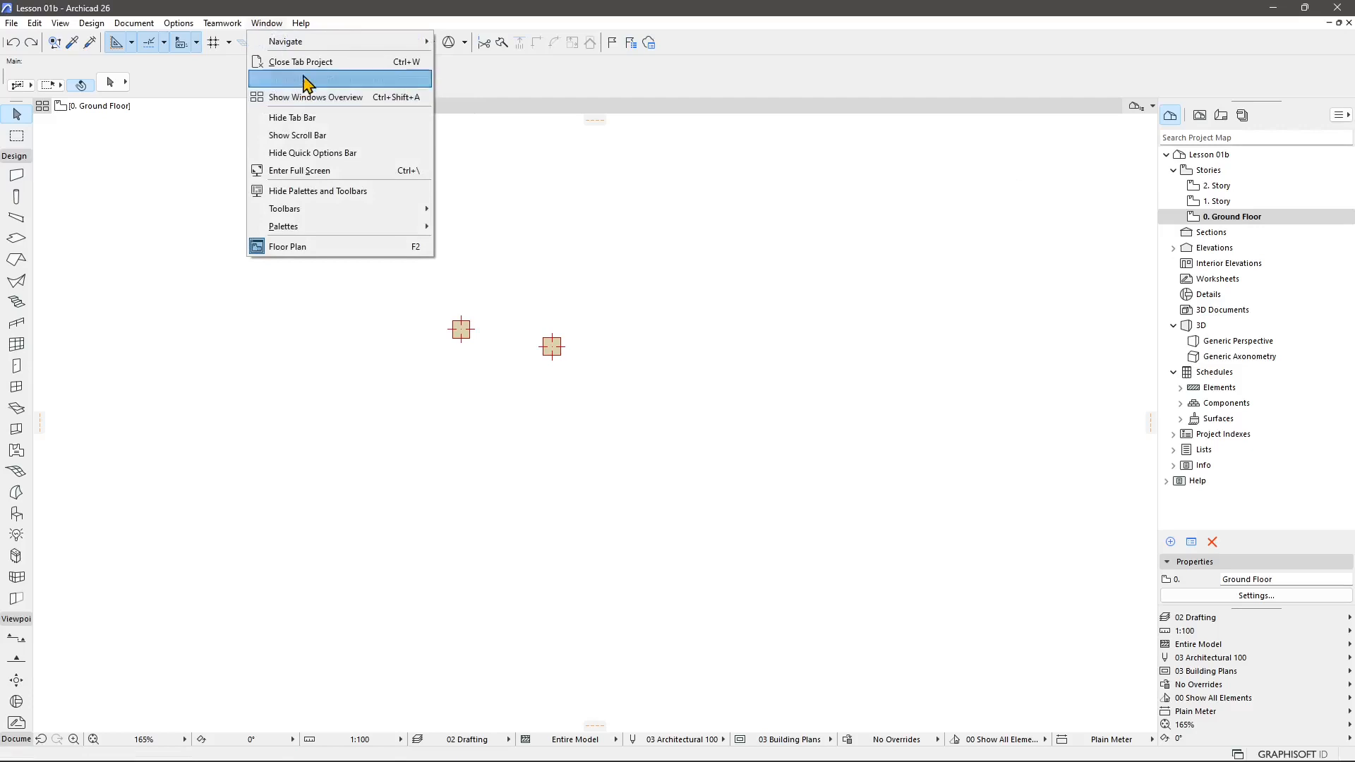
click(319, 195)
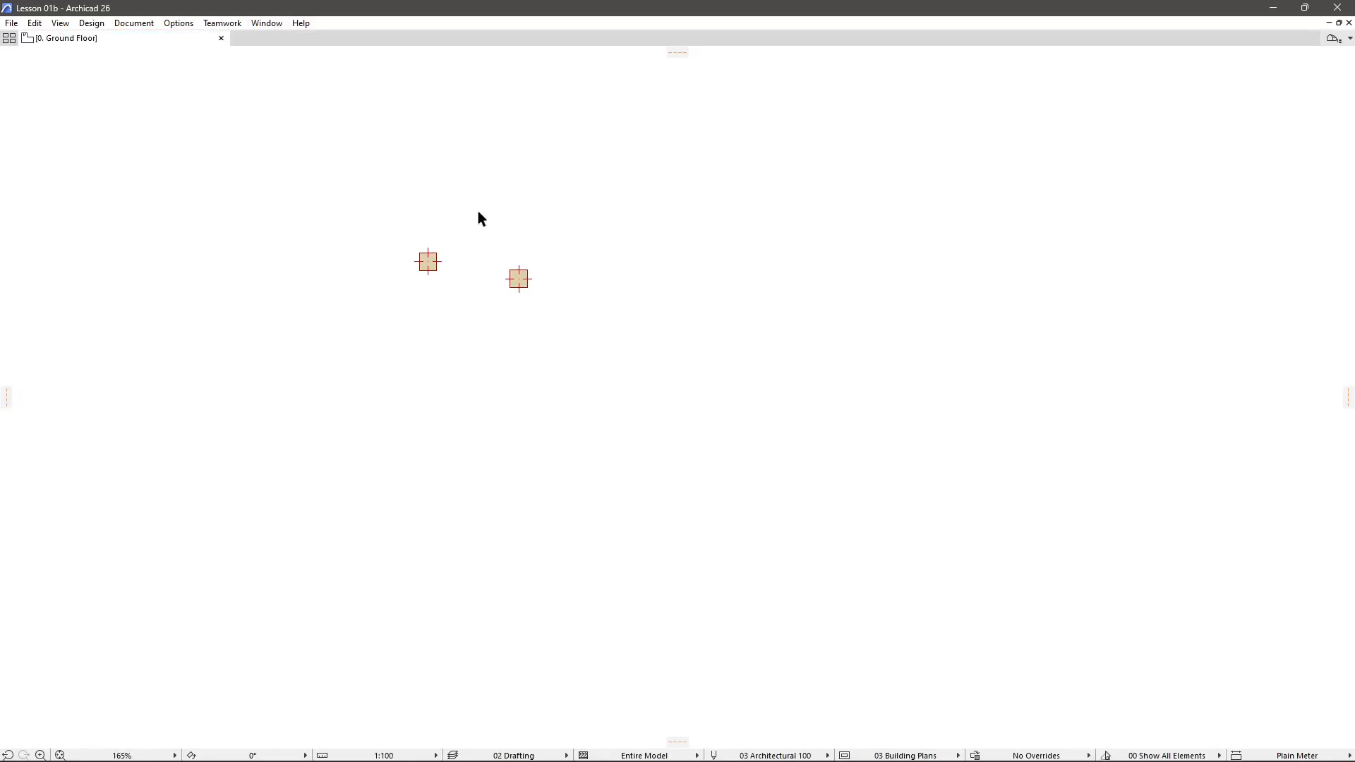
click(267, 23)
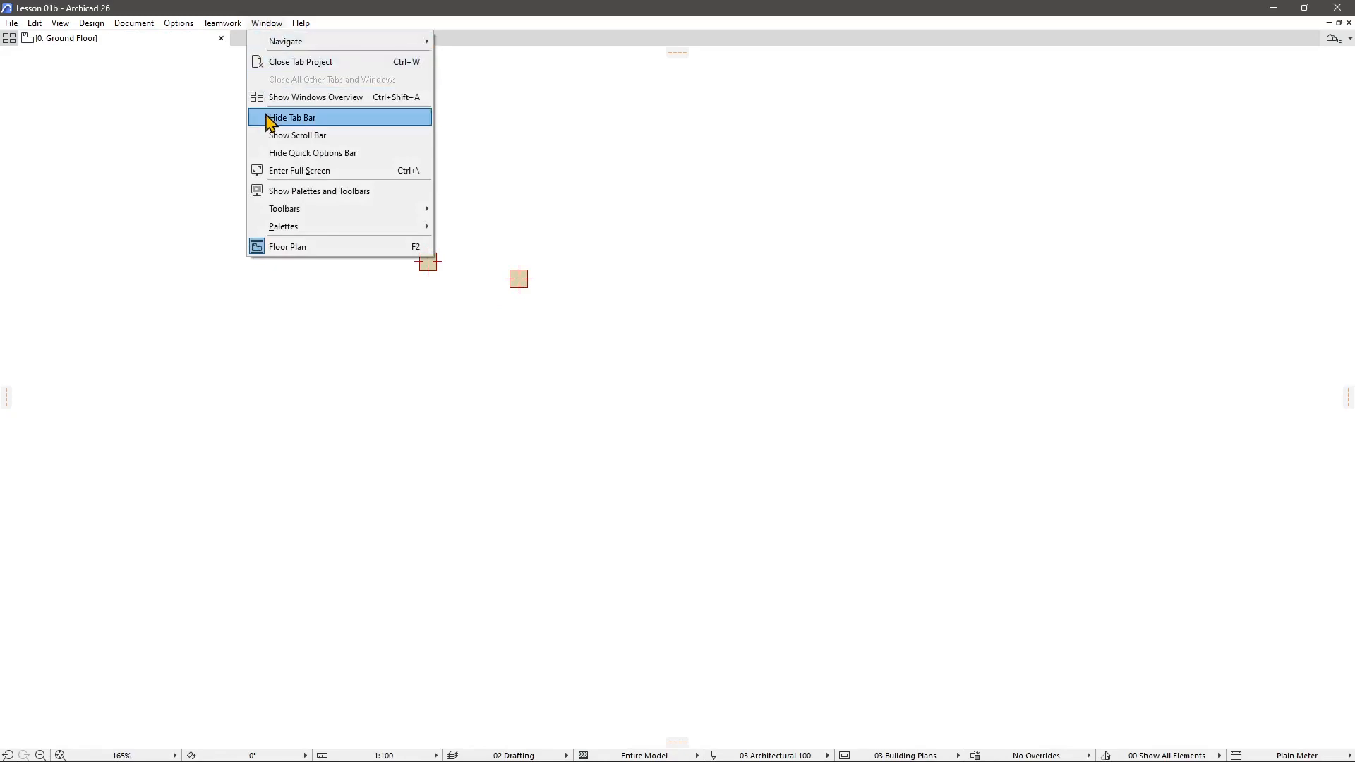
click(297, 198)
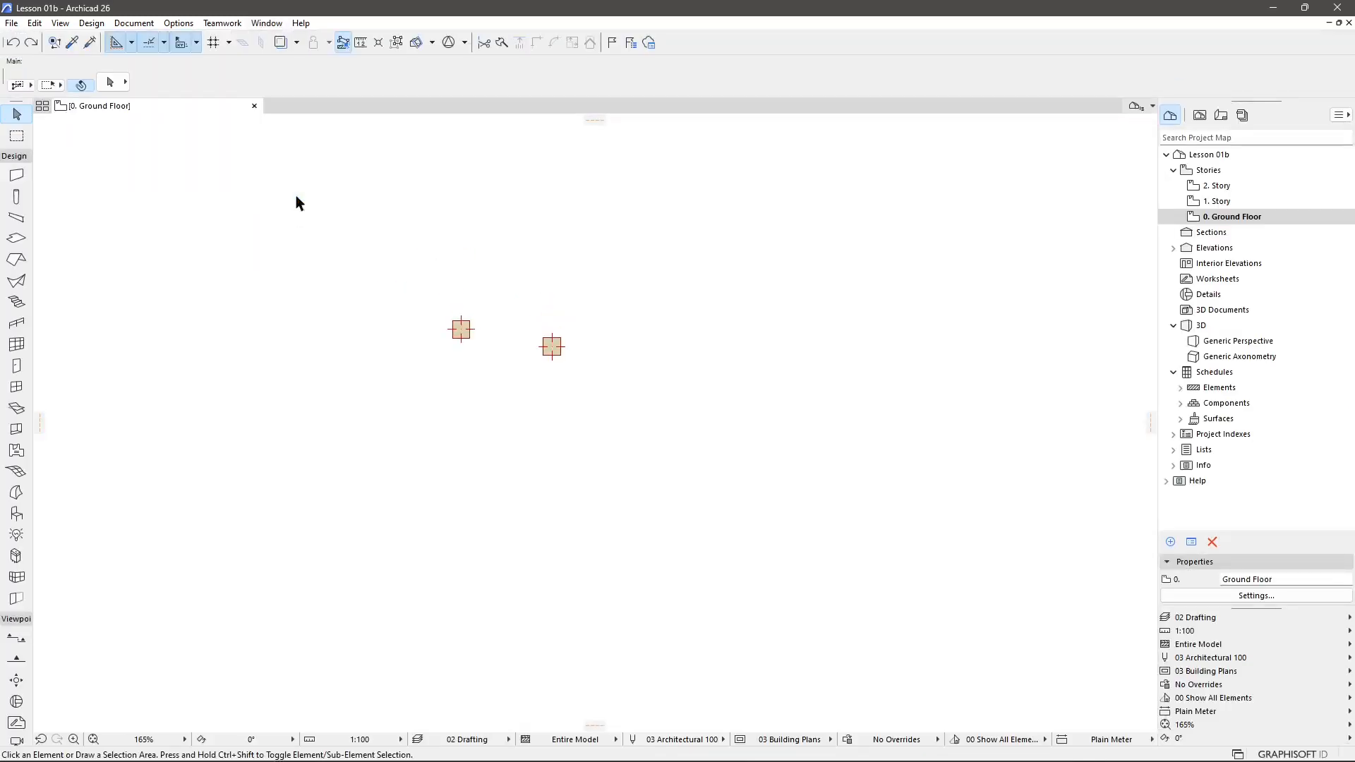
Step: Set the workspace to show the main palettes only
click(266, 28)
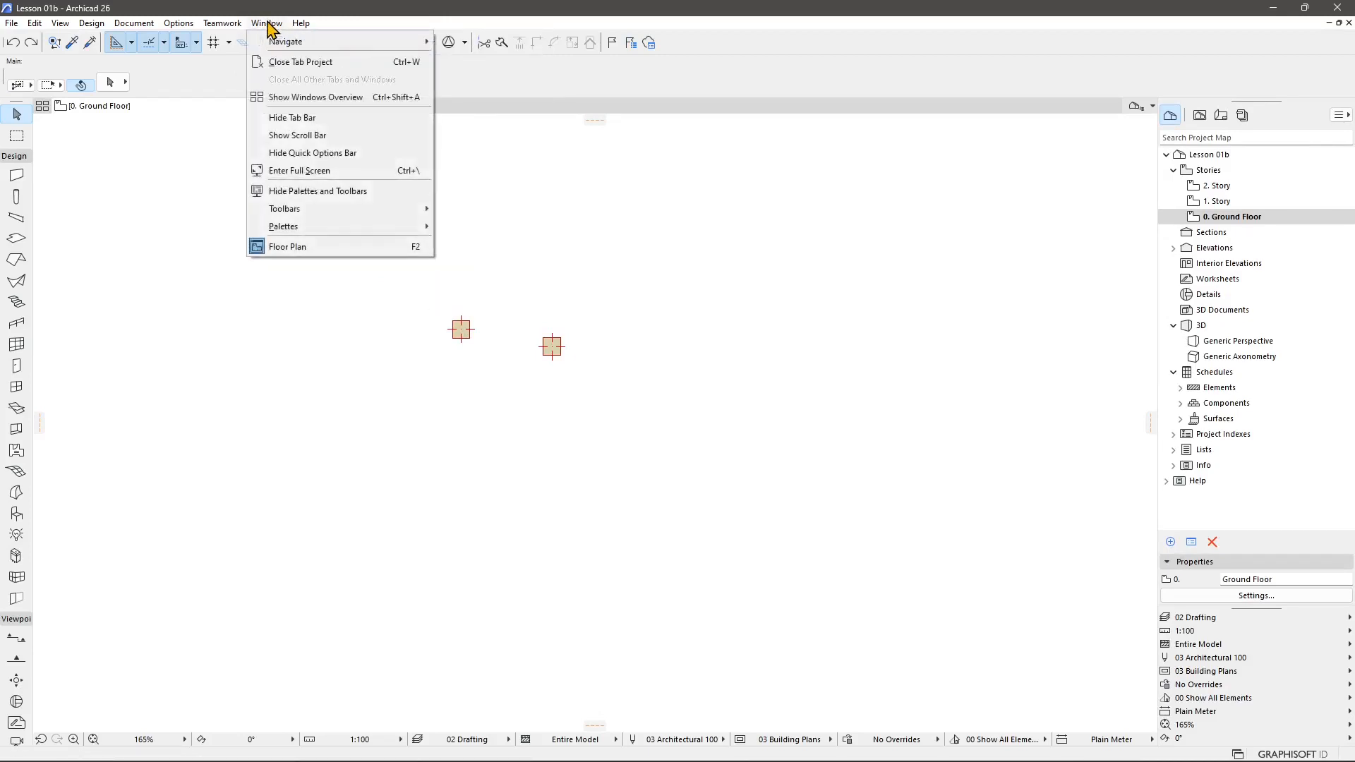
mouse_move(302, 210)
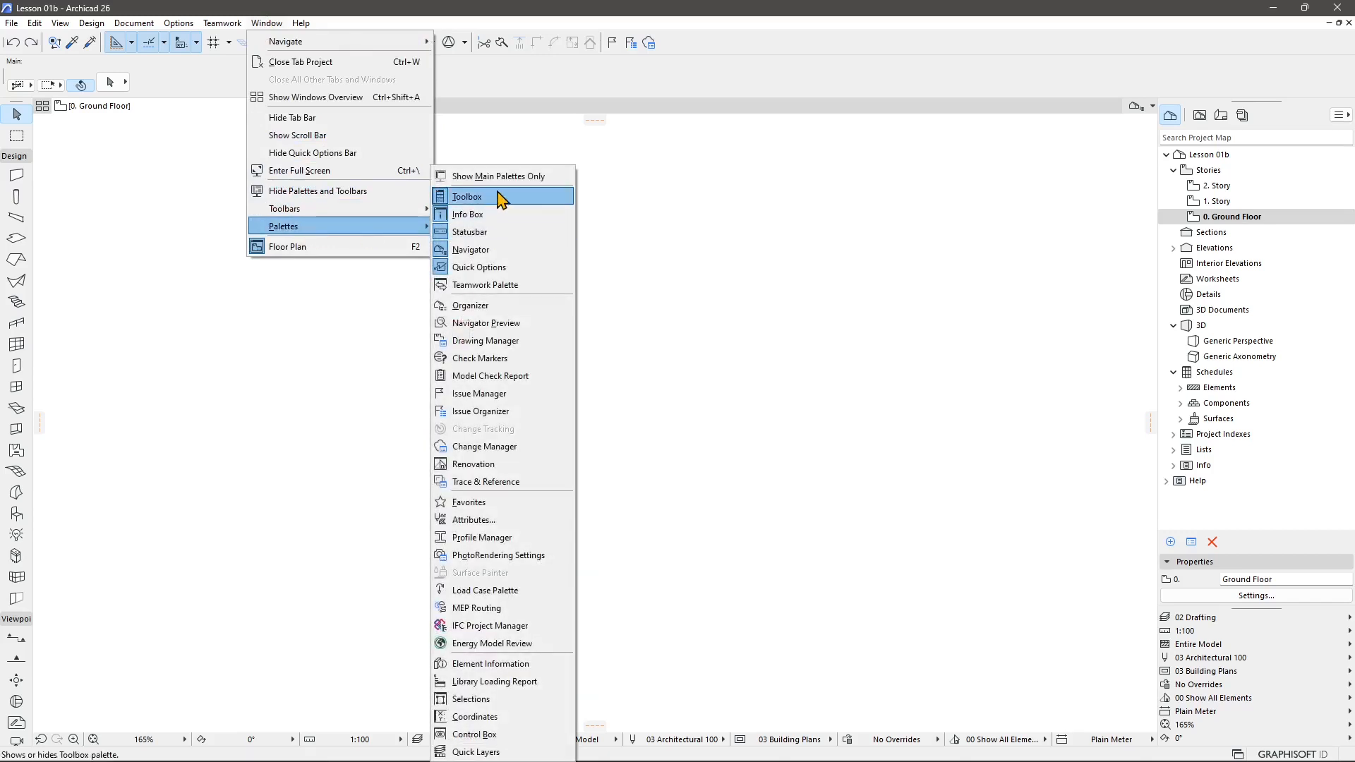
click(510, 179)
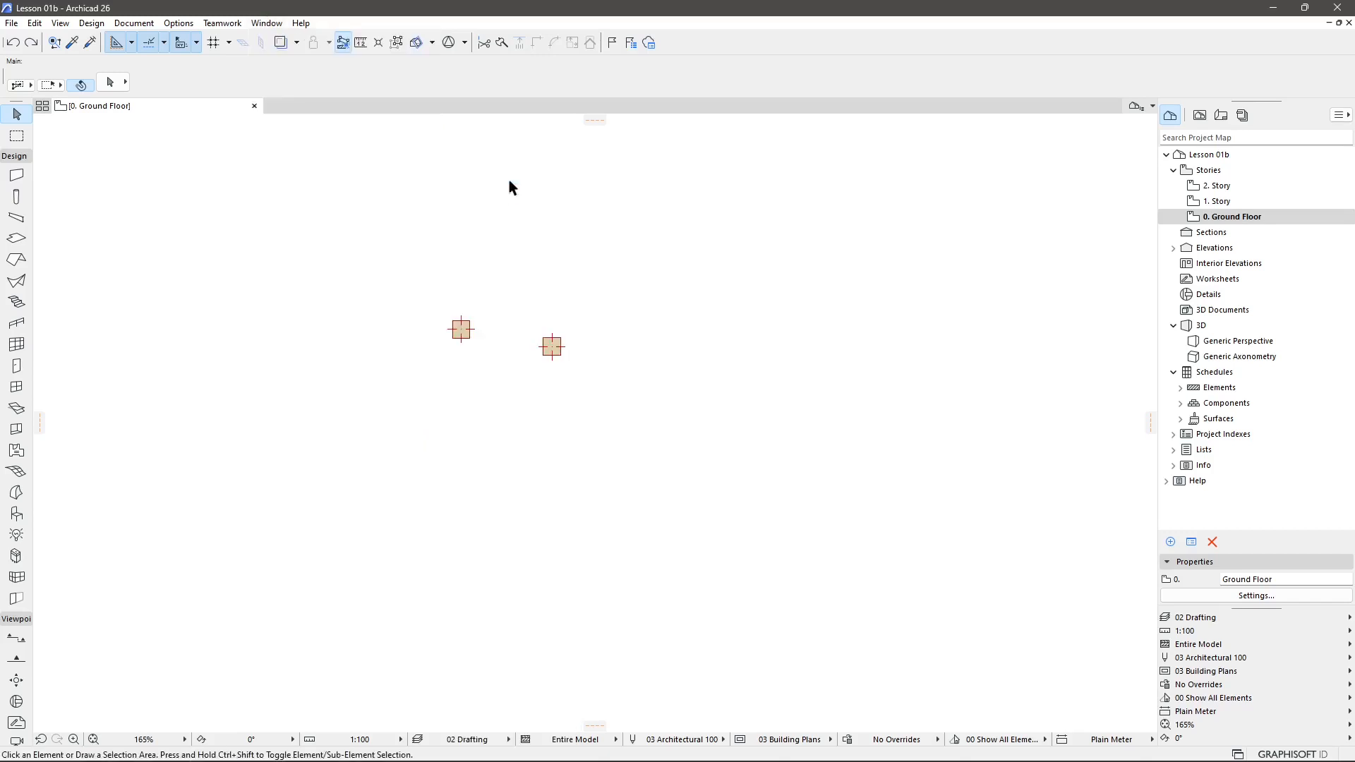
Step: Open the Organizer palette and dock it beside the Navigator at the edge of the workspace
click(267, 22)
mouse_move(305, 209)
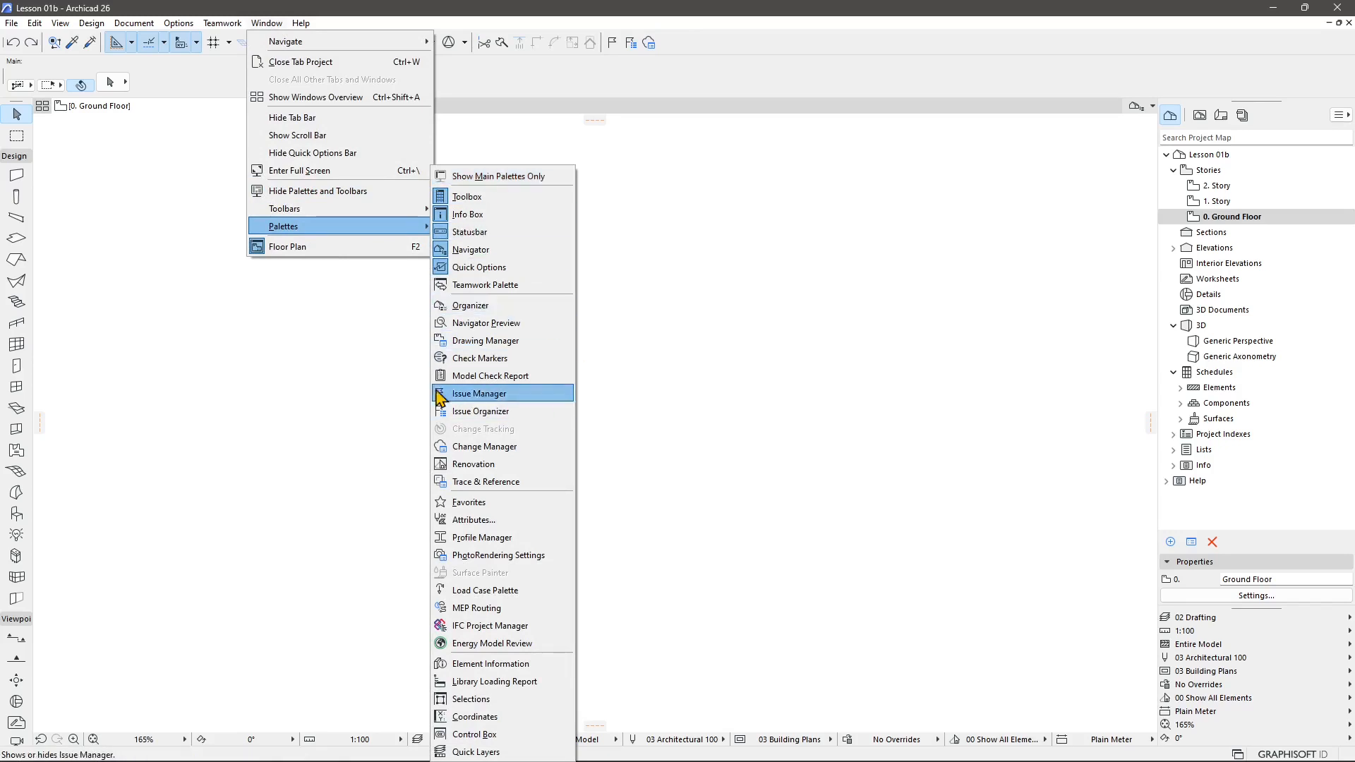
click(473, 308)
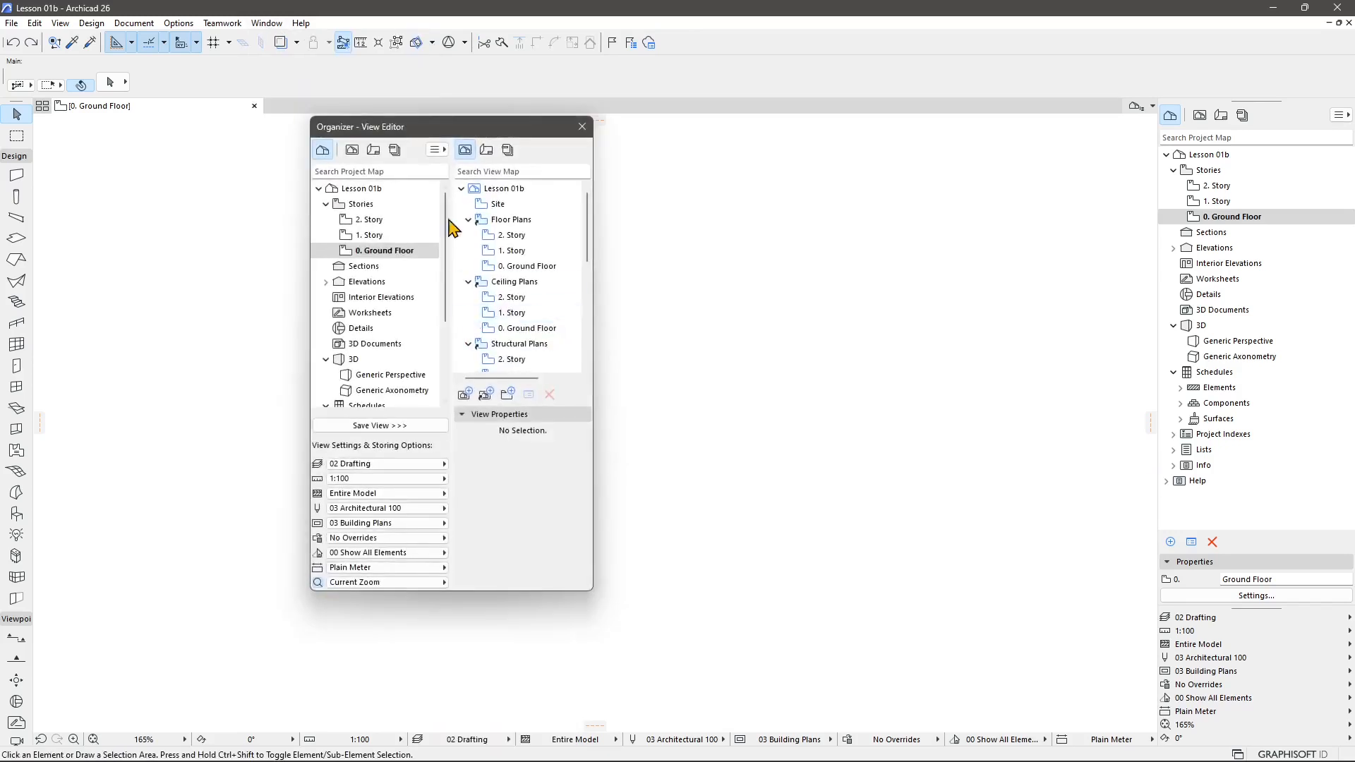
drag(473, 130, 789, 189)
drag(914, 296, 1218, 332)
drag(933, 187, 1334, 296)
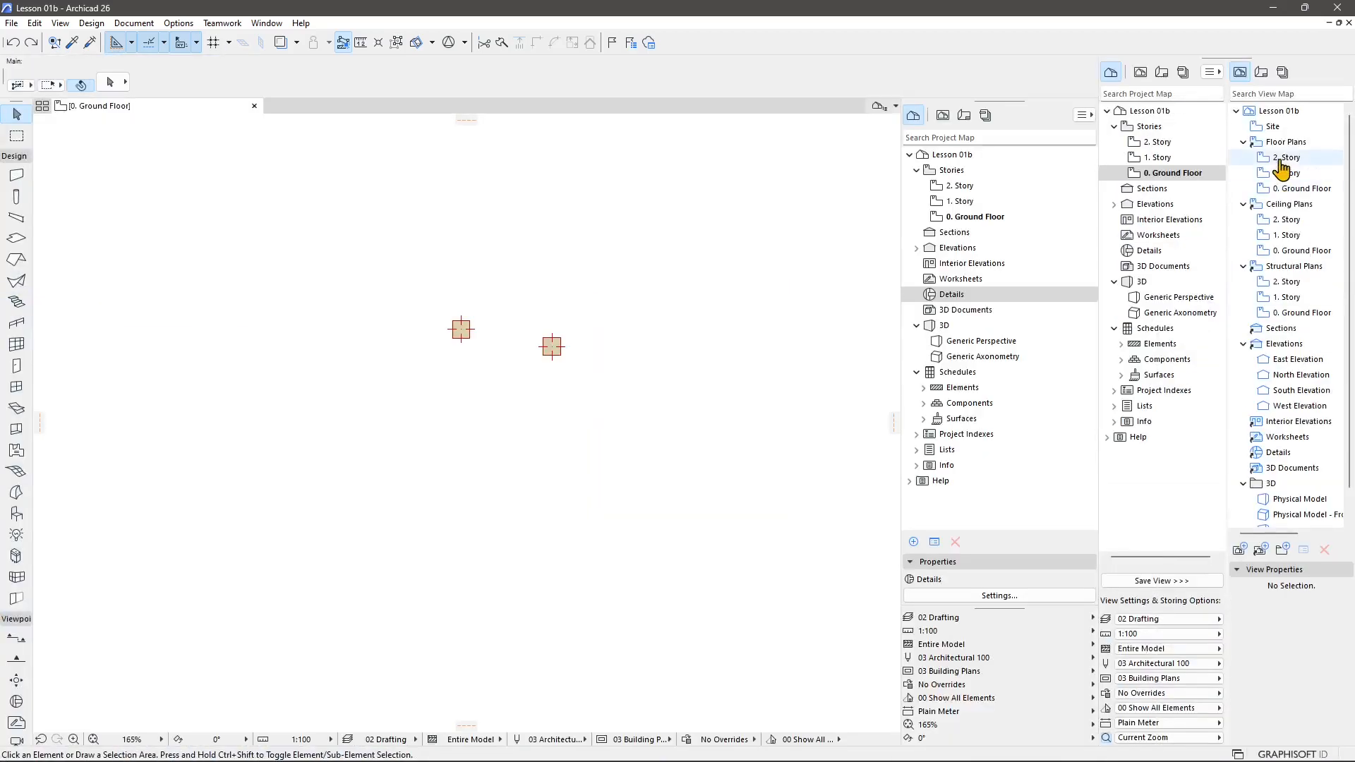
Step: Remove the Organizer from the workspace by showing only the main palettes
click(265, 23)
mouse_move(326, 222)
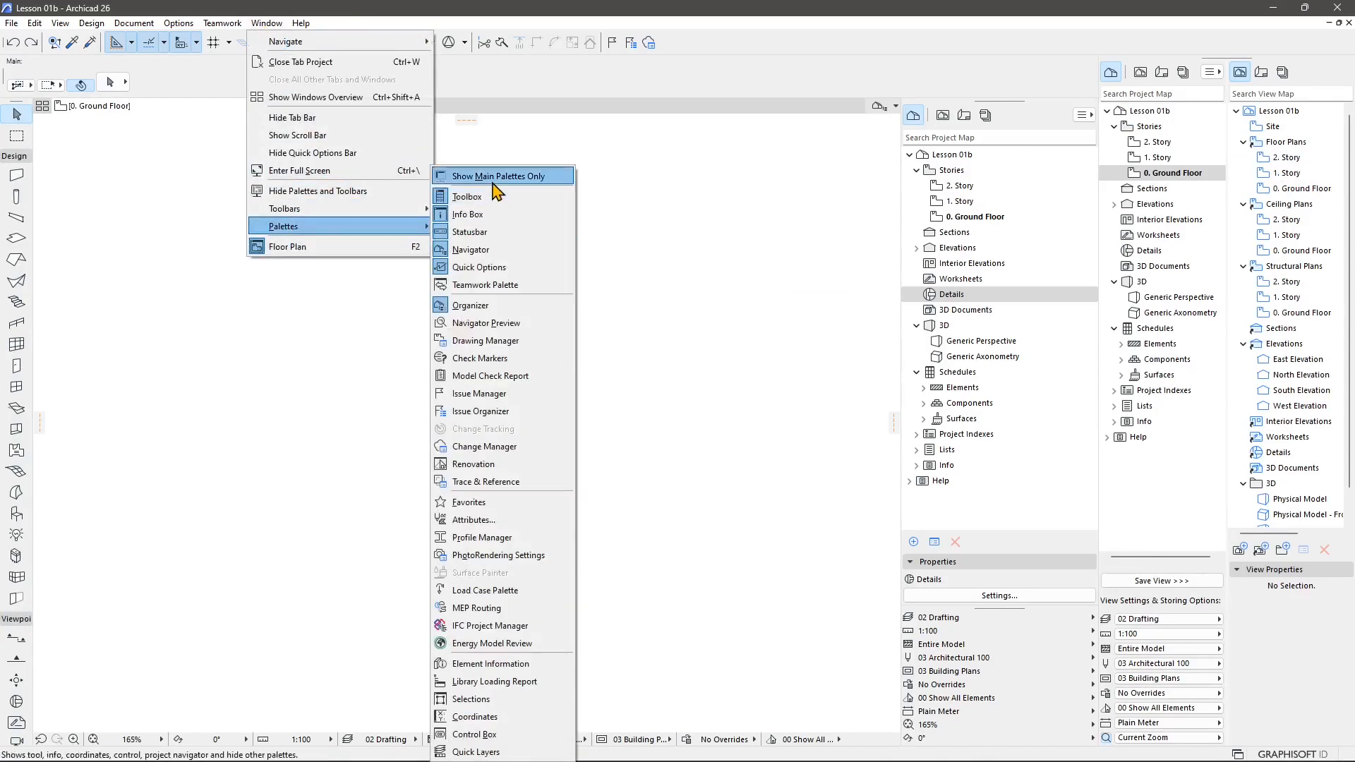
click(494, 178)
Step: Show the 3D Visualization toolbar over the floor plan
click(266, 24)
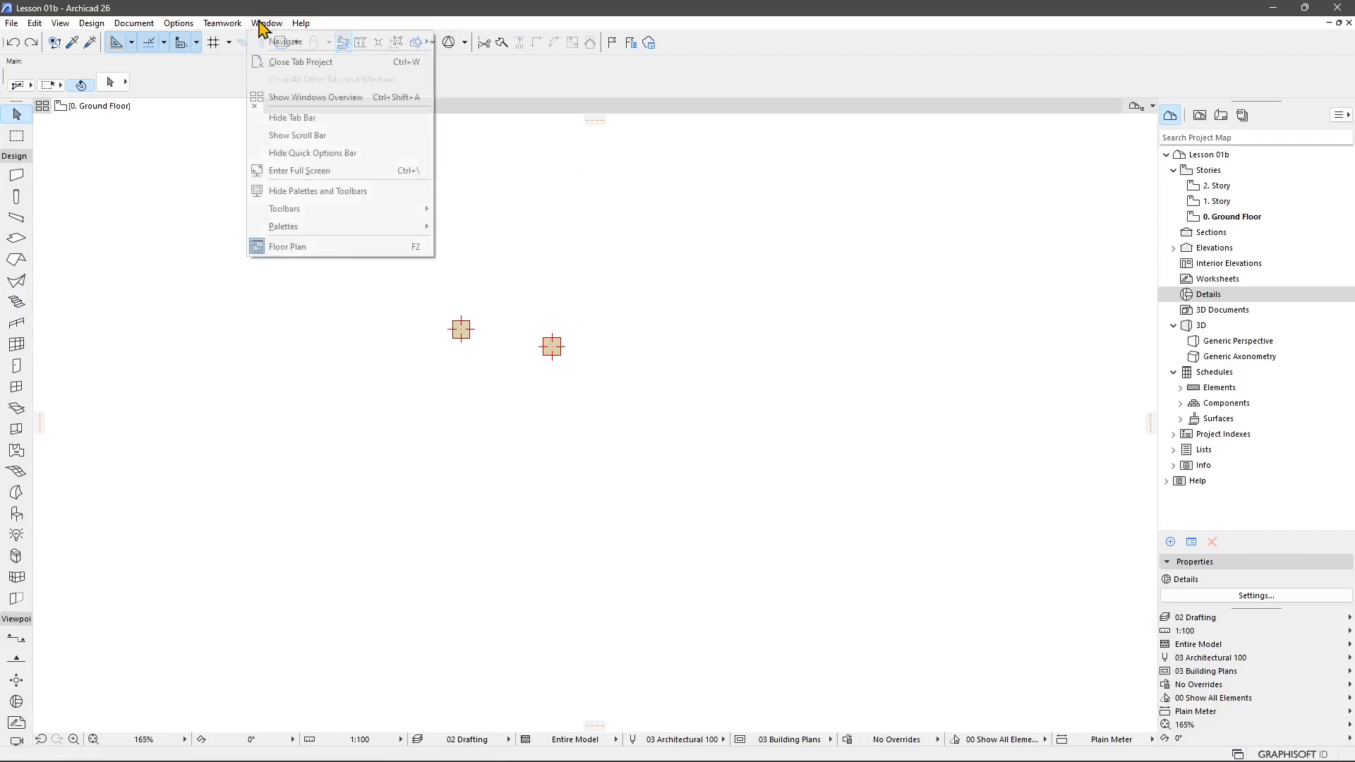
mouse_move(341, 237)
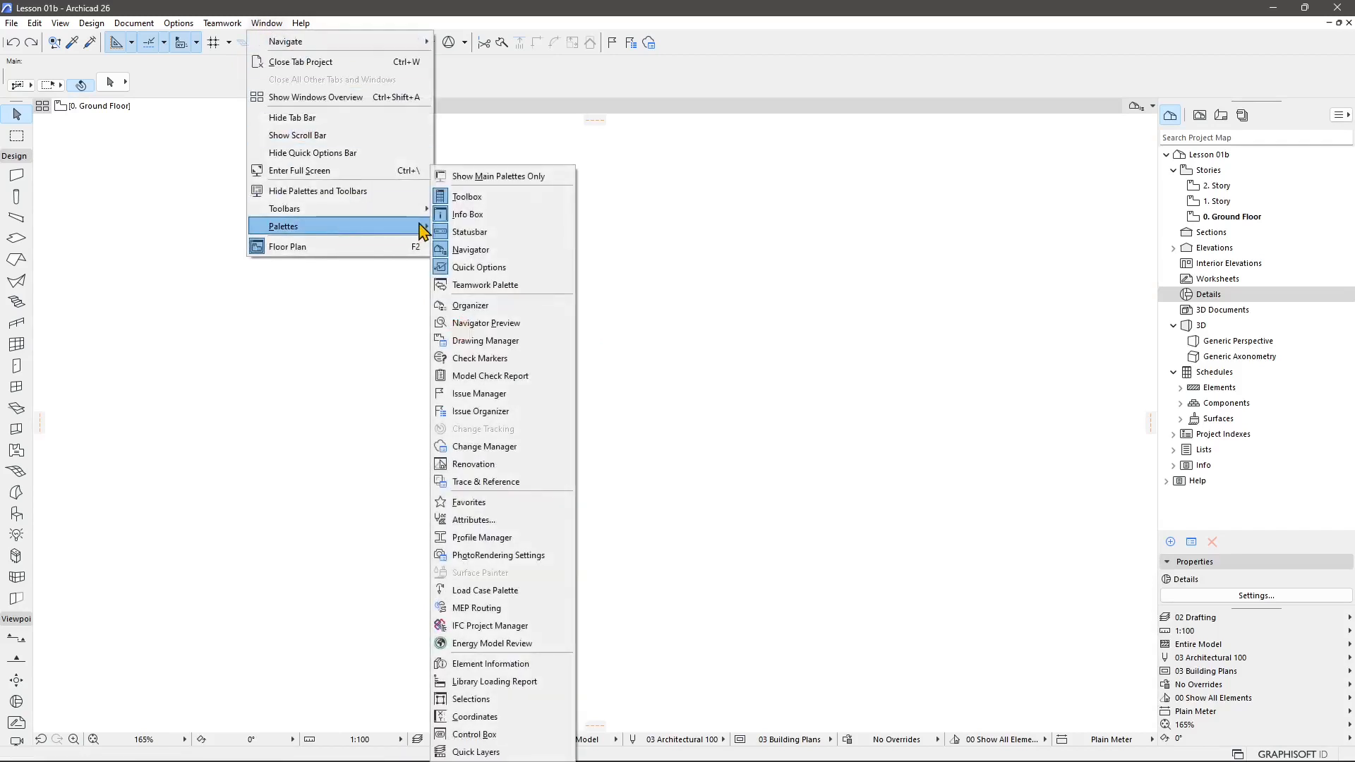
mouse_move(380, 211)
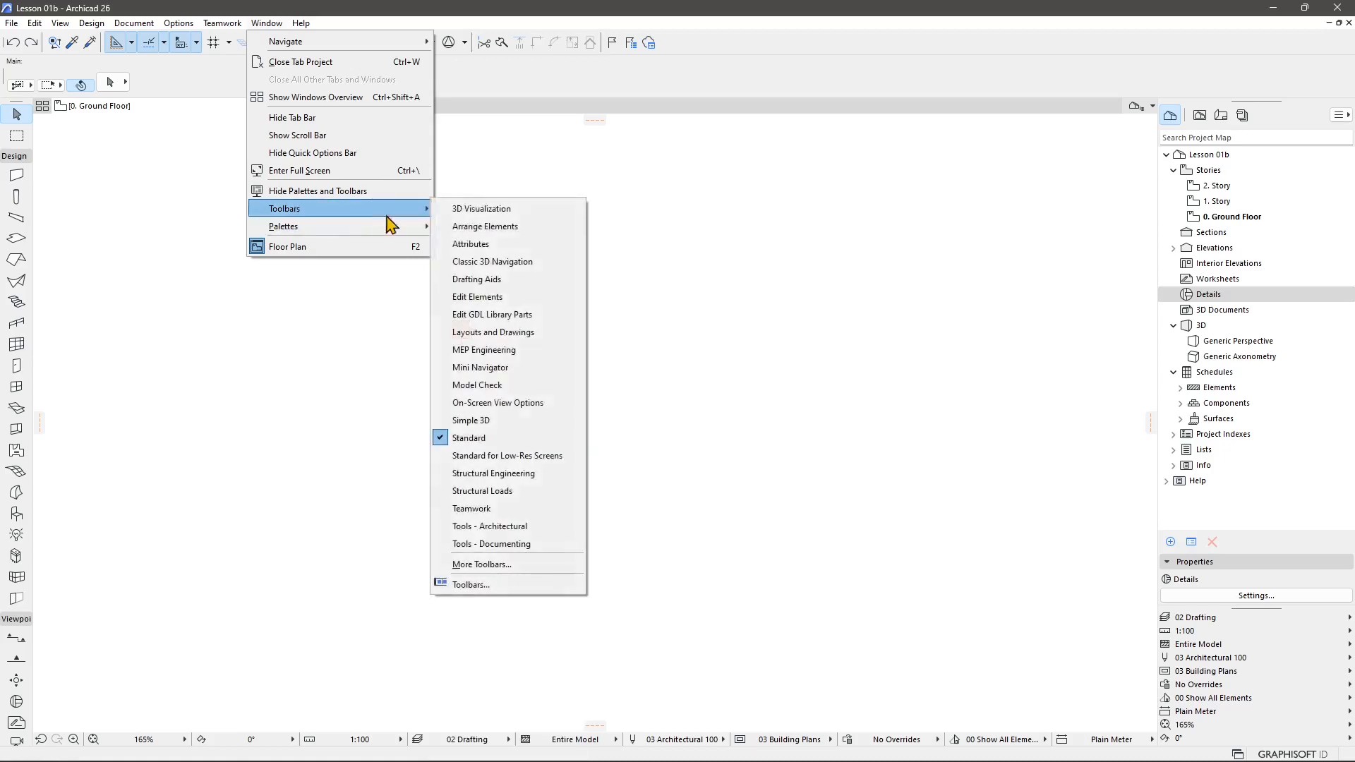
click(506, 215)
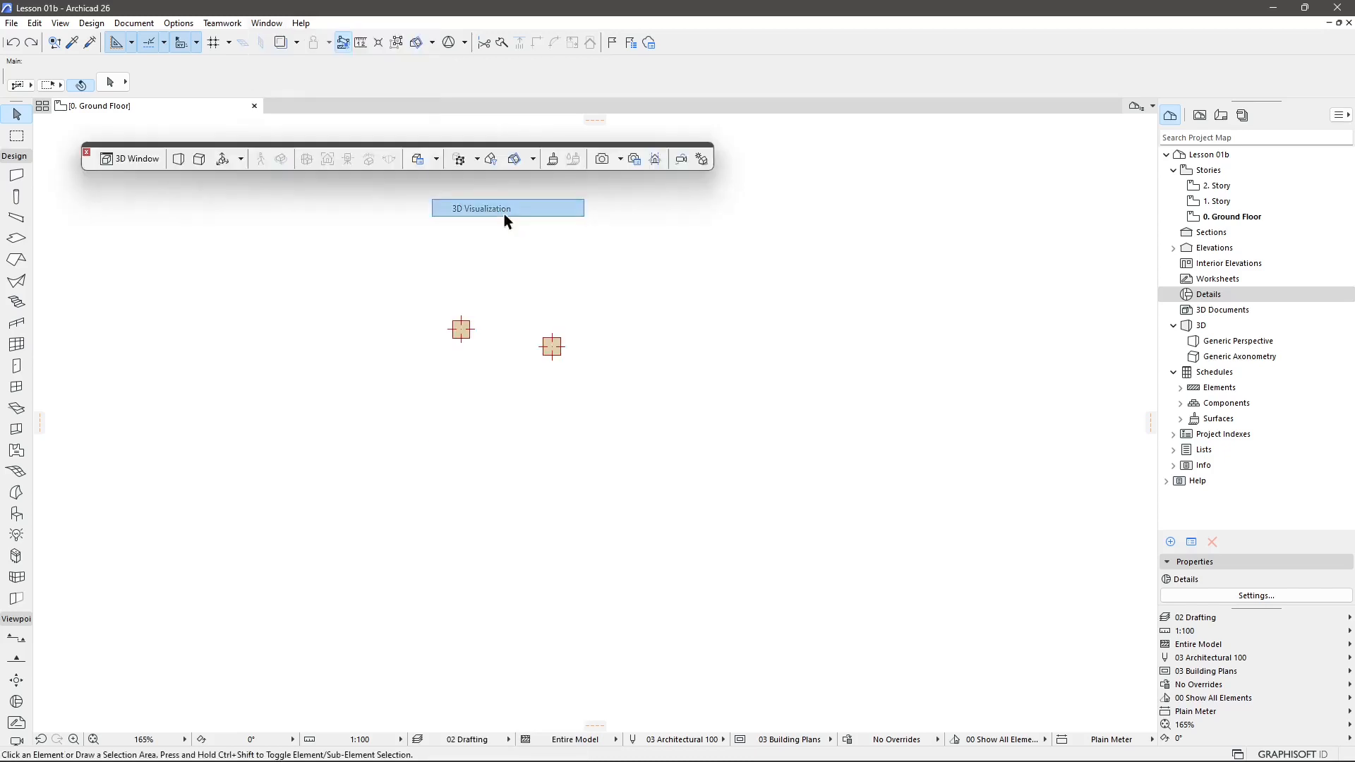
Step: Resize the floating 3D Visualization toolbar into a narrow column, widen it to a compact block and close it
drag(90, 167, 277, 267)
drag(907, 278, 357, 435)
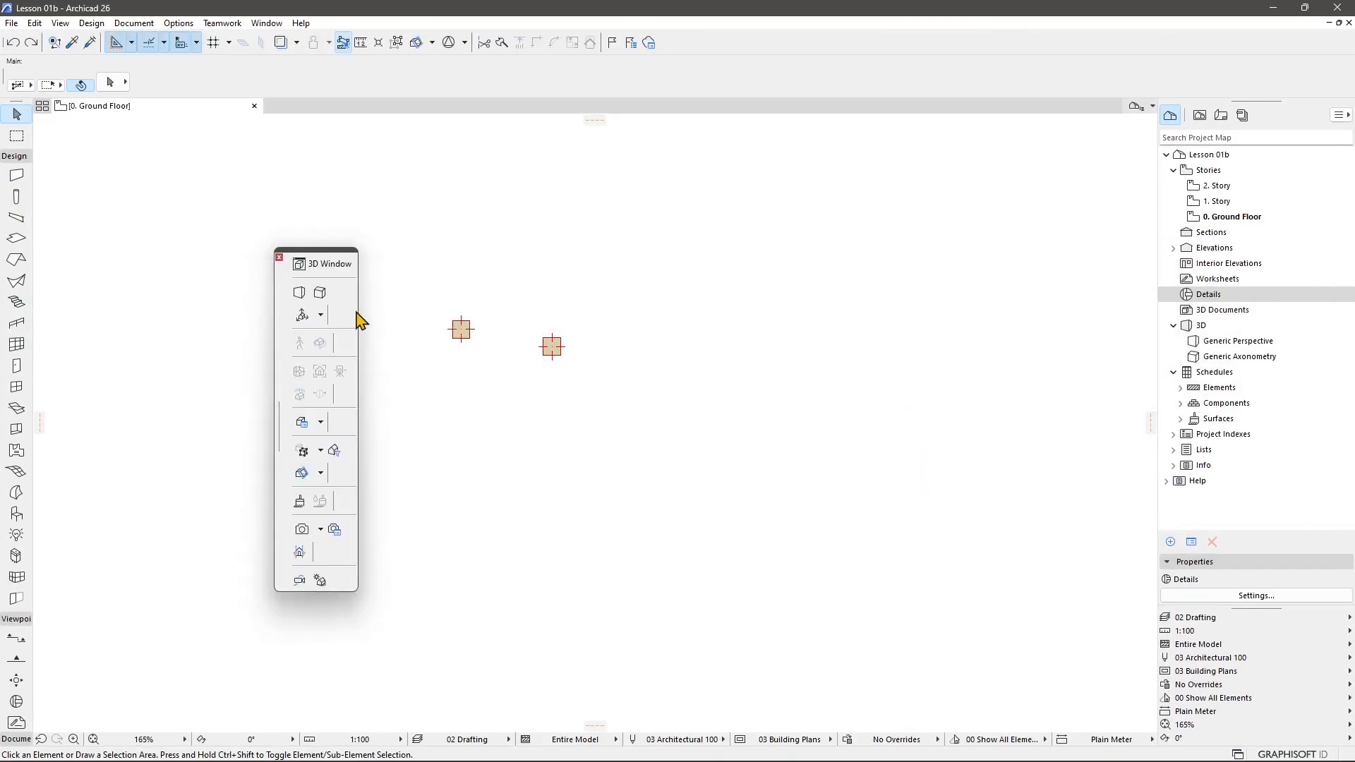
drag(360, 319, 440, 350)
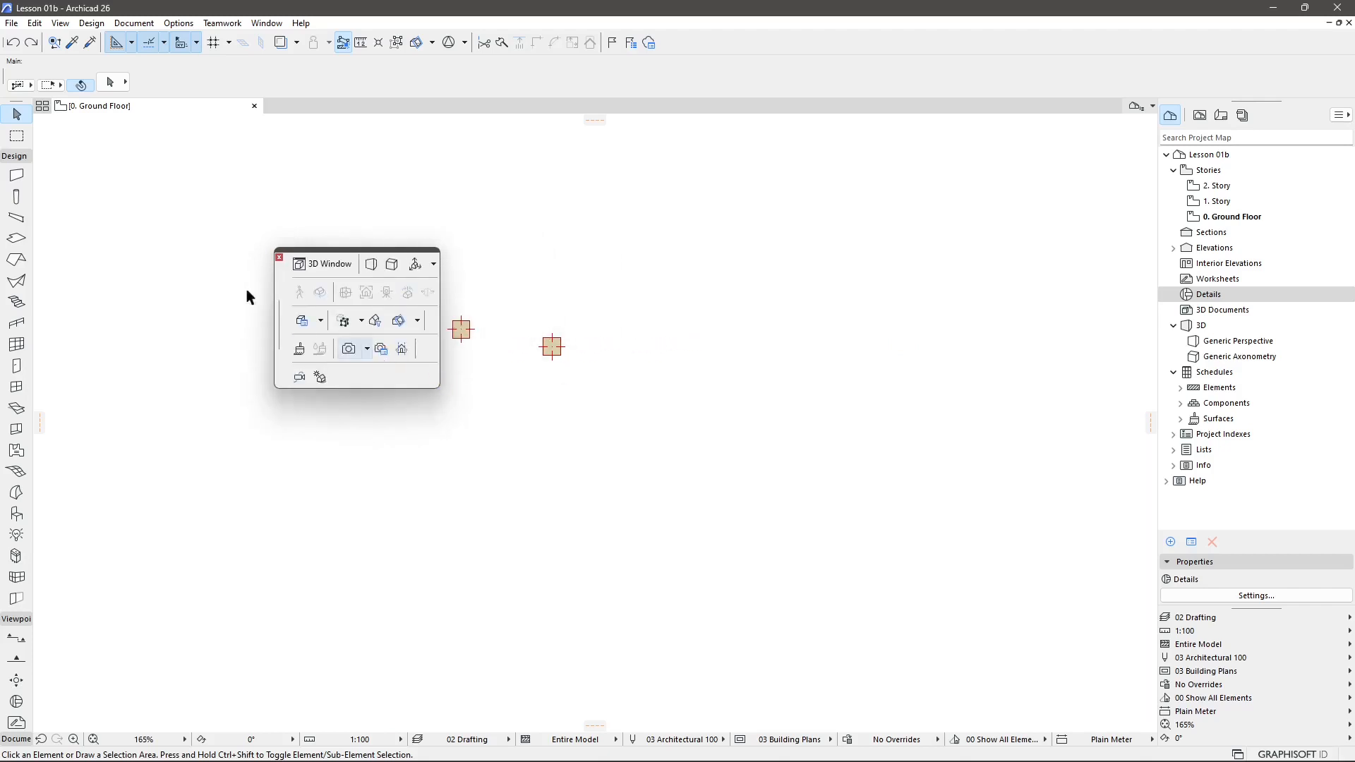
click(280, 259)
click(261, 22)
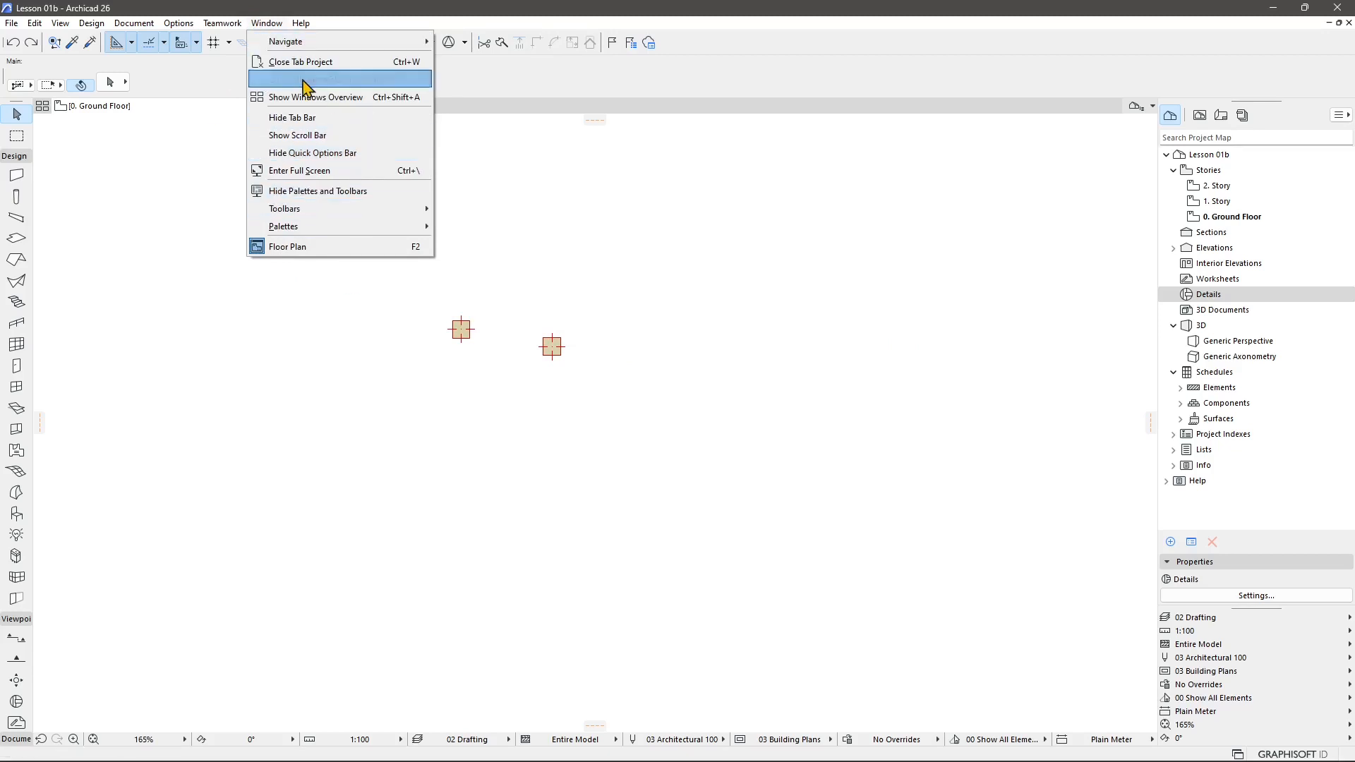
click(497, 106)
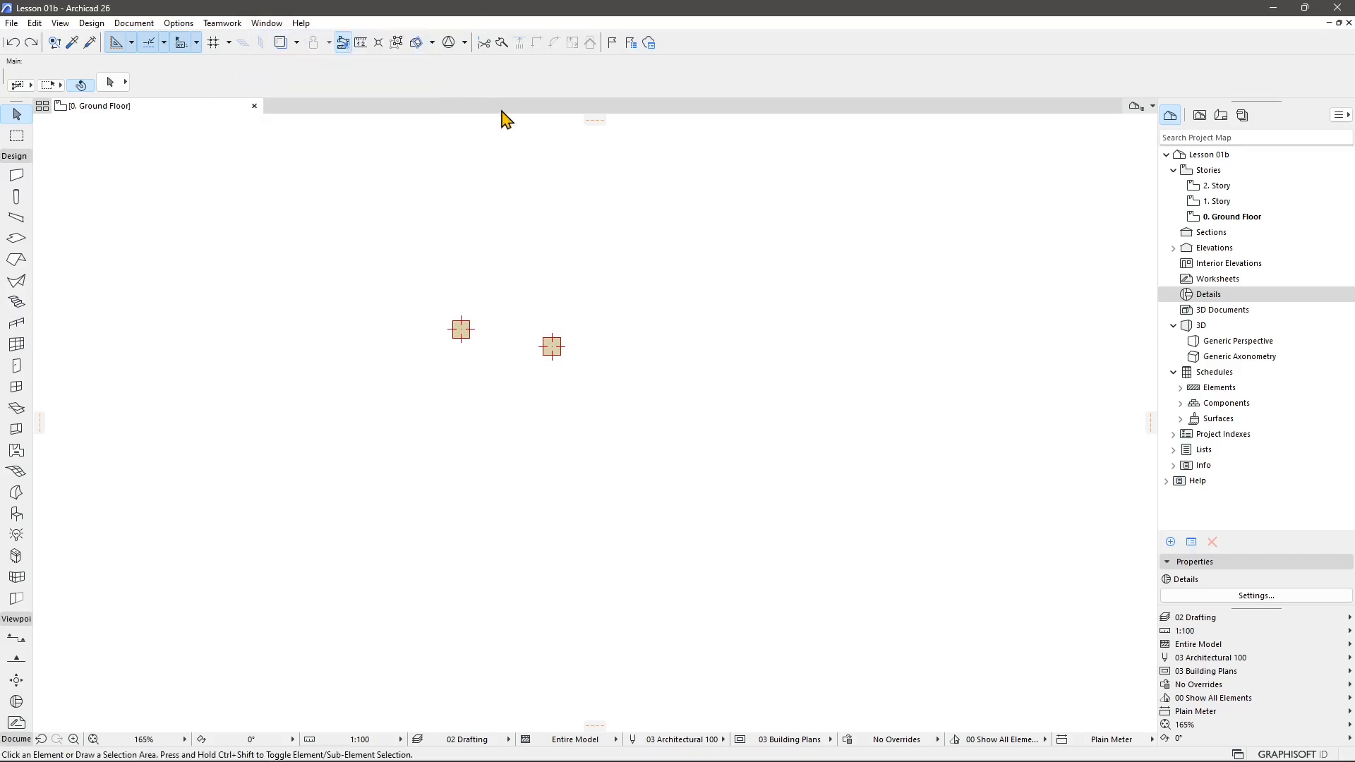
click(300, 23)
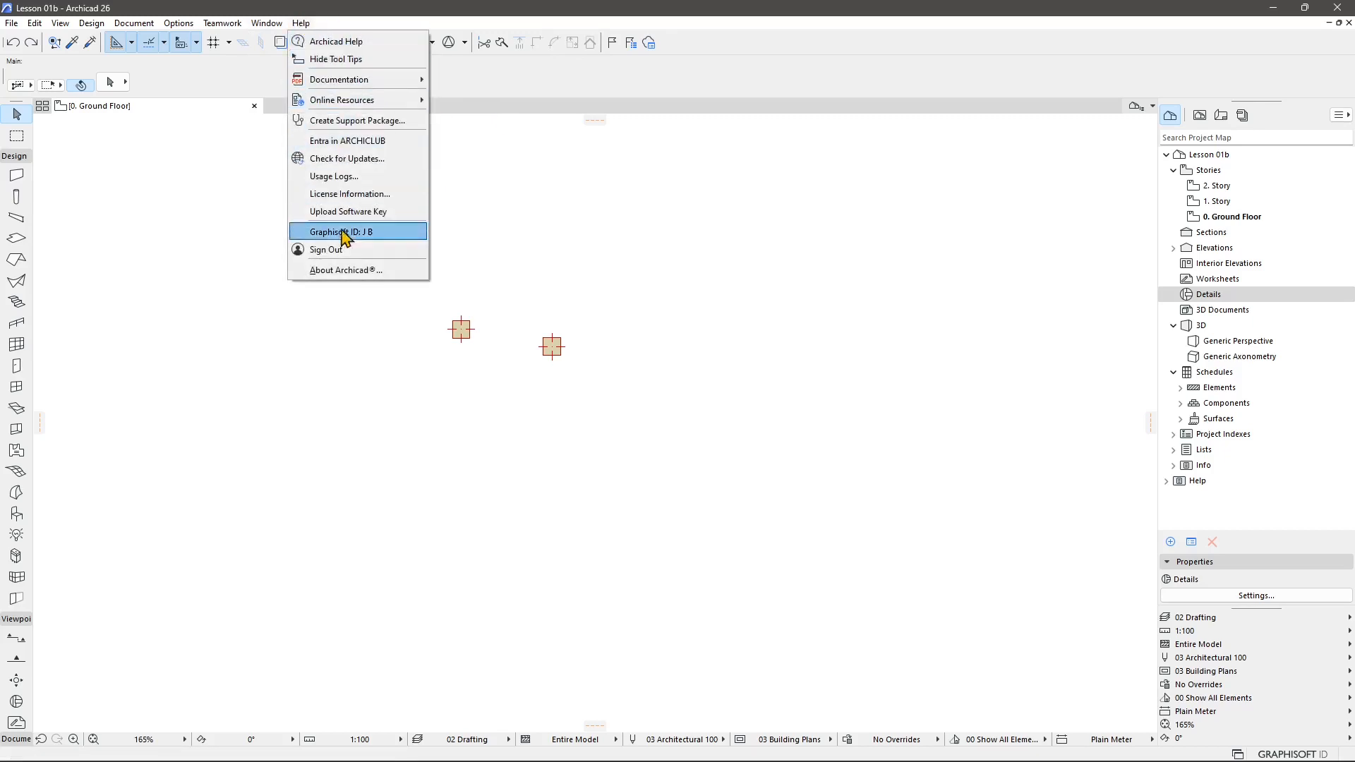
click(476, 96)
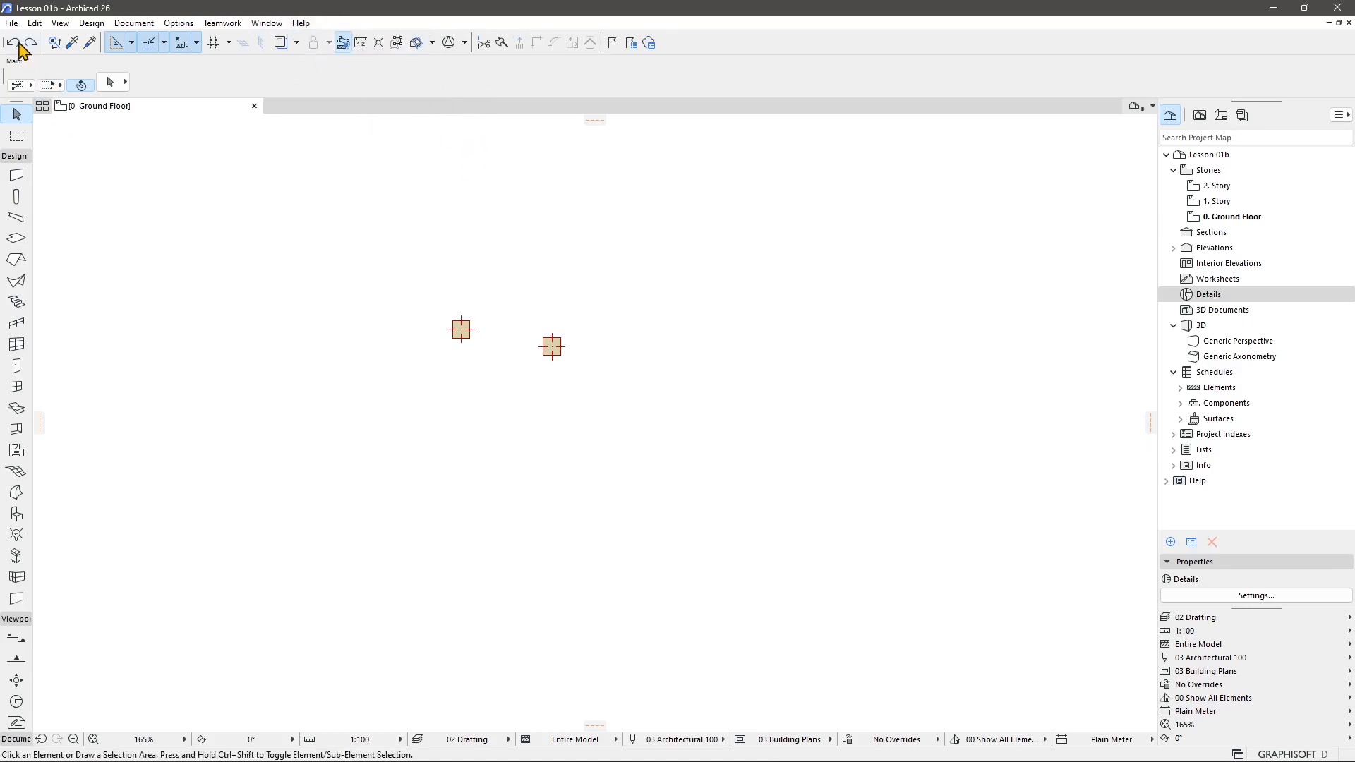
Step: Shift the Standard toolbar along its row and hide it from the workspace
drag(3, 42, 200, 41)
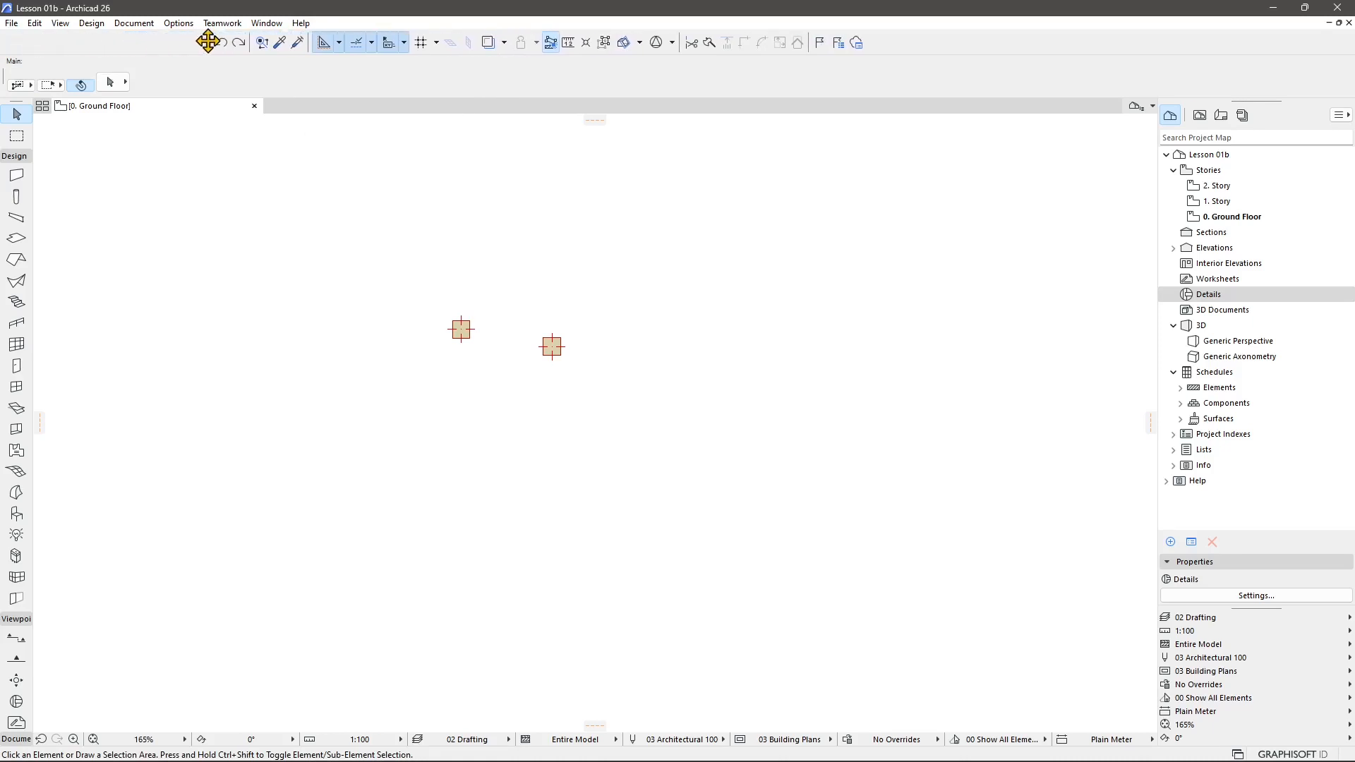
click(267, 23)
mouse_move(304, 220)
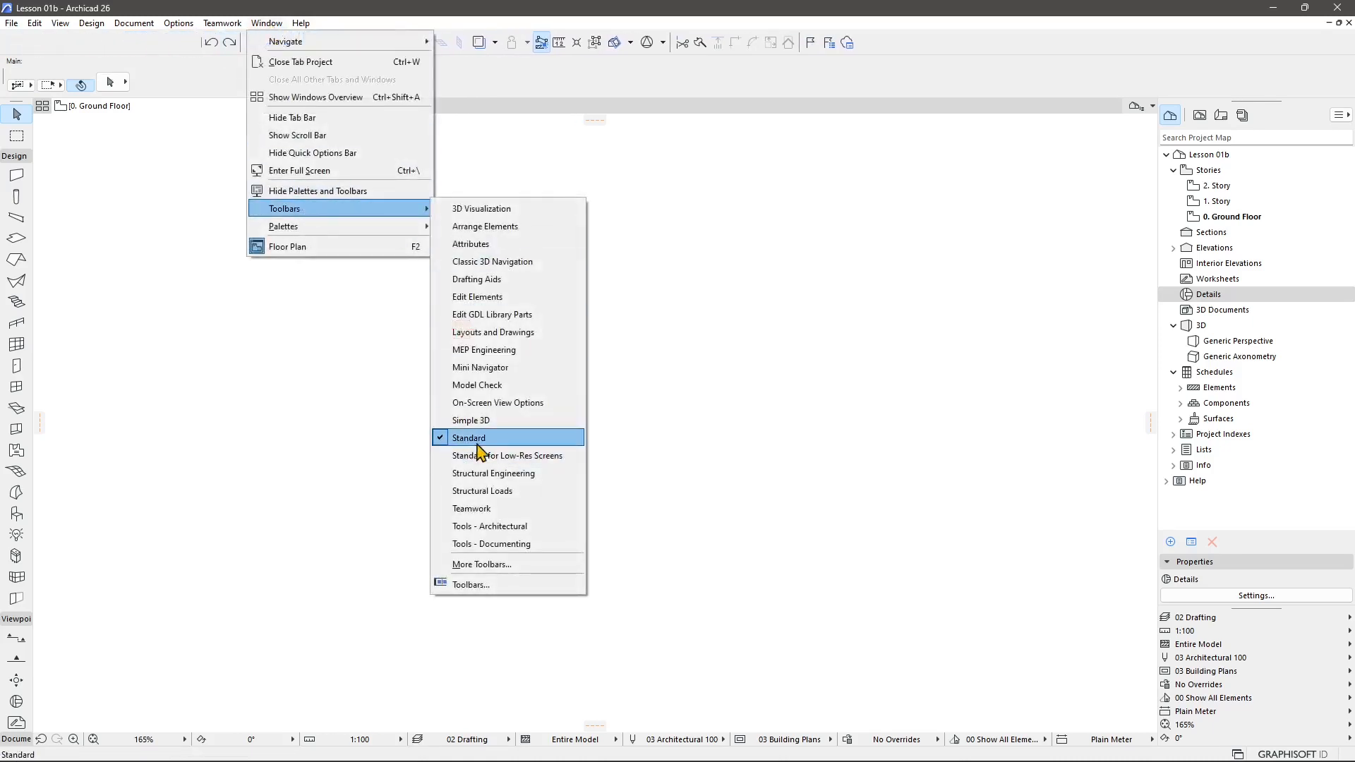
click(438, 441)
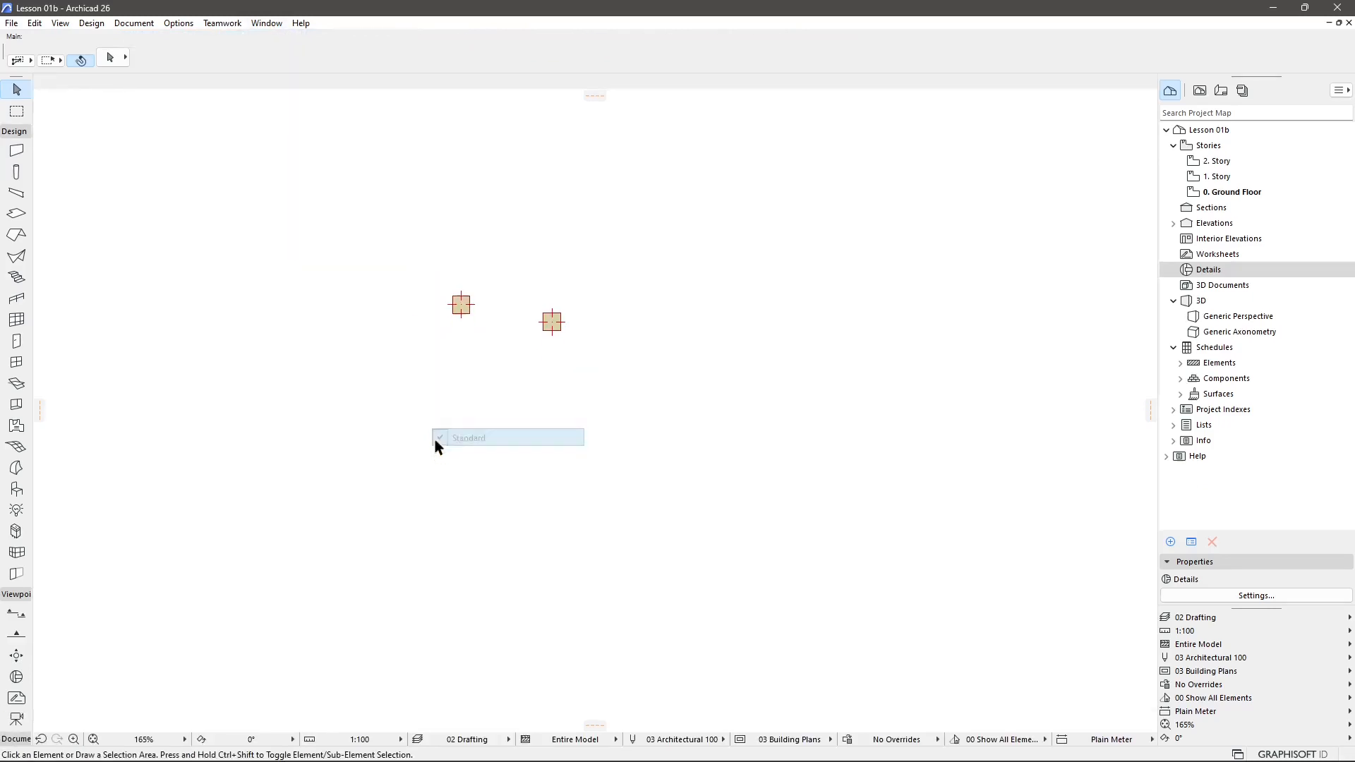
Step: Show the Standard toolbar again and move it back close to the start of its row
click(257, 25)
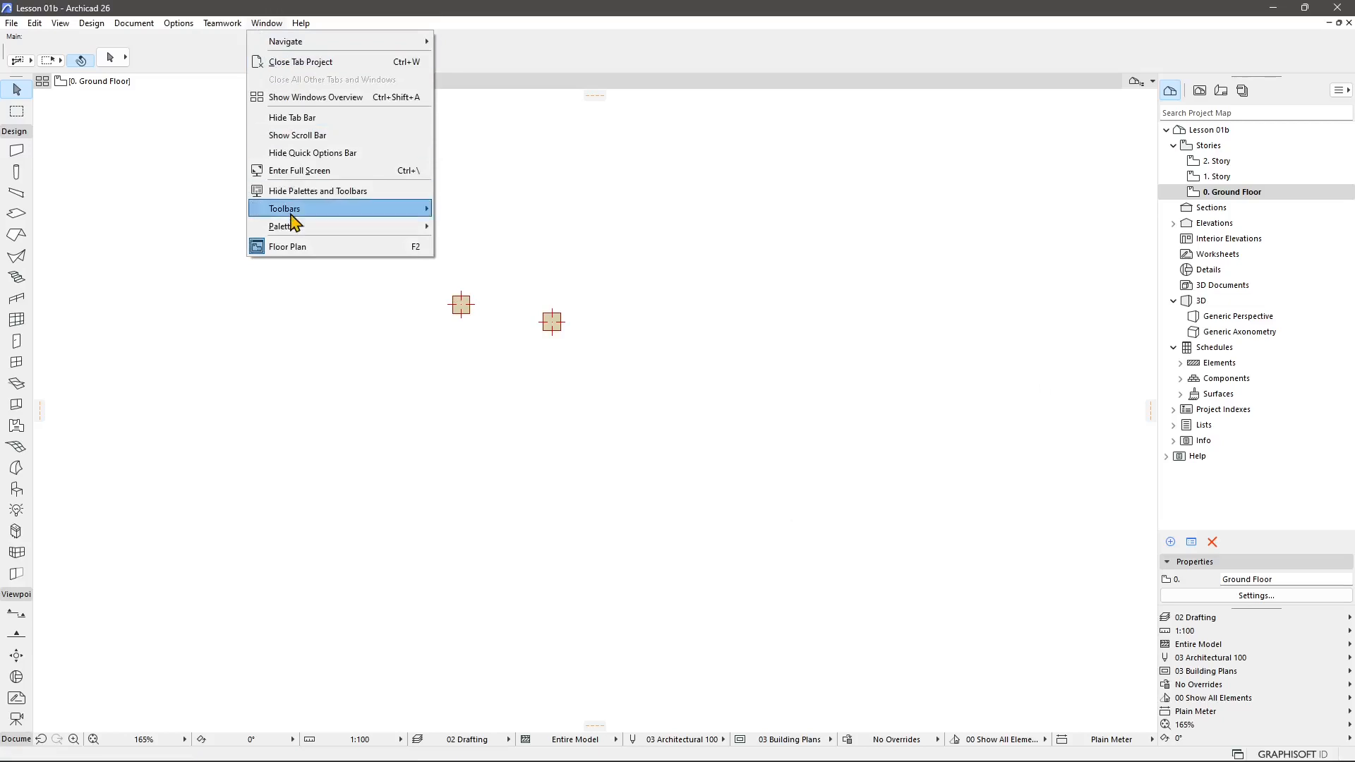
mouse_move(282, 208)
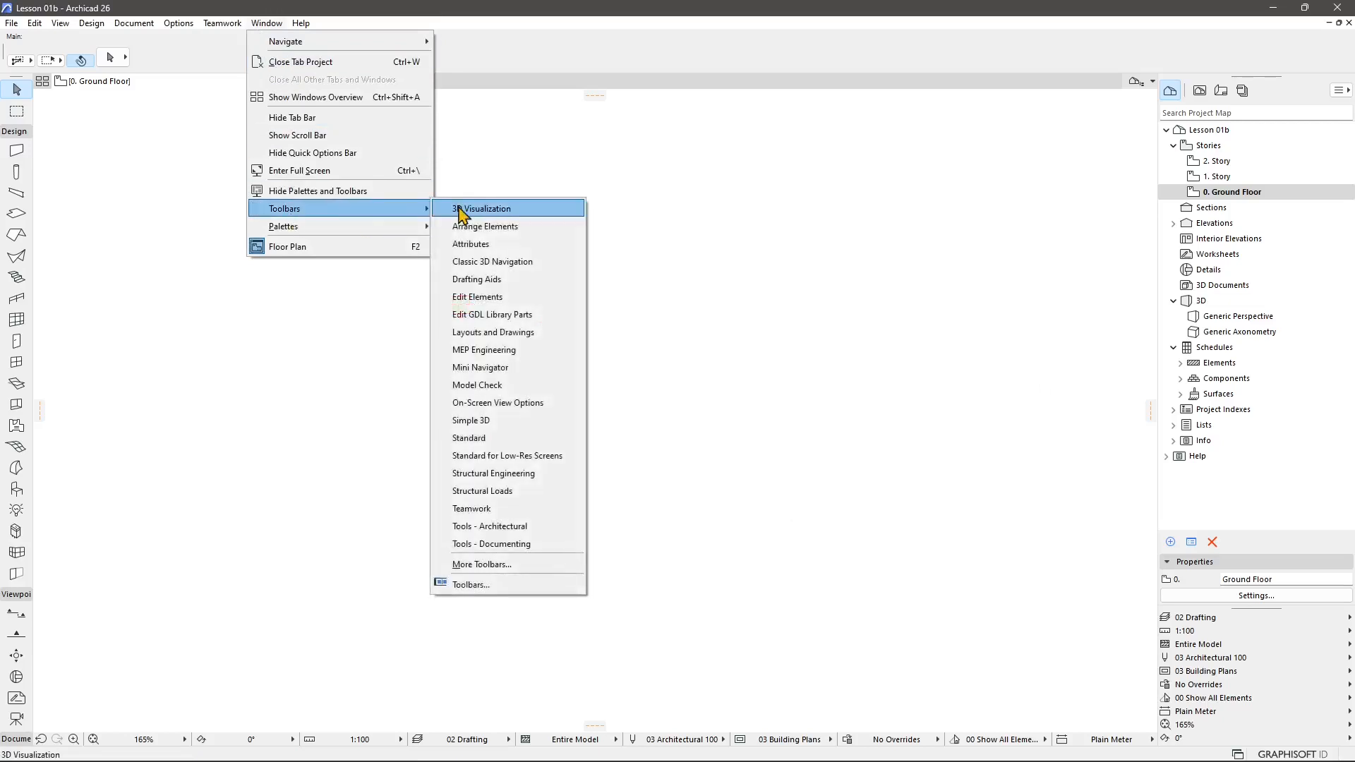
click(485, 439)
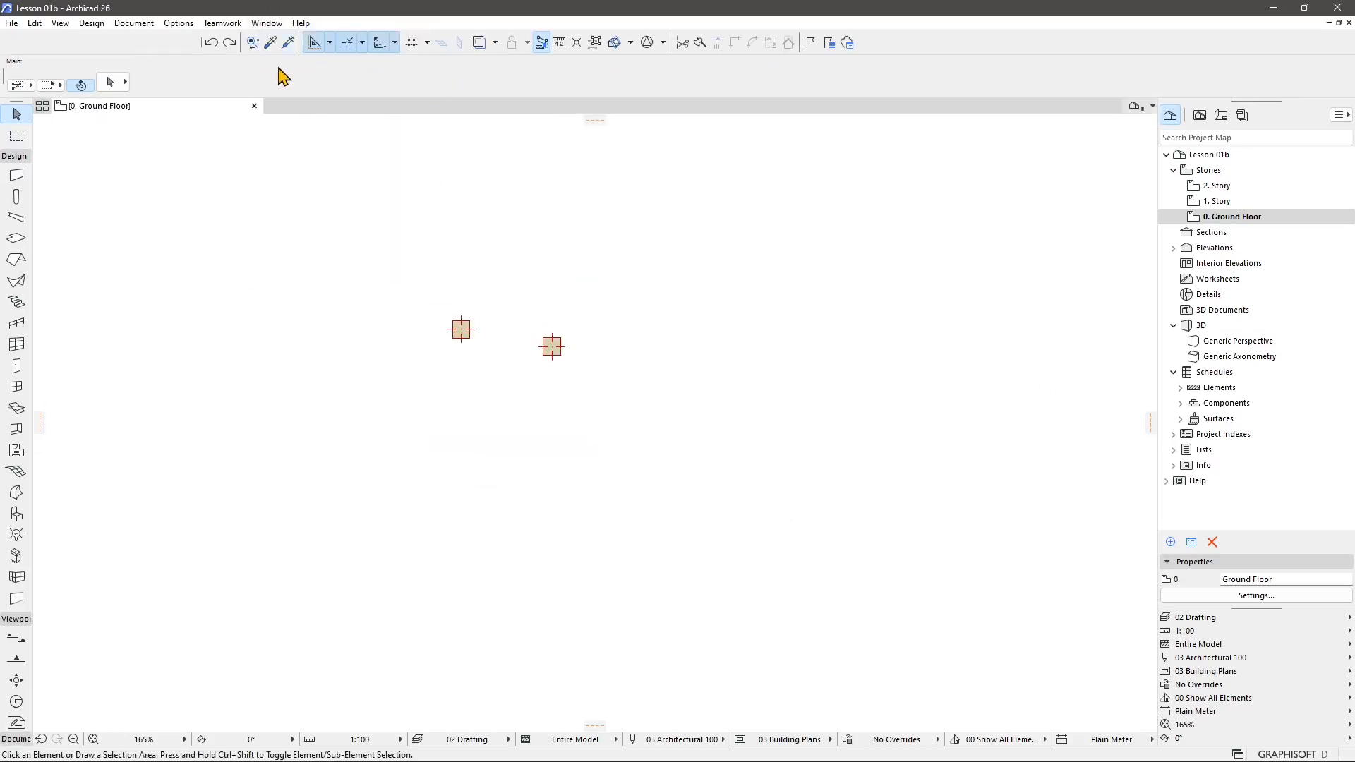
drag(199, 43, 51, 42)
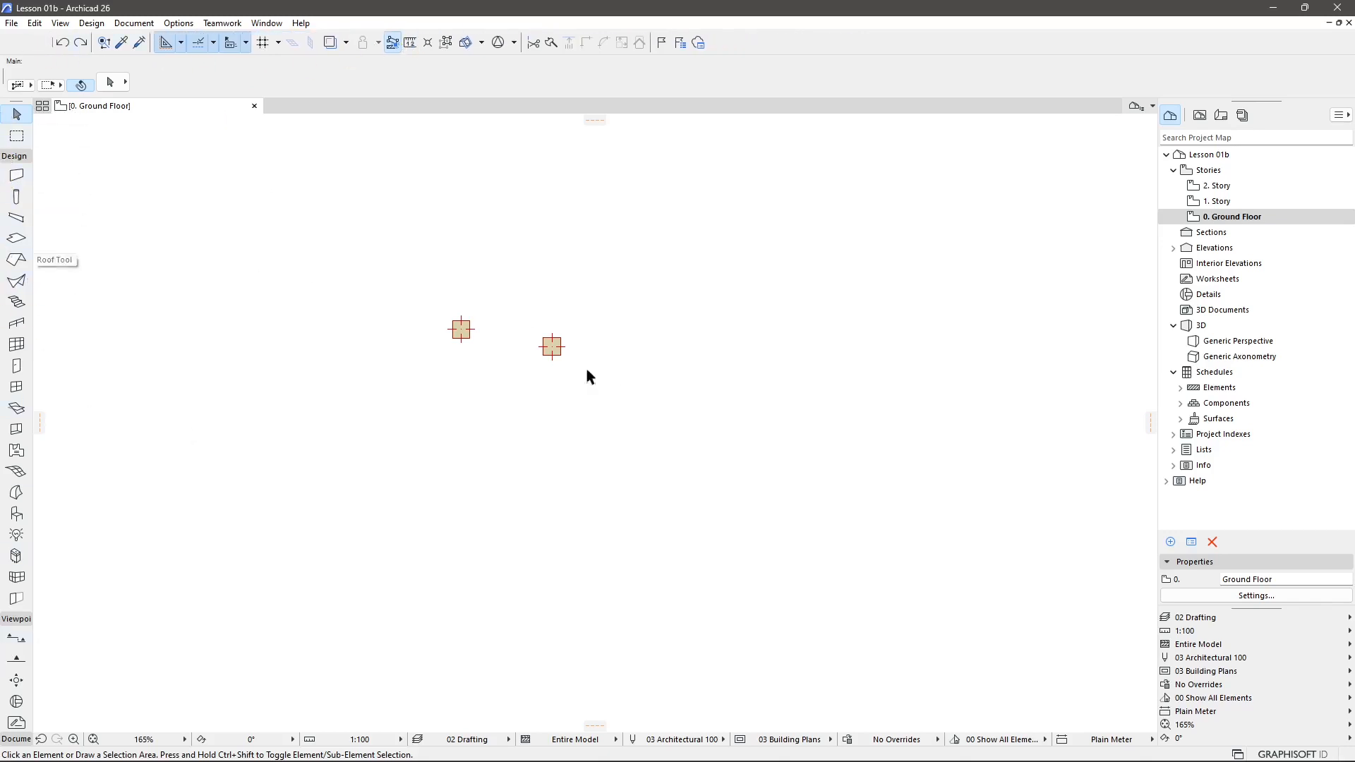
Step: Undo and redo the pasting of the second column repeatedly, ending with the column restored and deselected
click(62, 43)
click(81, 43)
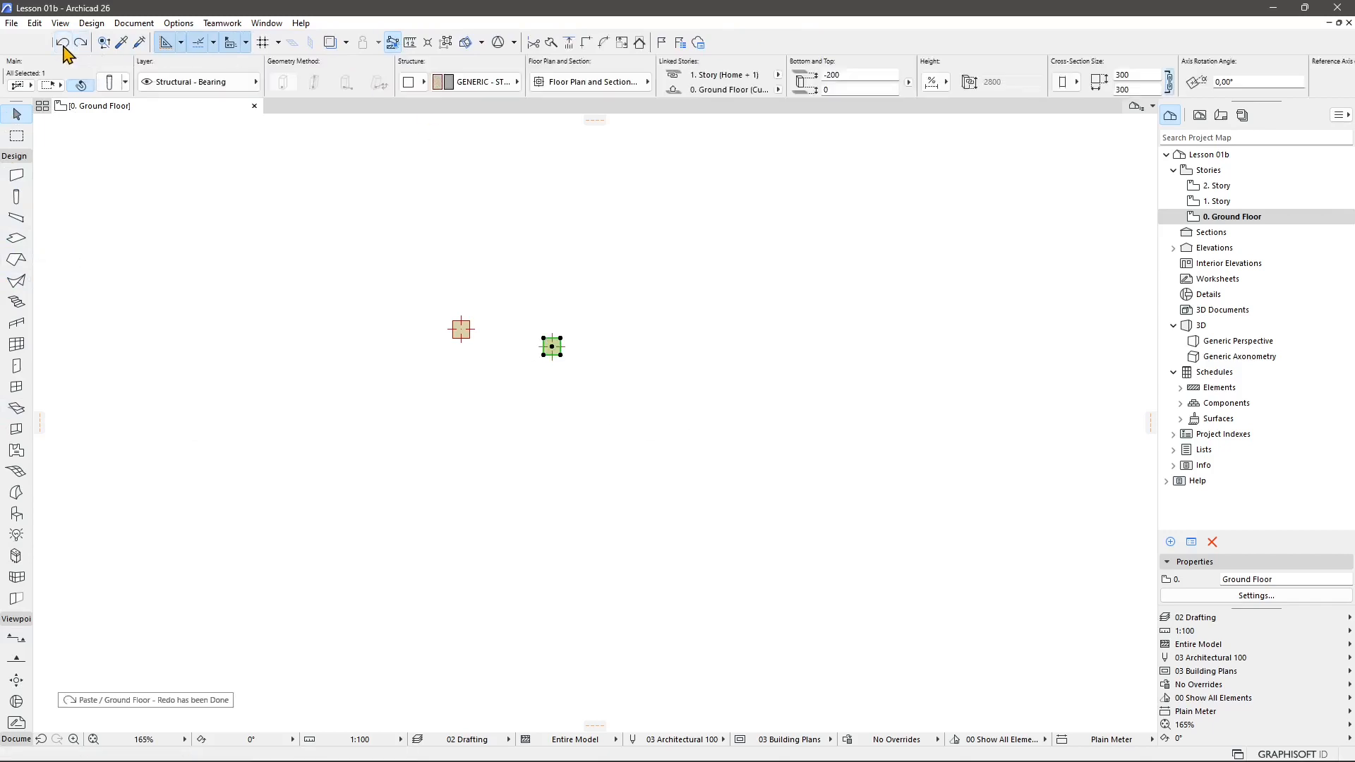
click(62, 43)
click(80, 43)
click(80, 43)
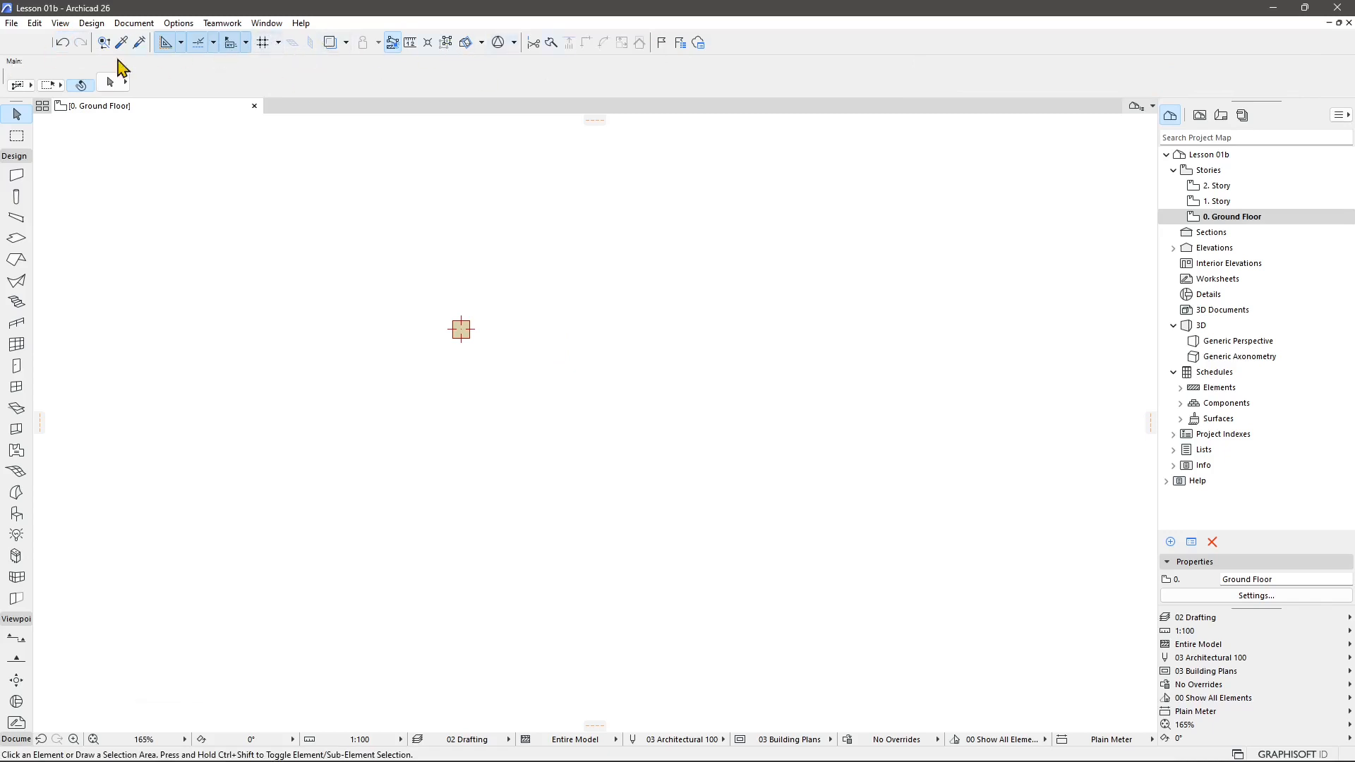
click(63, 43)
click(738, 397)
Step: Zoom the Ground Floor plan out to examine the two columns within the four elevation markers
double_click(1257, 580)
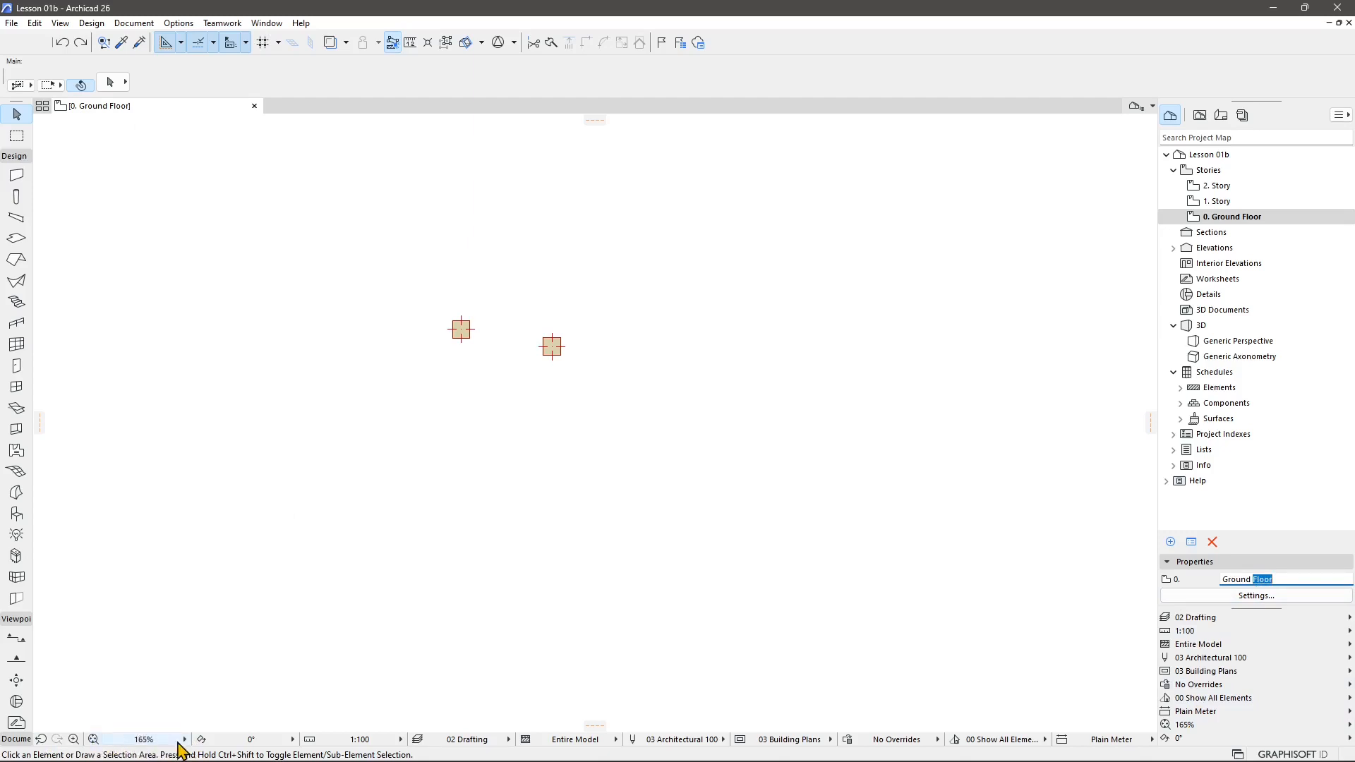
click(150, 740)
click(223, 686)
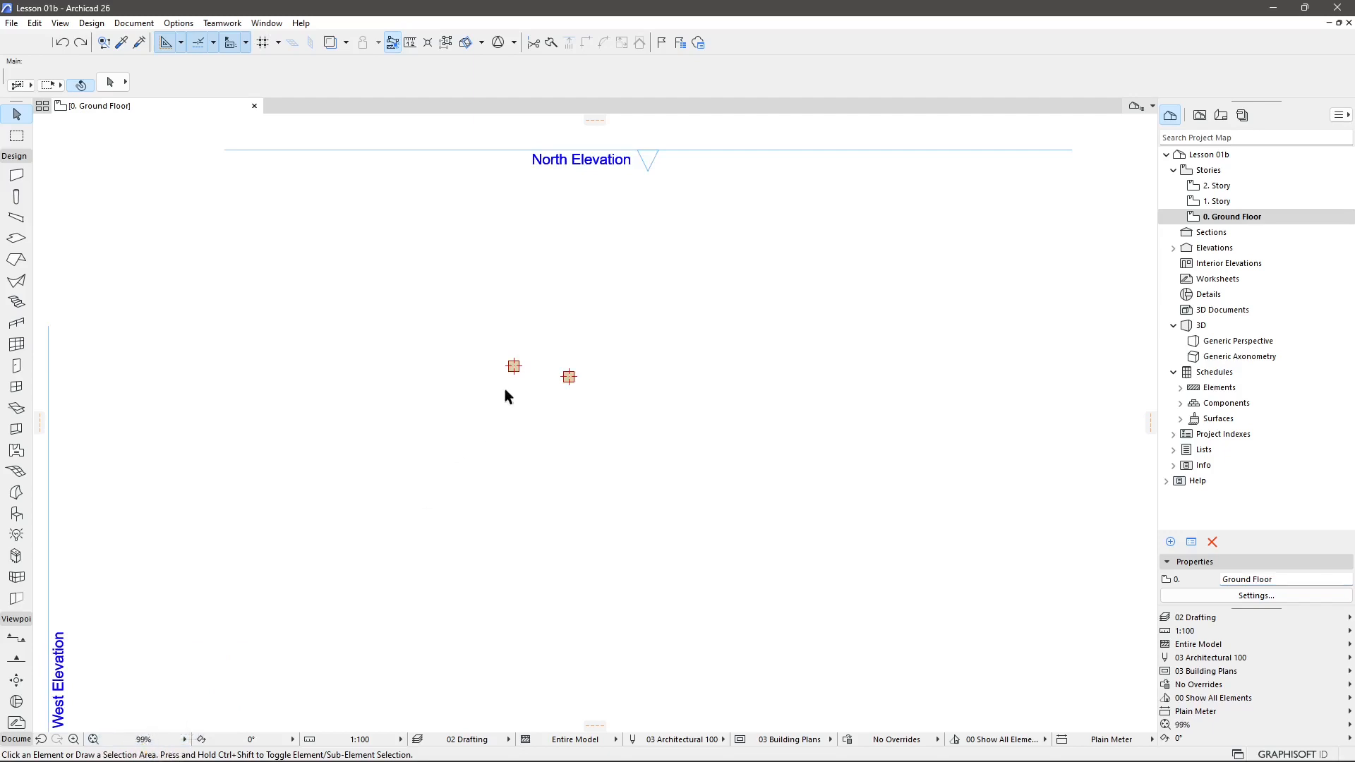
scroll(519, 346, down, 5)
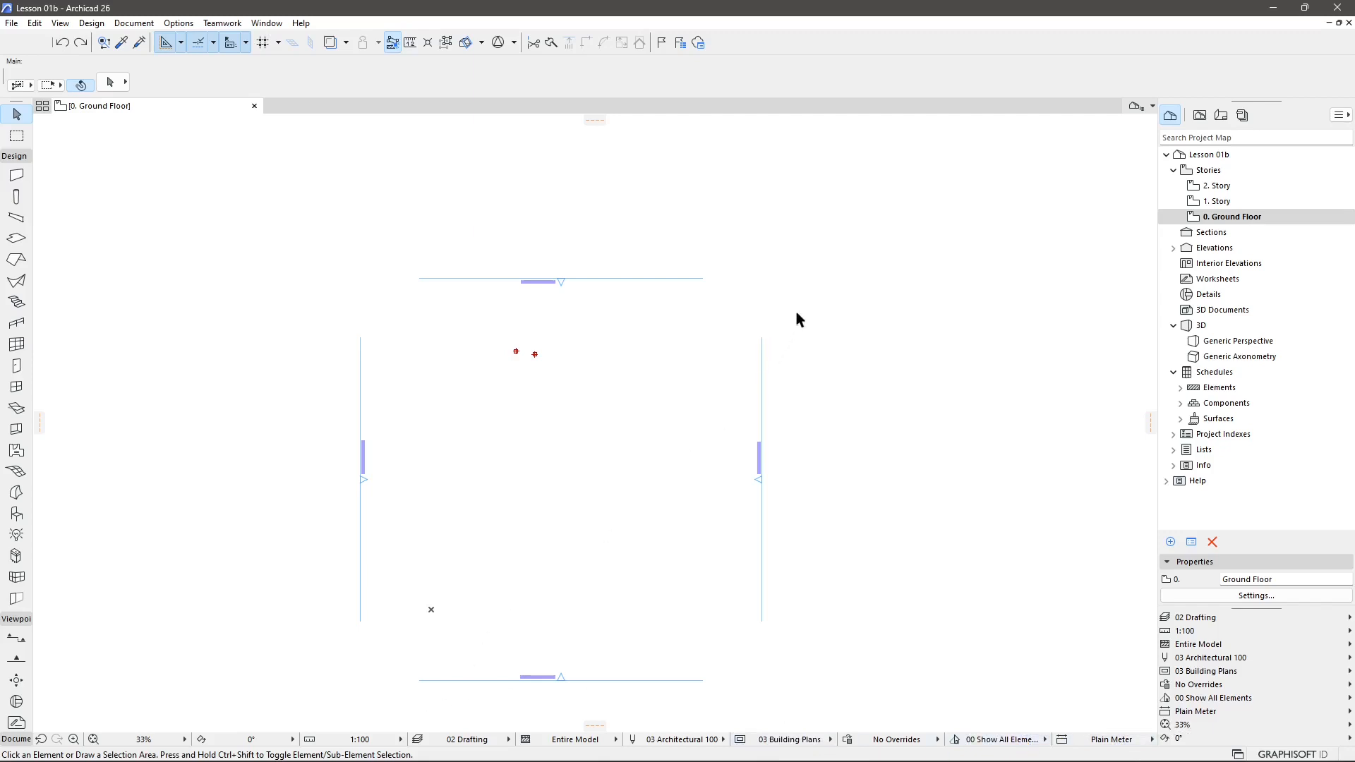
scroll(357, 634, up, 2)
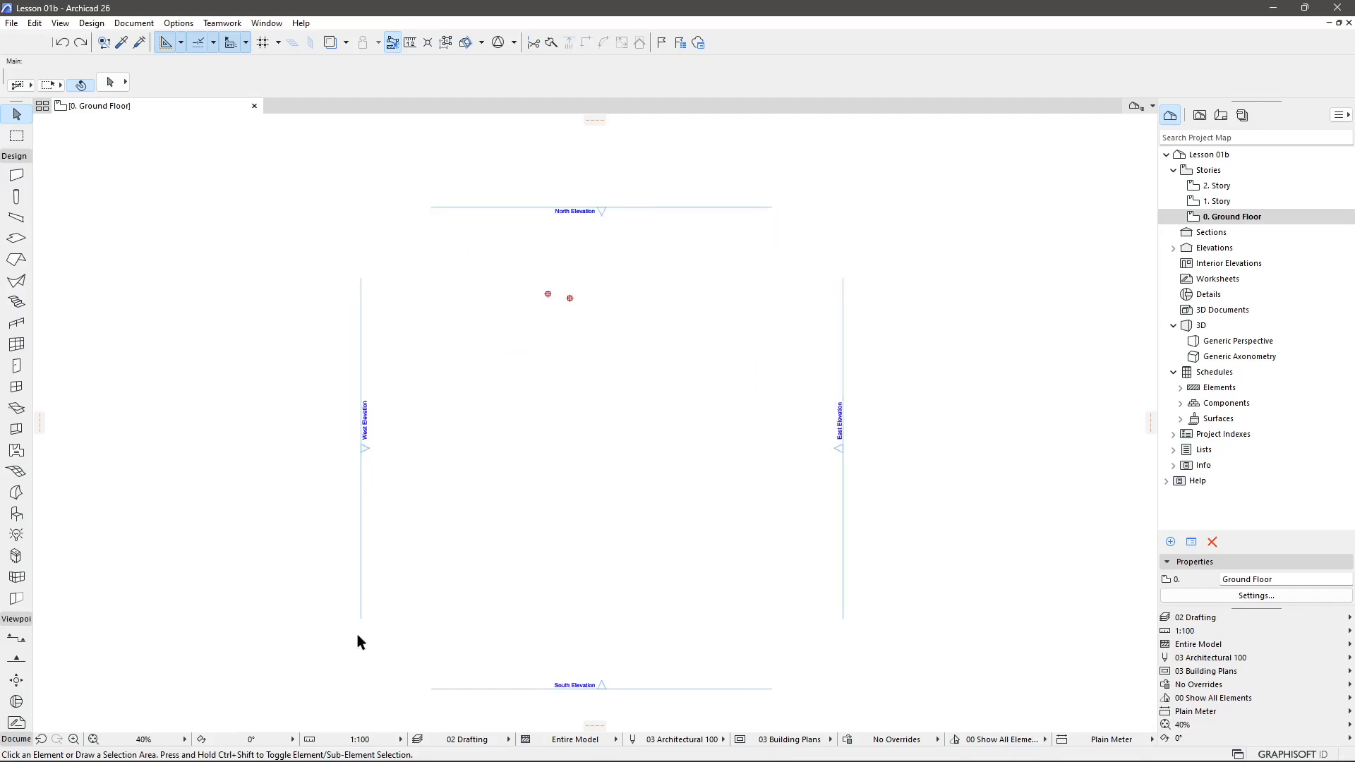
scroll(443, 574, down, 1)
scroll(444, 575, up, 1)
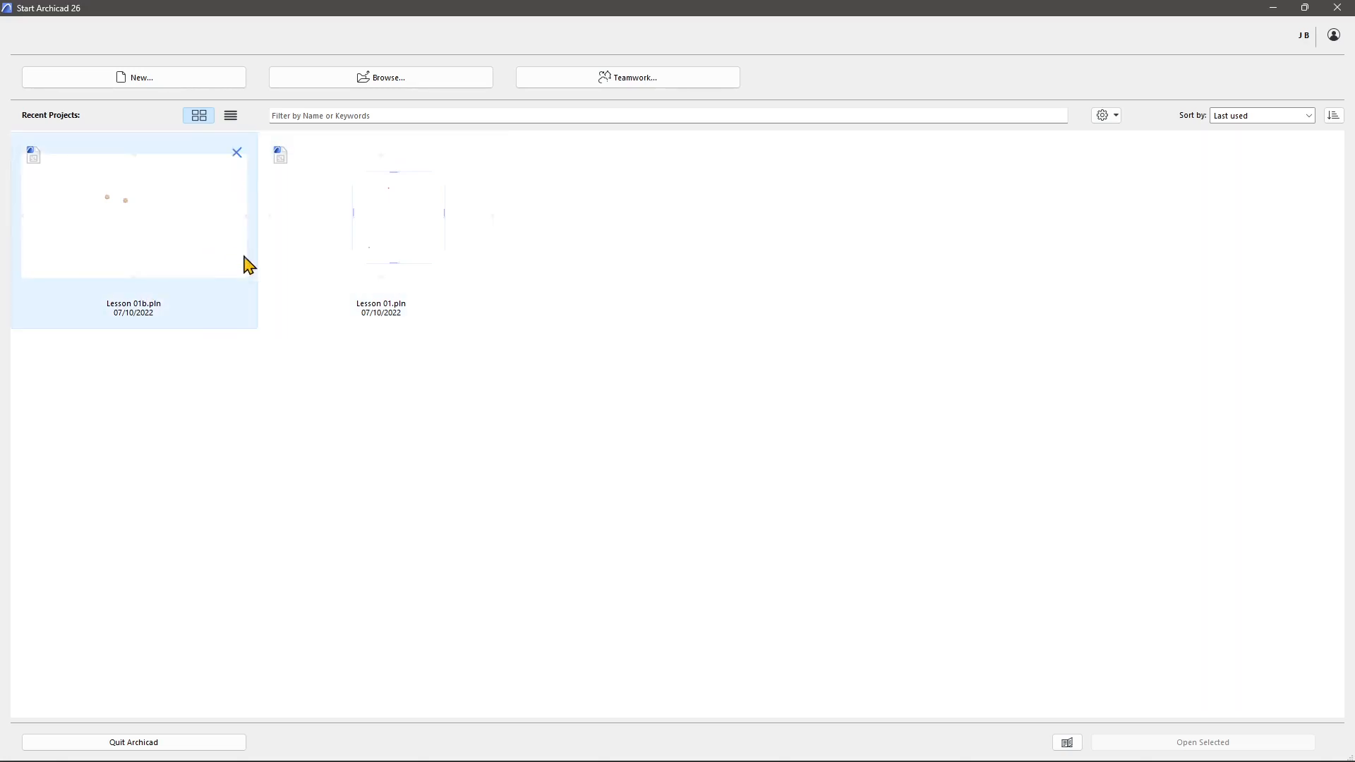
Step: View the recent projects as a detailed list, keeping the Last used sorting, and return to the thumbnail view
click(1240, 120)
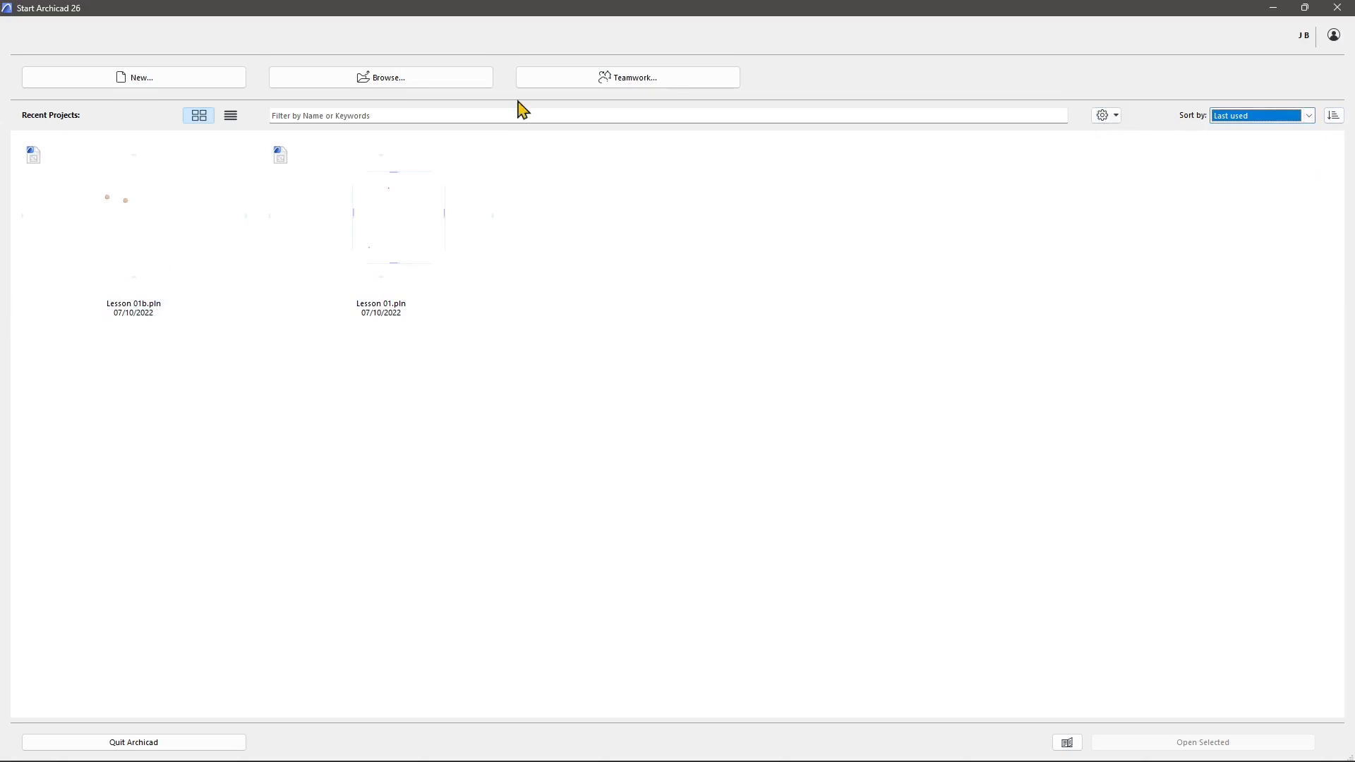
click(231, 115)
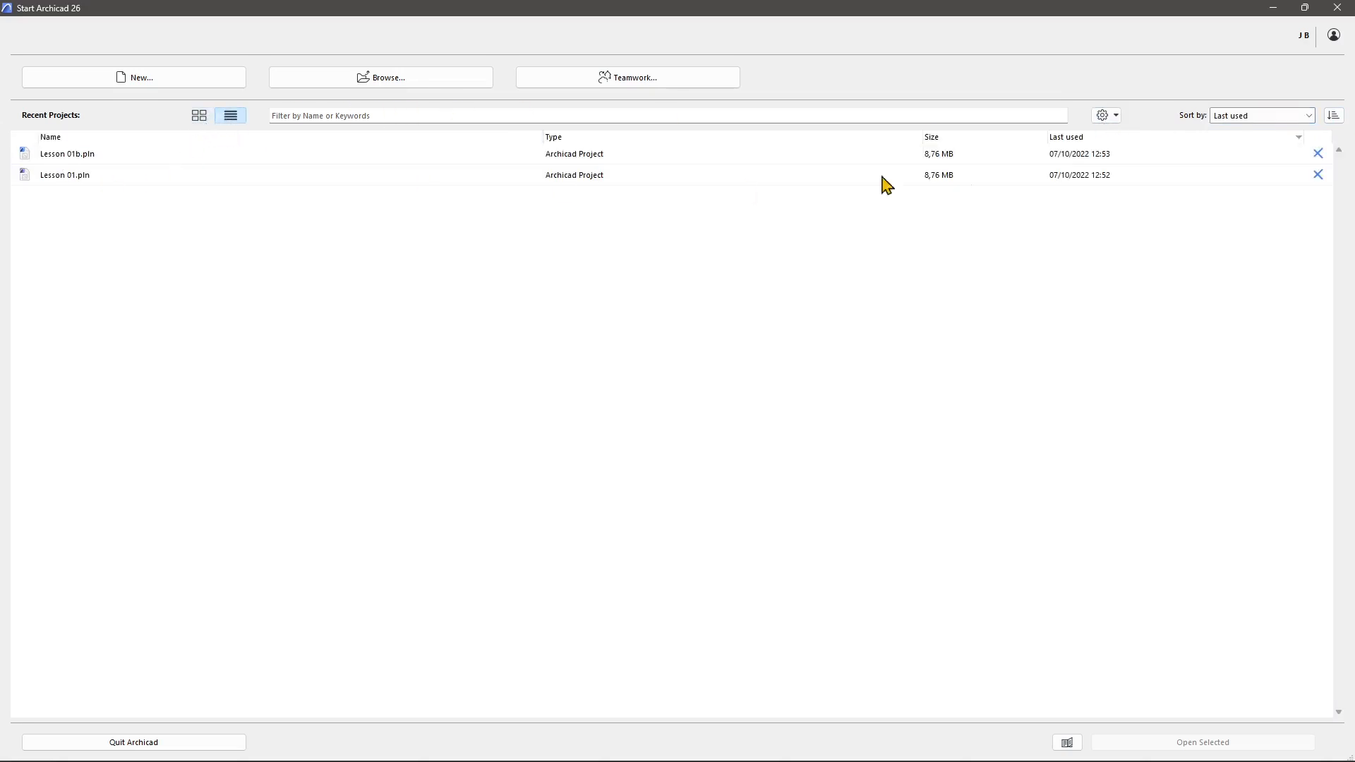
click(200, 117)
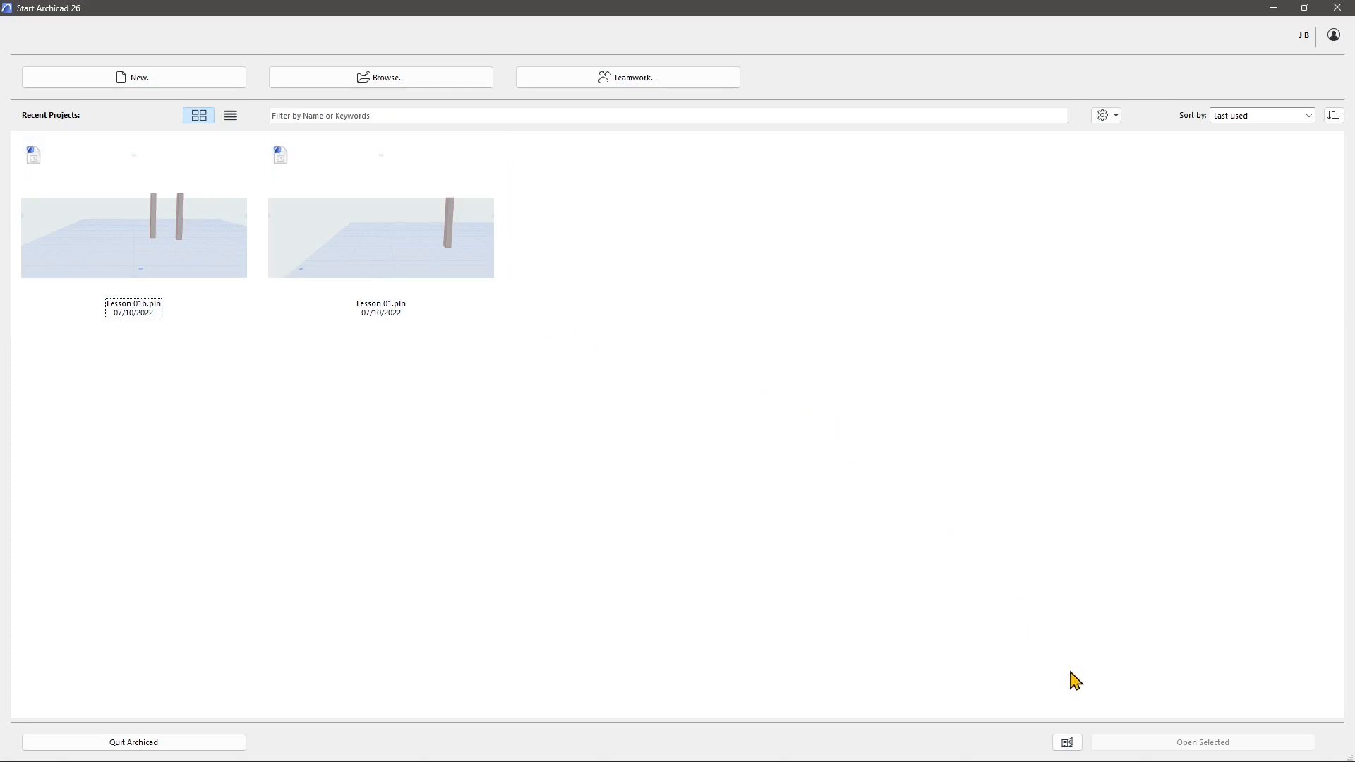
Step: Open the Getting started in Archicad page in the browser and look through its videos and learning resources
click(1067, 745)
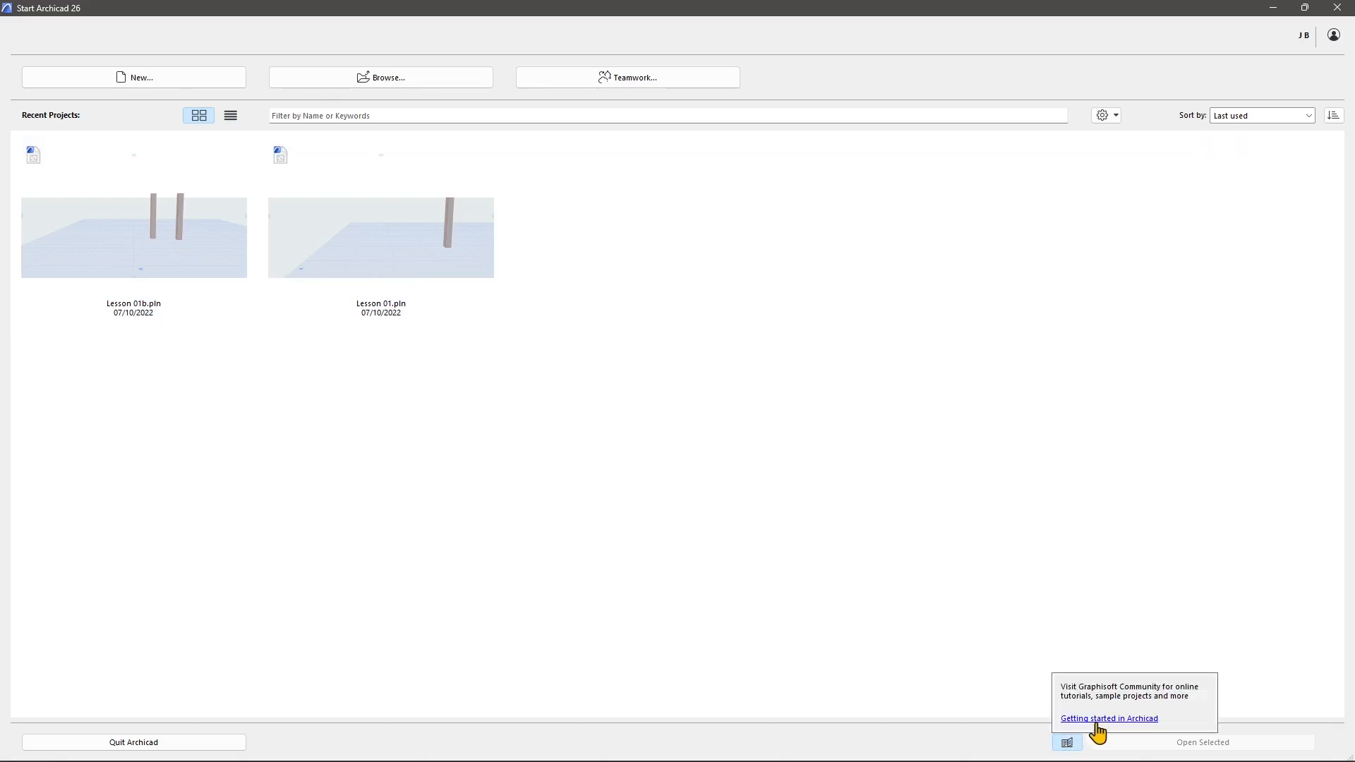
click(1128, 720)
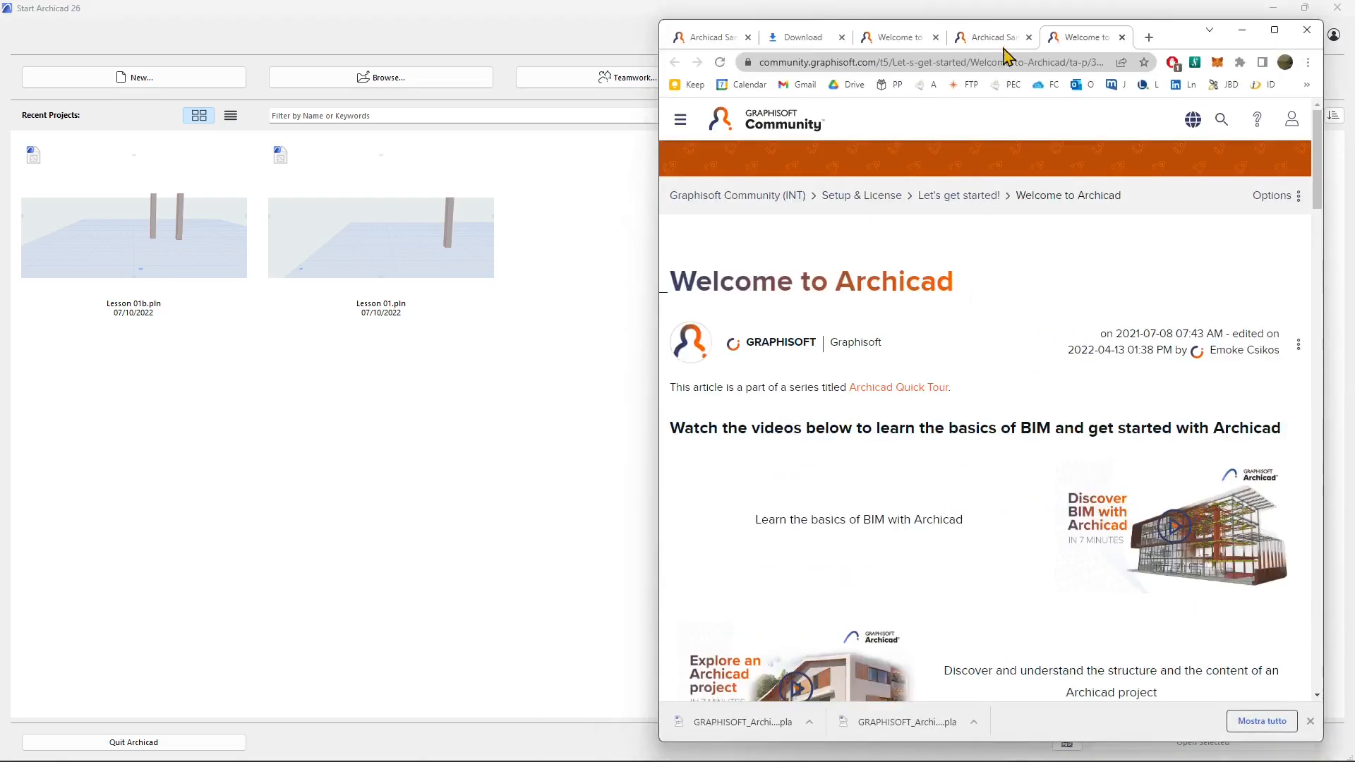
scroll(954, 410, down, 10)
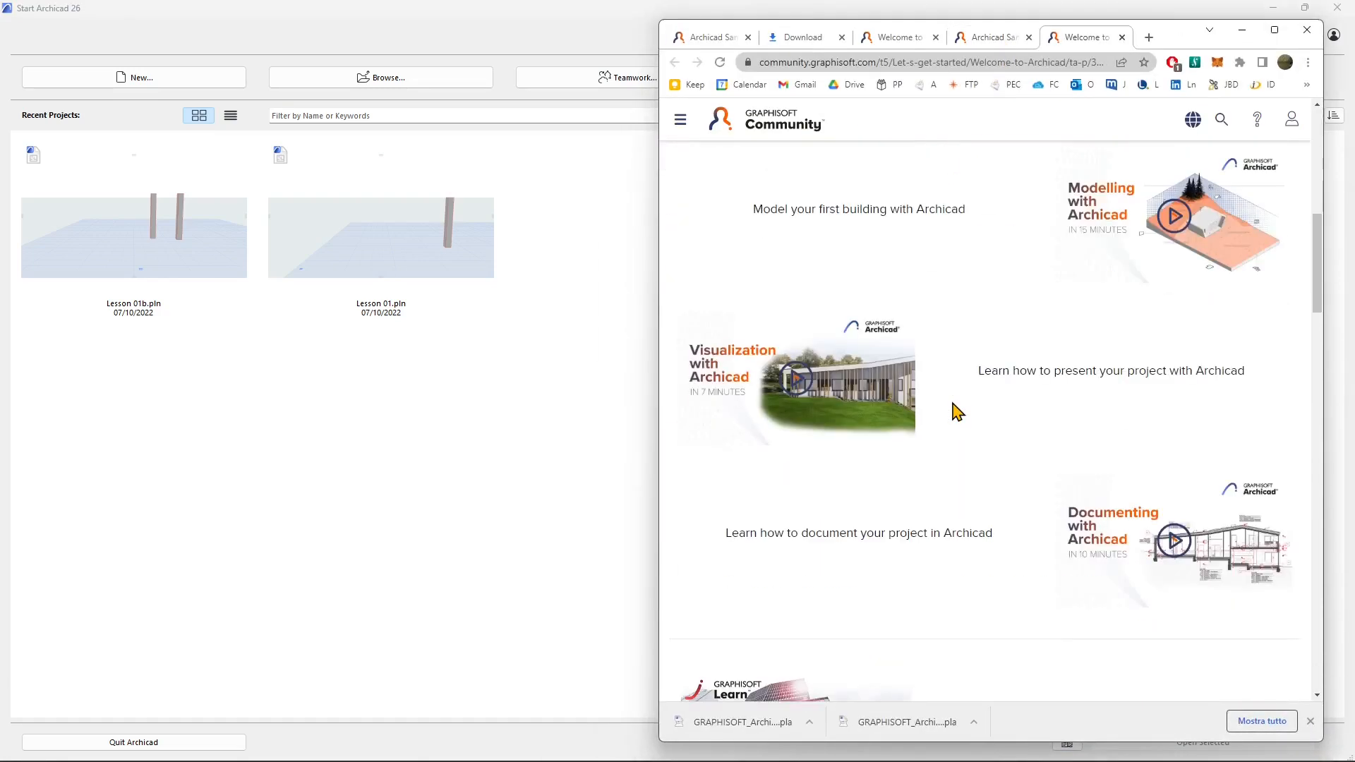
scroll(954, 409, down, 7)
scroll(955, 408, up, 1)
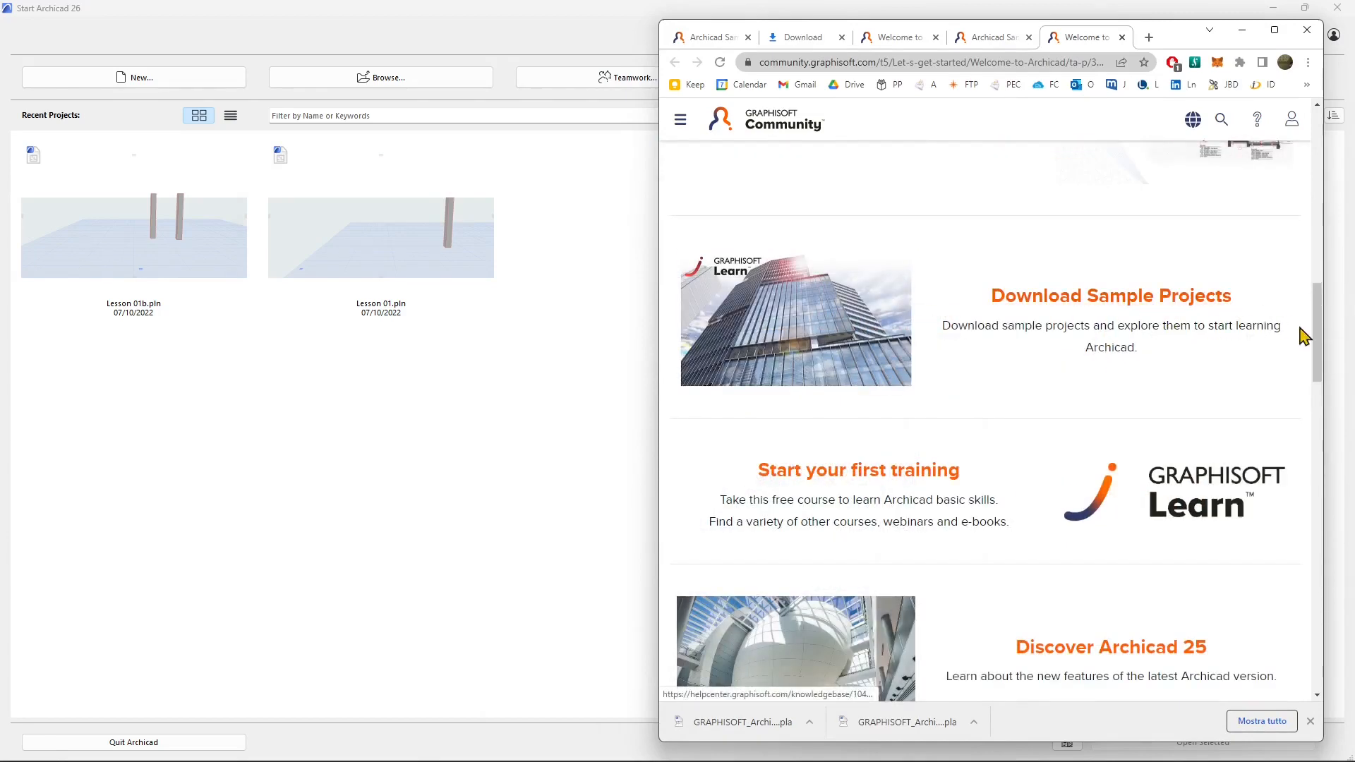
Step: Close the Welcome to Archicad page and look through the projects on the Archicad Sample Projects page
click(1122, 37)
scroll(1014, 408, up, 14)
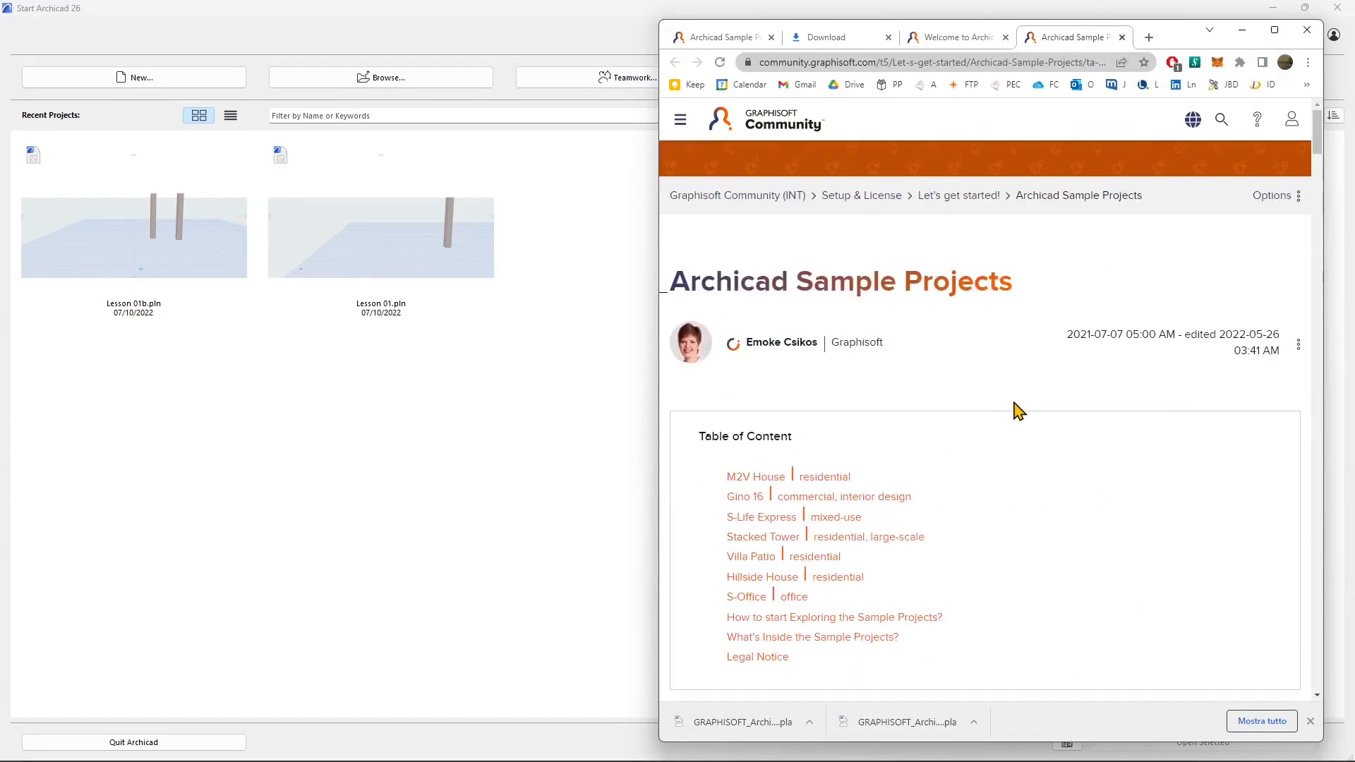
scroll(967, 438, down, 7)
scroll(965, 439, down, 17)
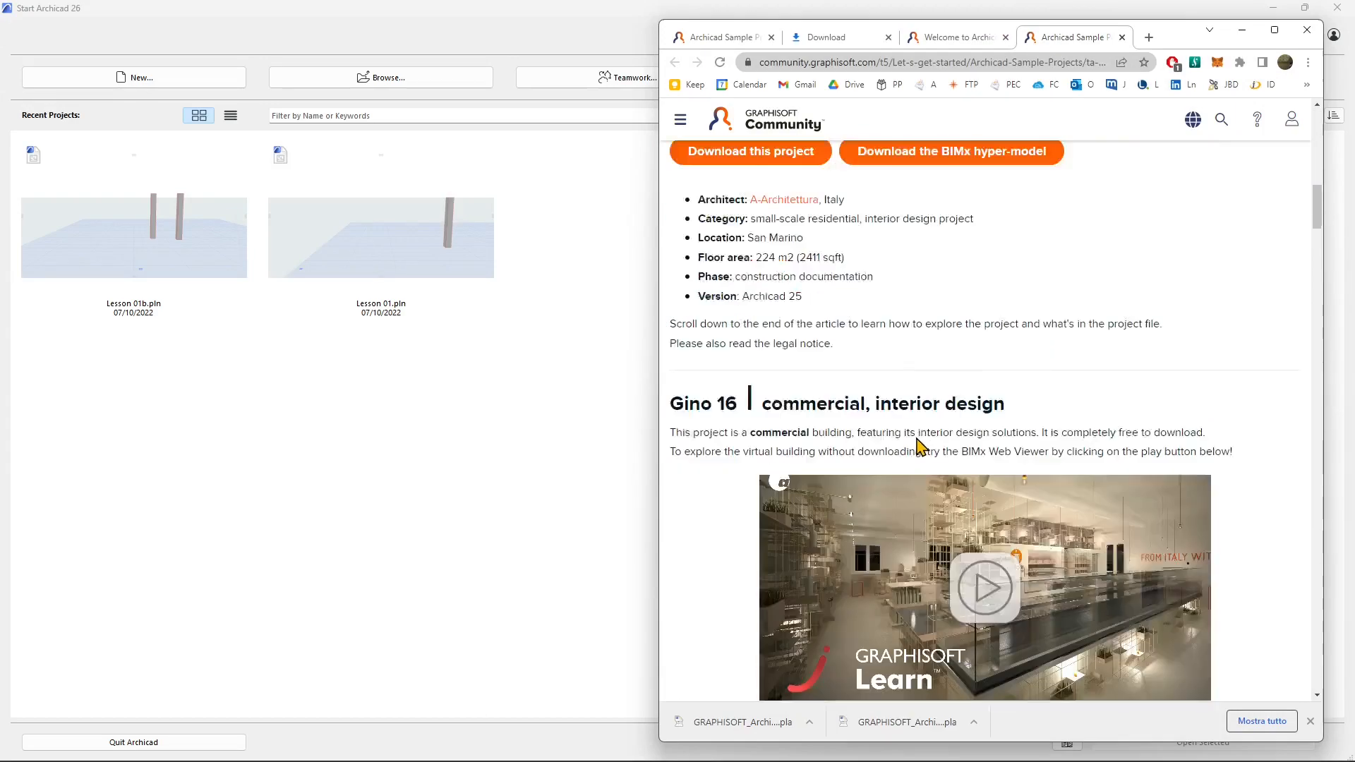
scroll(920, 446, down, 15)
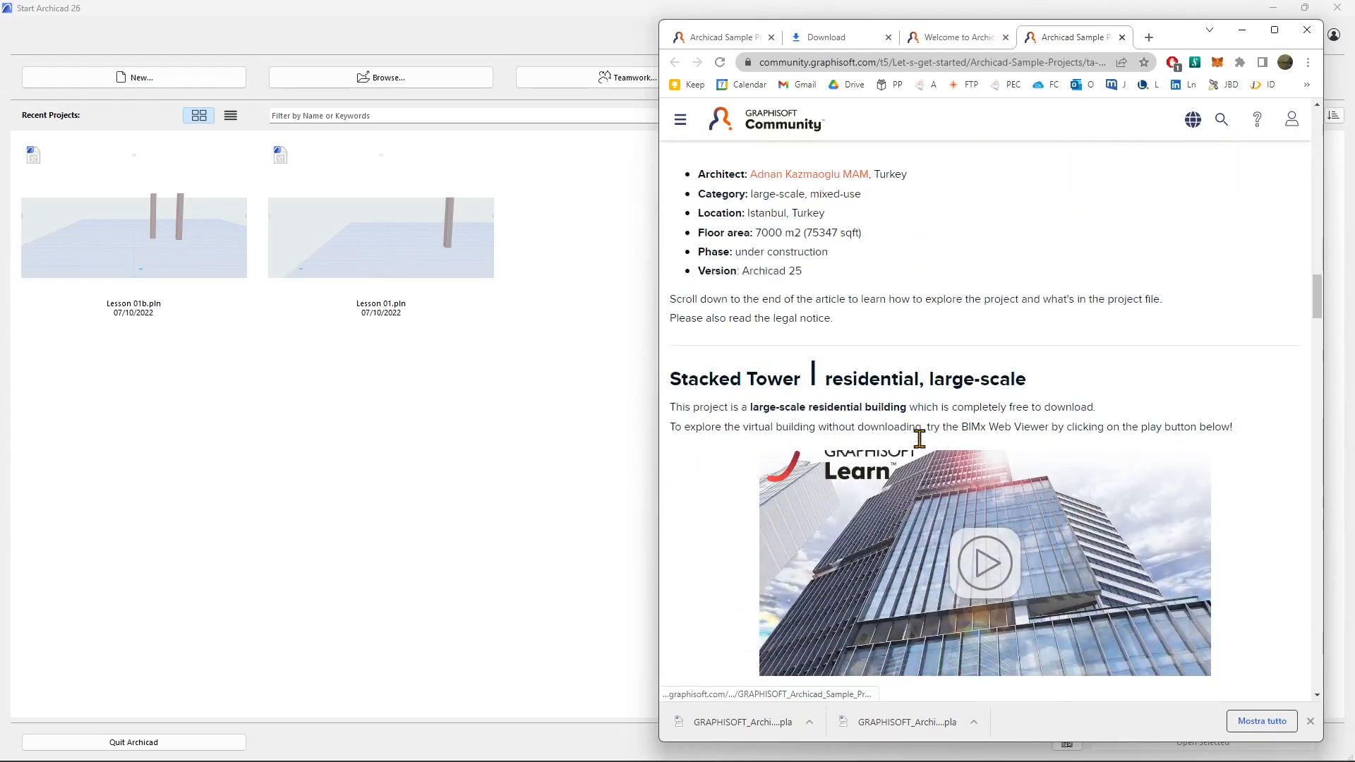
Step: Show the downloaded files in the Download folder and copy the two GRAPHISOFT Archicad sample project files from today
click(809, 722)
click(850, 679)
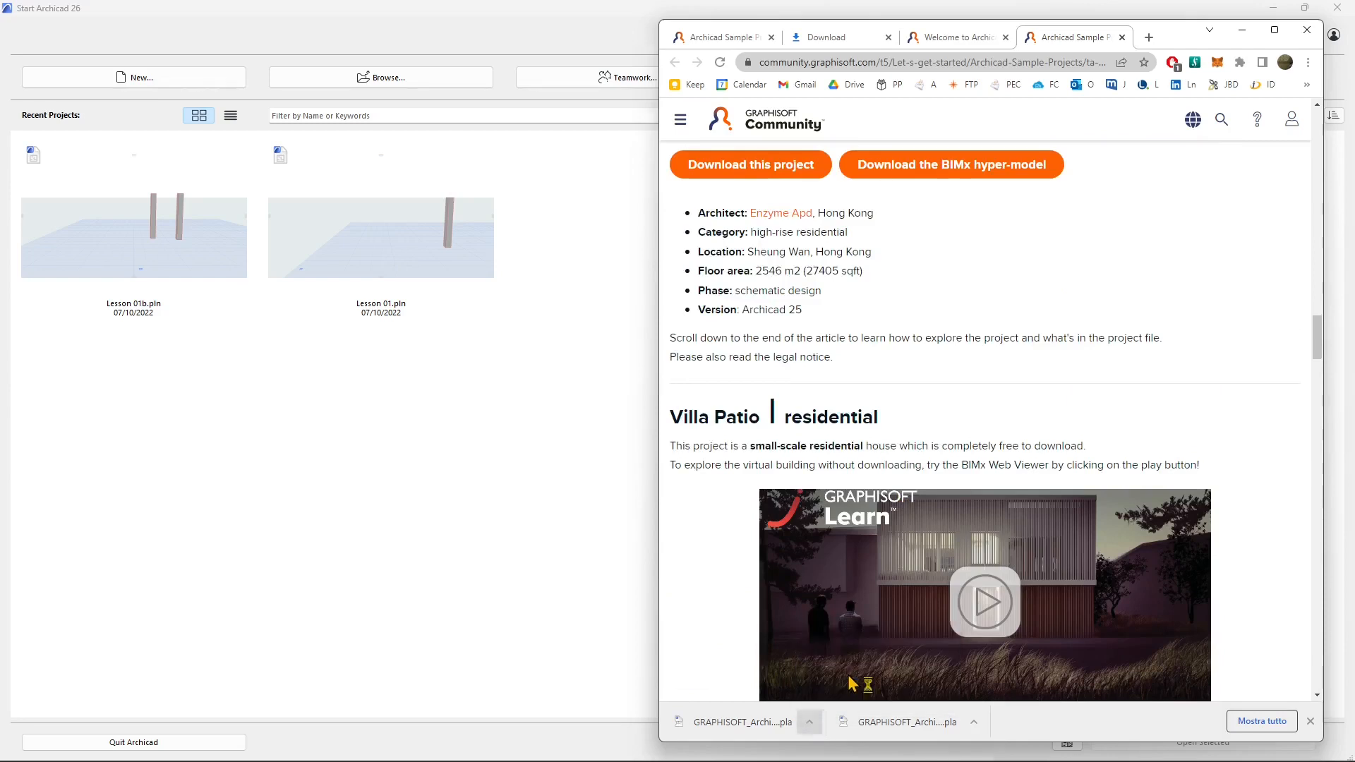
drag(260, 75, 508, 150)
drag(425, 285, 460, 314)
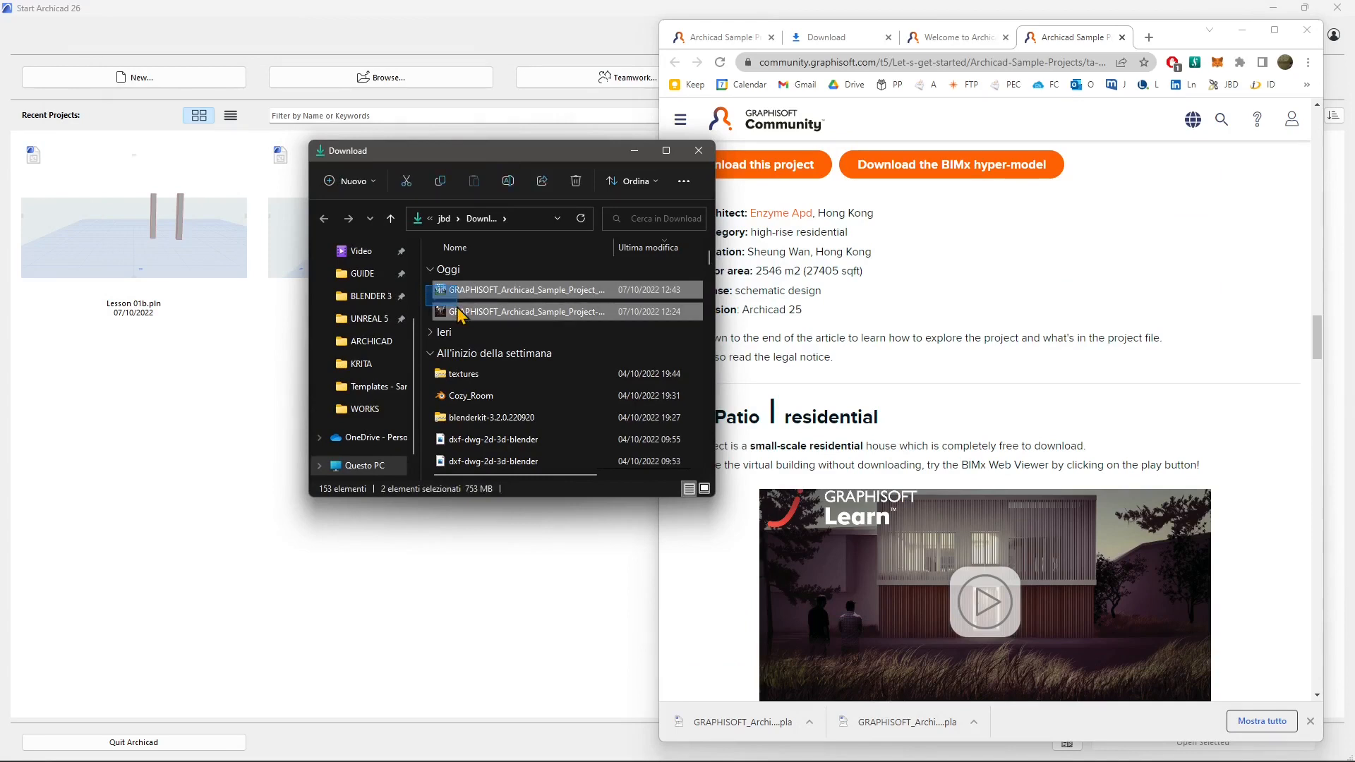
right_click(459, 312)
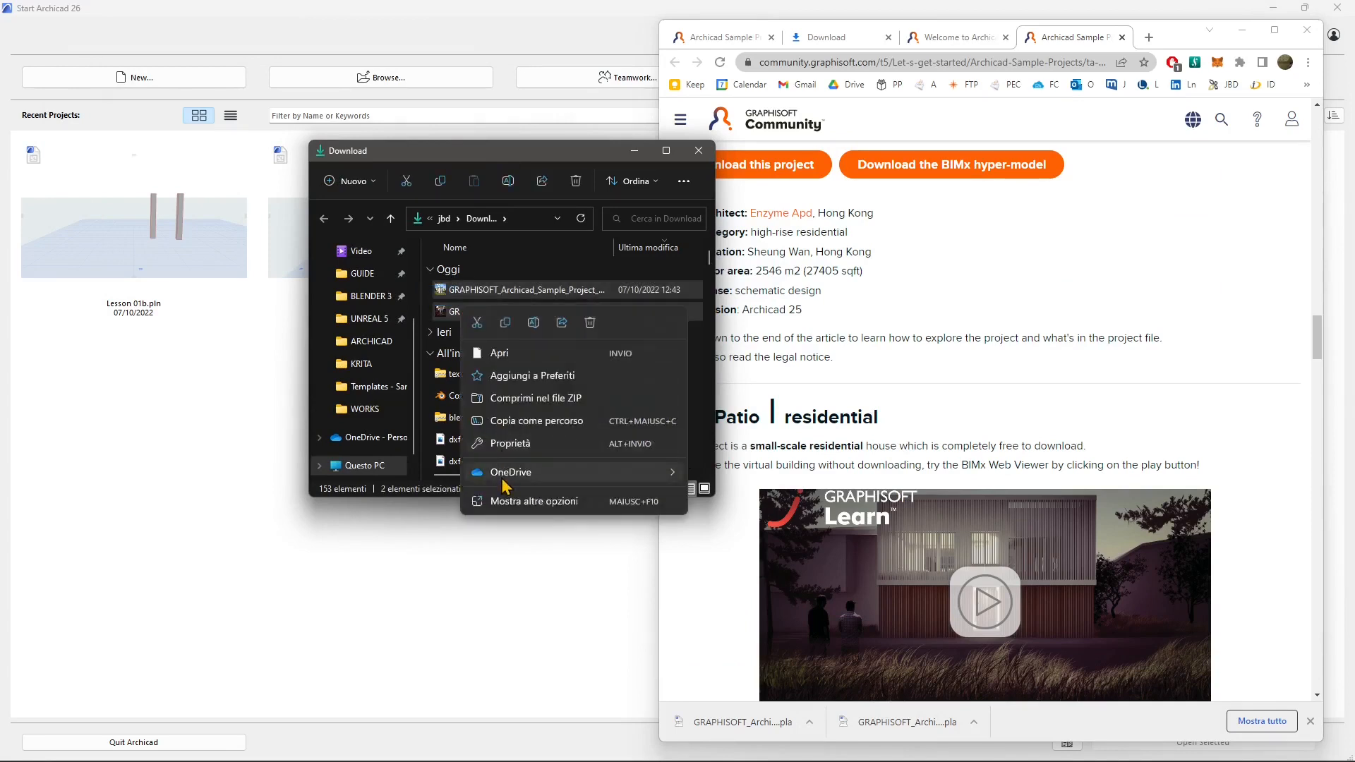
click(506, 324)
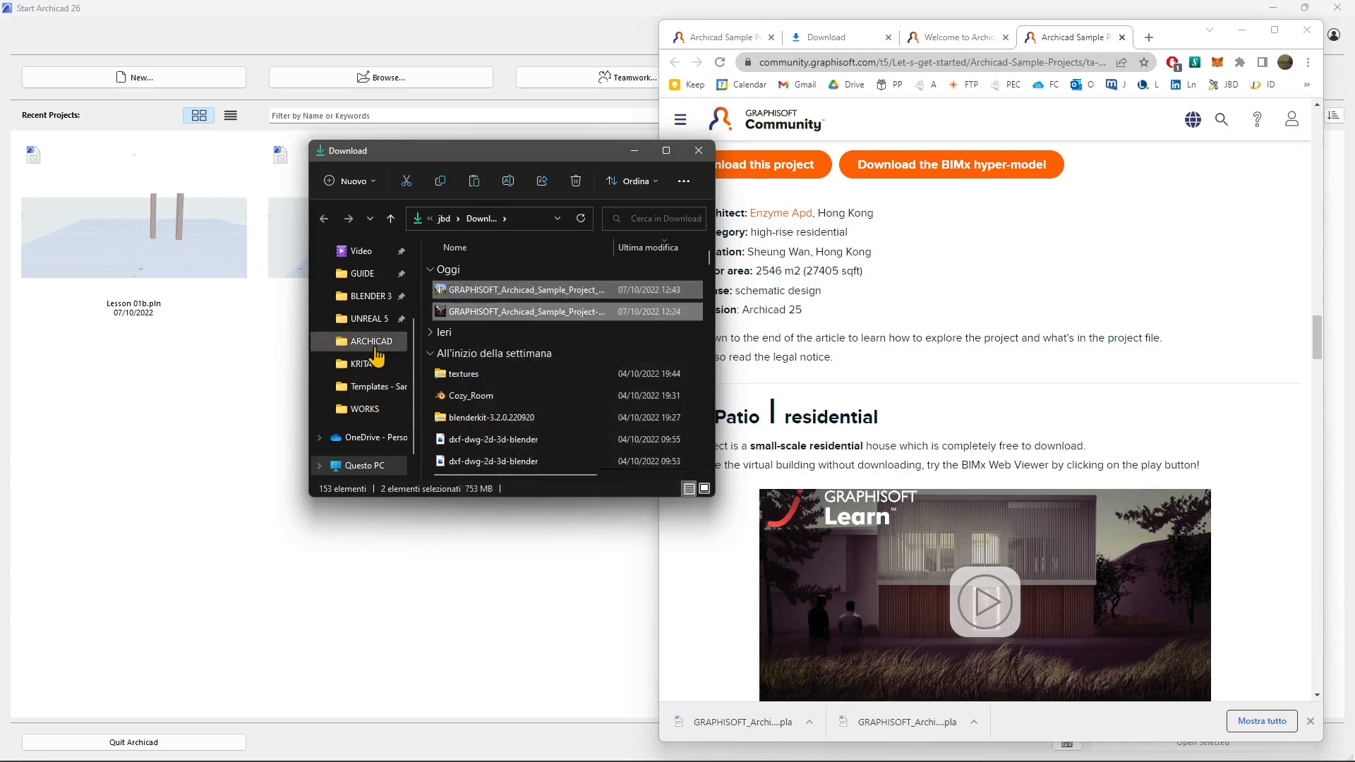
Step: Paste the copied sample projects into the Templates - Samples folder inside the ARCHICAD folder, enlarging the file window
click(372, 342)
drag(715, 497, 1087, 659)
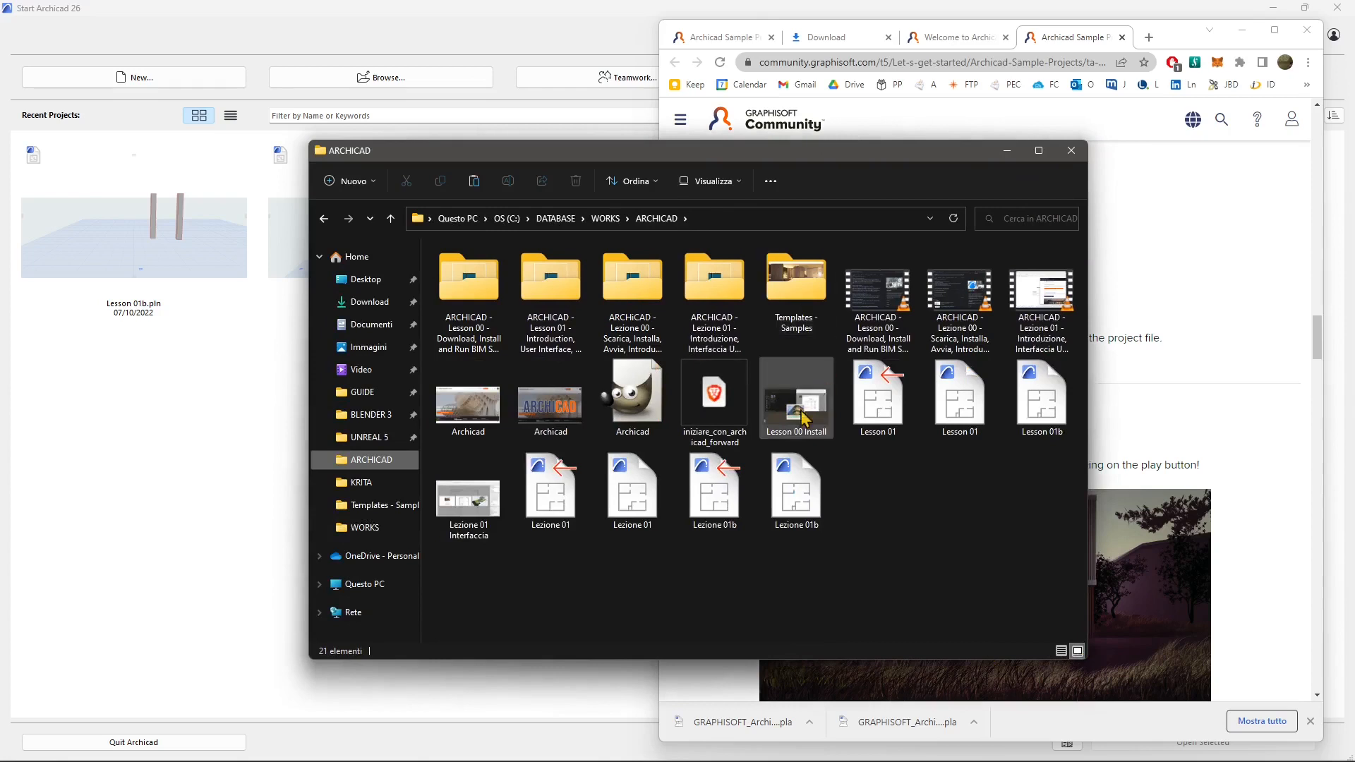
double_click(796, 283)
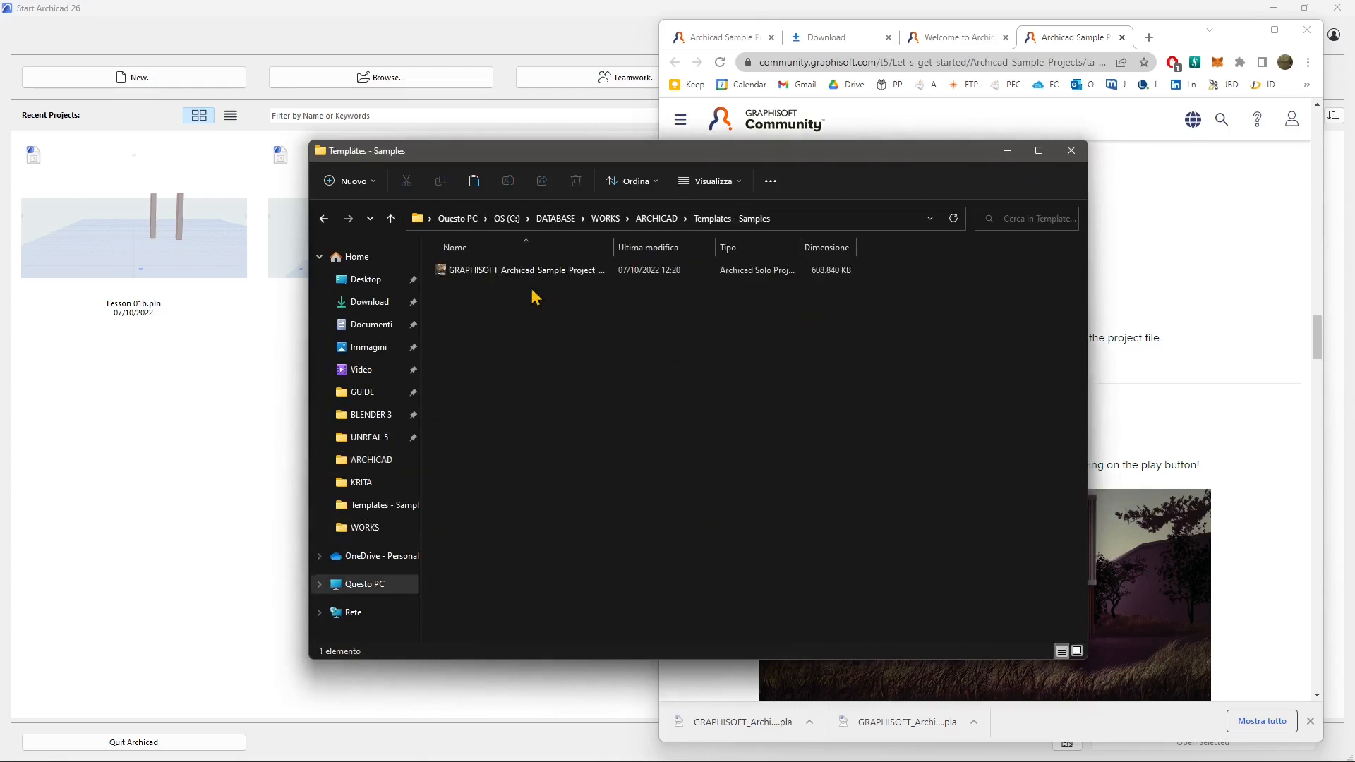
right_click(513, 352)
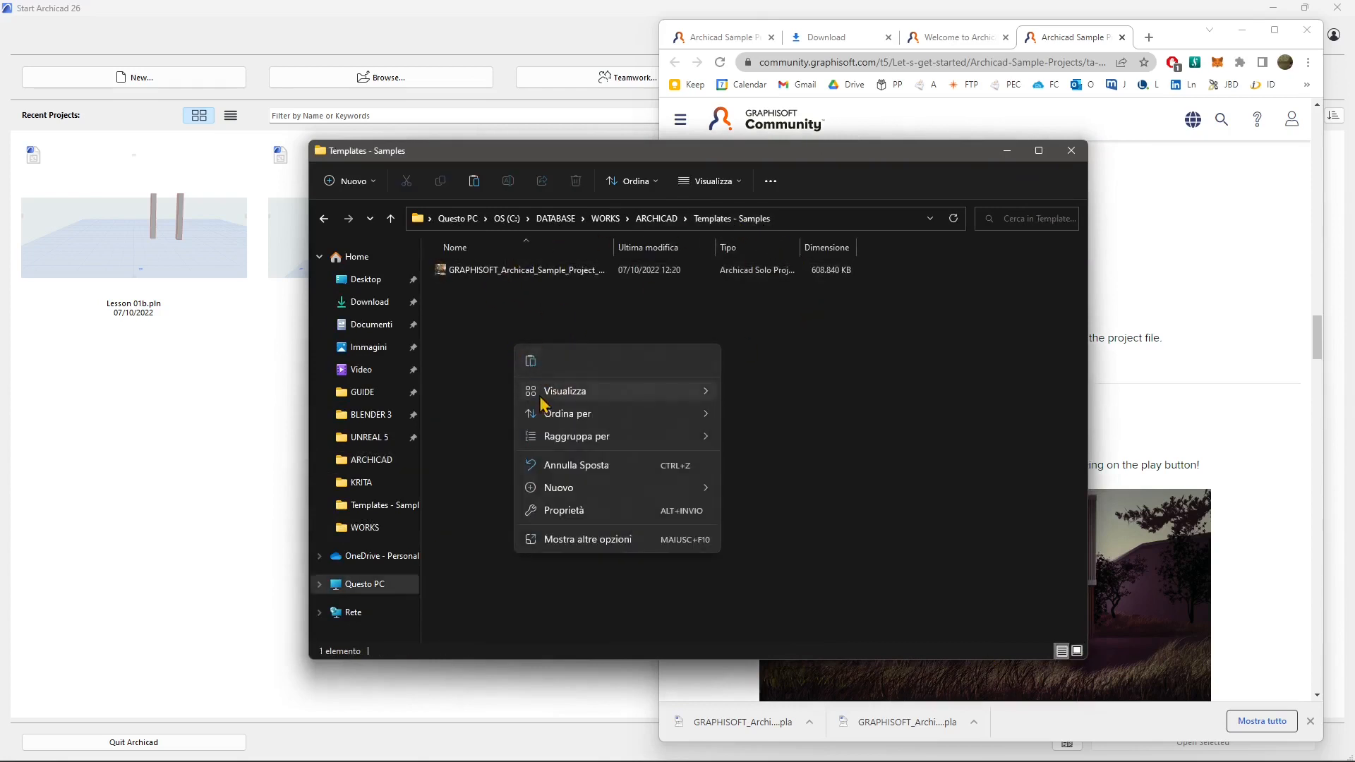
click(527, 366)
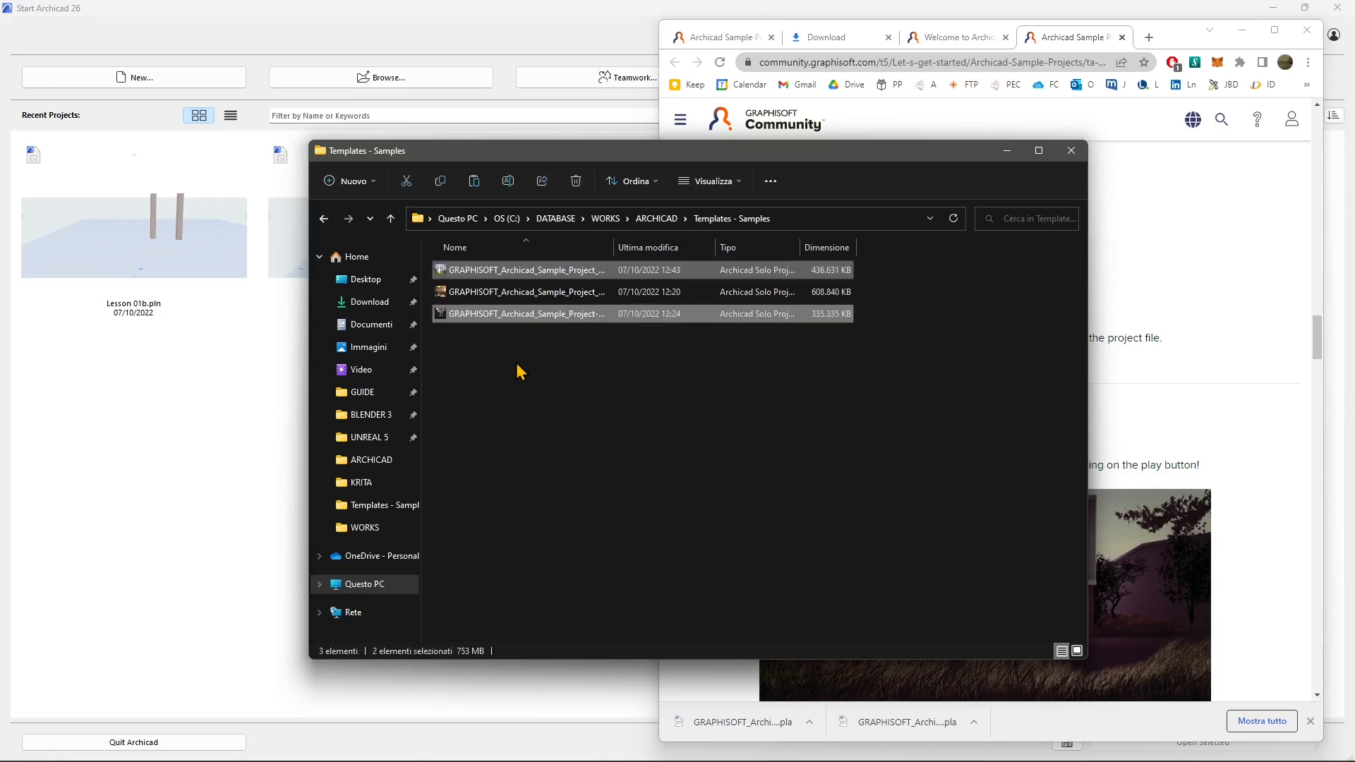
Step: Widen the Name column in the Templates - Samples folder to show the full sample project file names
click(731, 441)
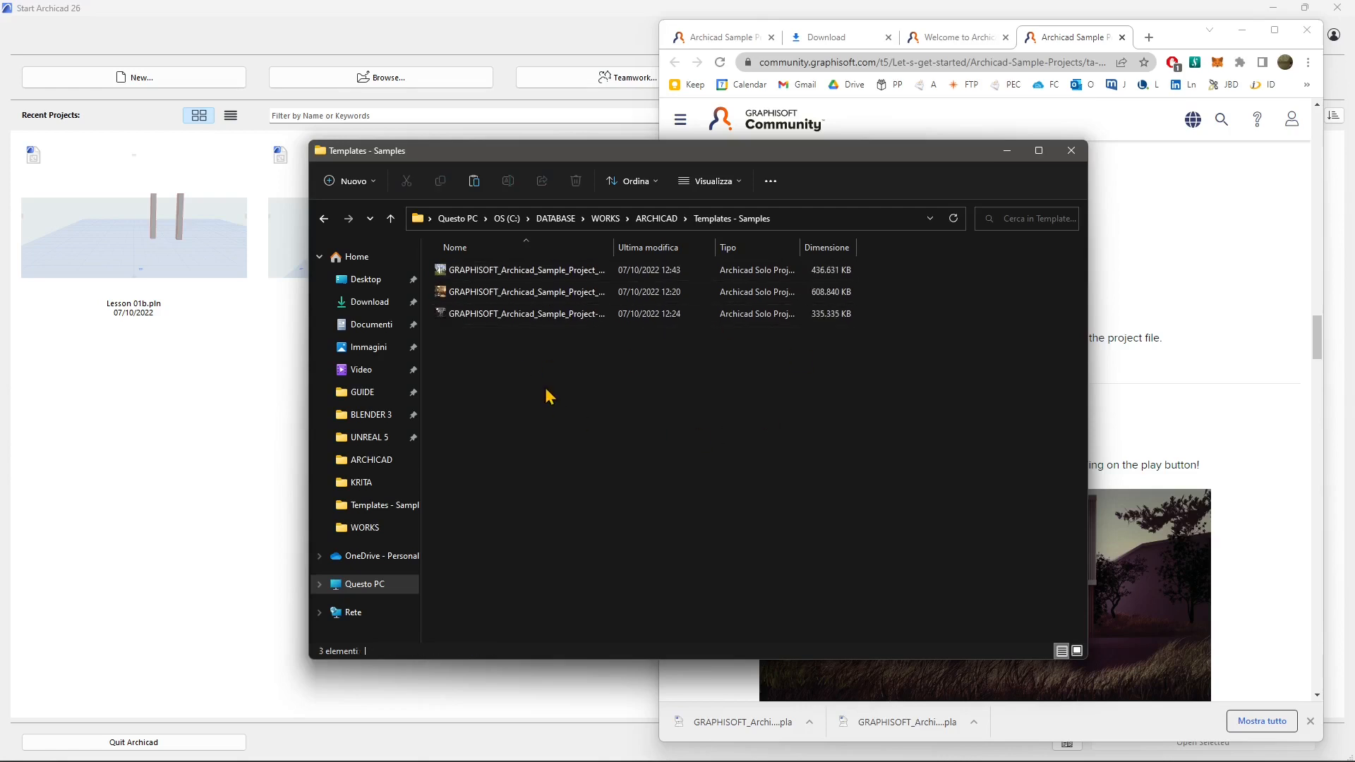
click(452, 327)
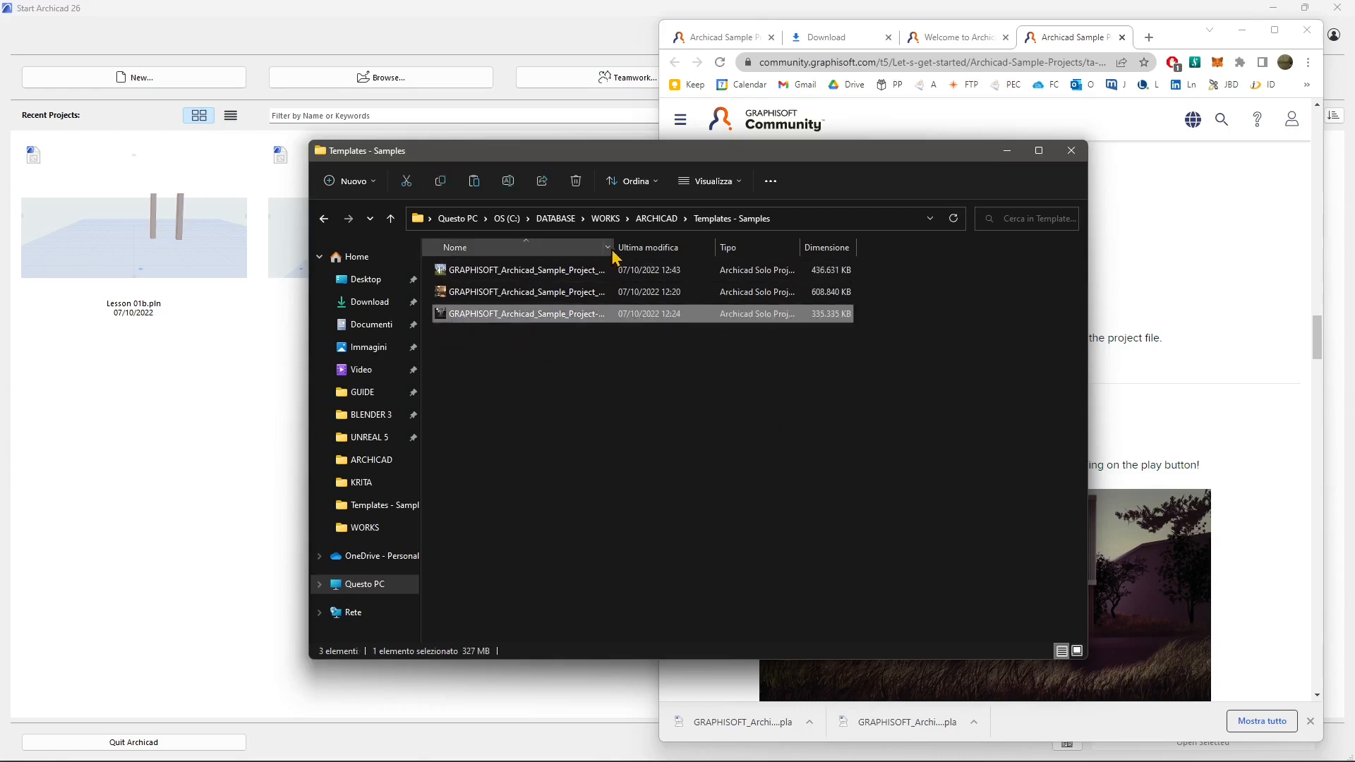
drag(614, 246, 749, 247)
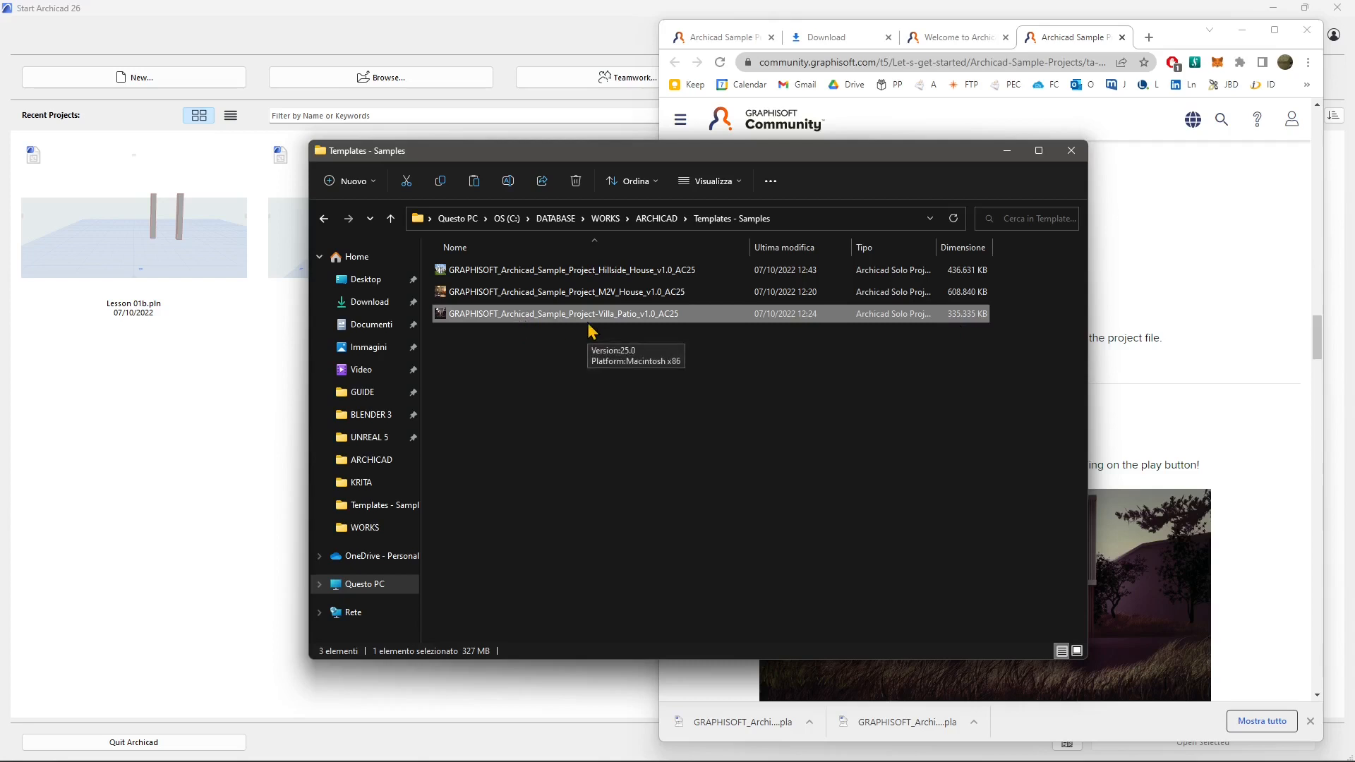
Step: Switch to Archicad and open GRAPHISOFT_Archicad_Sample_Project-Villa_Patio_v1.0_AC25 from Templates - Samples, reading elements directly from the archive
click(194, 381)
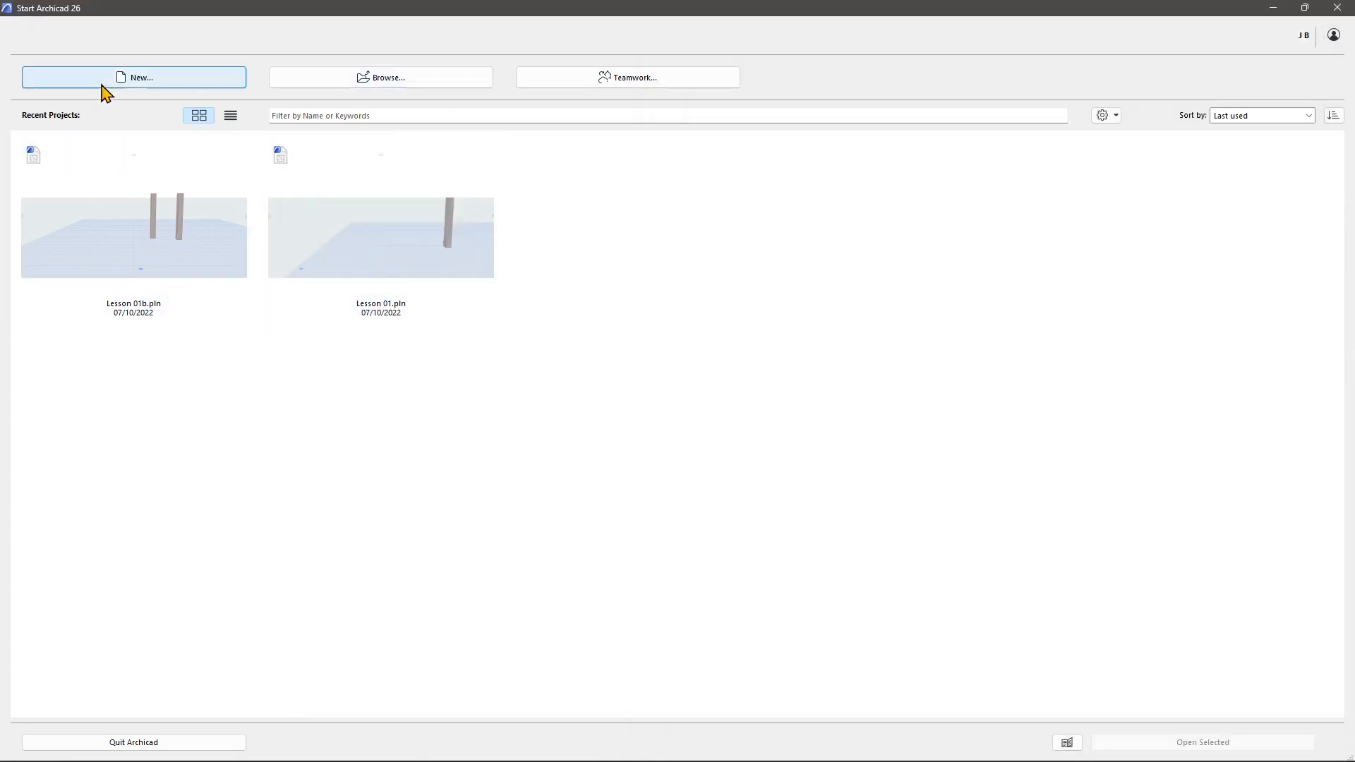
click(355, 92)
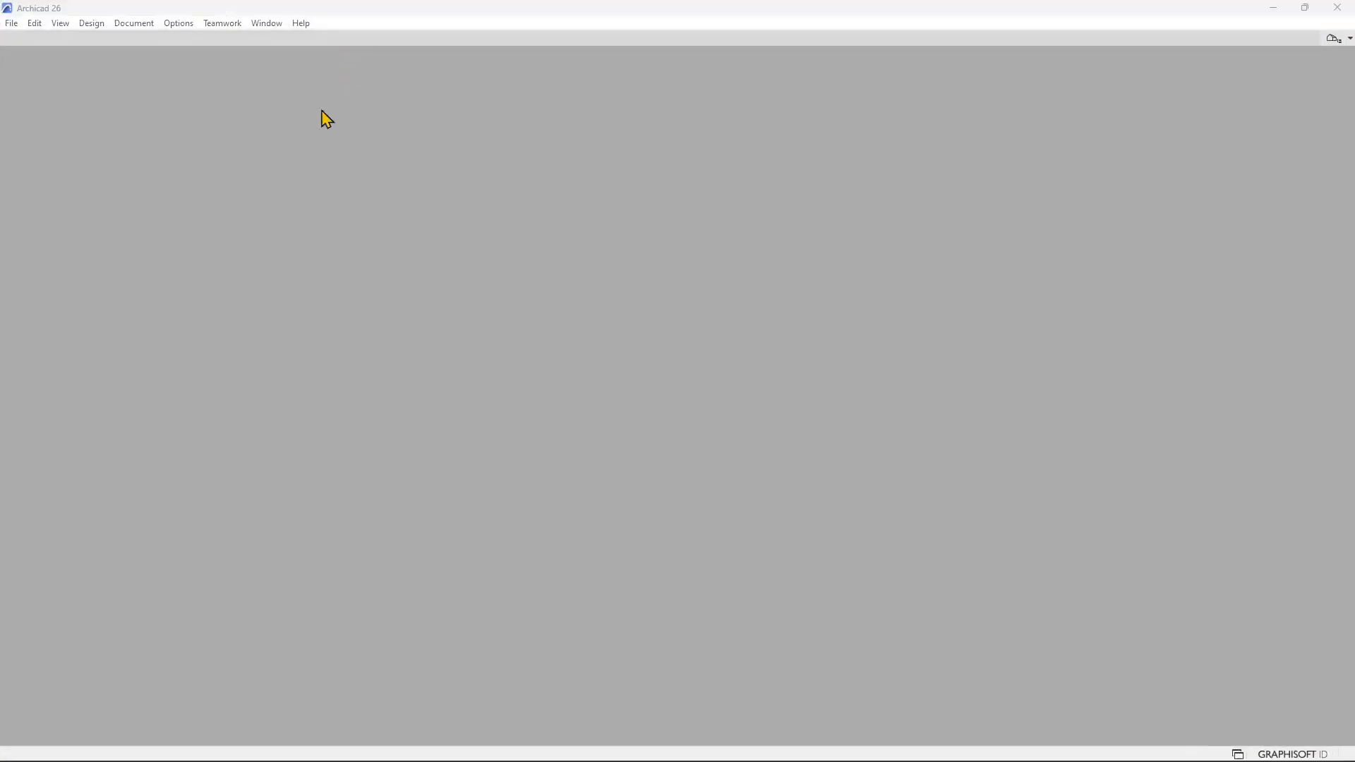
double_click(855, 219)
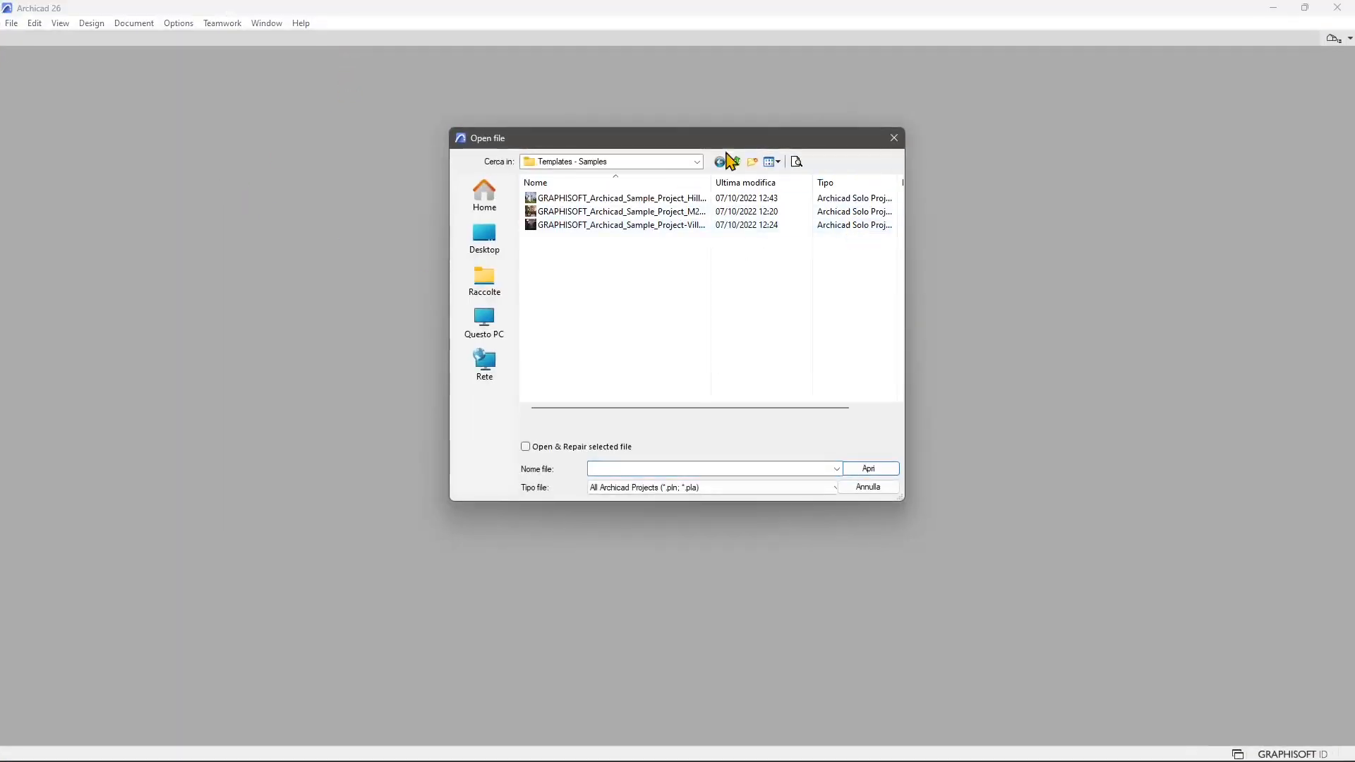
drag(727, 139, 380, 159)
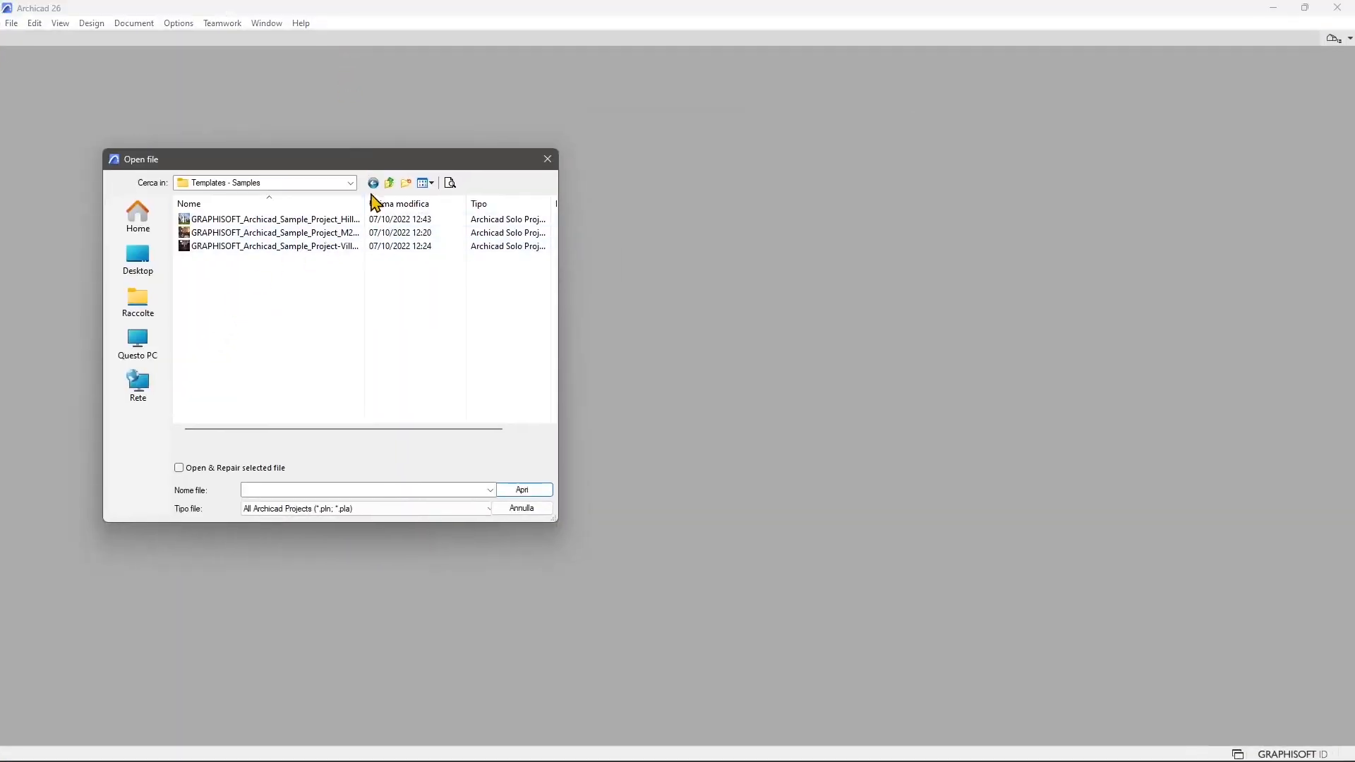
drag(365, 205, 453, 213)
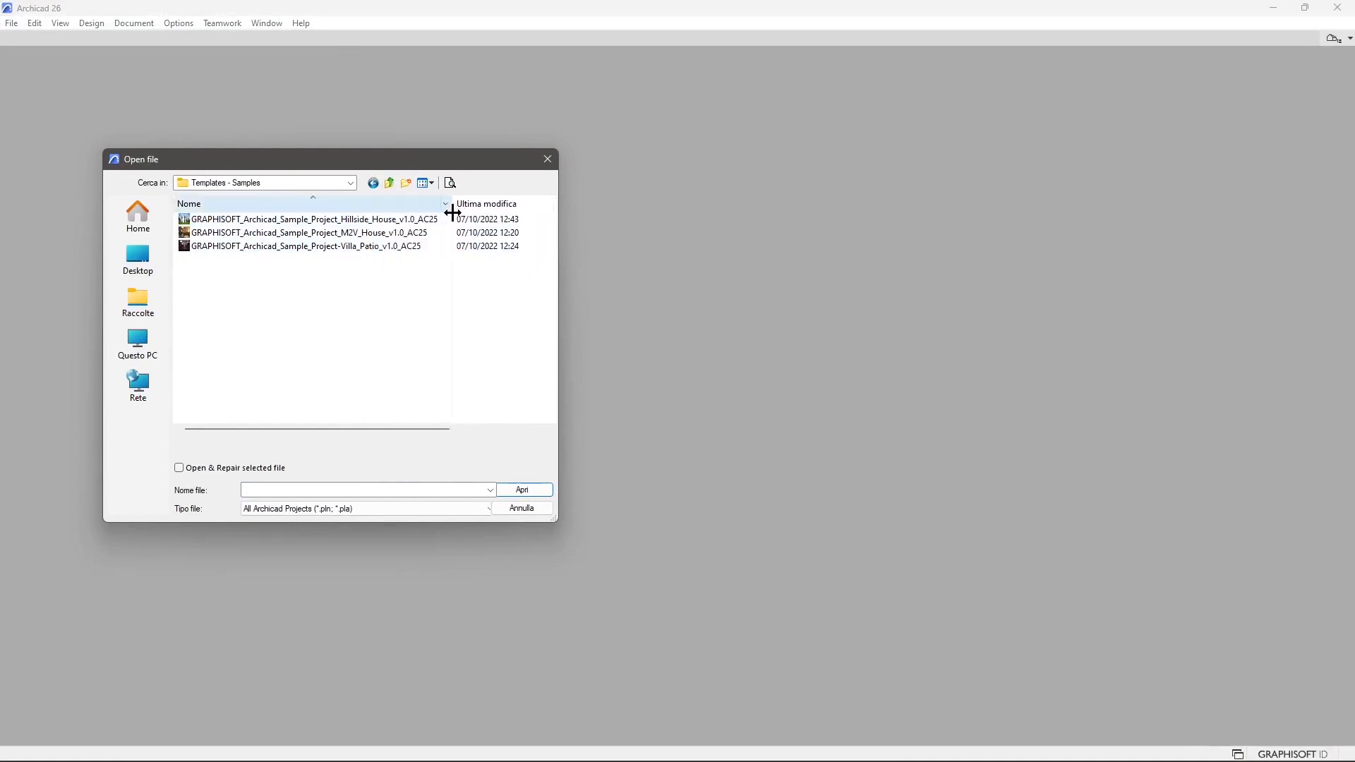
click(355, 247)
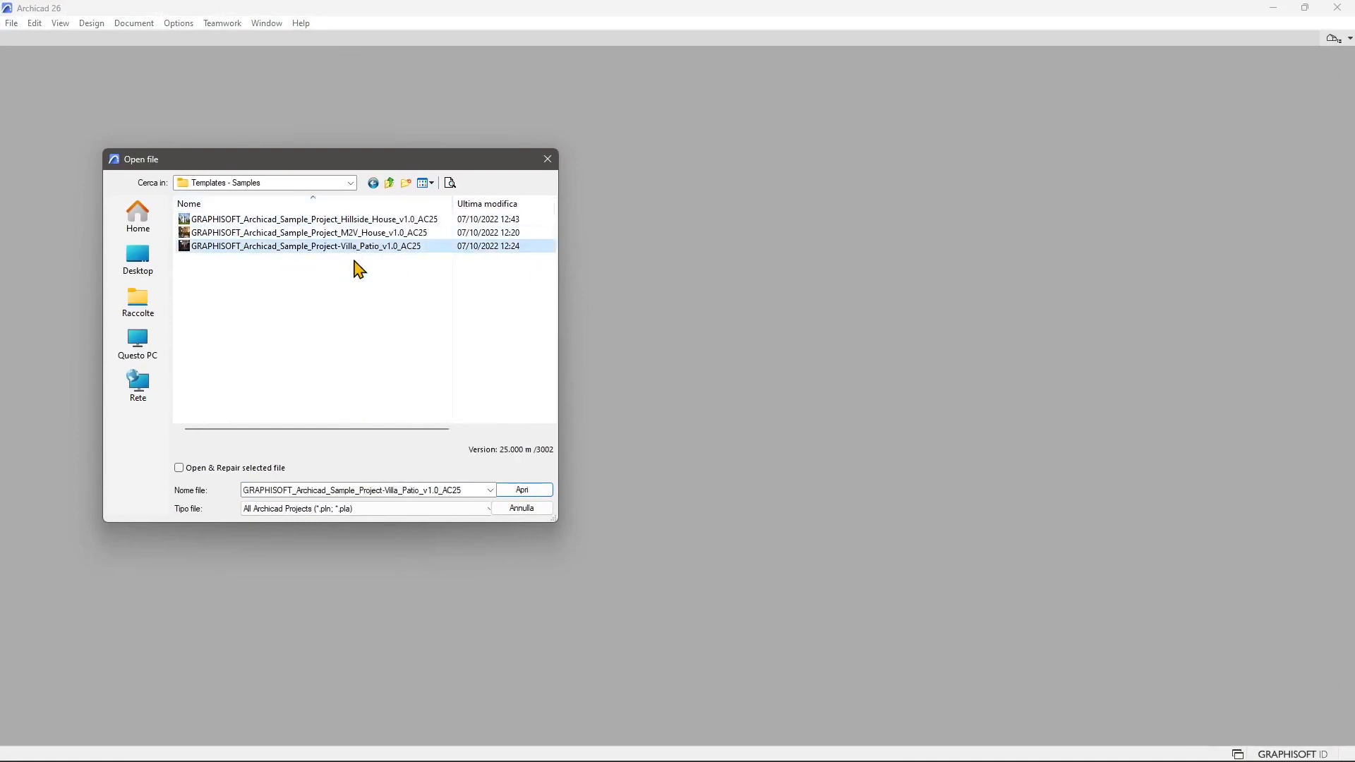
click(521, 490)
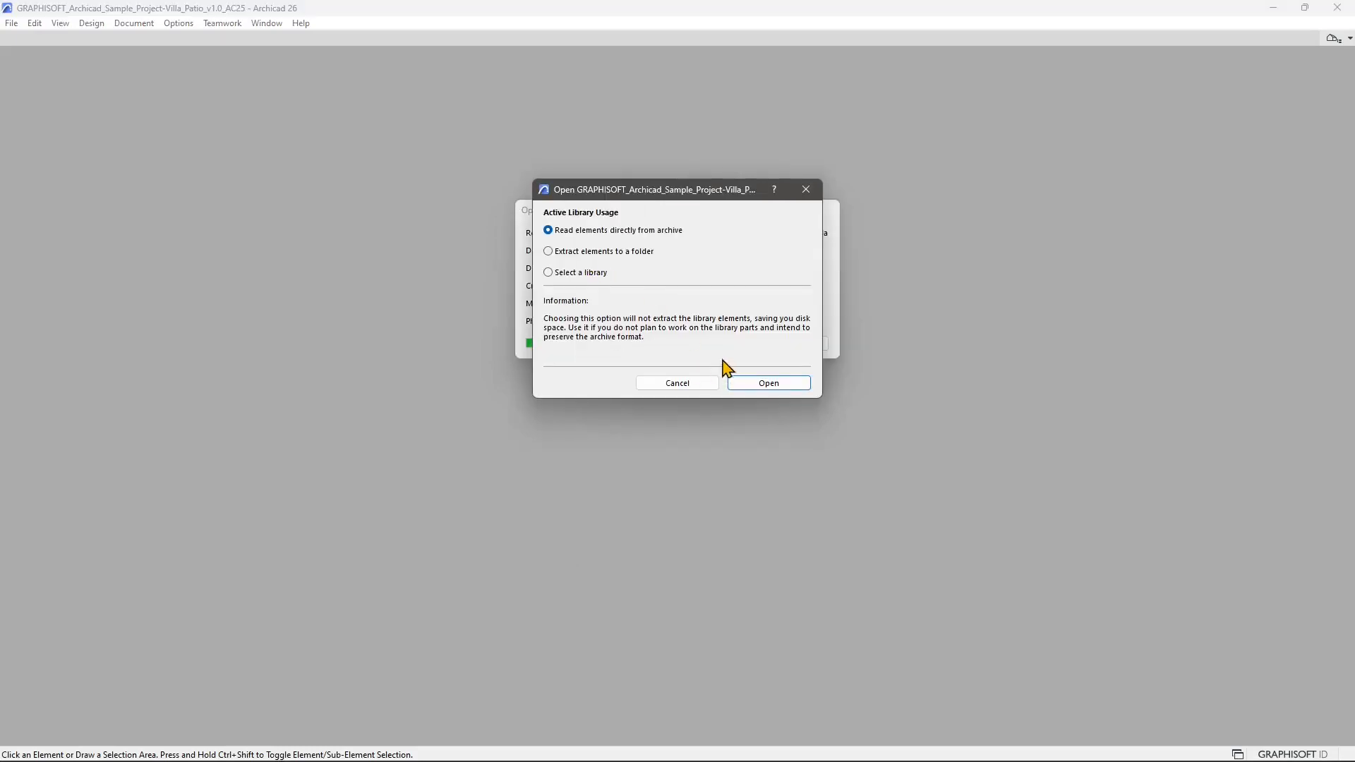
click(771, 385)
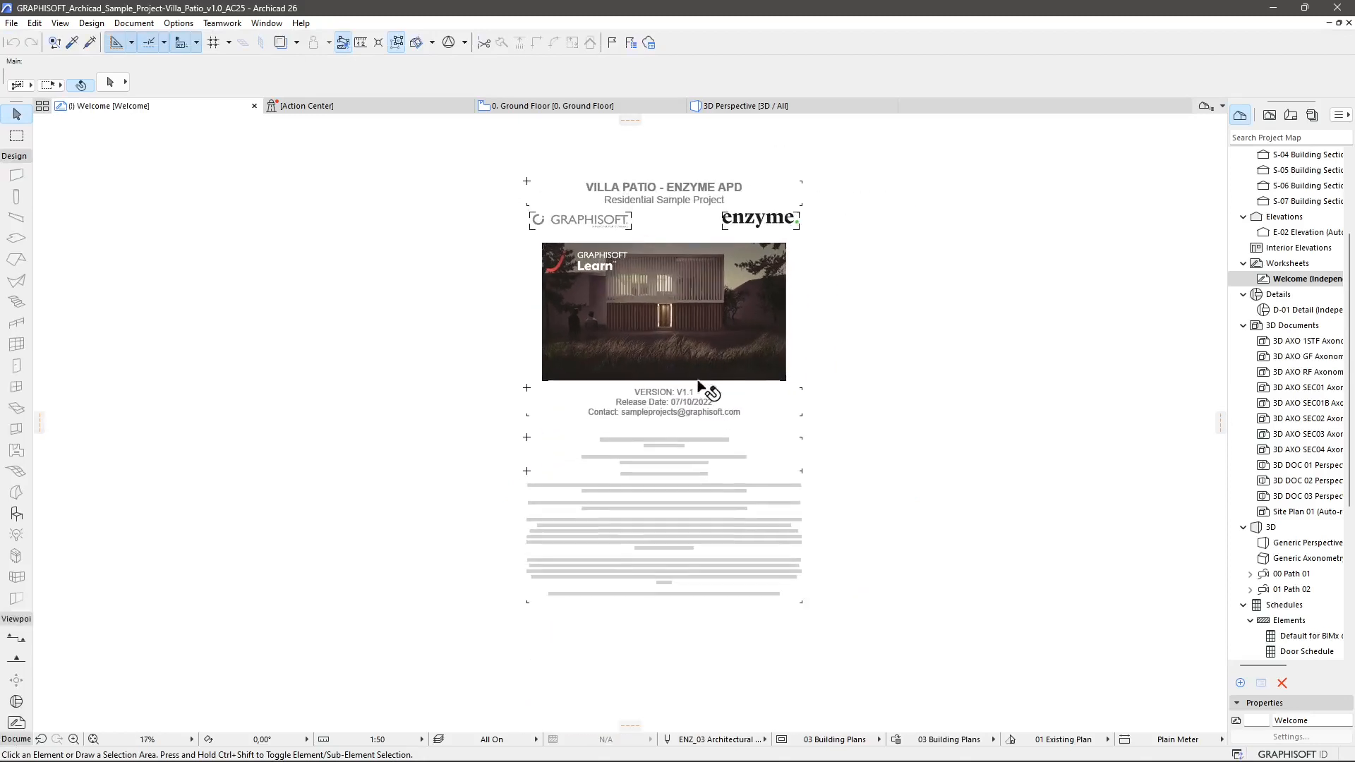
Step: Look at the Welcome worksheet, then examine the villa's 0. Ground Floor plan from the living areas to the entrance and garages
scroll(657, 392, up, 1)
mouse_move(328, 115)
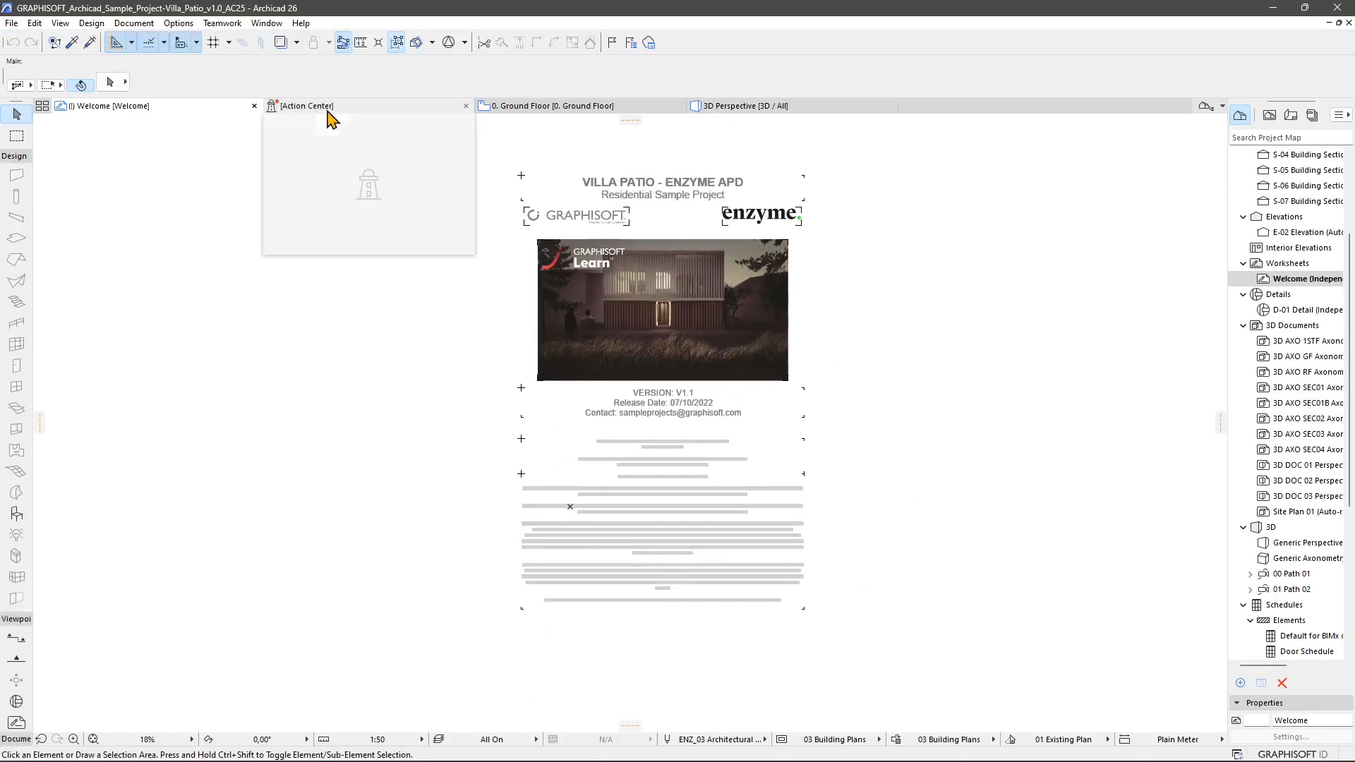
click(505, 114)
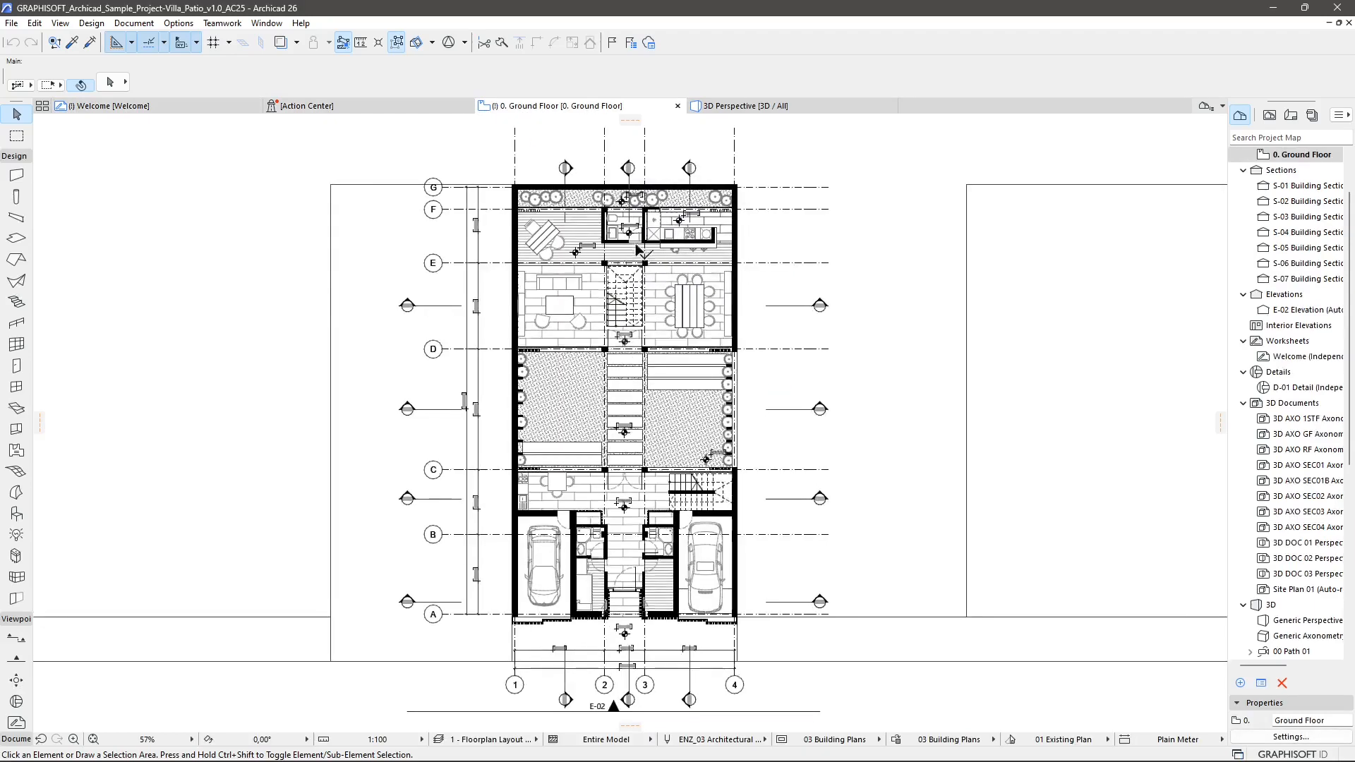
scroll(632, 220, up, 5)
scroll(688, 510, down, 2)
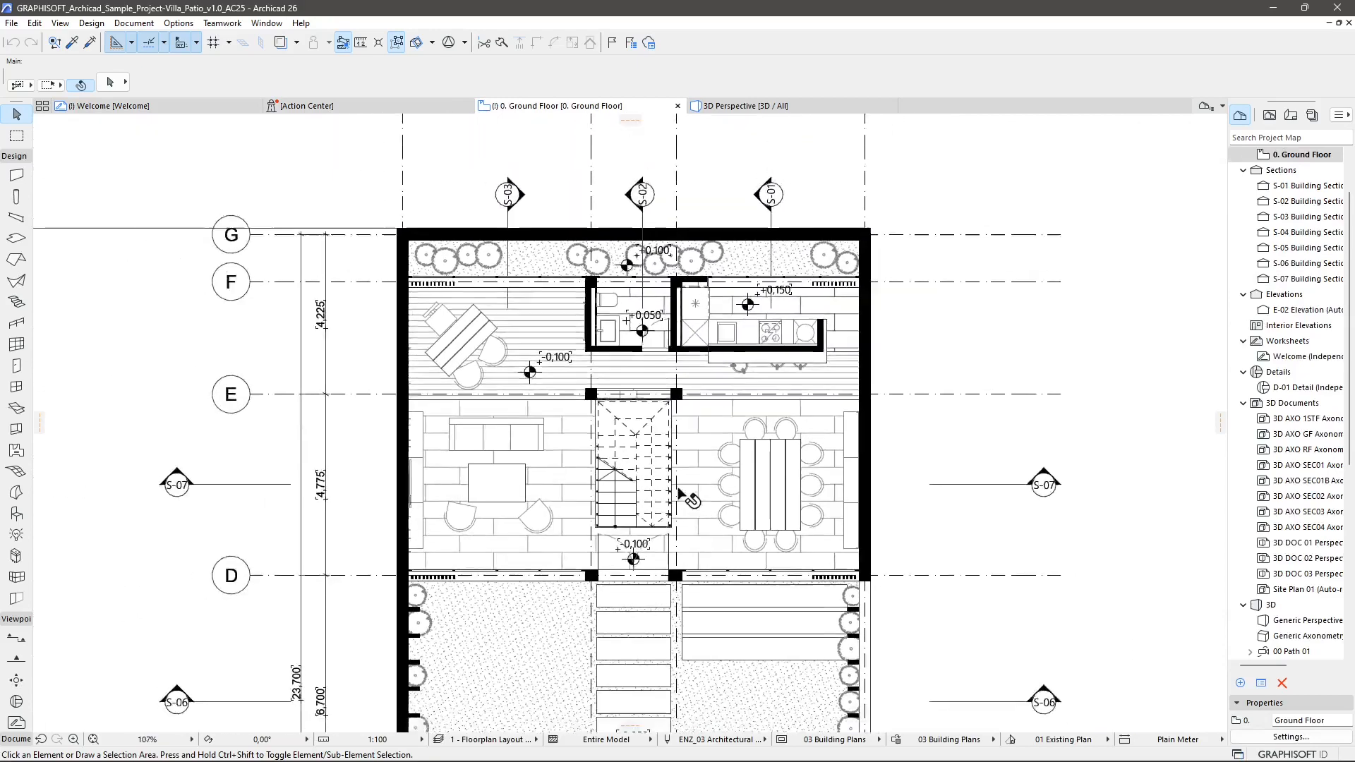
middle_drag(688, 510, 676, 283)
scroll(638, 320, down, 4)
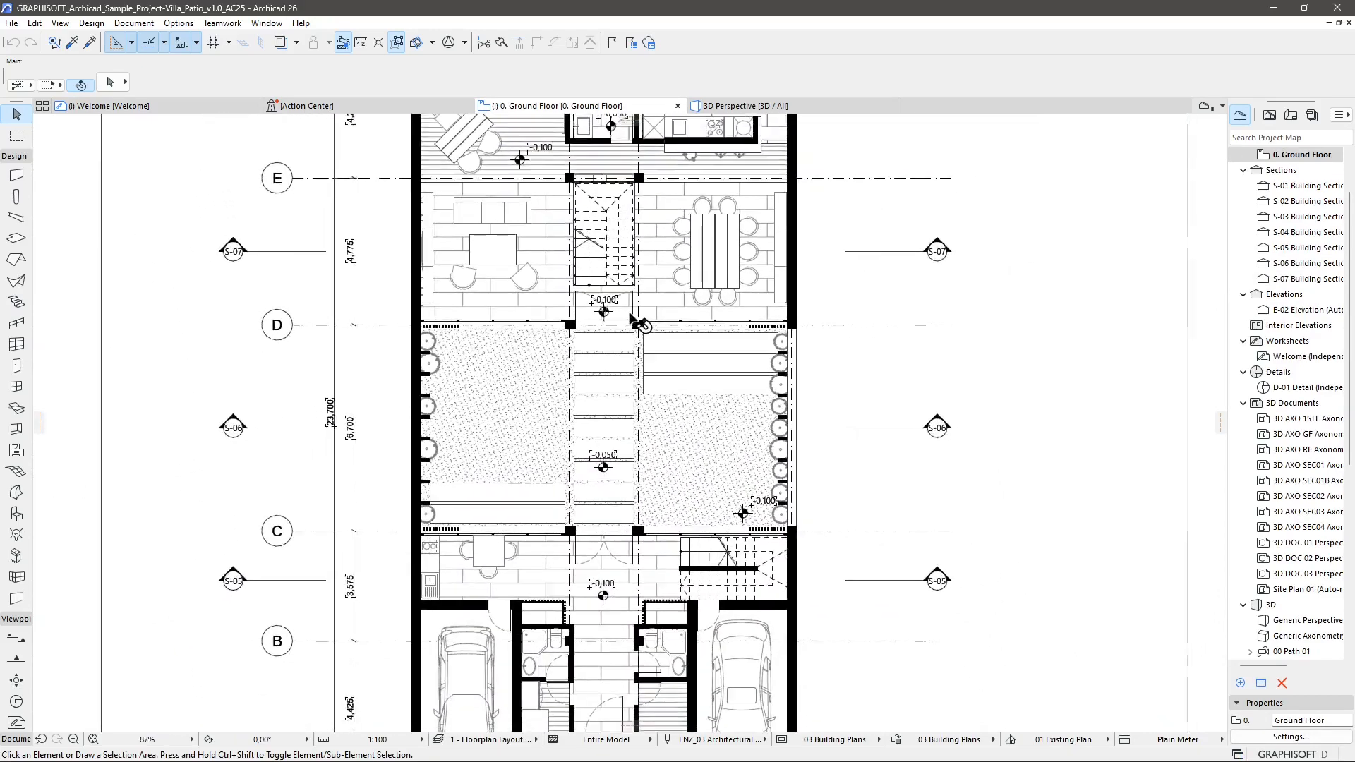
scroll(591, 570, up, 7)
scroll(612, 600, up, 1)
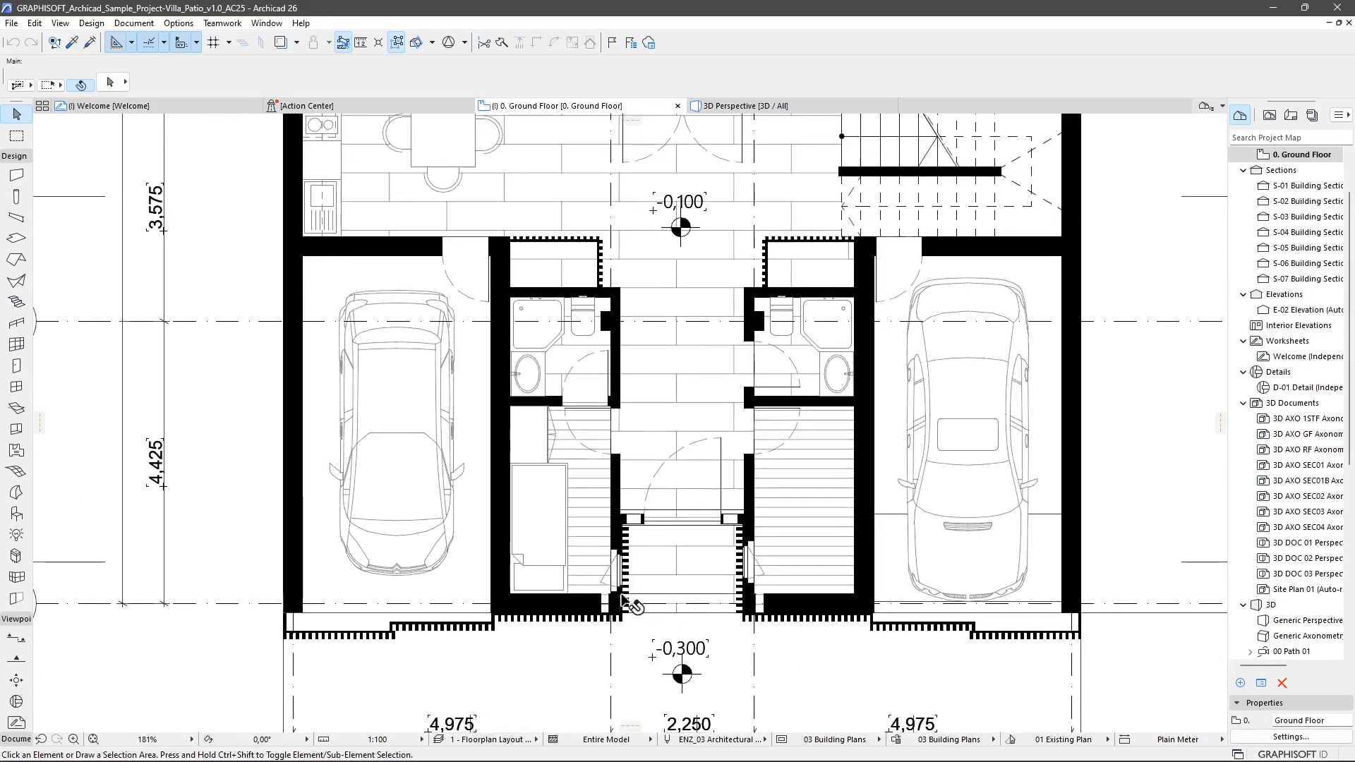
scroll(836, 614, down, 5)
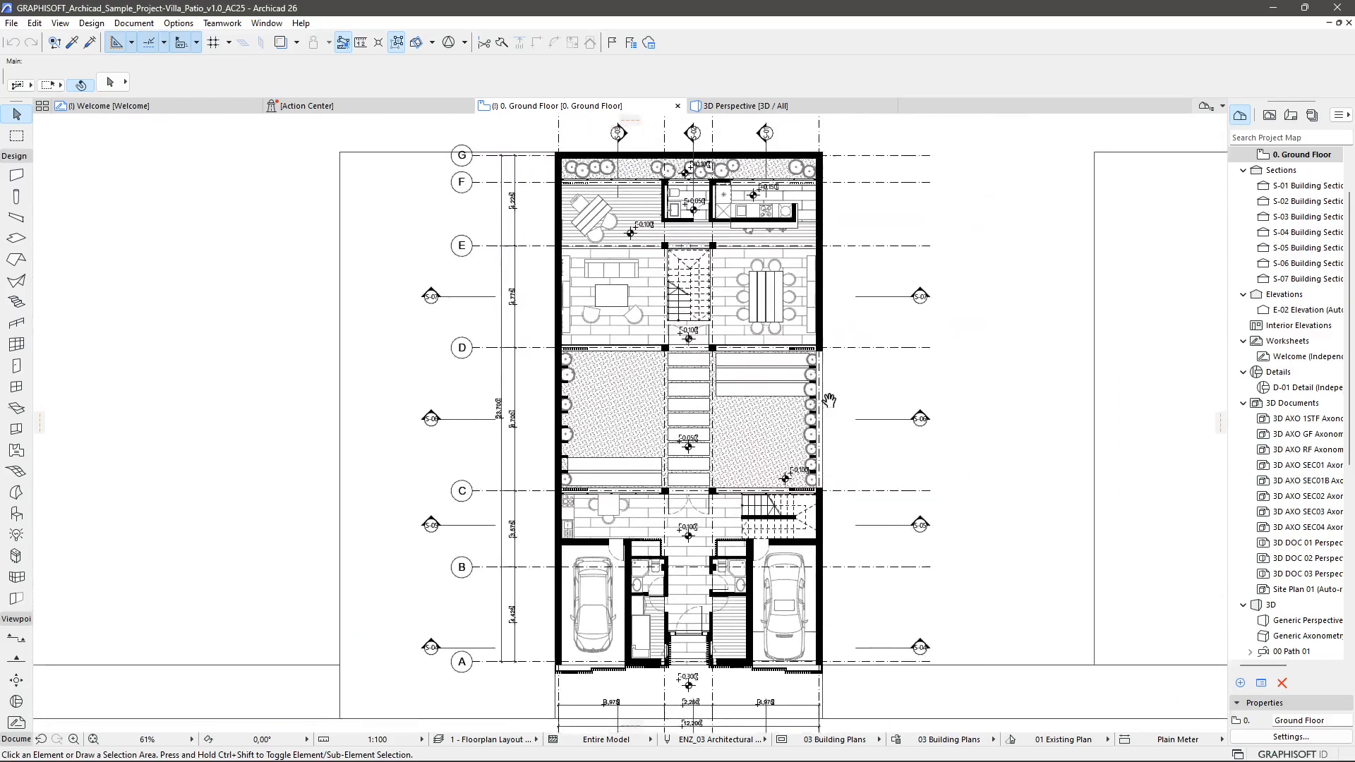
scroll(711, 370, down, 1)
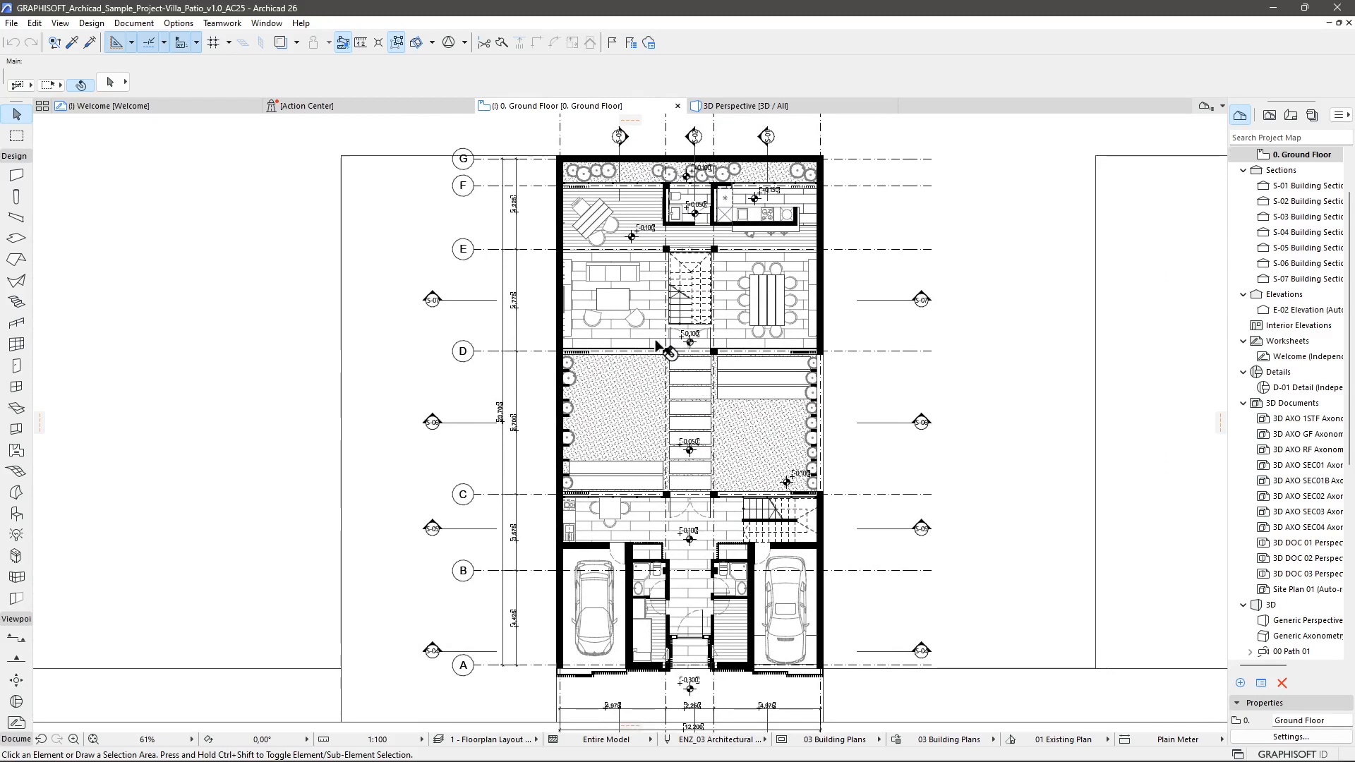
Step: Open the 3D Perspective view and examine the villa's slatted street facade from a low viewpoint, leaving nothing selected
click(745, 106)
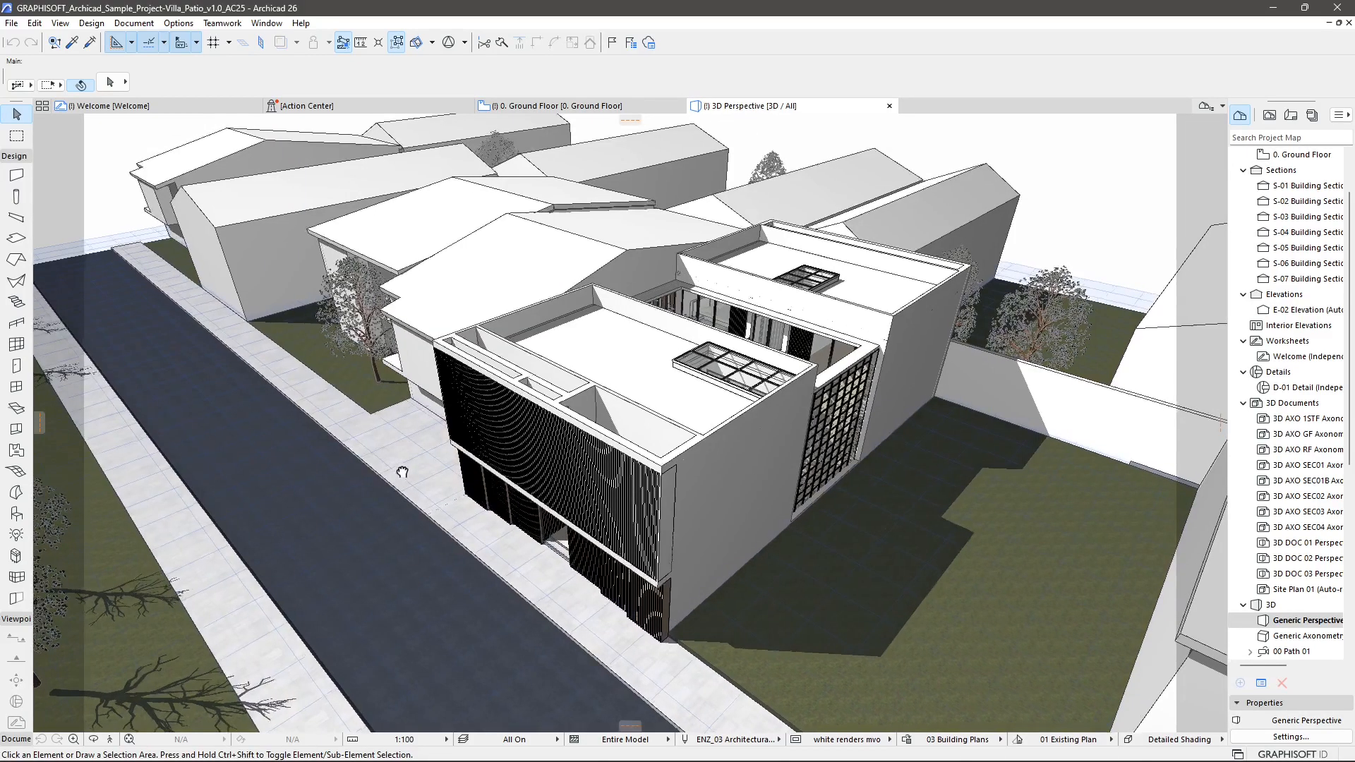
middle_drag(548, 599, 607, 528)
right_click(585, 552)
click(533, 571)
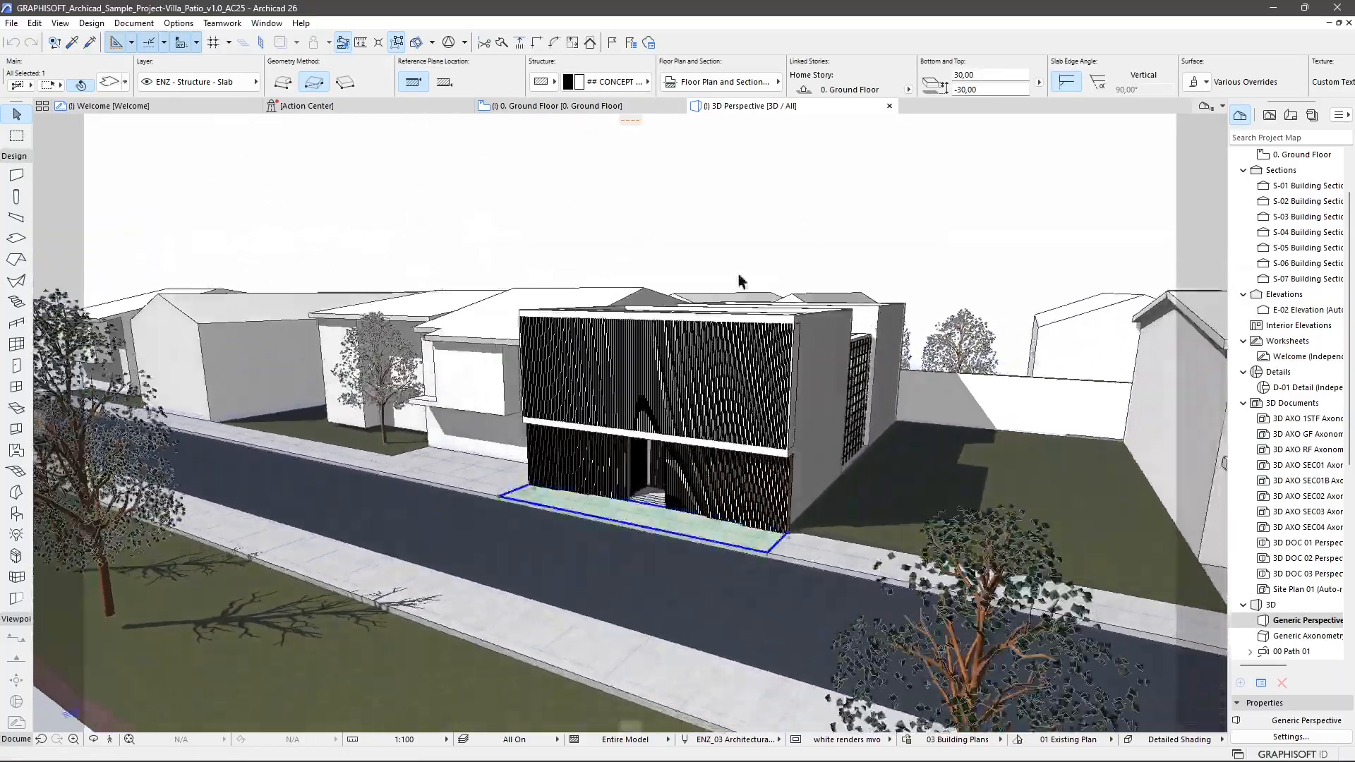
click(739, 280)
shift+middle_drag(493, 548, 466, 555)
scroll(462, 551, up, 1)
scroll(639, 533, up, 4)
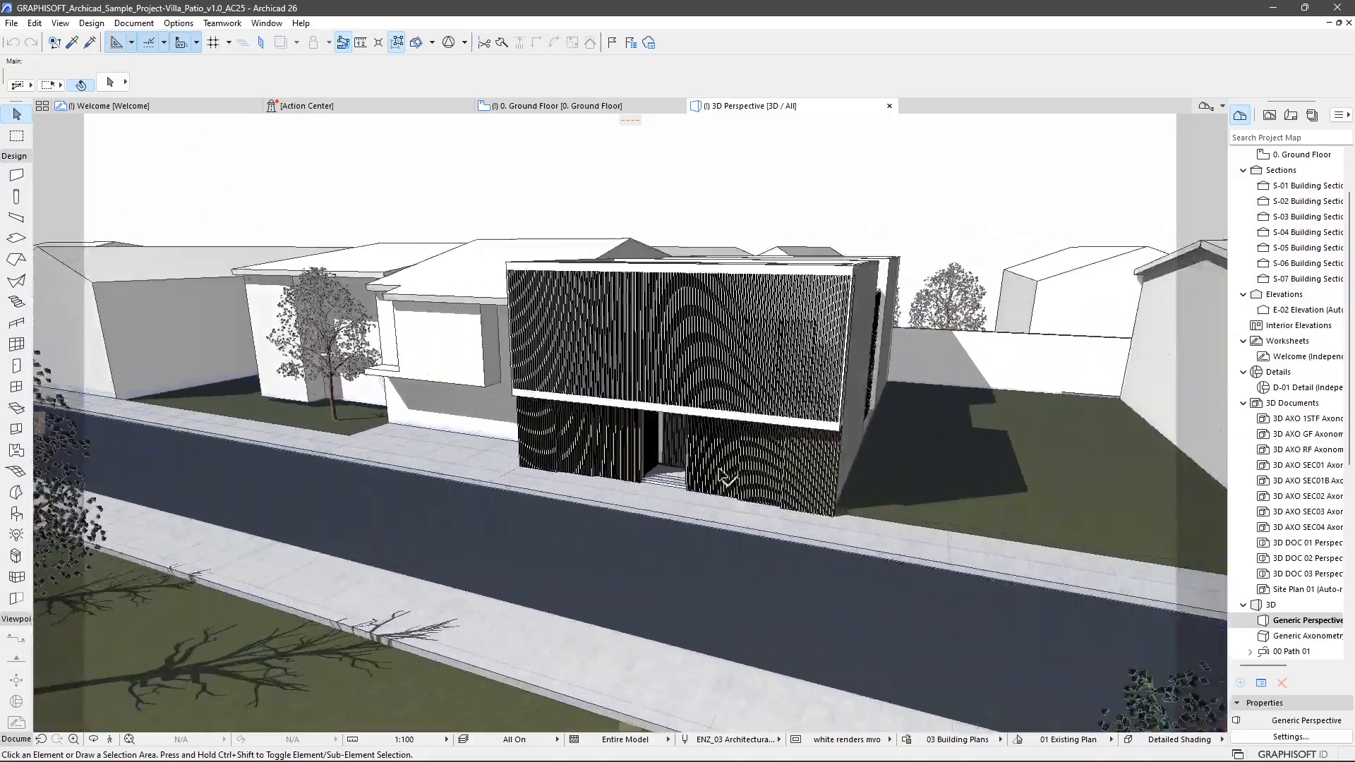
scroll(723, 474, up, 2)
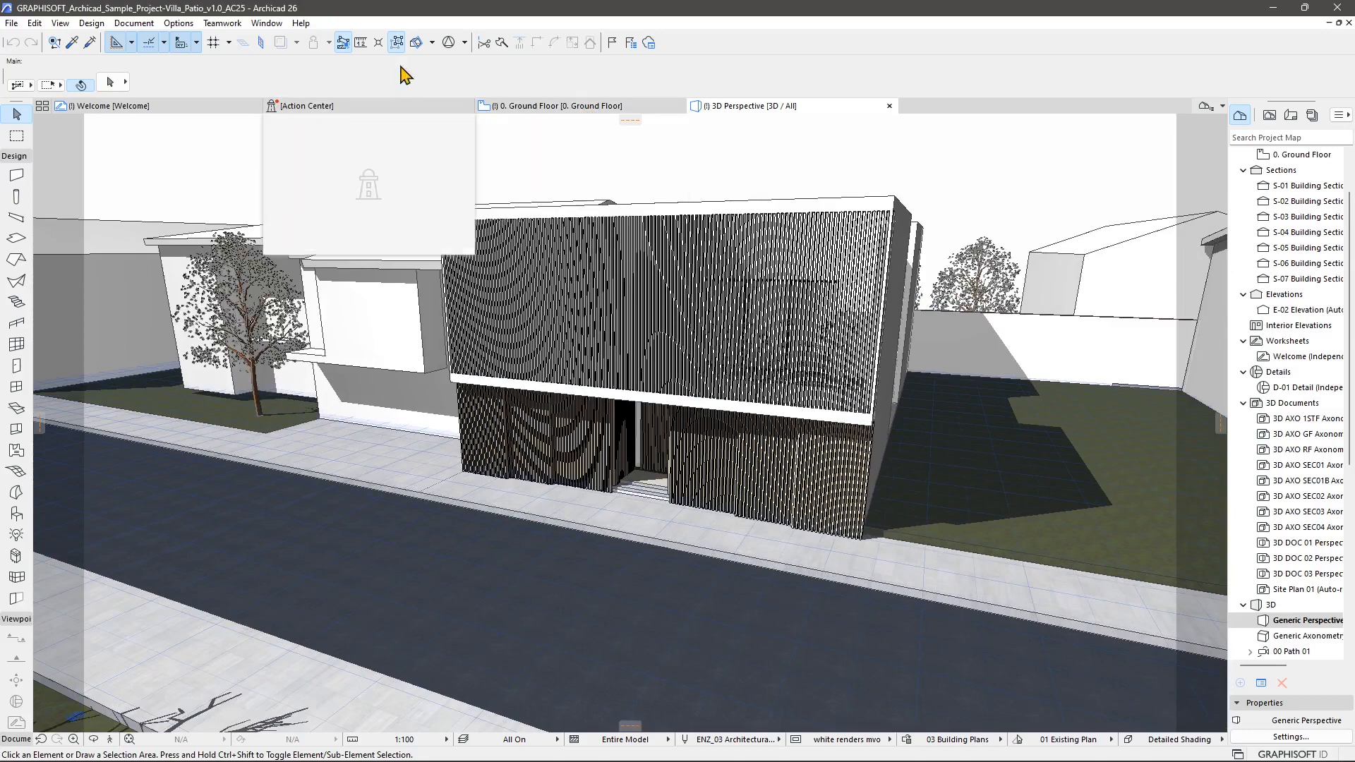
Step: Return to the 0. Ground Floor plan and examine the kitchen, living and dining areas between grid lines G and D
click(516, 107)
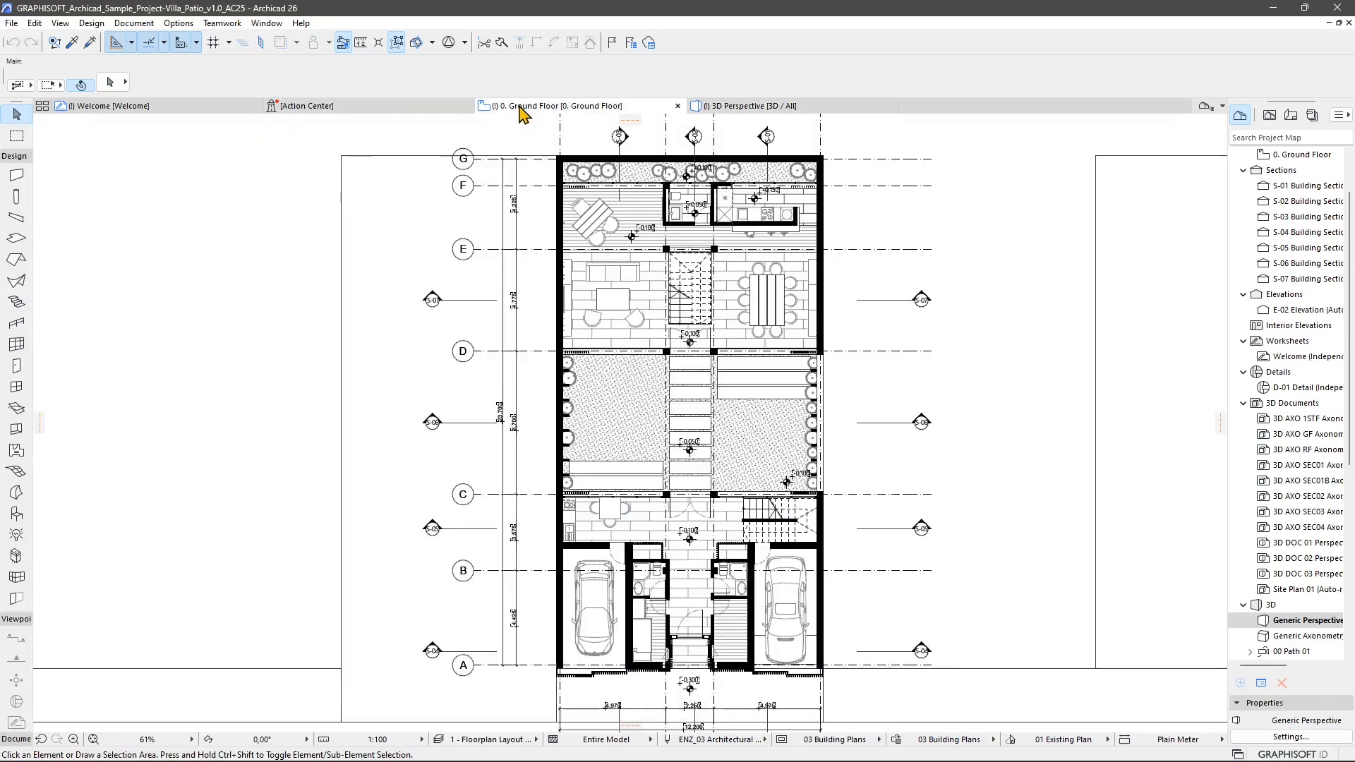
scroll(776, 289, up, 6)
middle_drag(781, 374, 897, 604)
scroll(857, 557, down, 2)
middle_drag(858, 557, 820, 498)
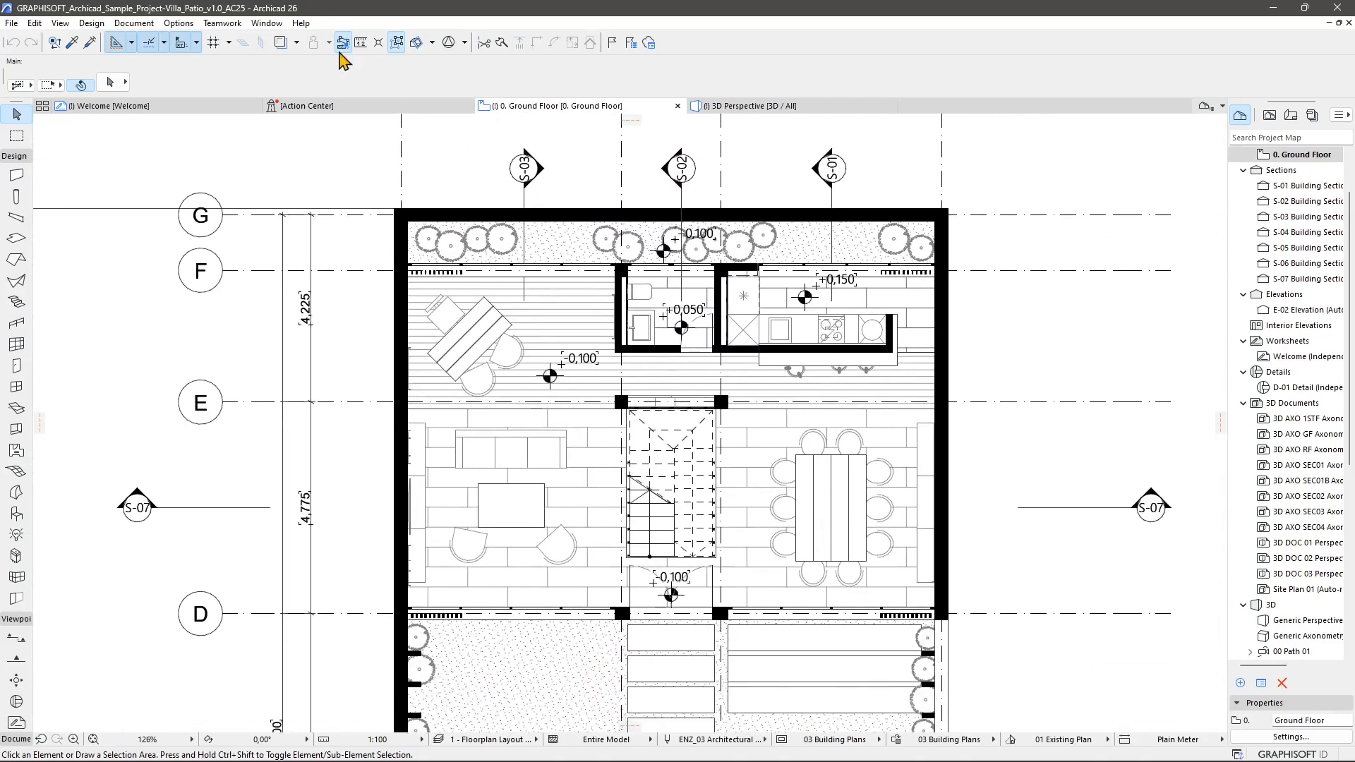
Step: Show the overview of all open windows and close the Action Center
click(266, 23)
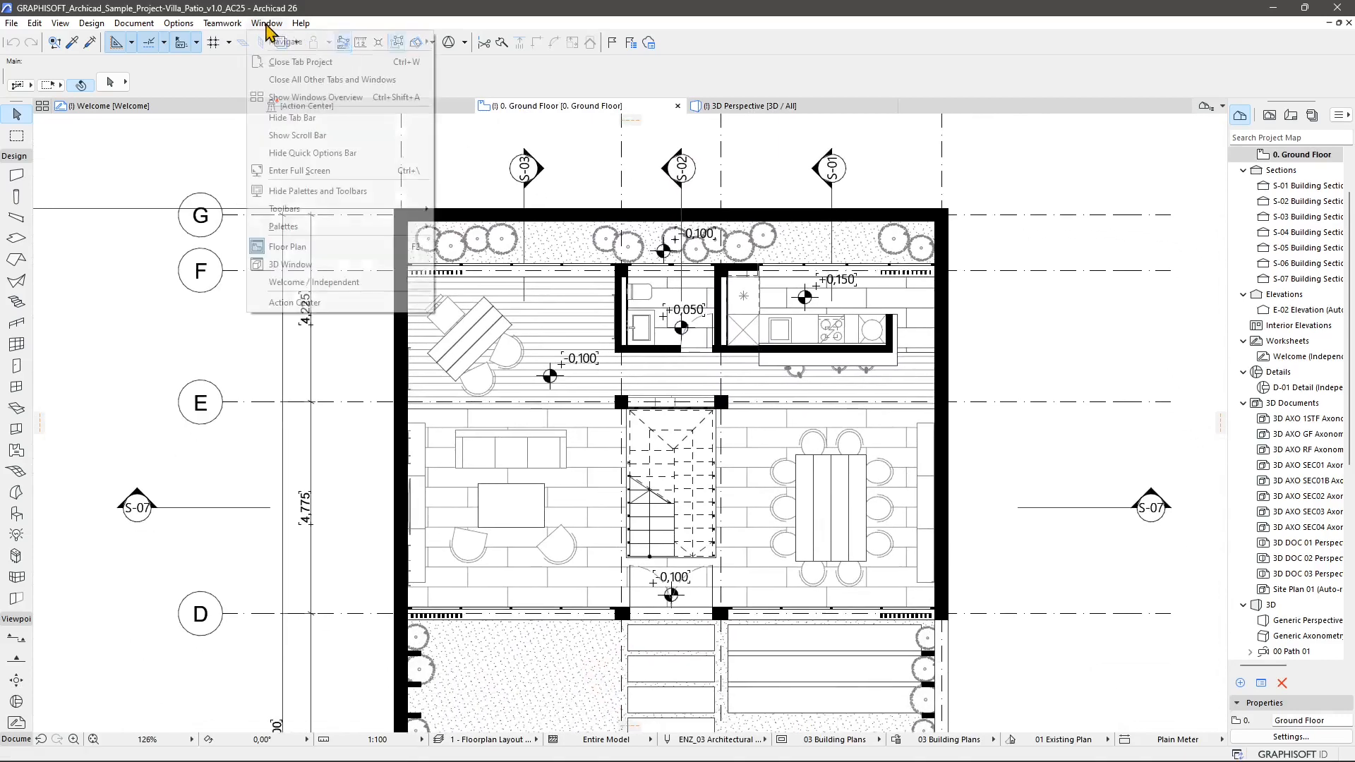
click(297, 101)
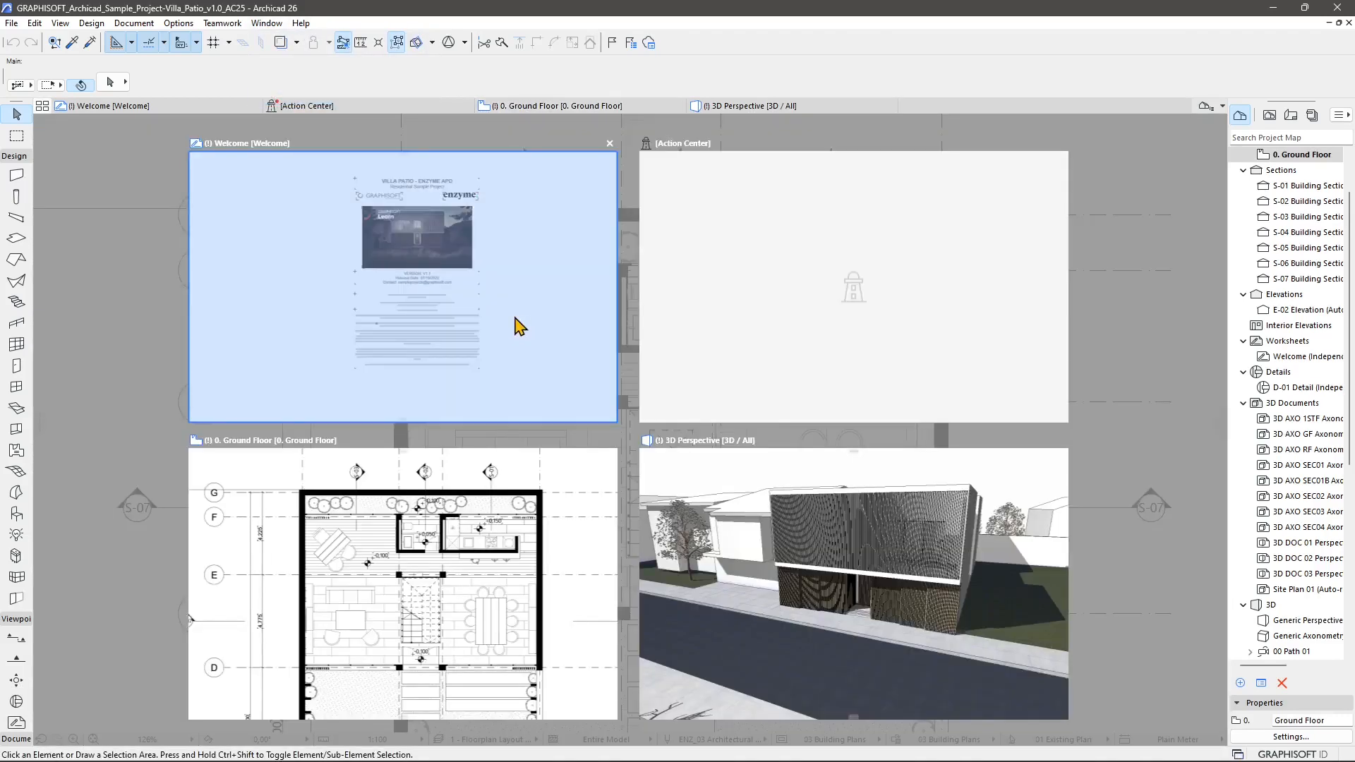
click(1060, 144)
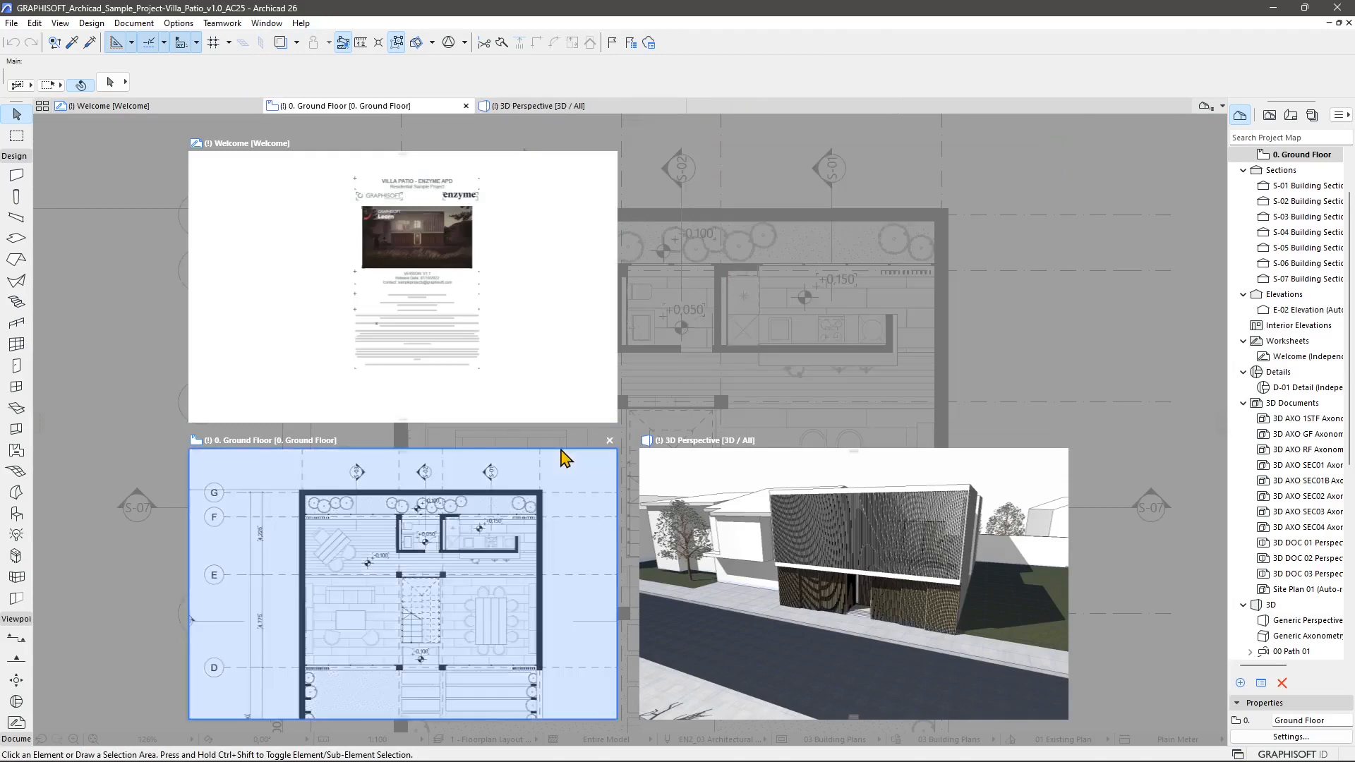
Step: Show the overview of all open windows again and return to the 0. Ground Floor plan around the garages and street entrance
click(663, 326)
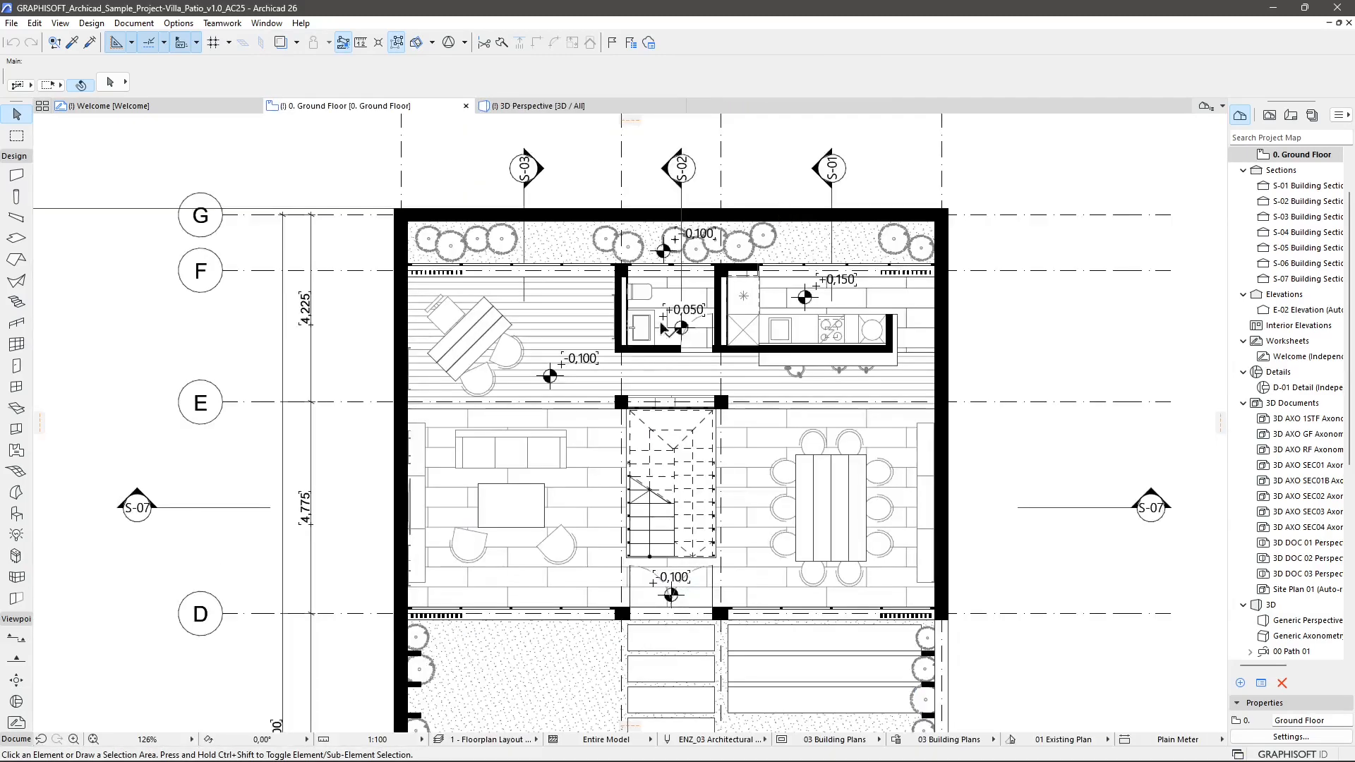
click(266, 23)
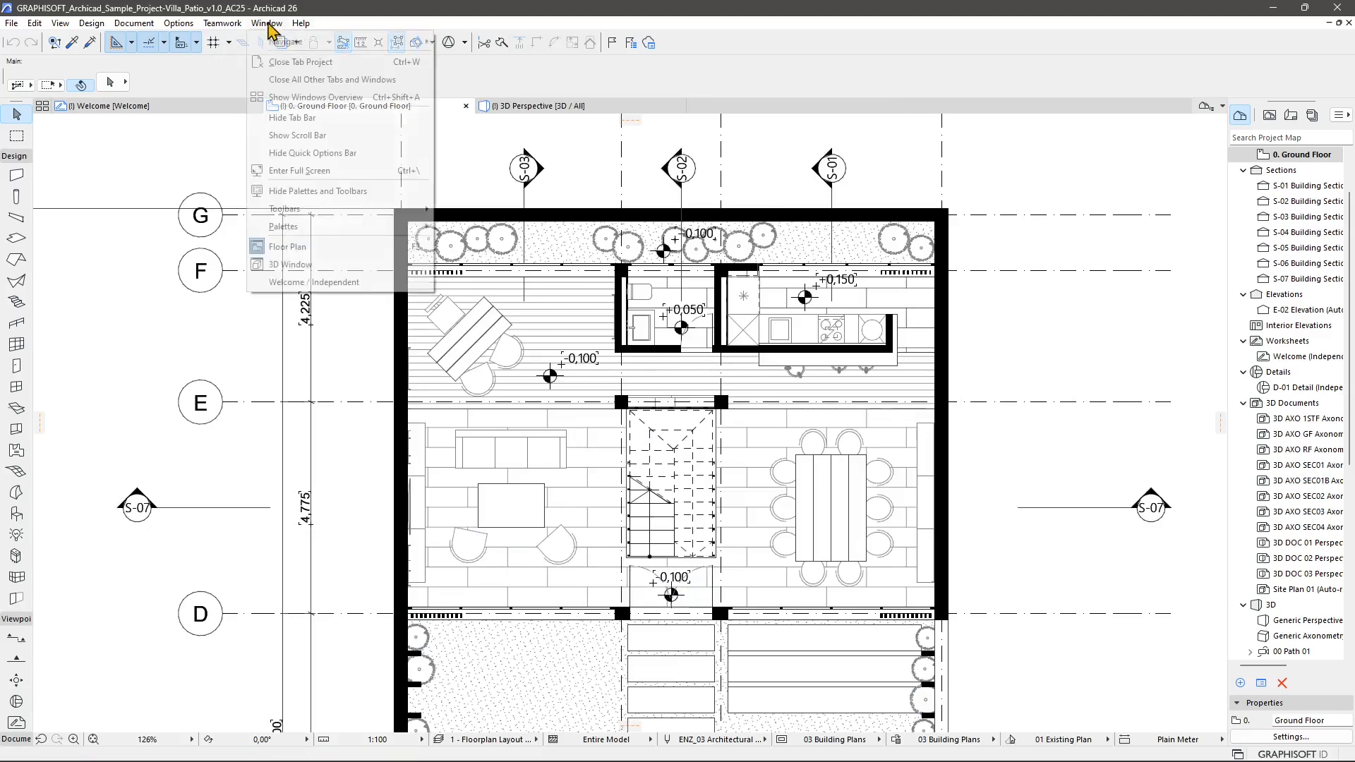
click(332, 97)
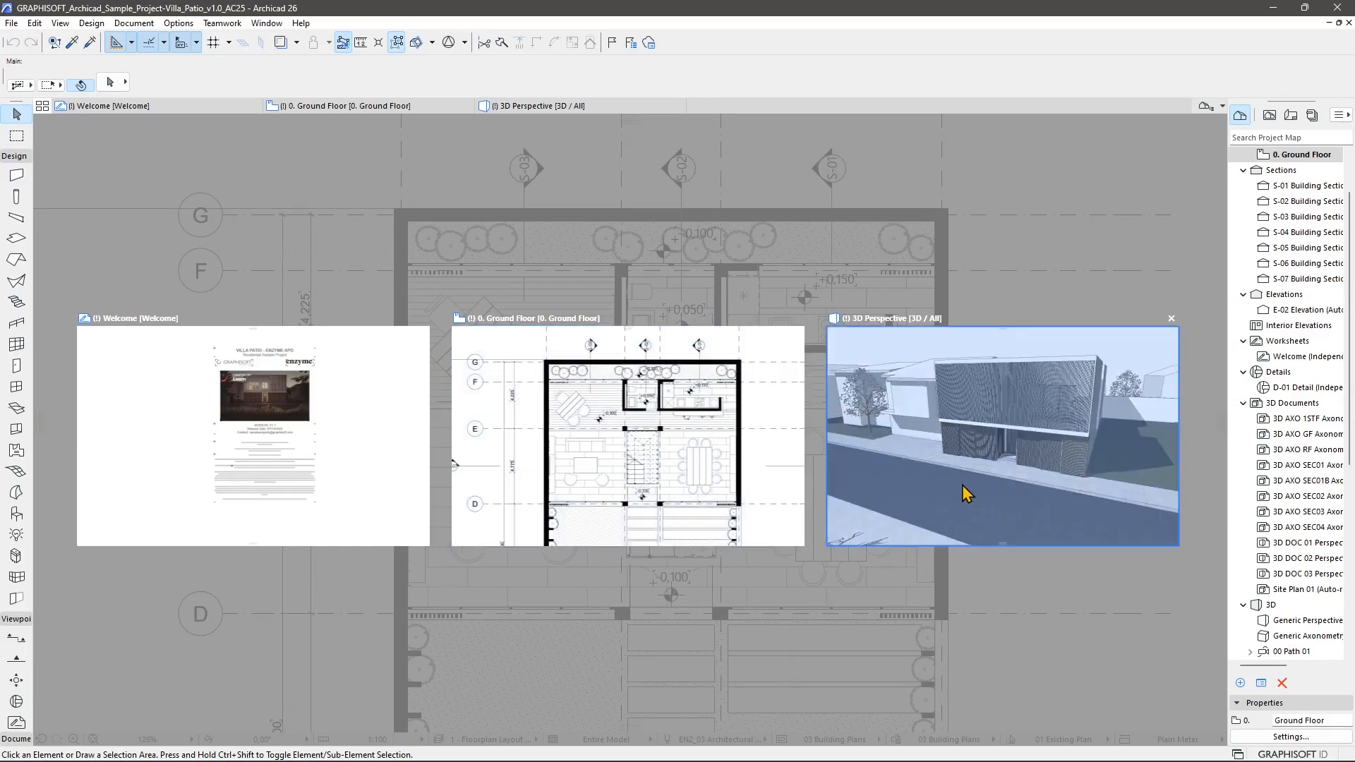
click(703, 501)
scroll(602, 507, down, 6)
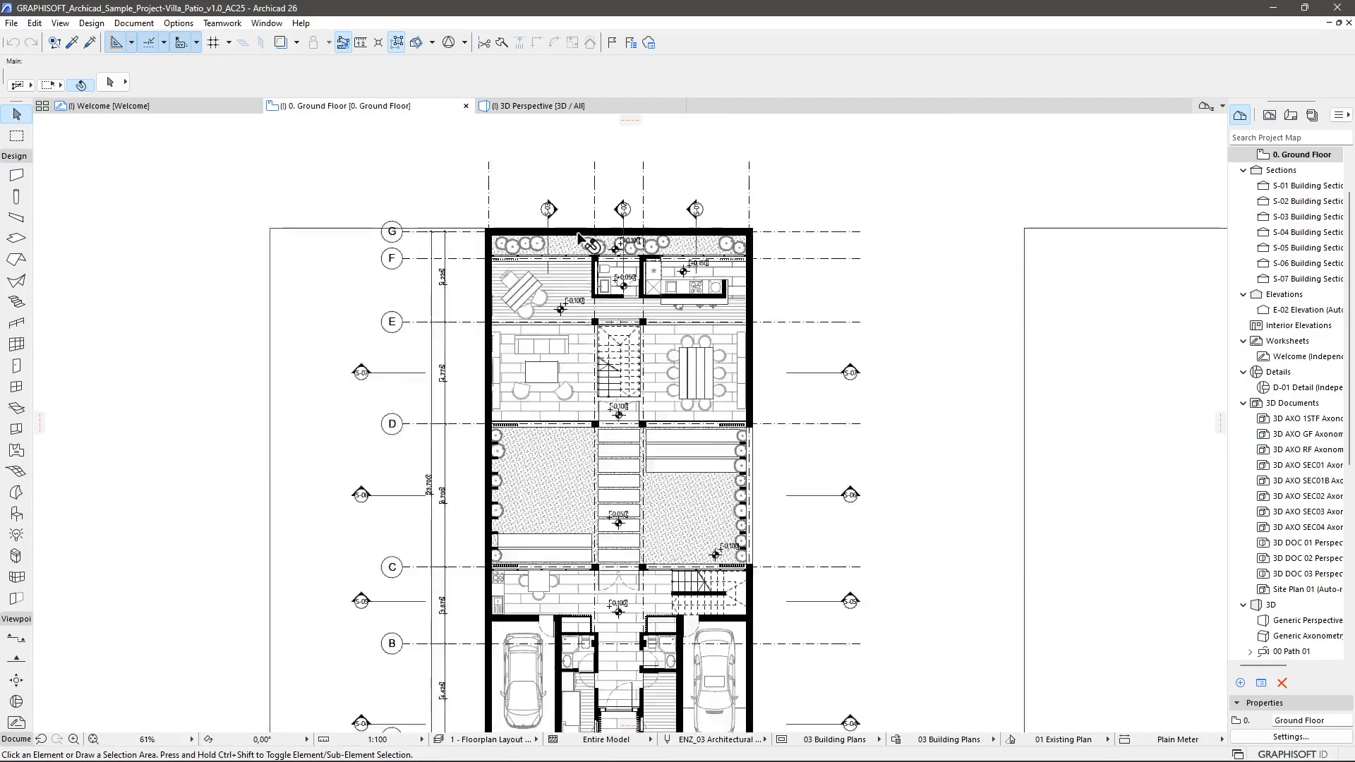
scroll(601, 504, up, 10)
scroll(248, 327, down, 3)
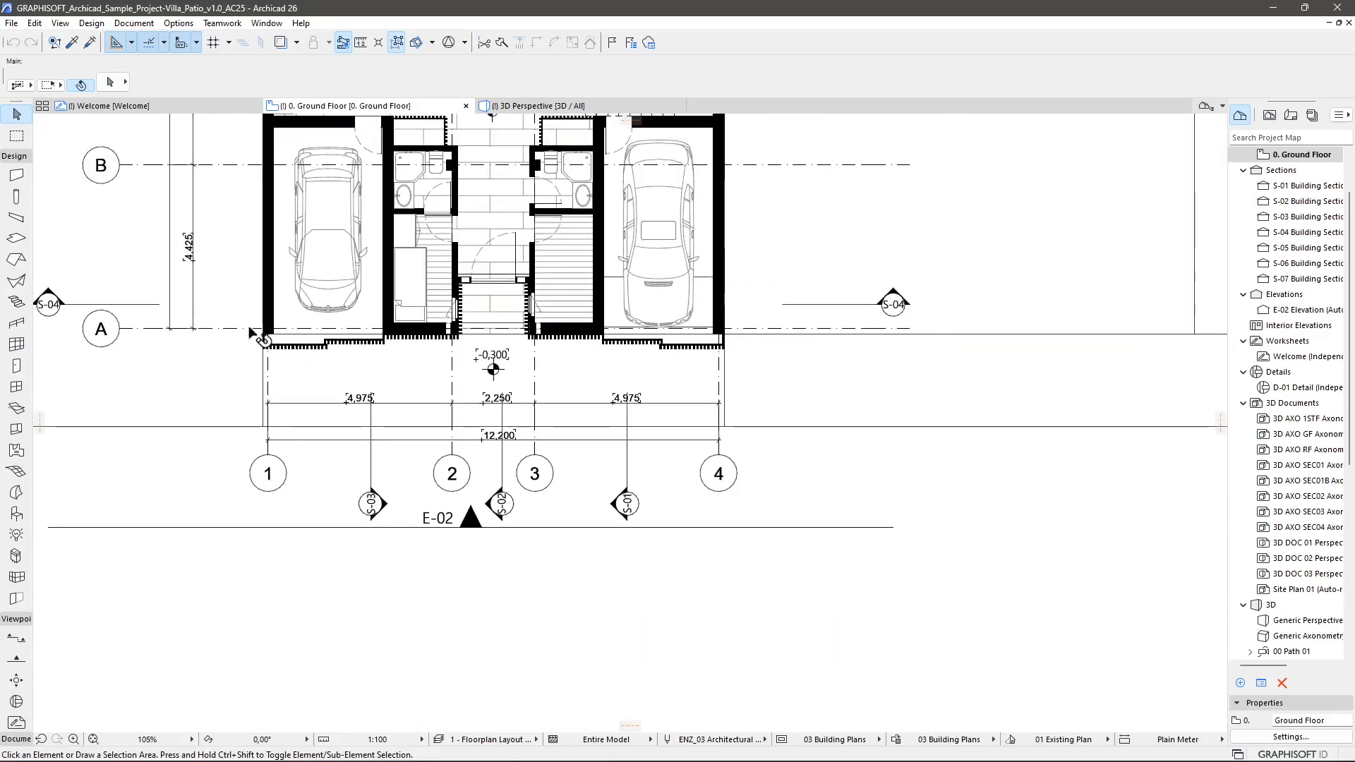
drag(233, 314, 505, 372)
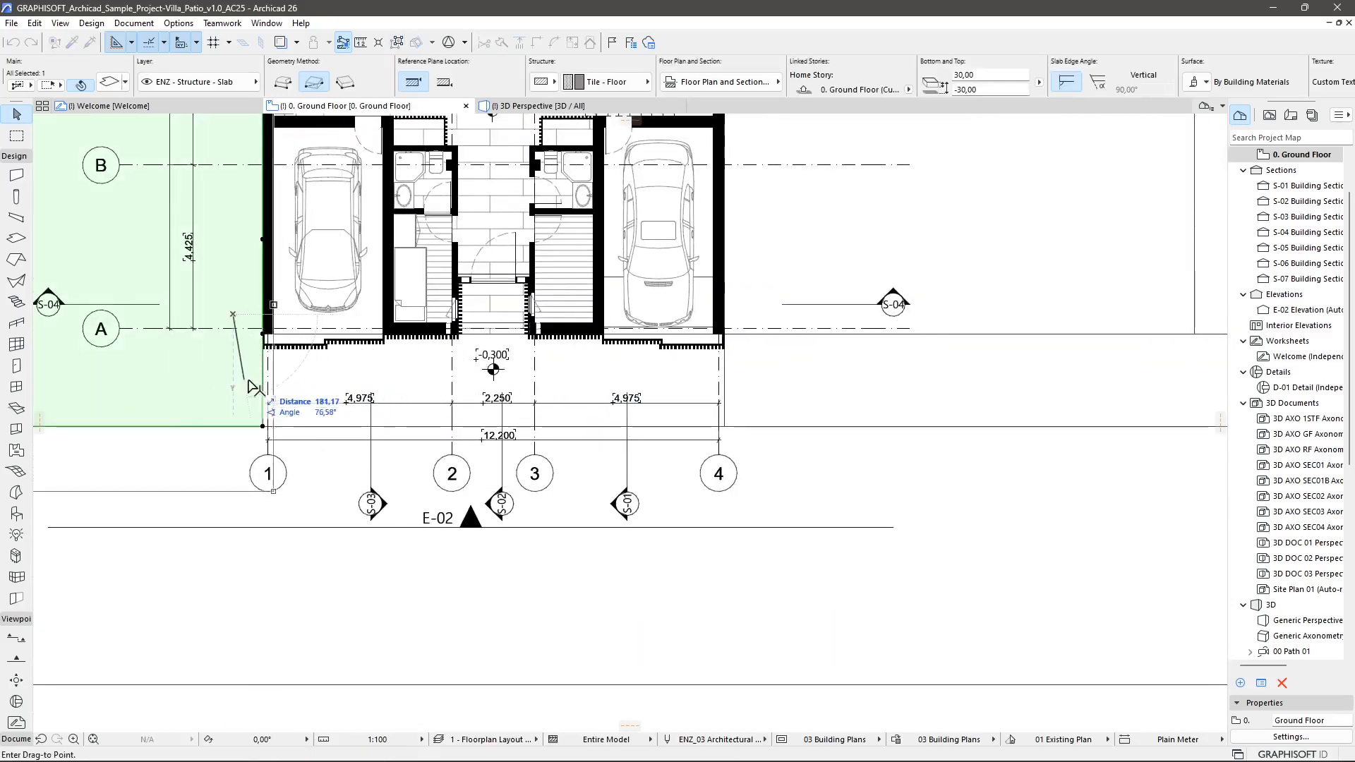
key(Escape)
click(315, 346)
key(Escape)
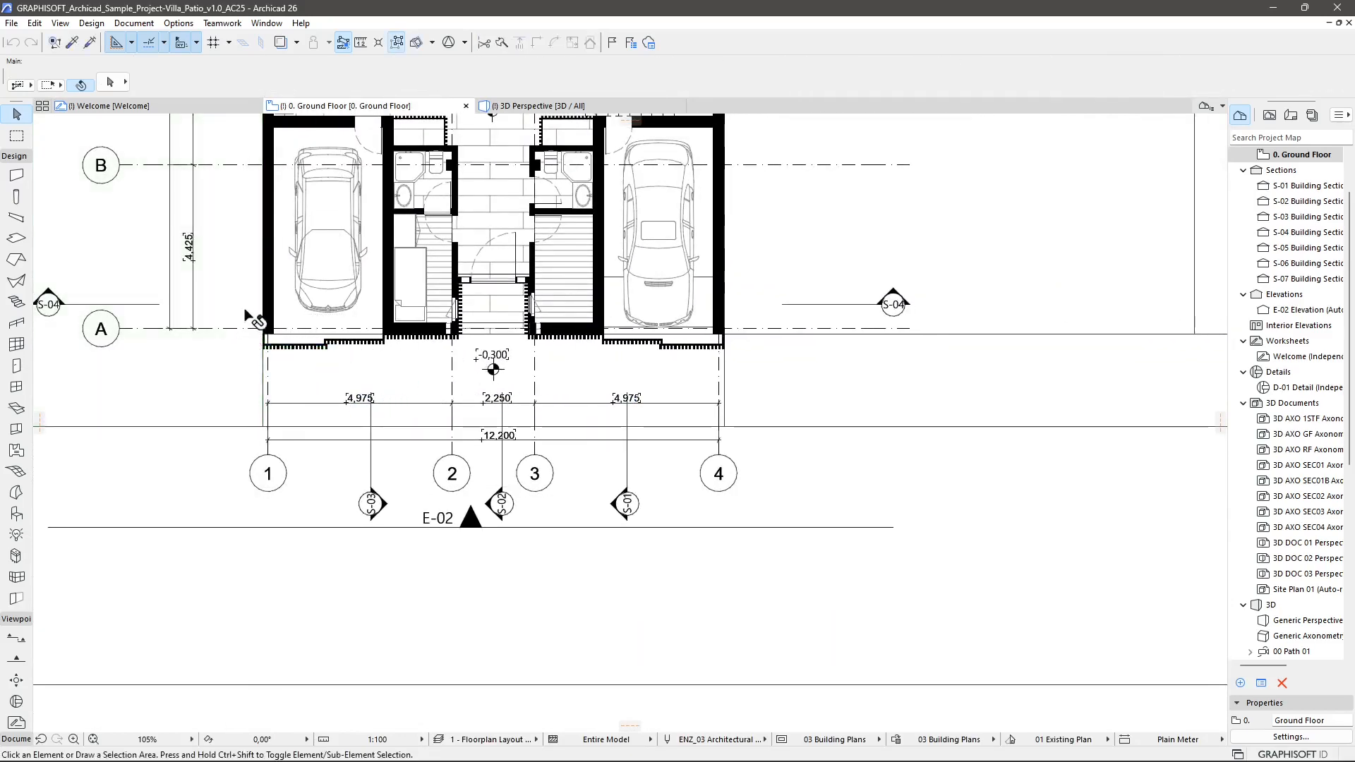
click(246, 310)
key(Escape)
Step: Delete all elements across the villa's street front between grid lines 1 and 4, including the section marker with its viewpoint
click(776, 284)
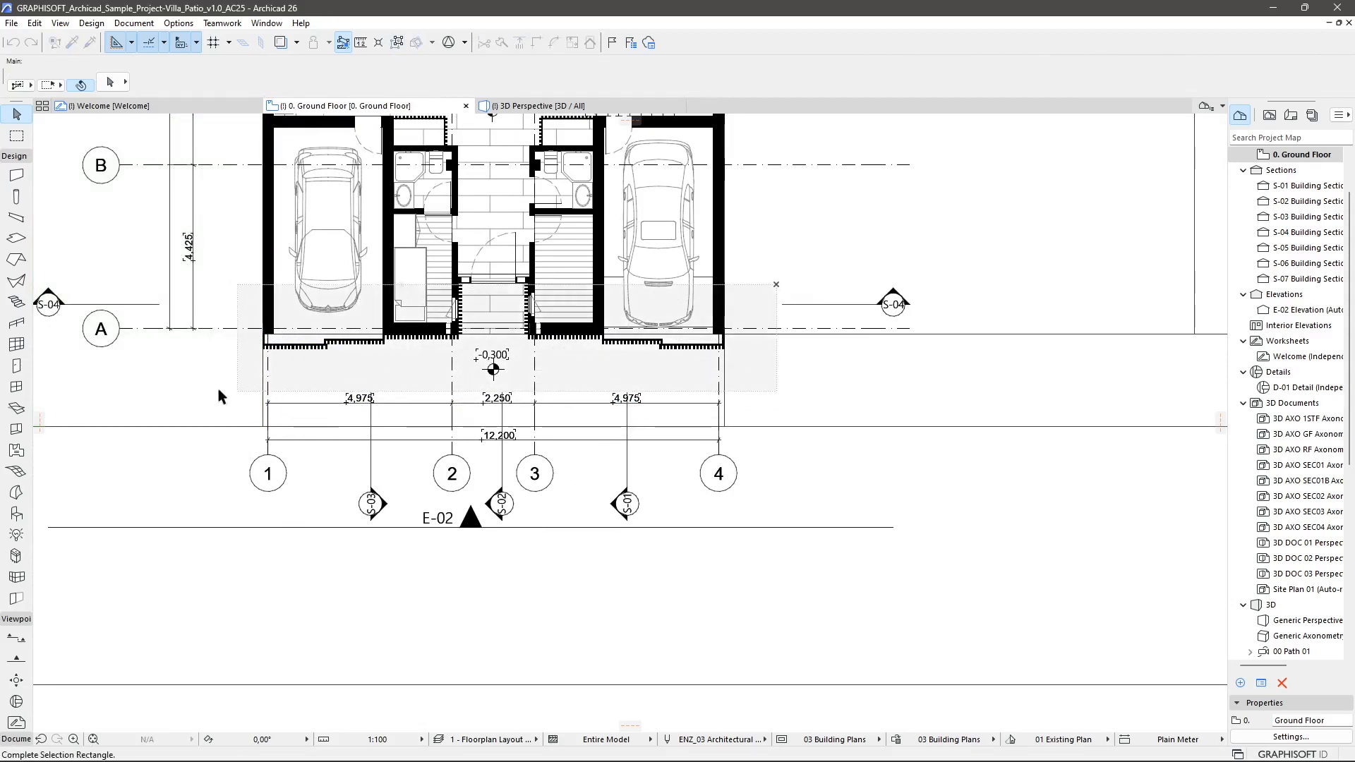
click(387, 335)
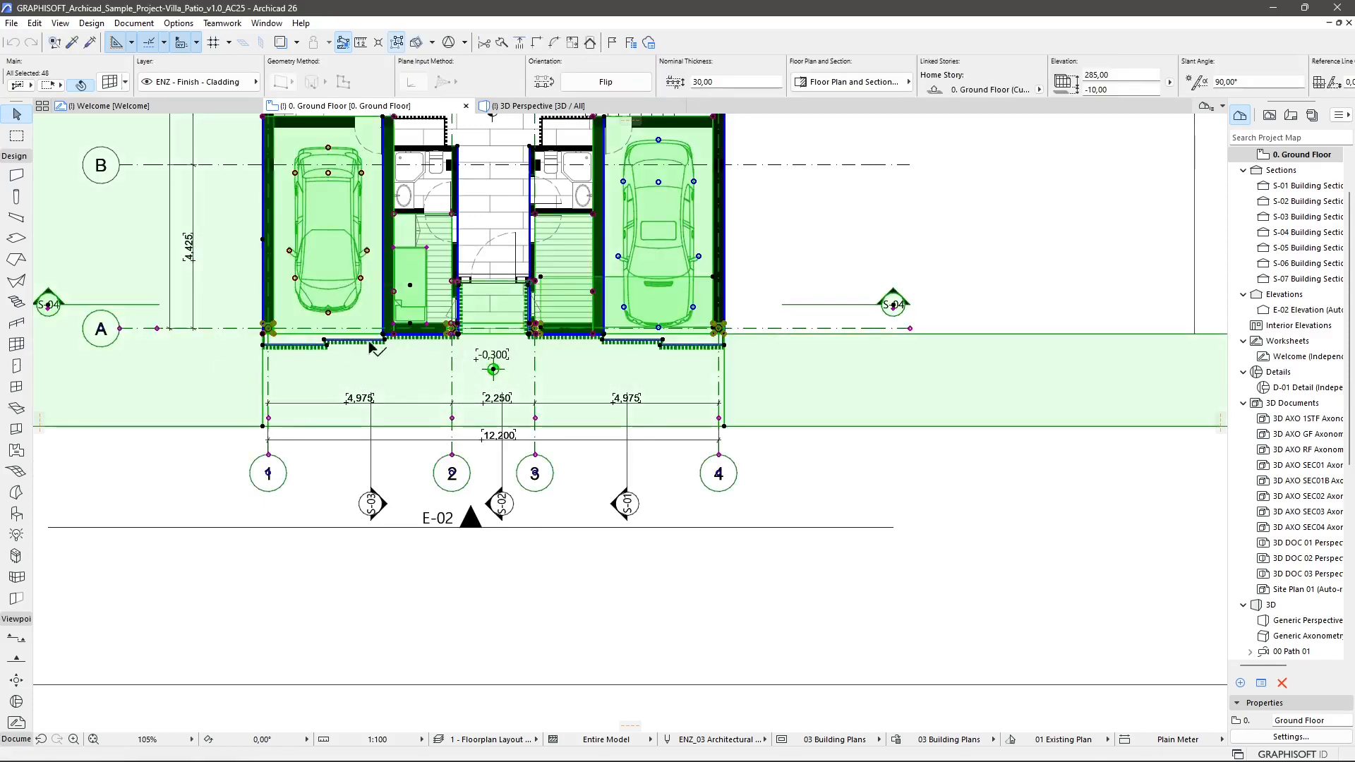
key(Delete)
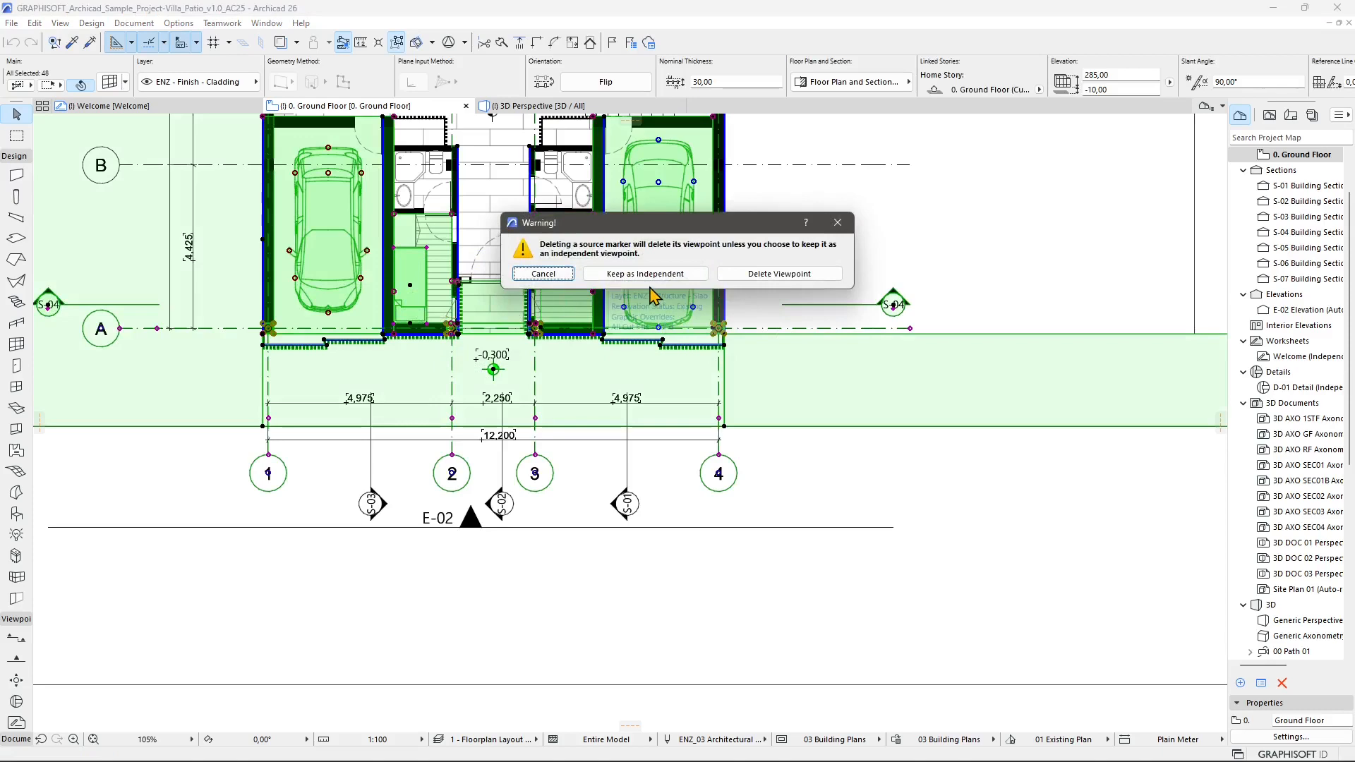
click(782, 273)
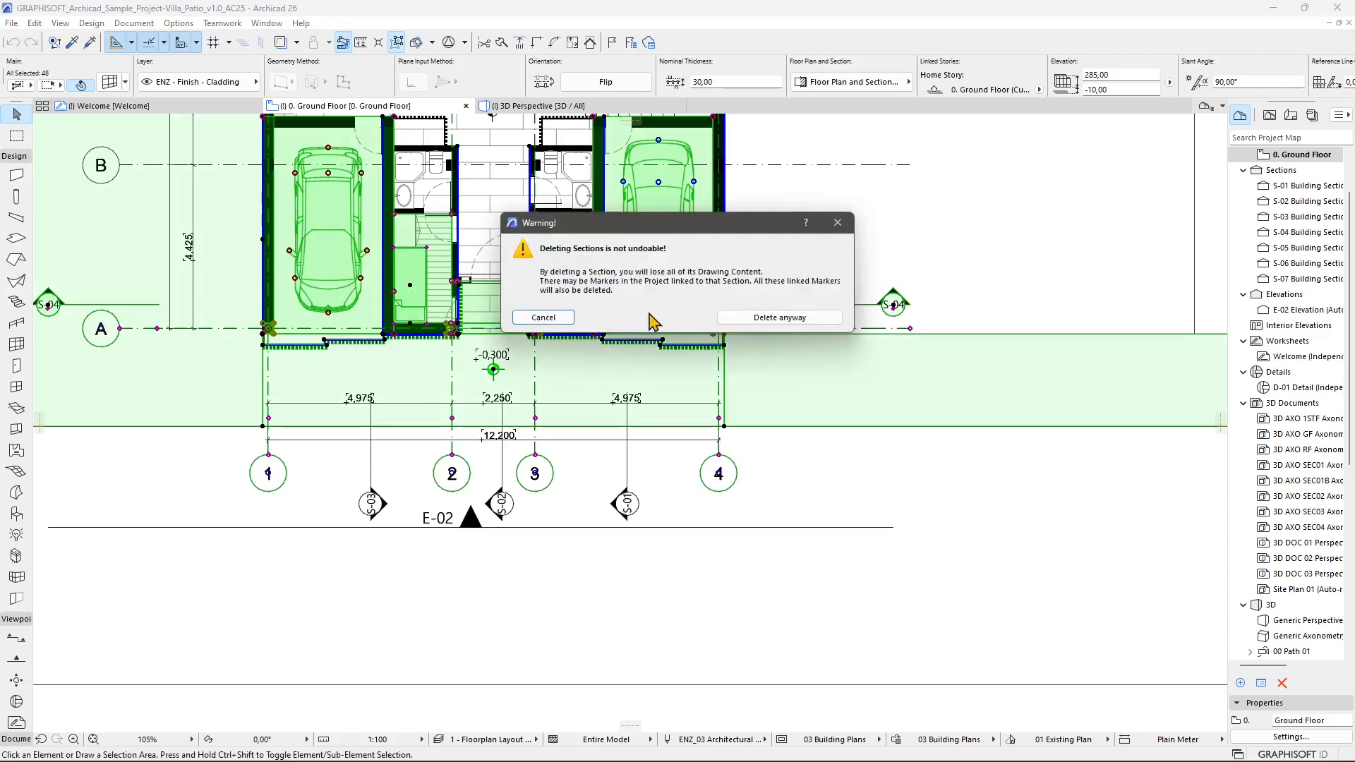
click(779, 321)
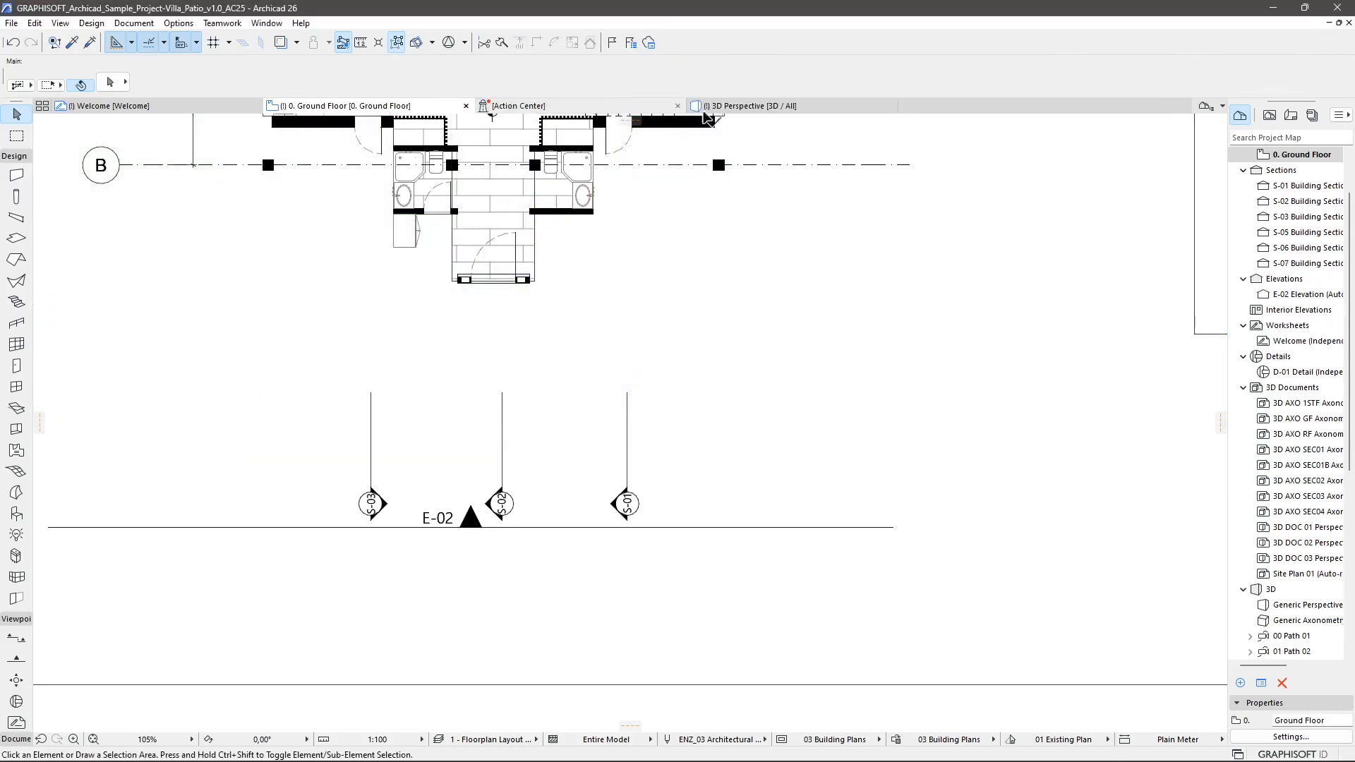
Step: Check the villa's street front in the 3D Perspective view and undo the deletion
click(712, 107)
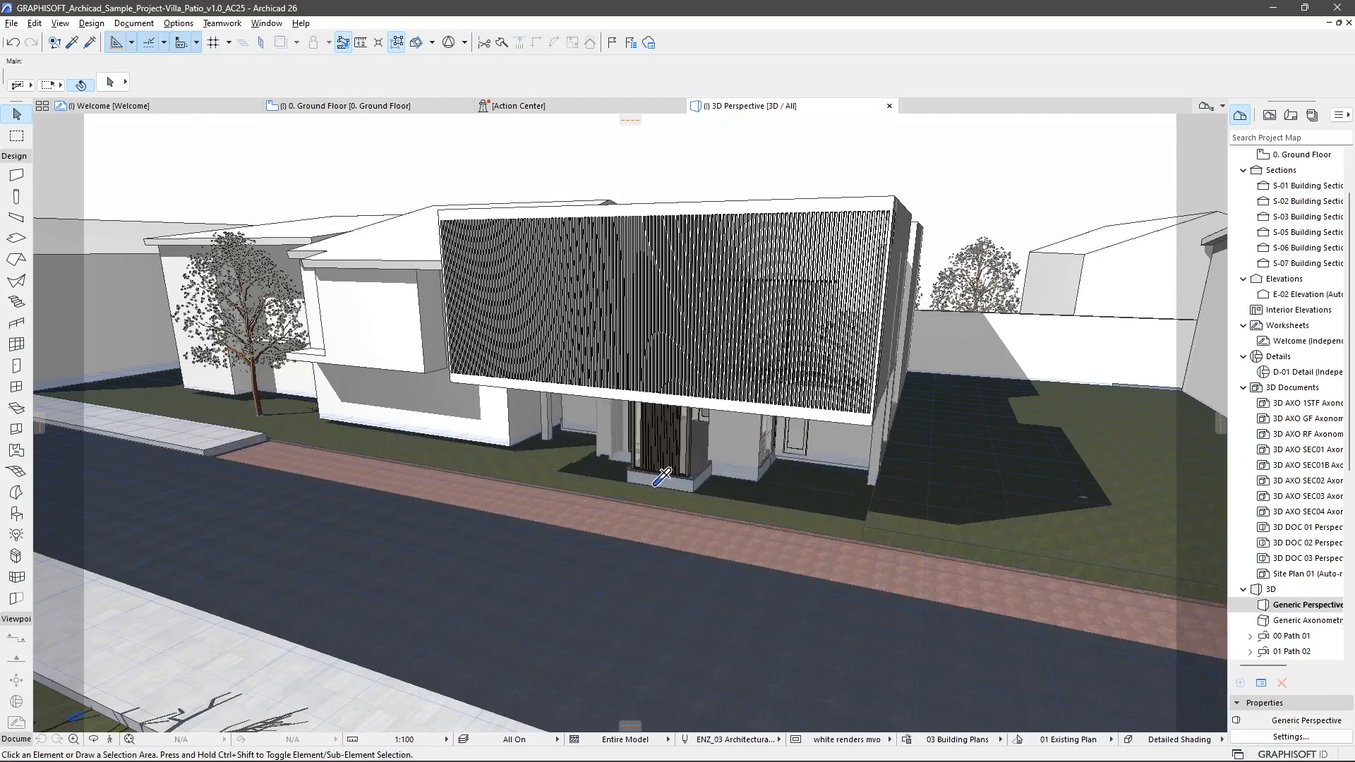
middle_drag(662, 477, 475, 370)
key(ctrl+z)
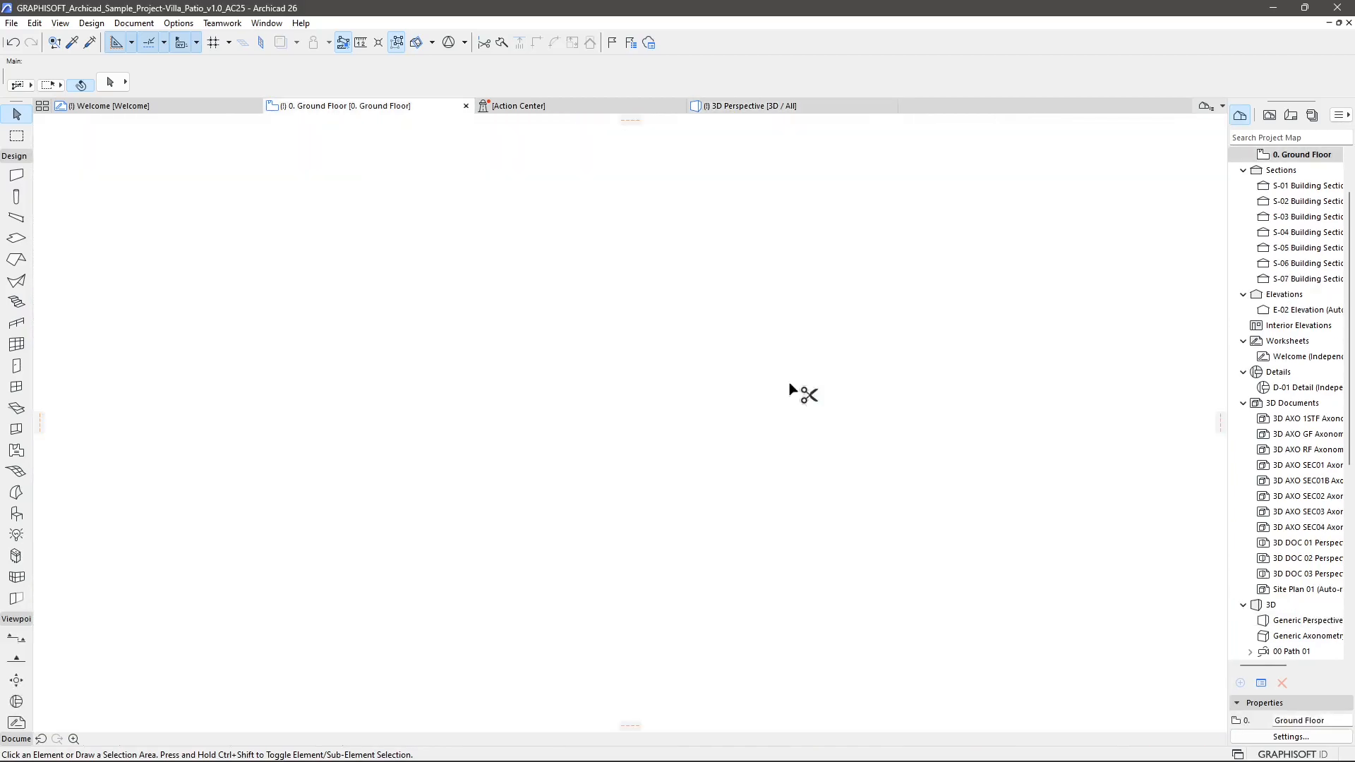
Step: Clear the selection on the 0. Ground Floor plan and close the Action Center
click(941, 554)
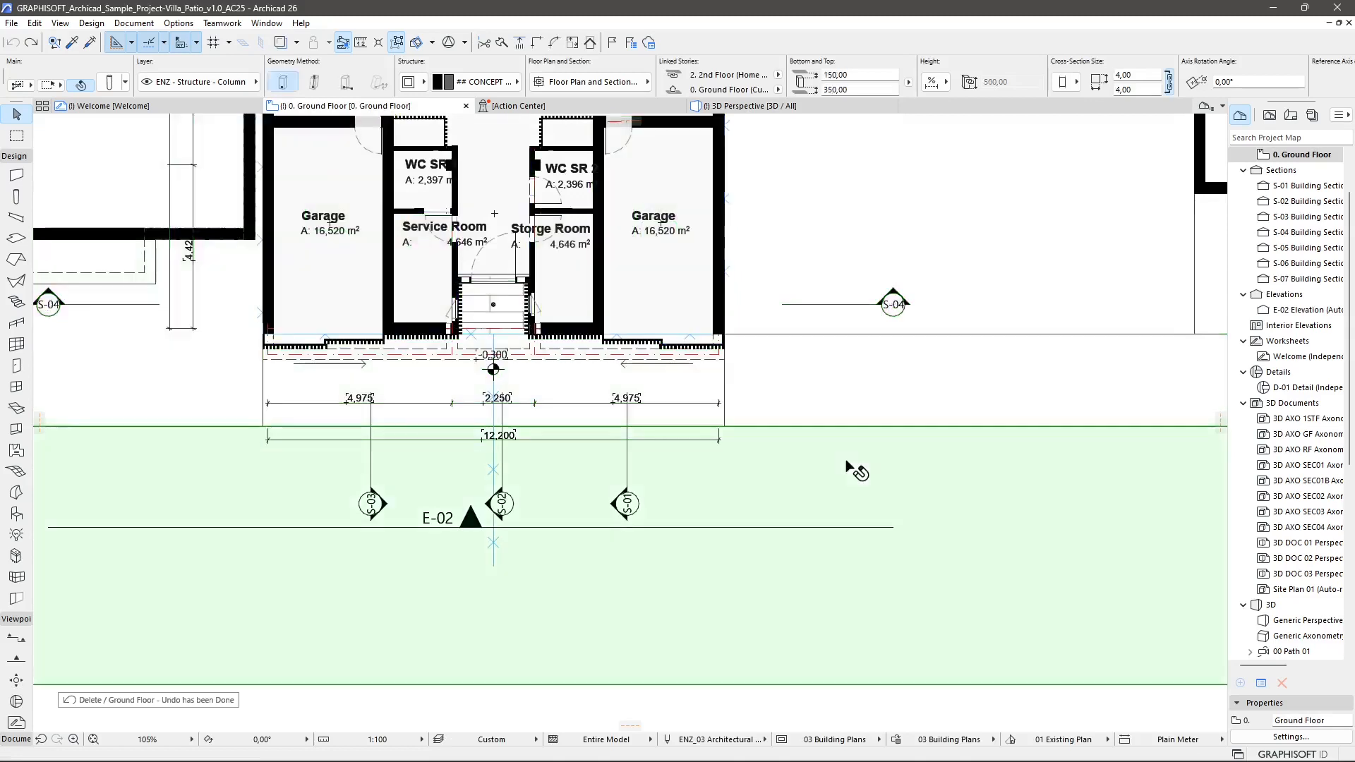
scroll(956, 565, down, 3)
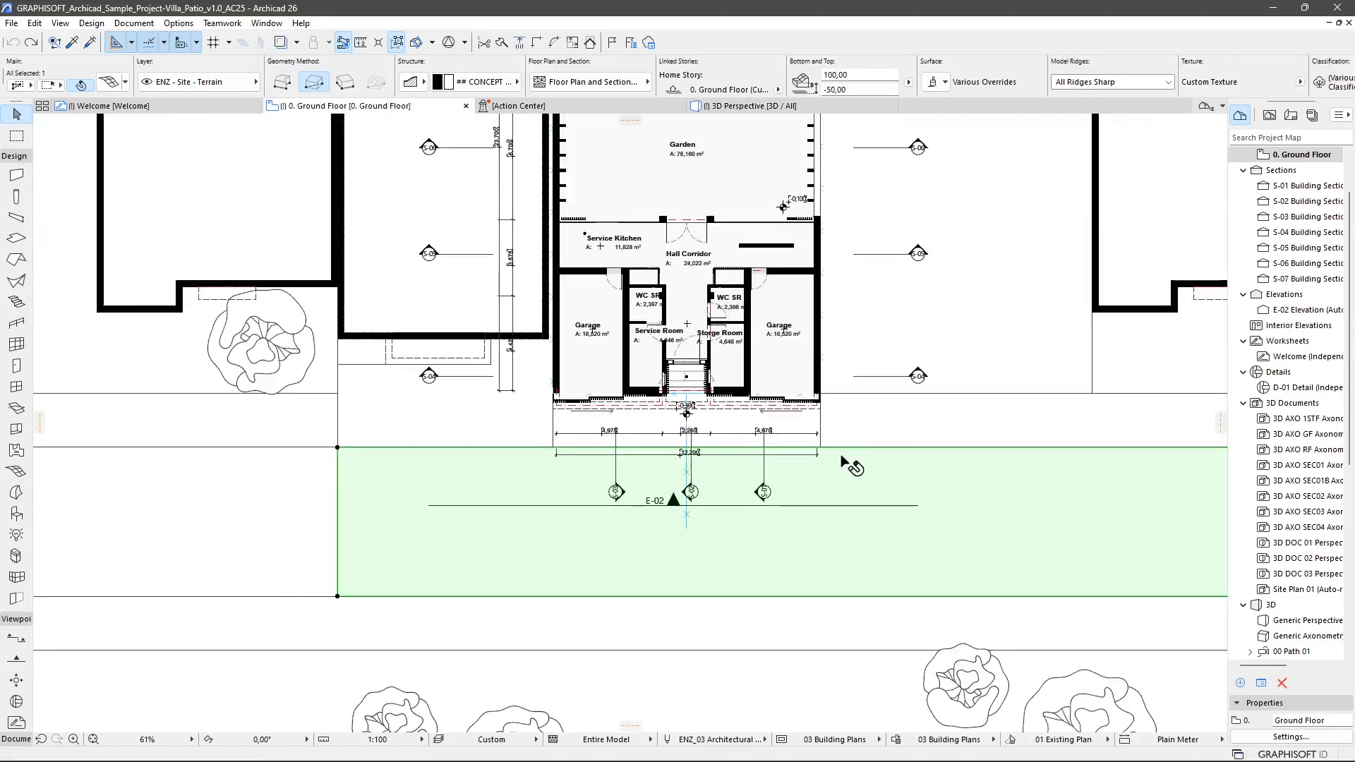
key(Escape)
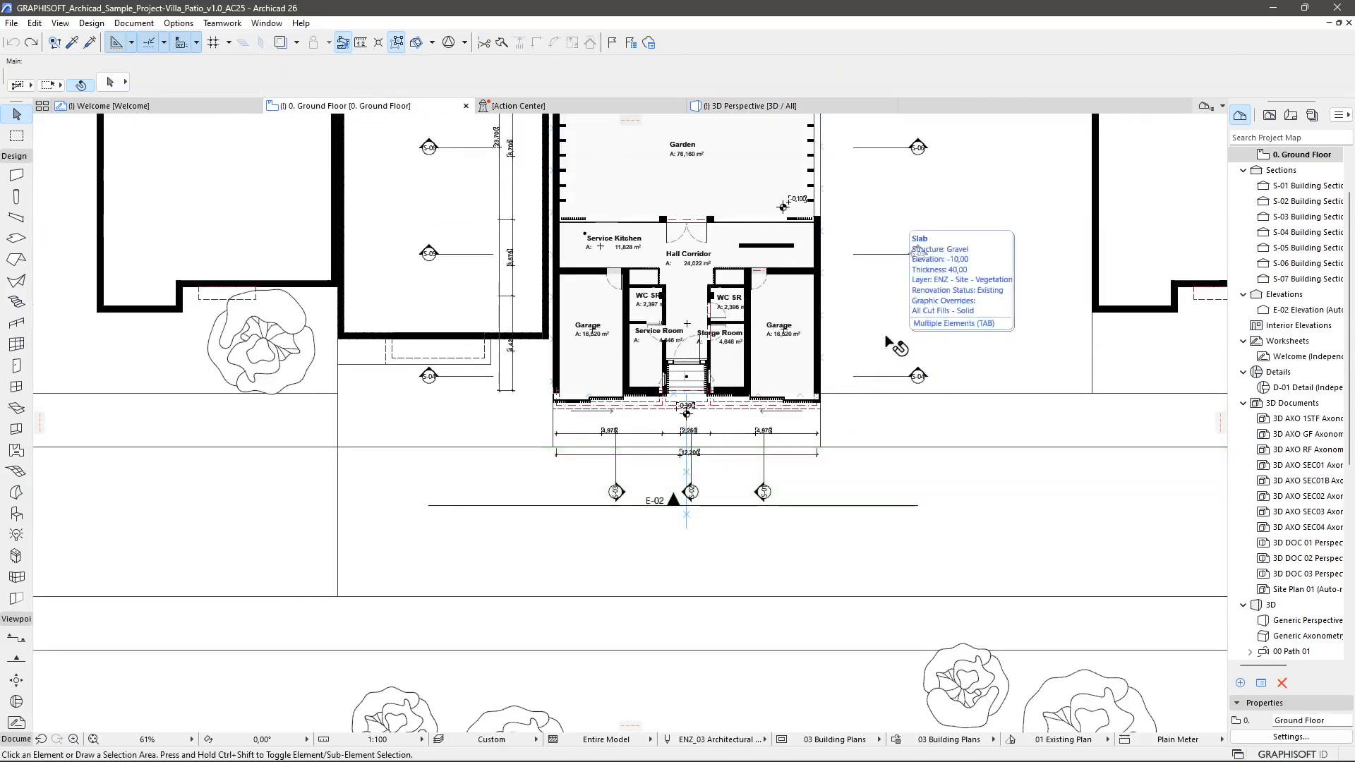
click(678, 106)
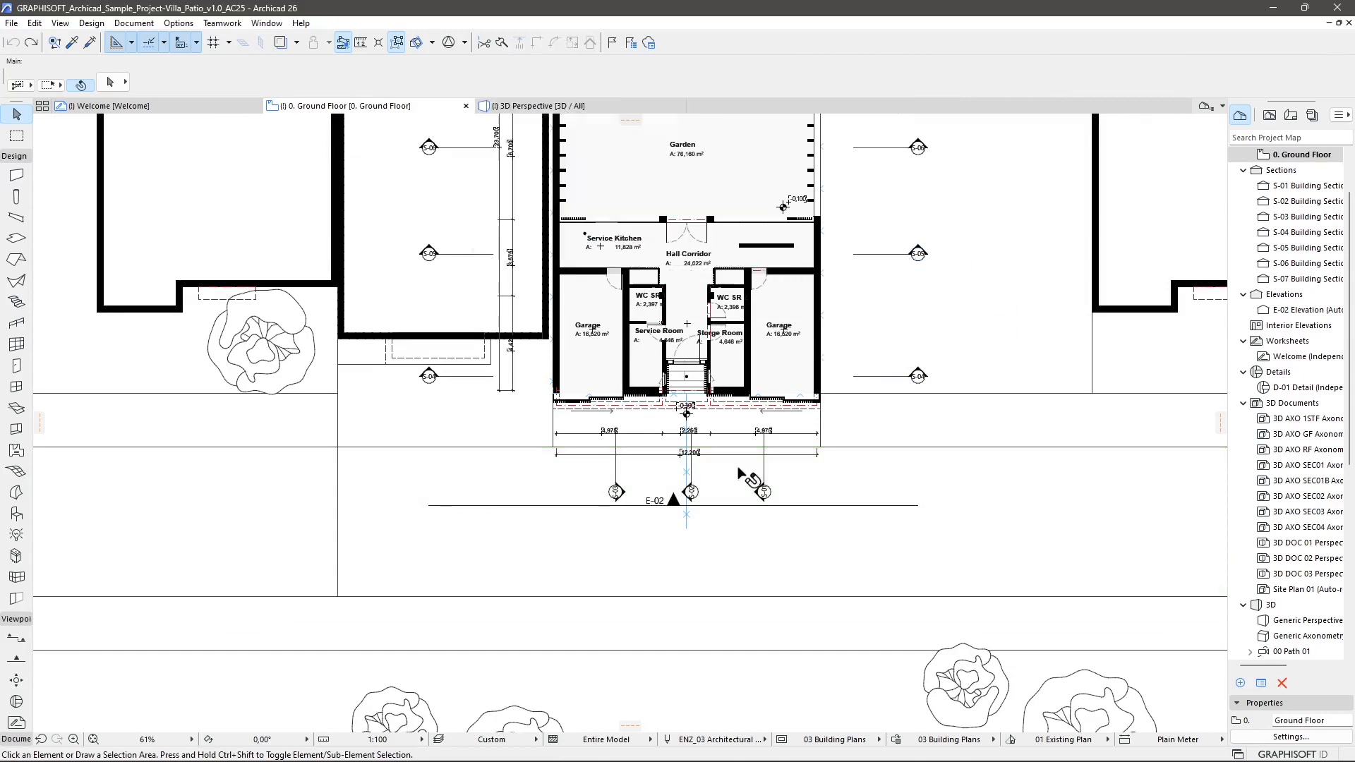
Step: Open the 3D Perspective view and examine the villa's roofs, skylights and central patio from above
click(535, 108)
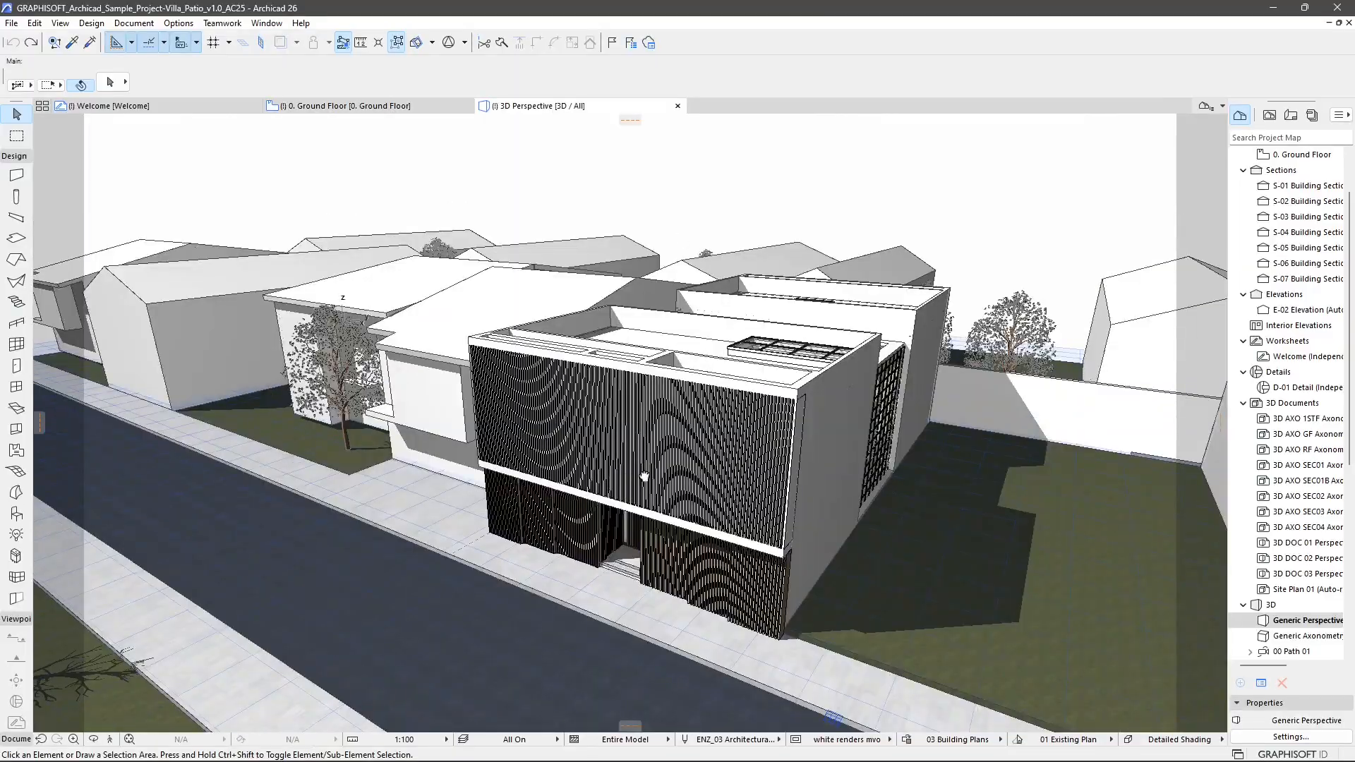
middle_drag(643, 477, 653, 474)
middle_drag(586, 530, 426, 454)
scroll(808, 502, up, 2)
scroll(576, 514, up, 1)
scroll(547, 514, down, 3)
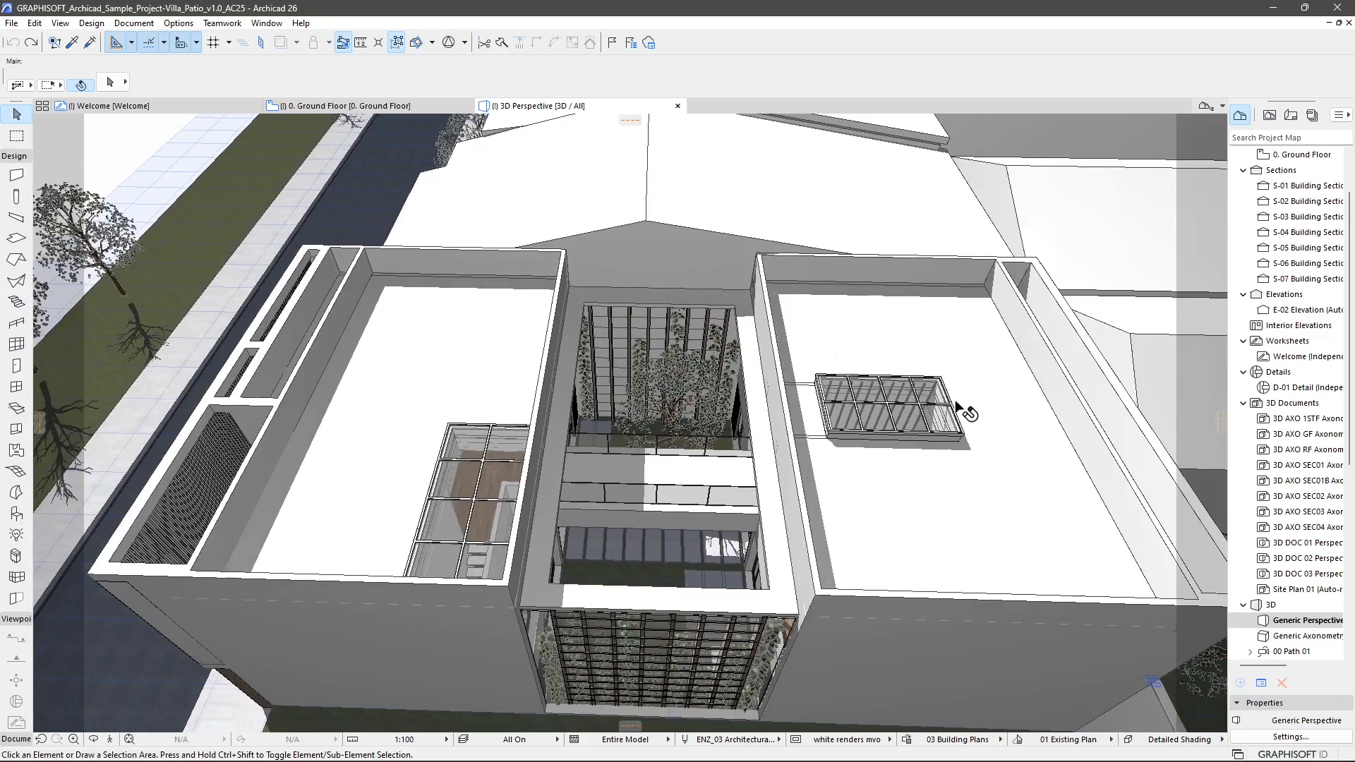
shift+middle_drag(599, 621, 694, 591)
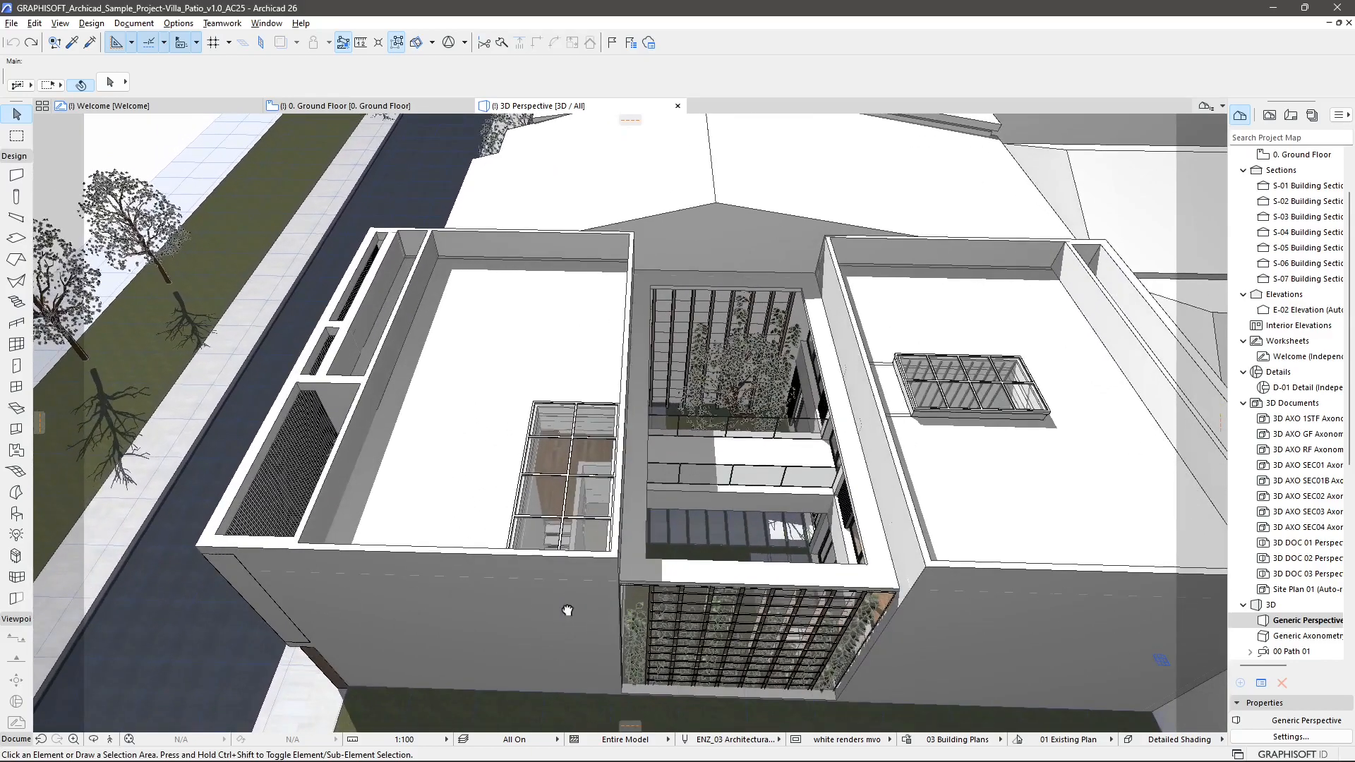
middle_drag(565, 609, 670, 572)
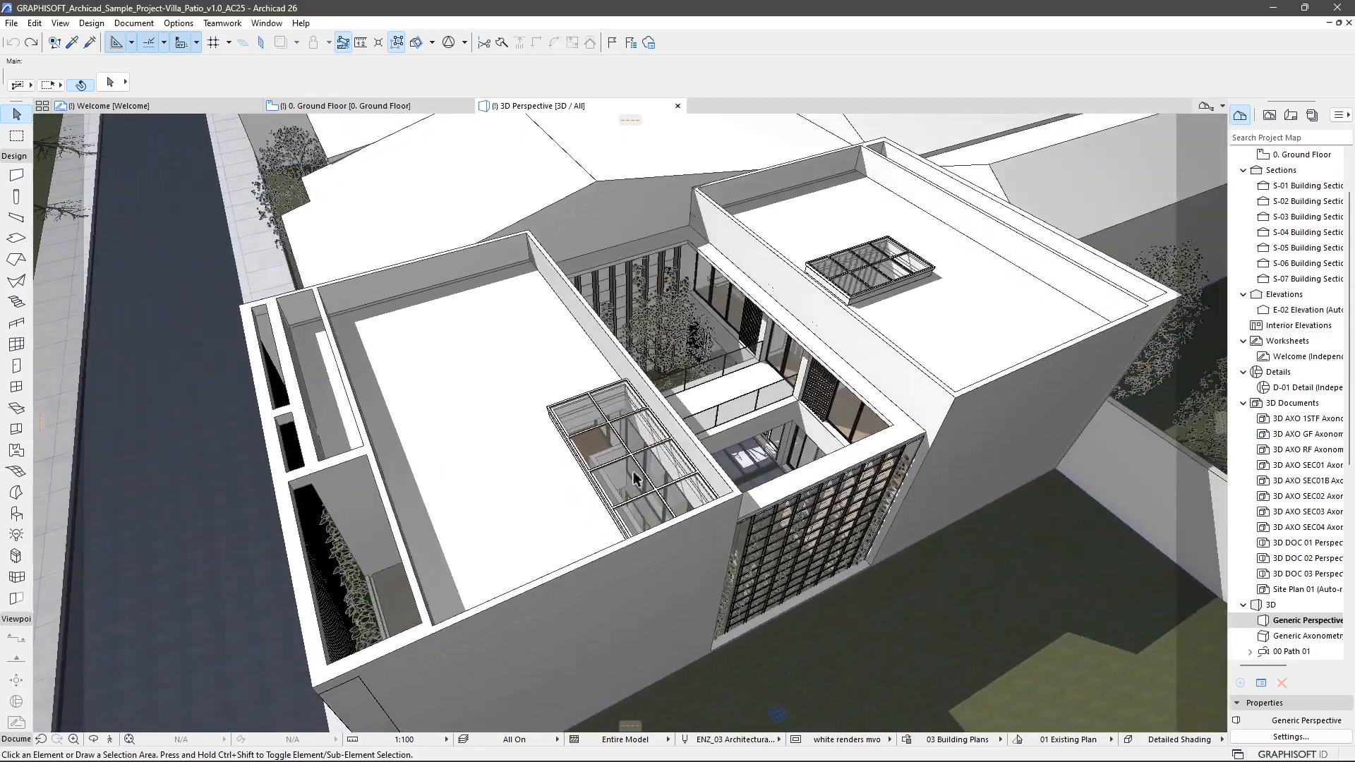
Step: Delete the flat skylight on the villa's street-side roof and view that roof from the street side in 3D
click(632, 466)
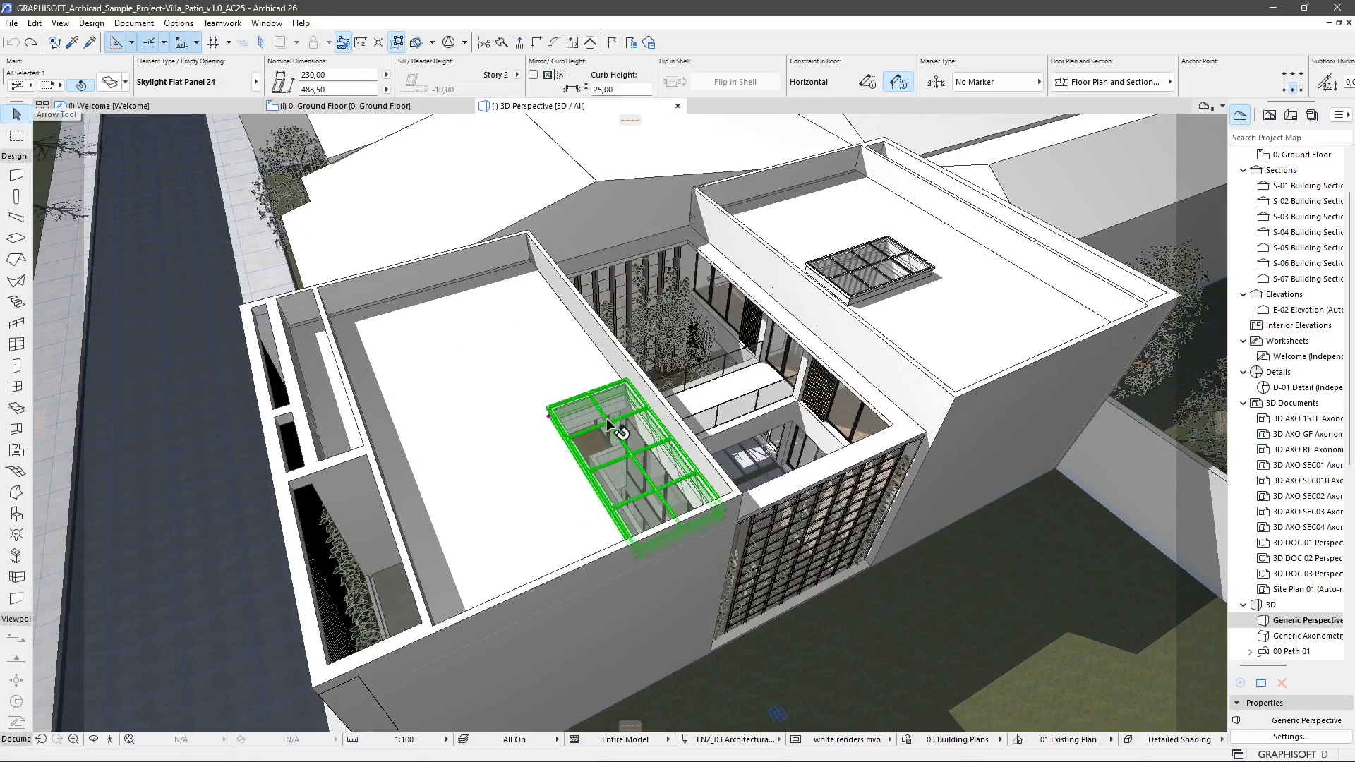
key(Delete)
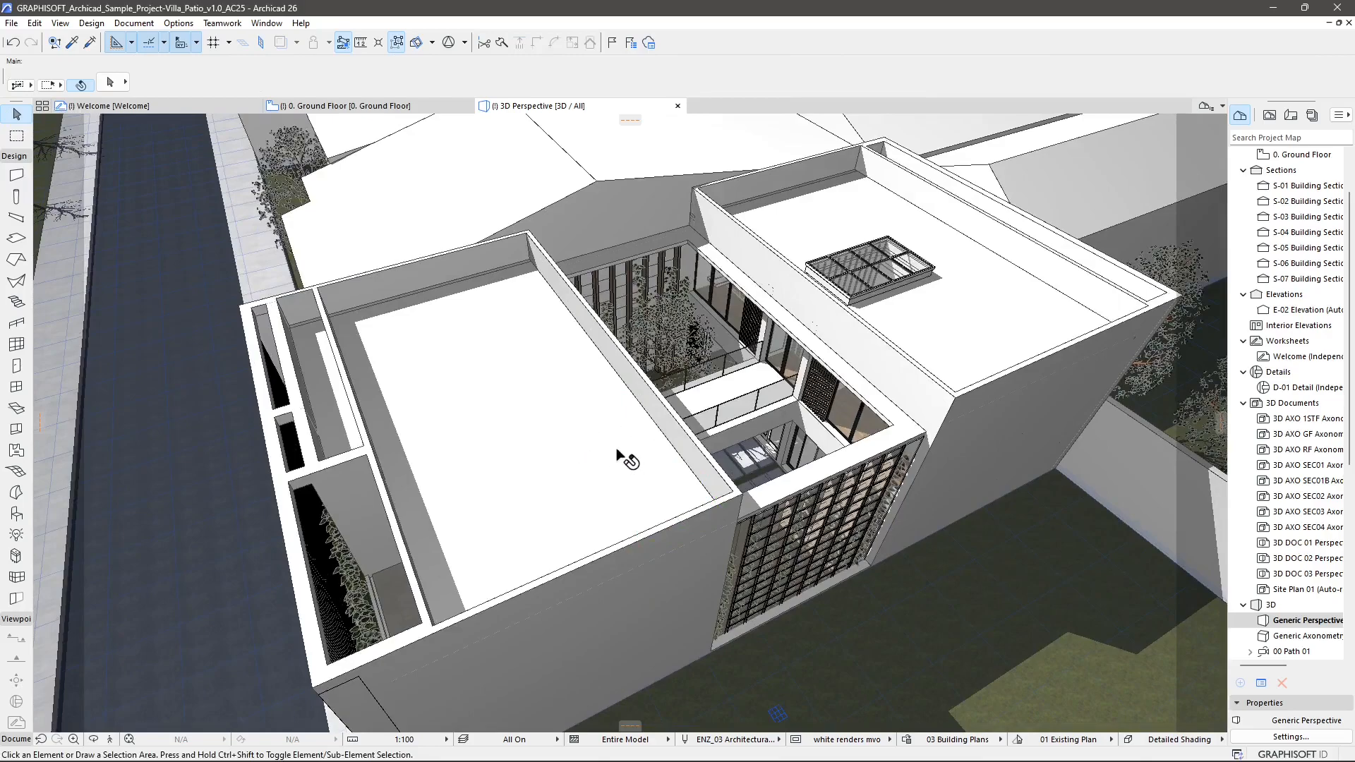
middle_drag(589, 507, 716, 428)
shift+middle_drag(523, 504, 684, 427)
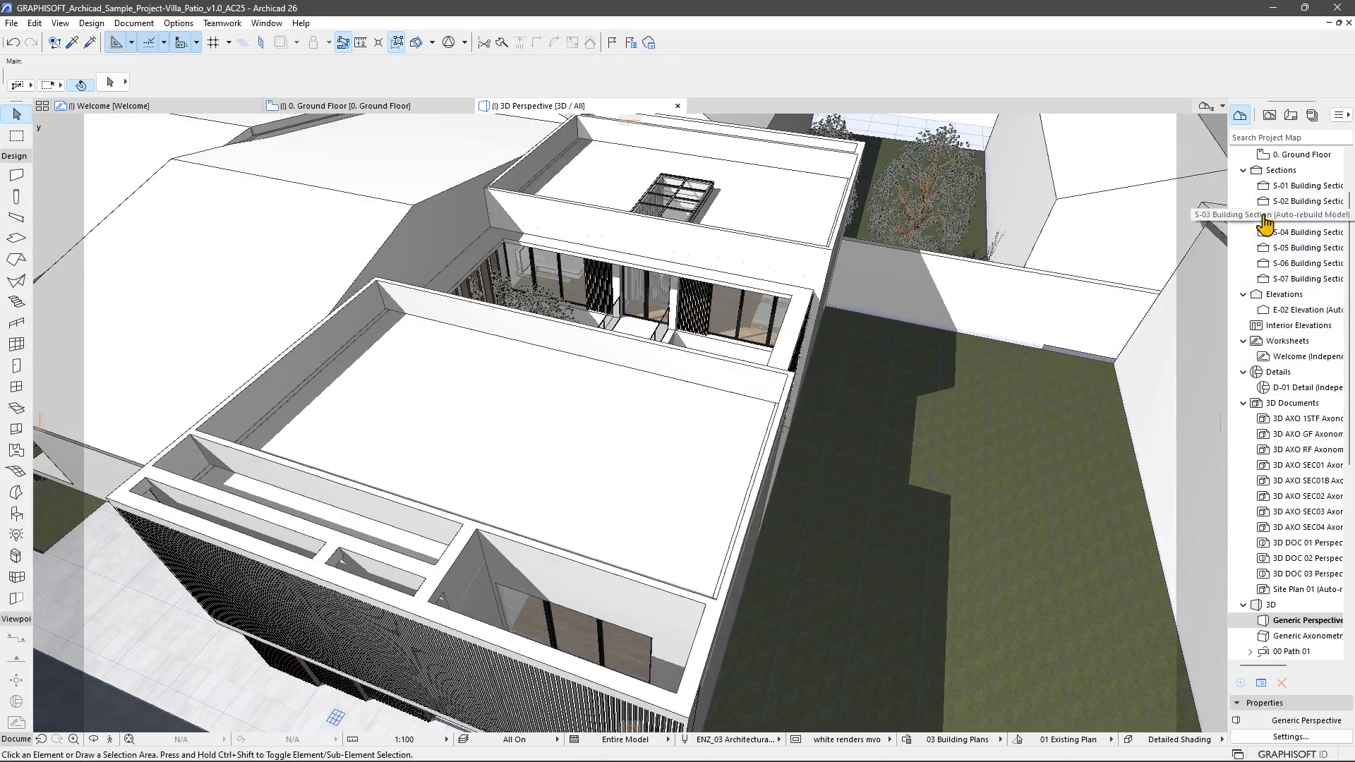
Step: Examine the street-side roof on the 2. 2nd Floor plan, undo the skylight deletion, and return to the 3D view
scroll(1264, 224, up, 4)
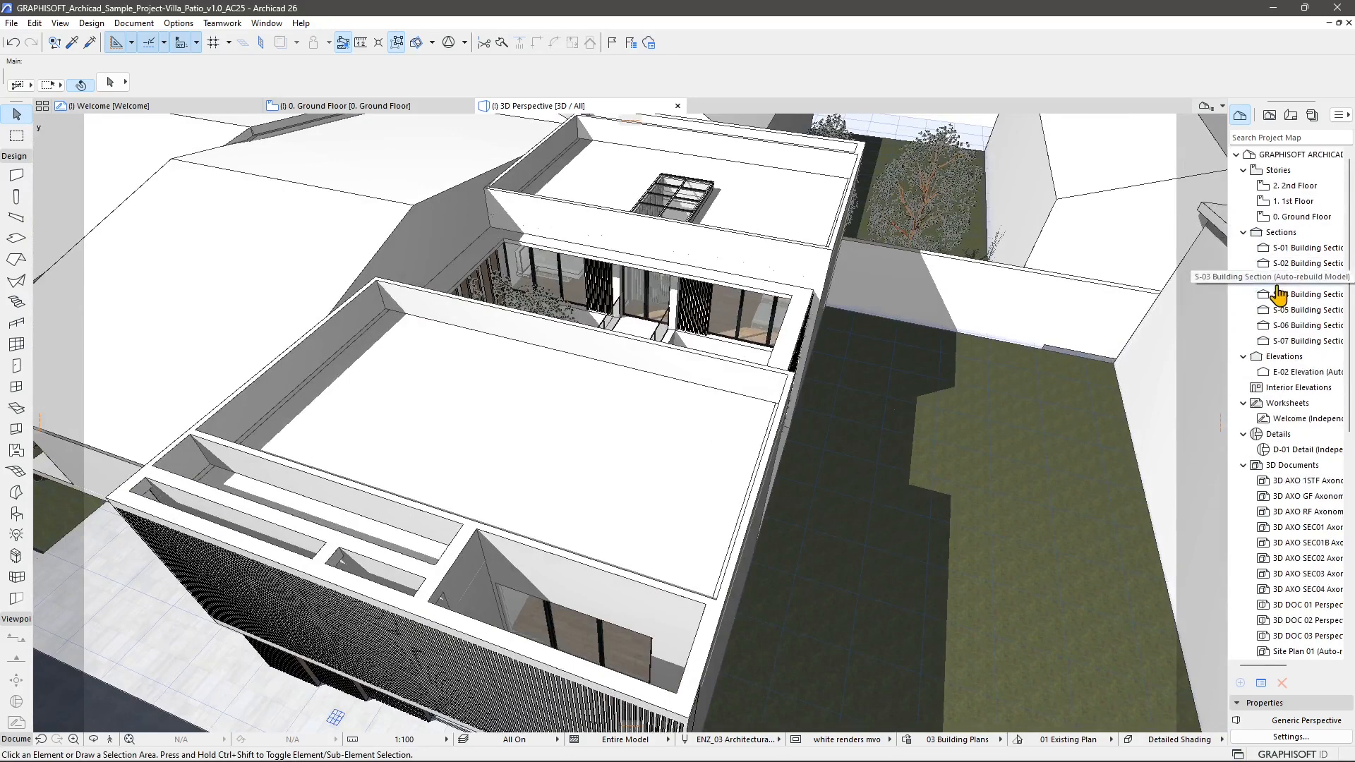
double_click(1298, 187)
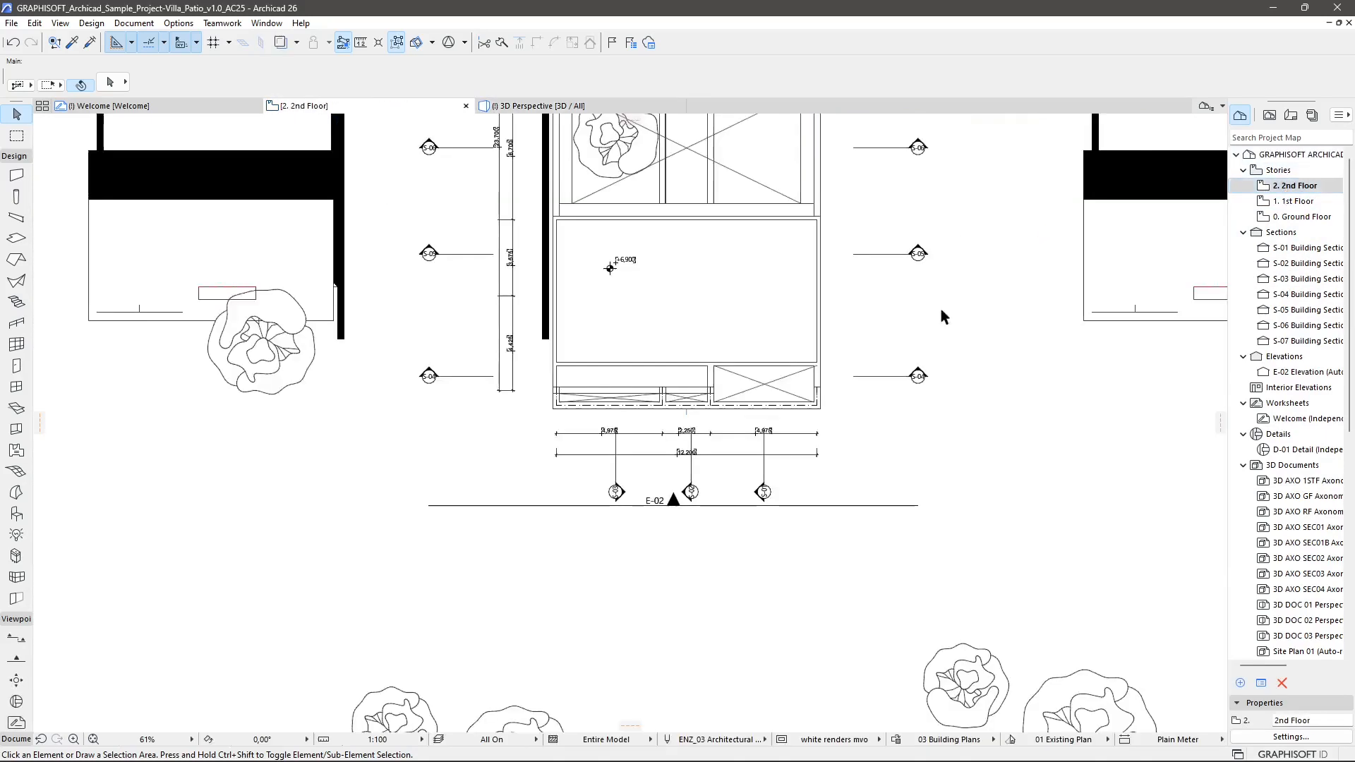
scroll(715, 557, down, 5)
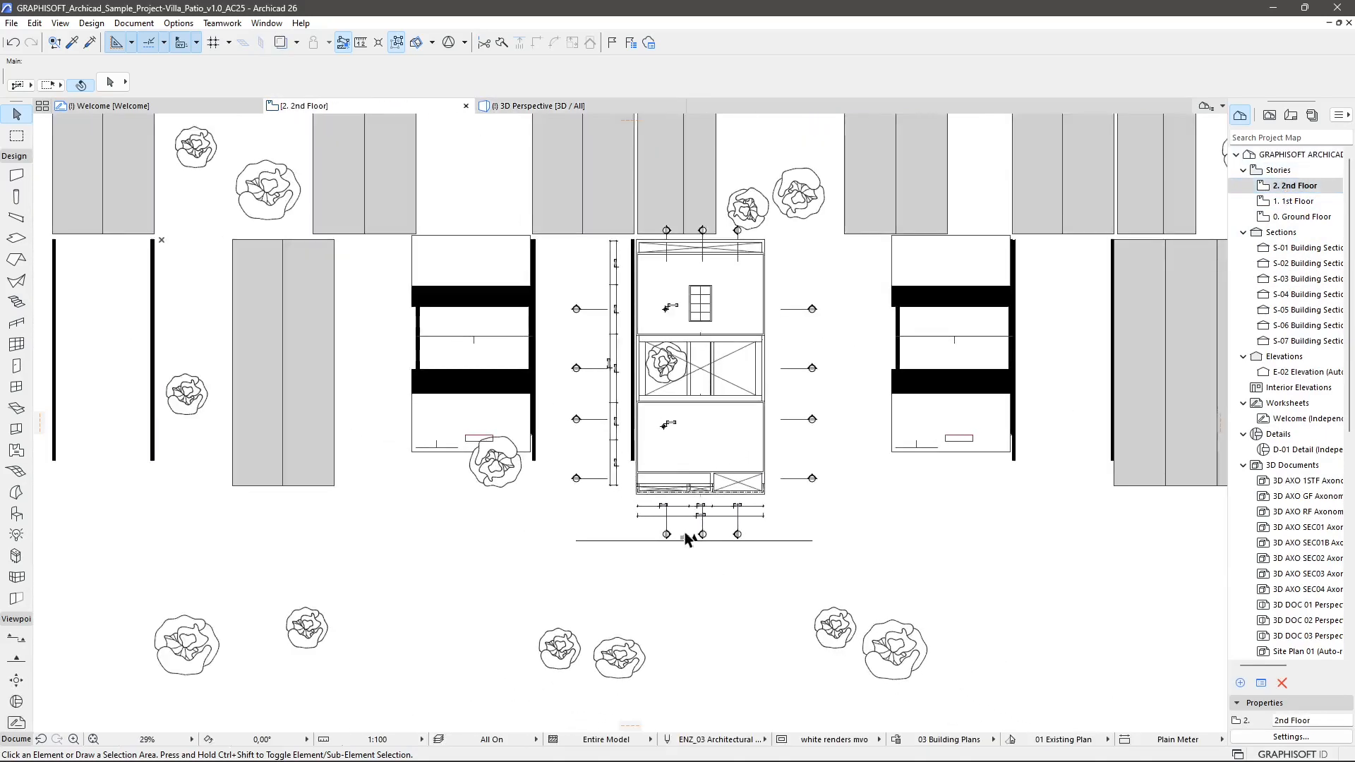
scroll(701, 358, up, 3)
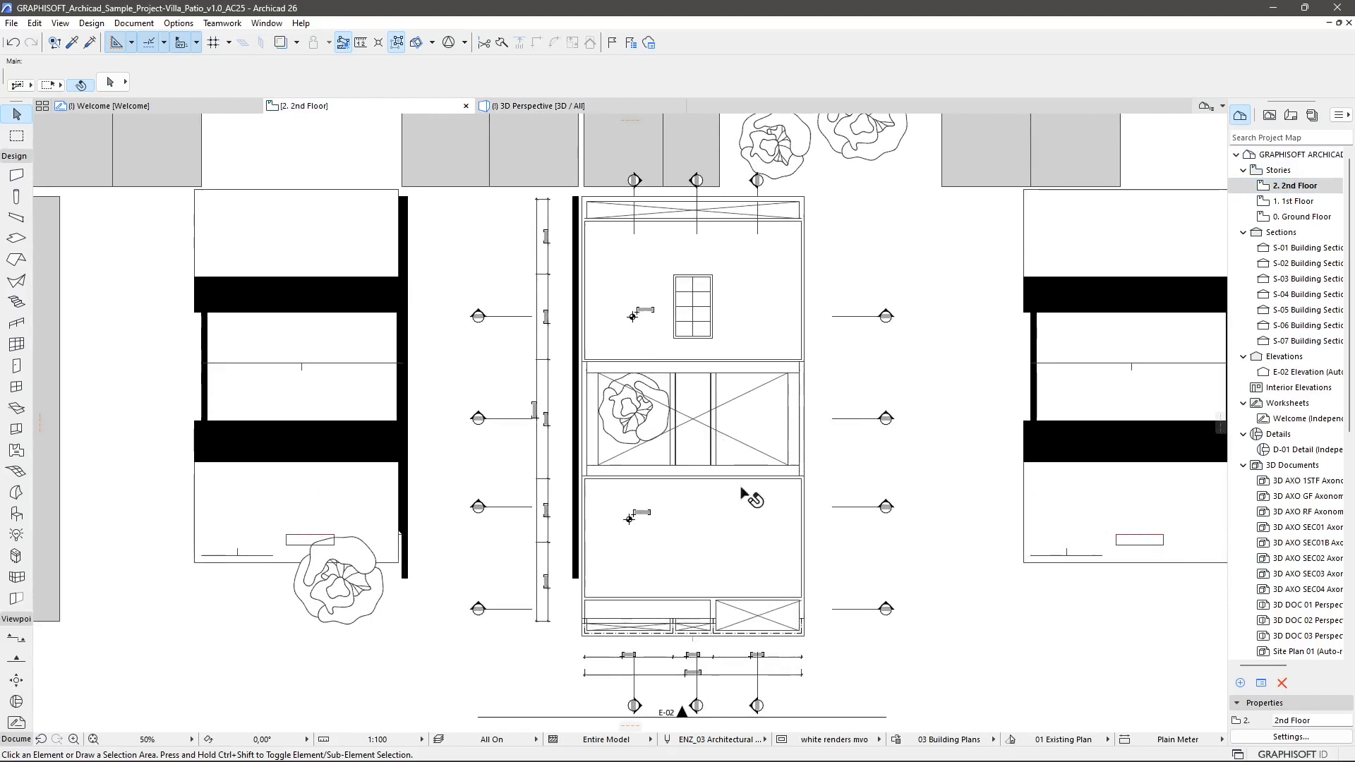
scroll(710, 385, up, 2)
click(748, 538)
key(F3)
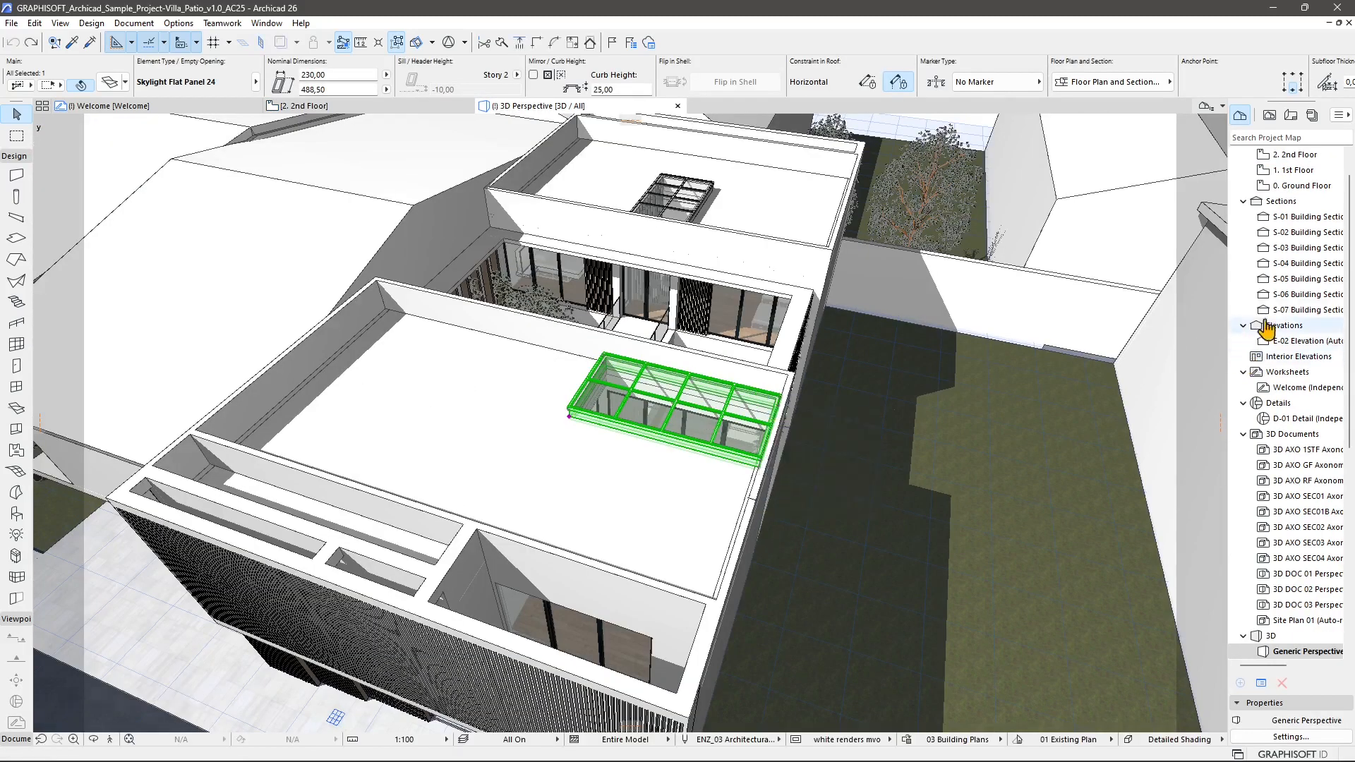
Step: Move the street-side roof's skylight to about the middle of that roof on the 2. 2nd Floor plan
scroll(1289, 210, up, 2)
click(1297, 187)
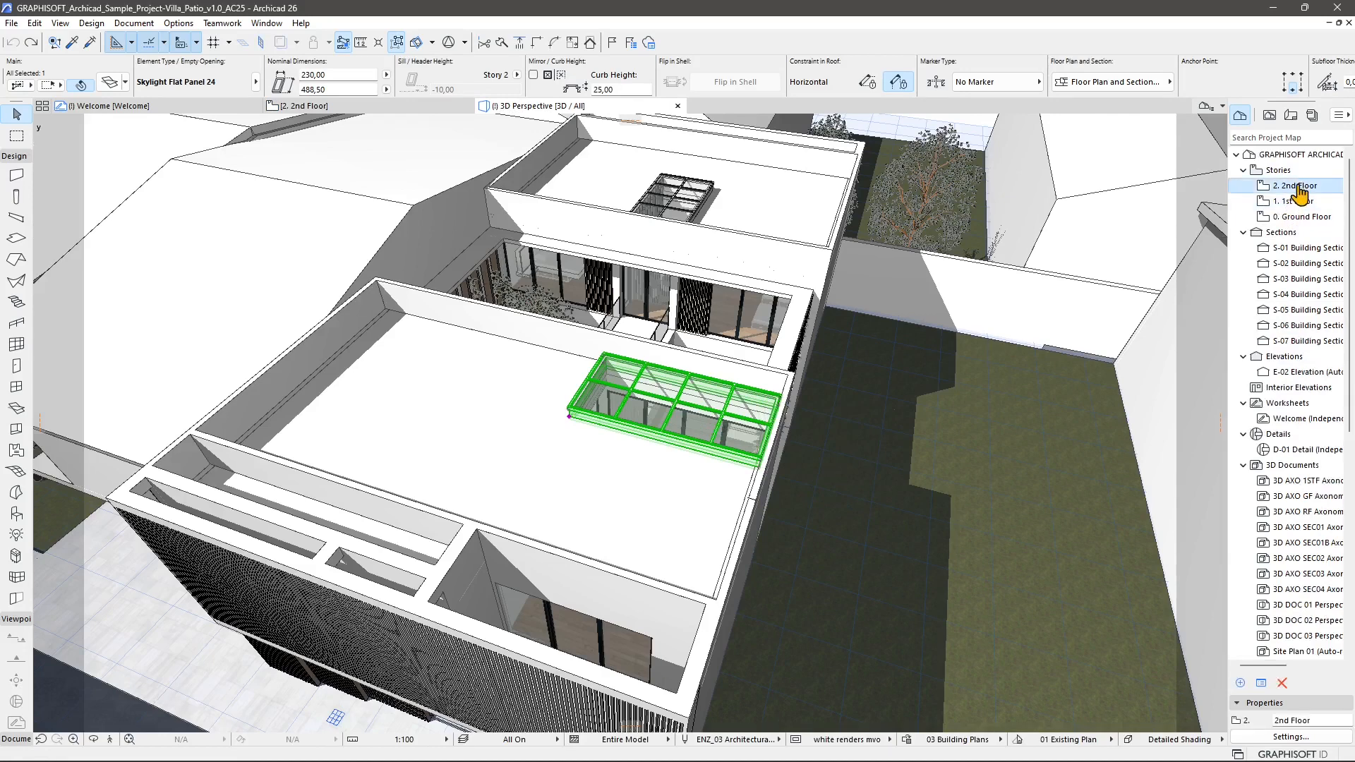
double_click(1299, 187)
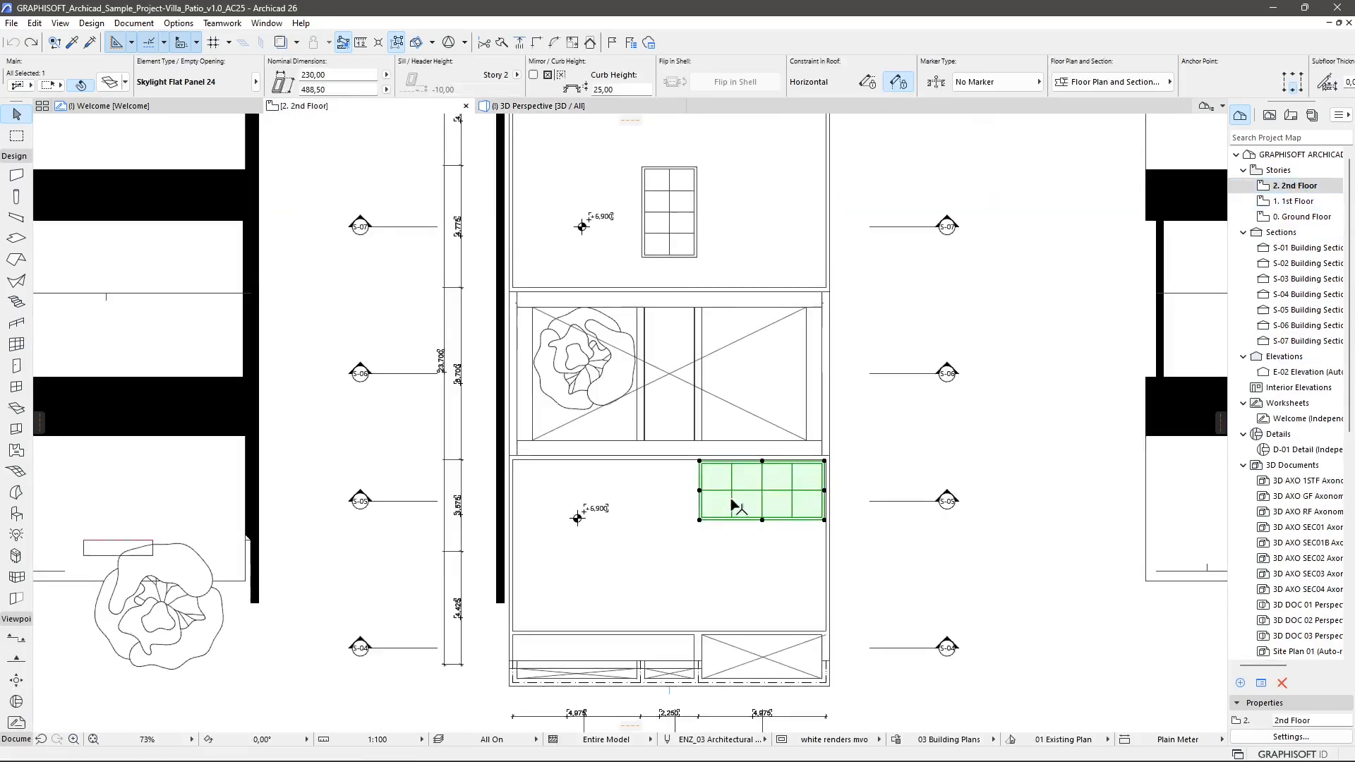
drag(792, 513, 696, 583)
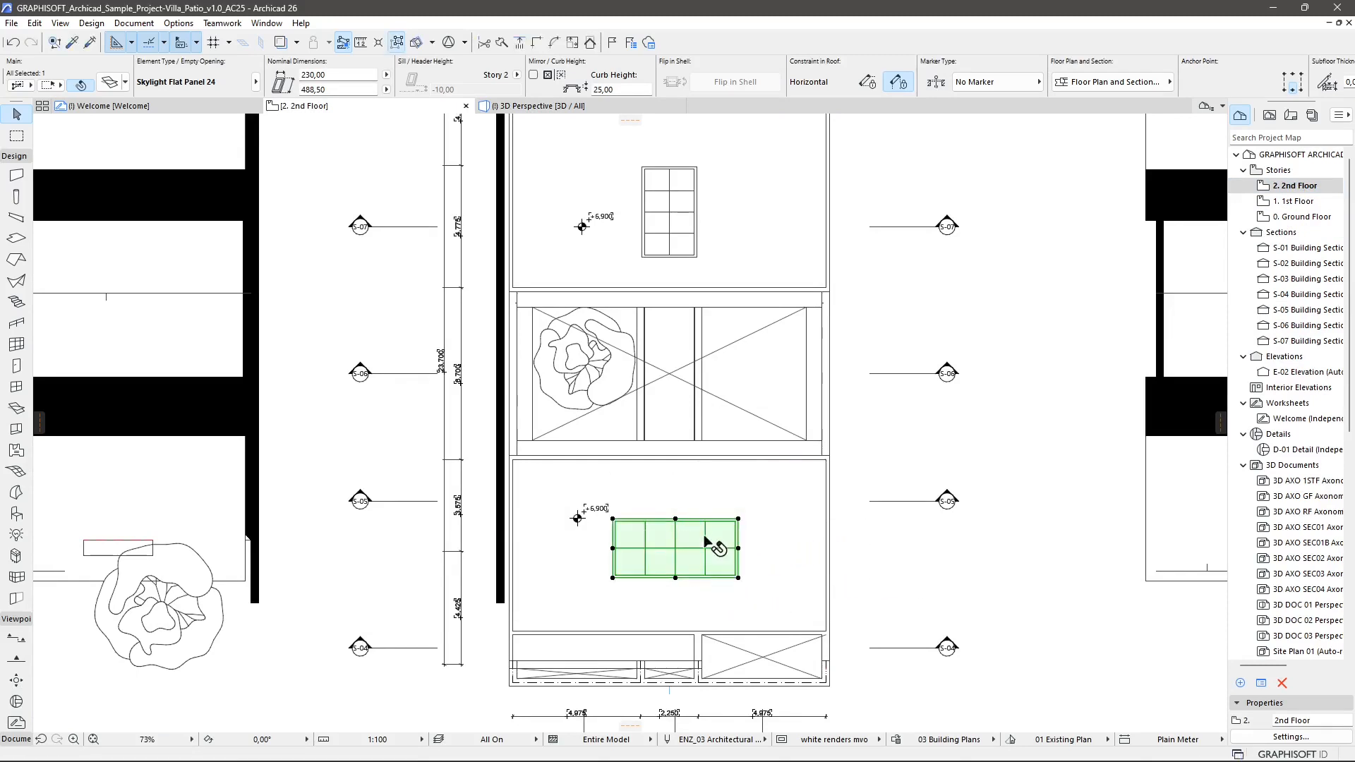
Step: Check the moved skylight in the 3D Perspective view and look at the whole villa from the street
click(541, 105)
click(885, 399)
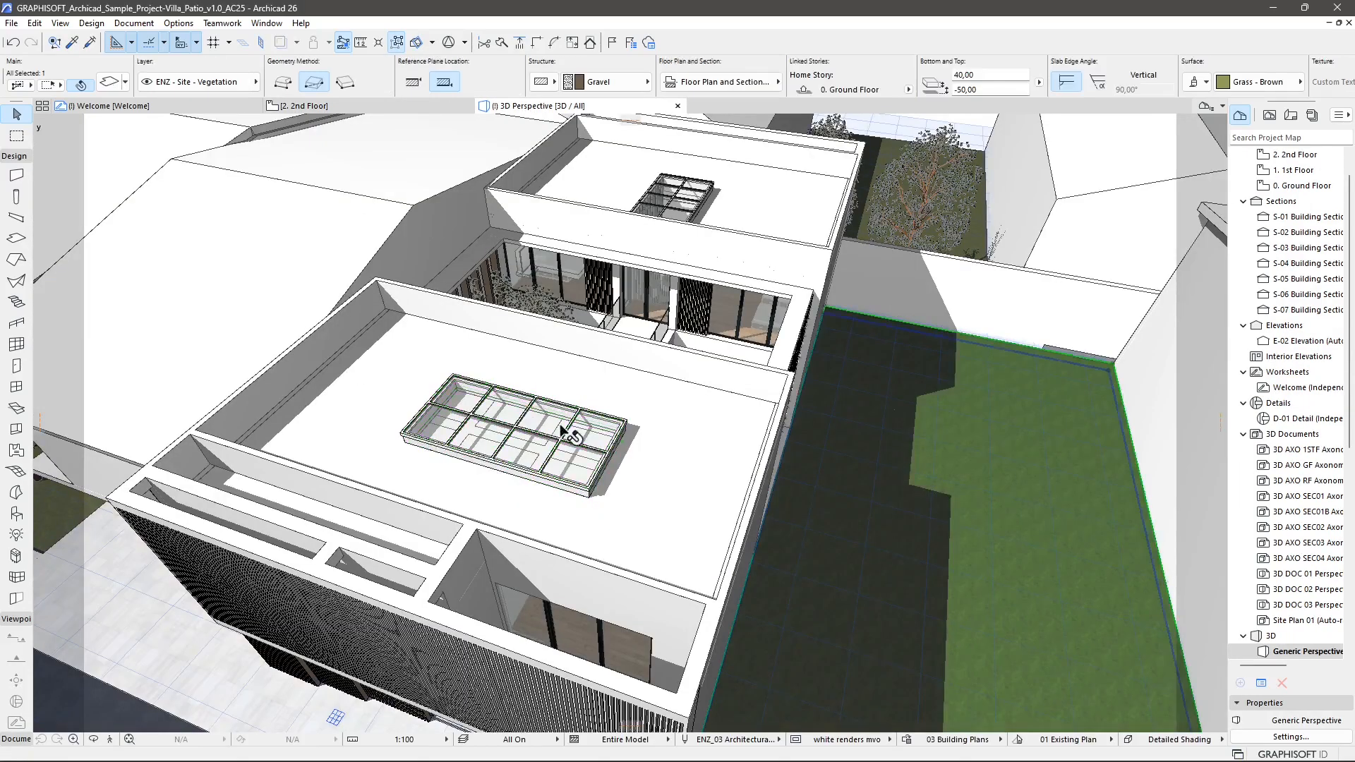
shift+middle_drag(565, 432, 764, 596)
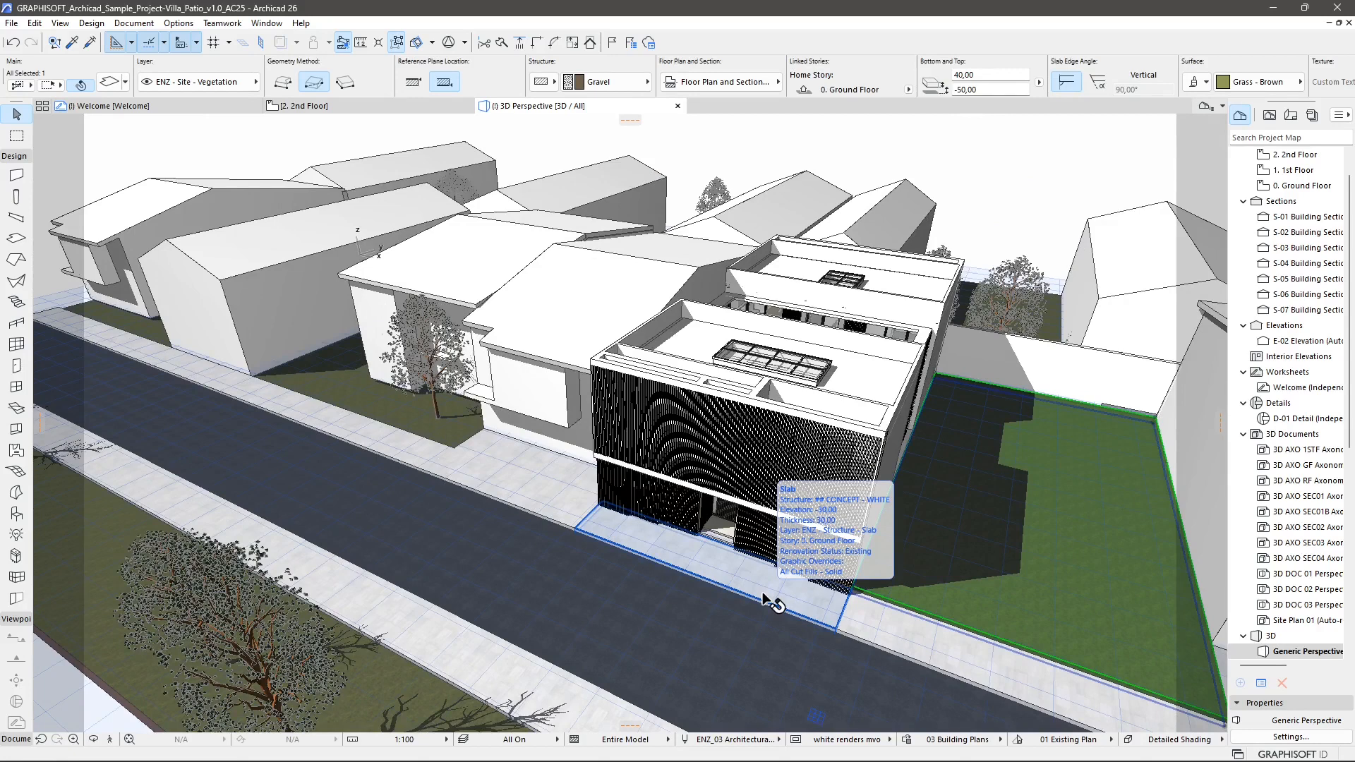
Step: Select the small tree behind the neighbouring houses, clear the selection, and view the villa from a lower angle across the street
key(Escape)
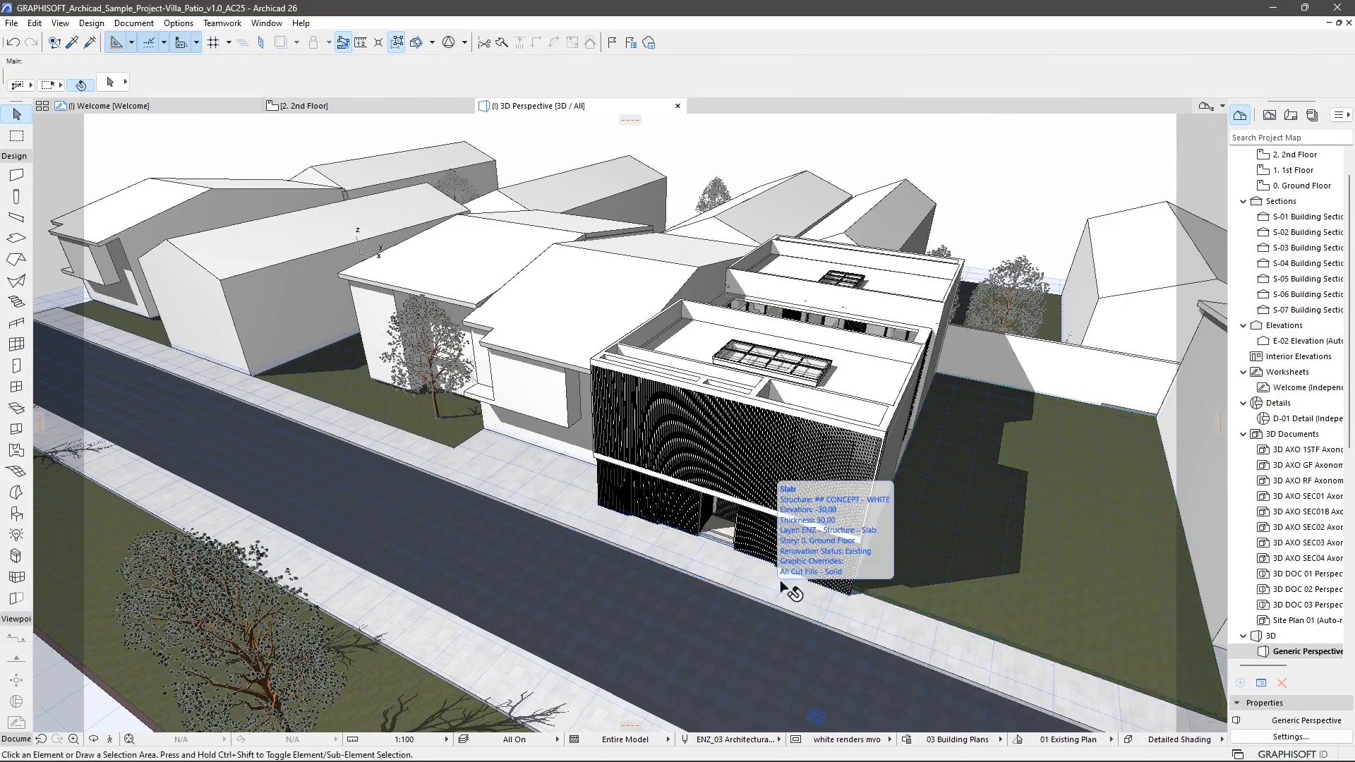
click(965, 214)
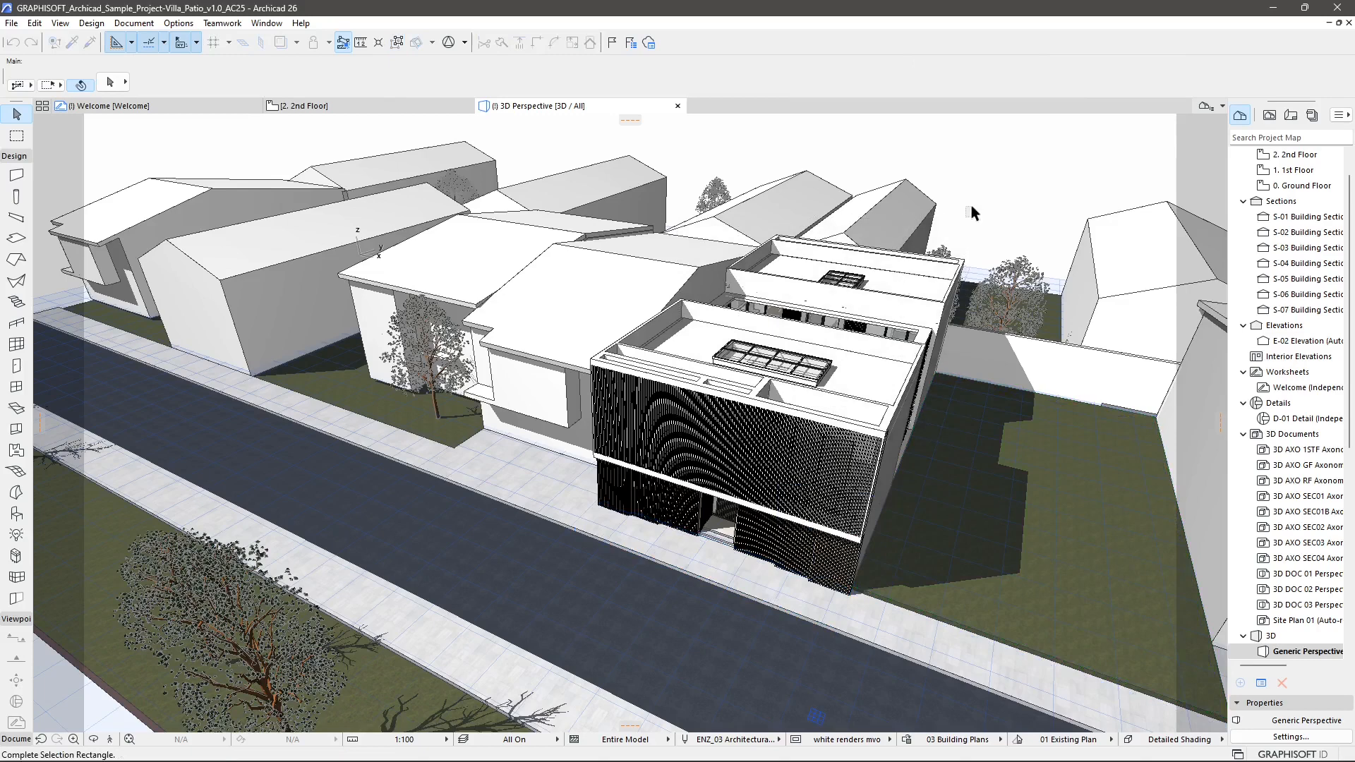
click(750, 341)
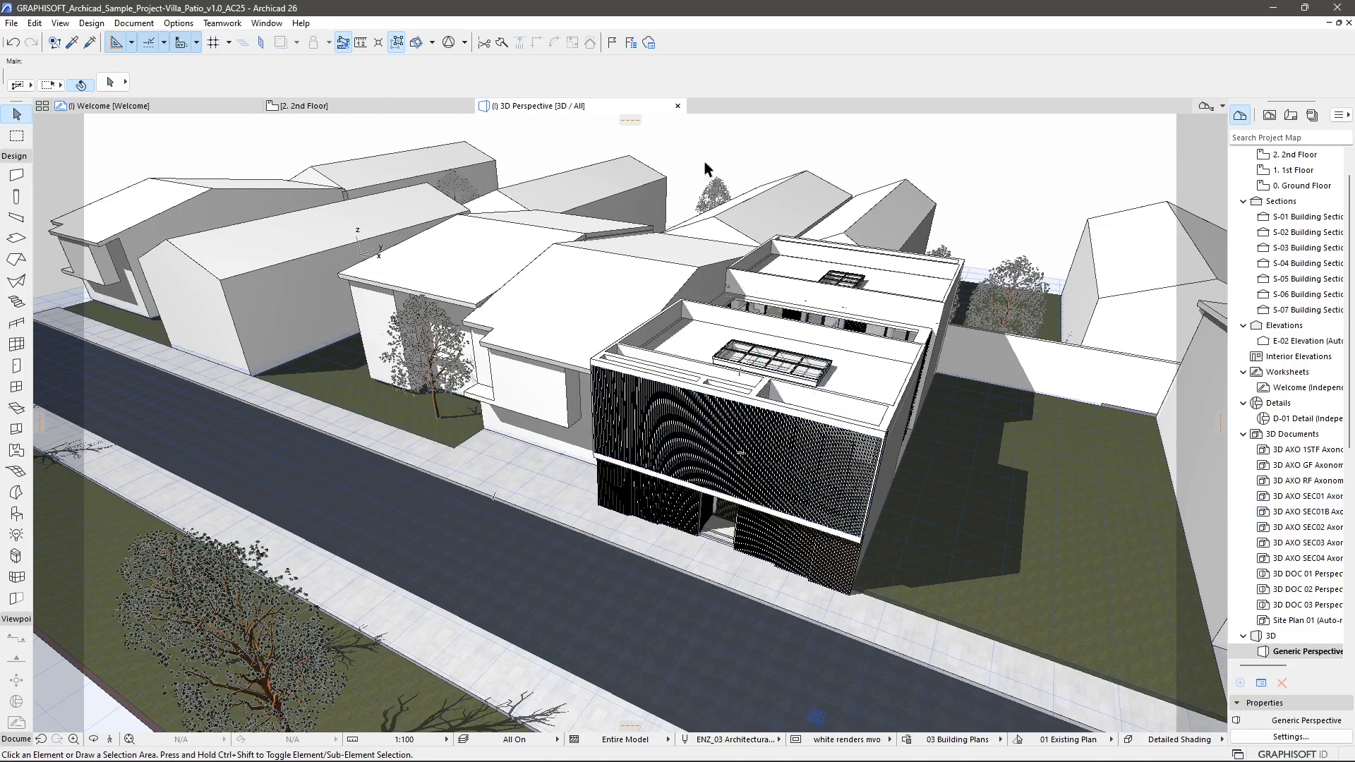
click(717, 204)
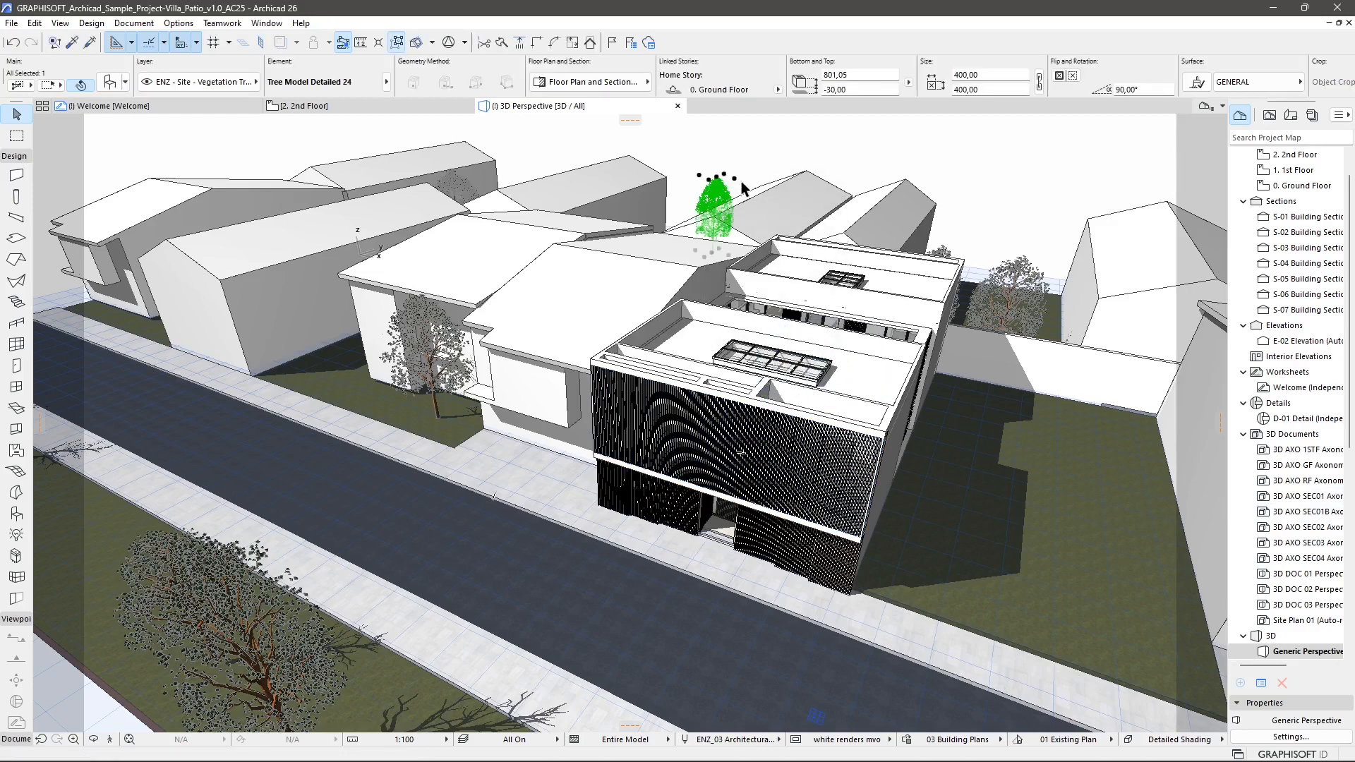
key(Escape)
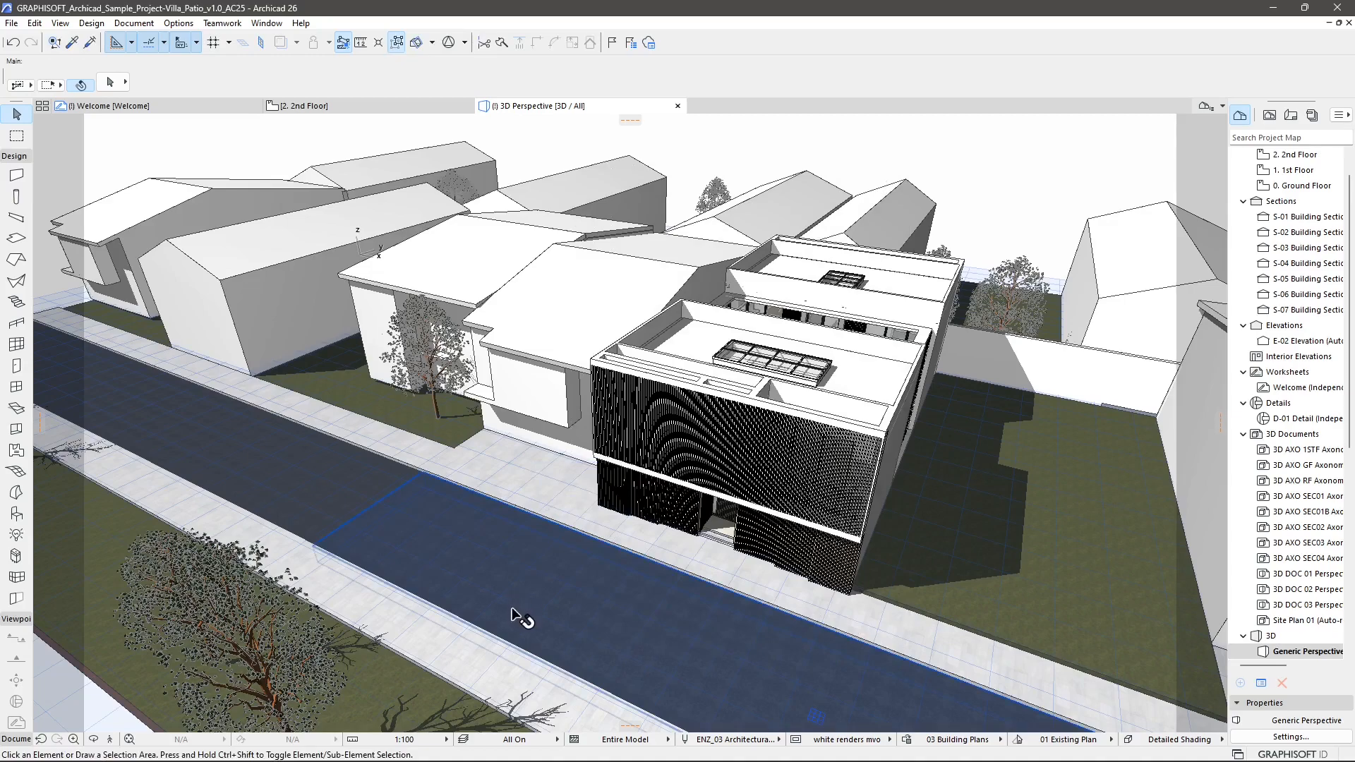
middle_drag(513, 614, 557, 480)
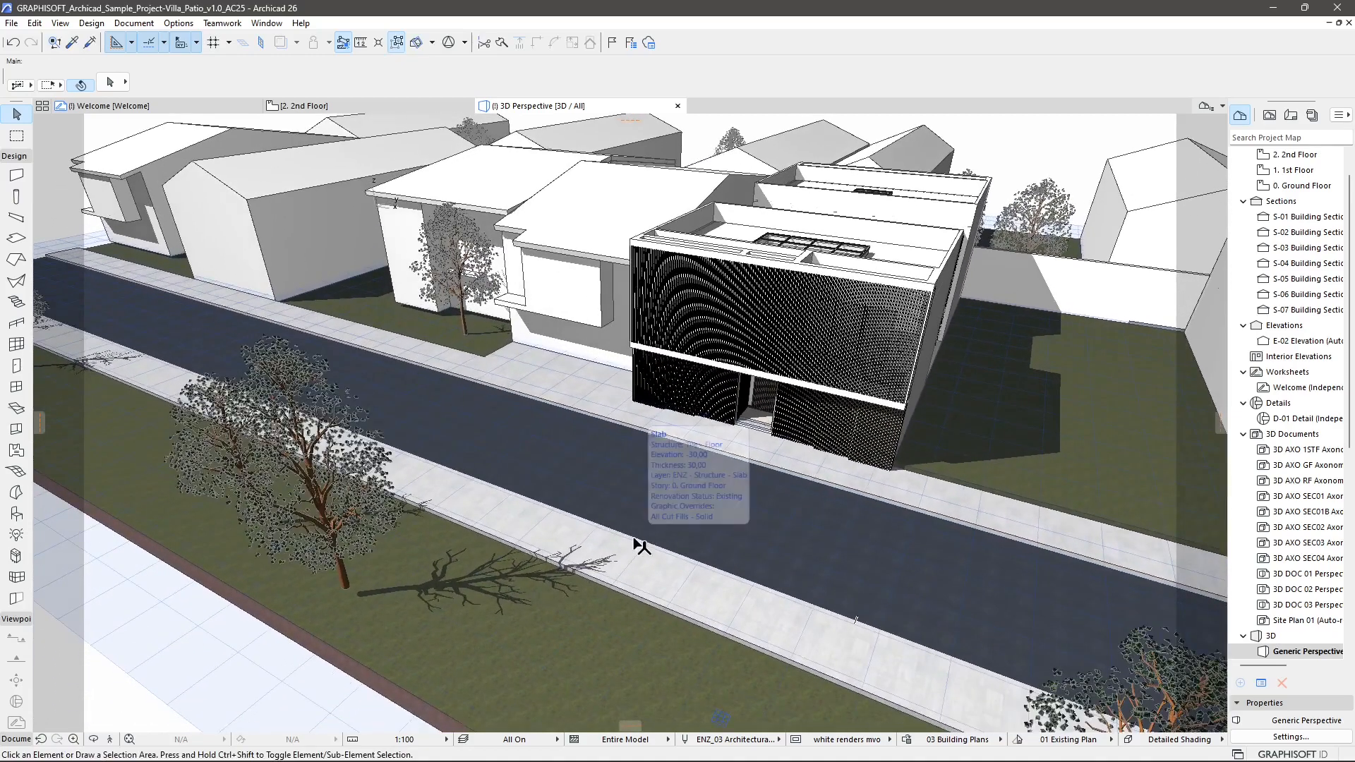